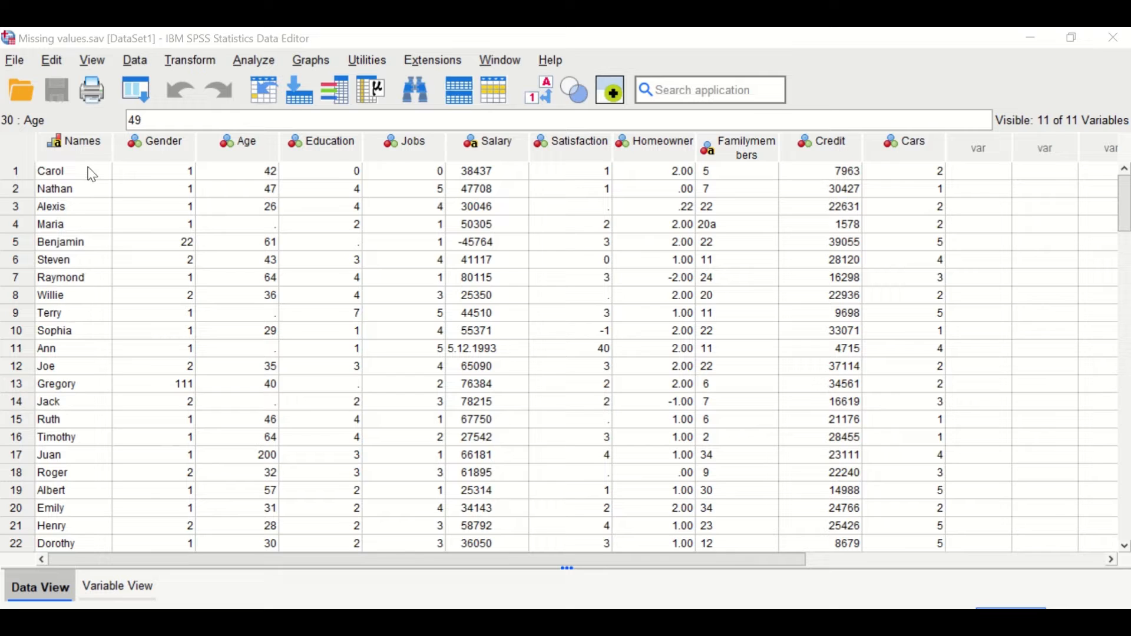
Compare the data in the Names, Gender and Age columns with their defined variable types and measurement levels
mouse_move(92, 169)
click(119, 587)
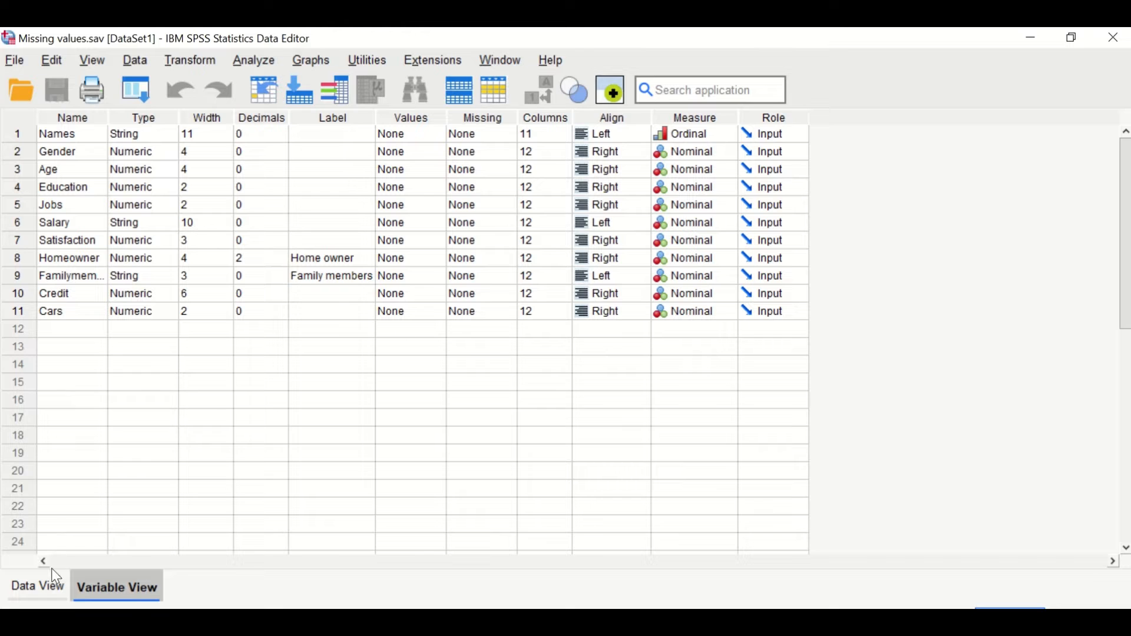
click(50, 583)
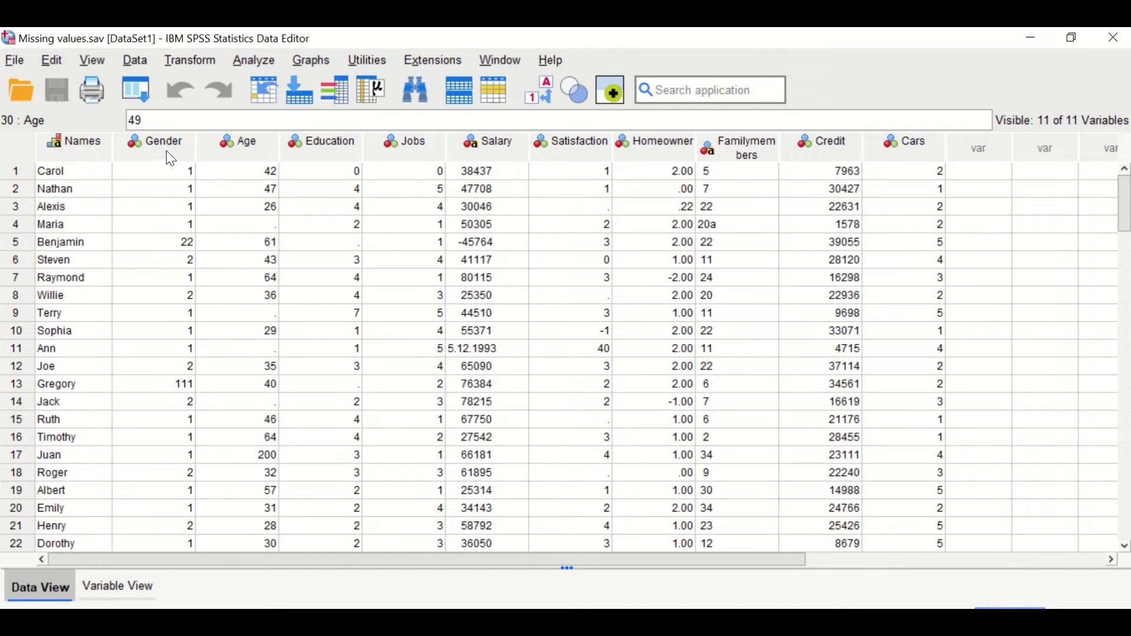
mouse_move(167, 154)
click(120, 588)
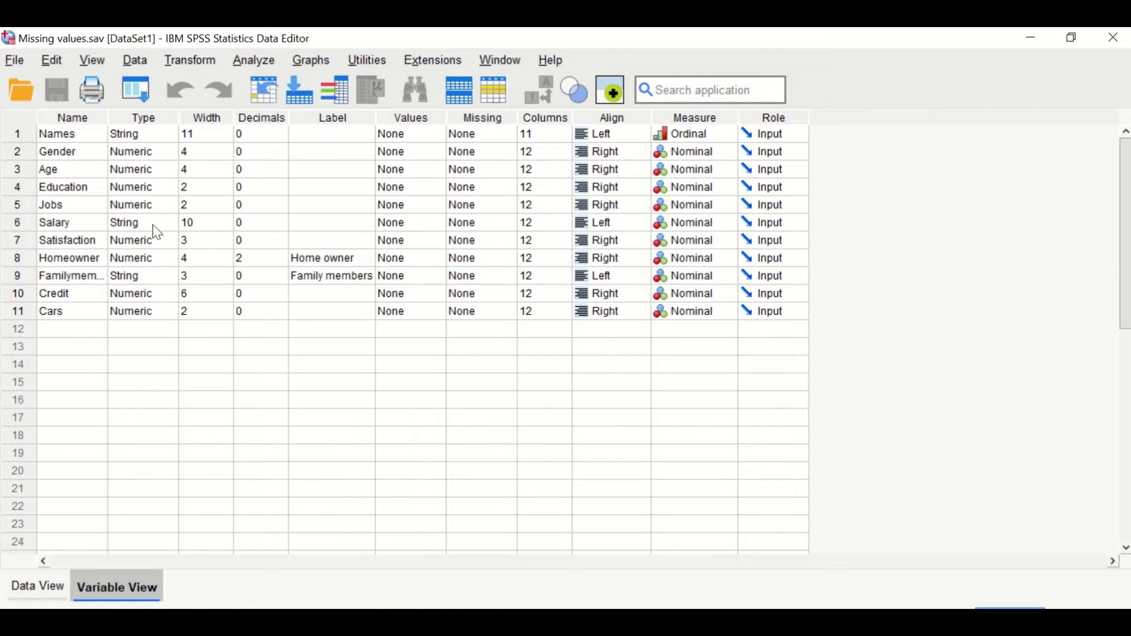
click(33, 588)
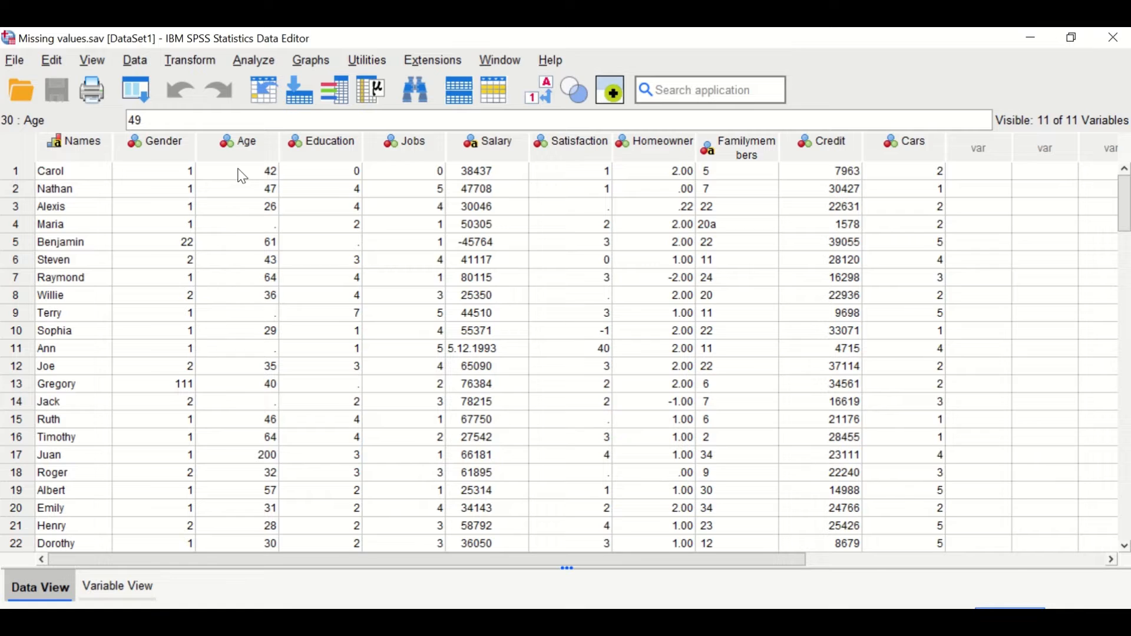
mouse_move(240, 157)
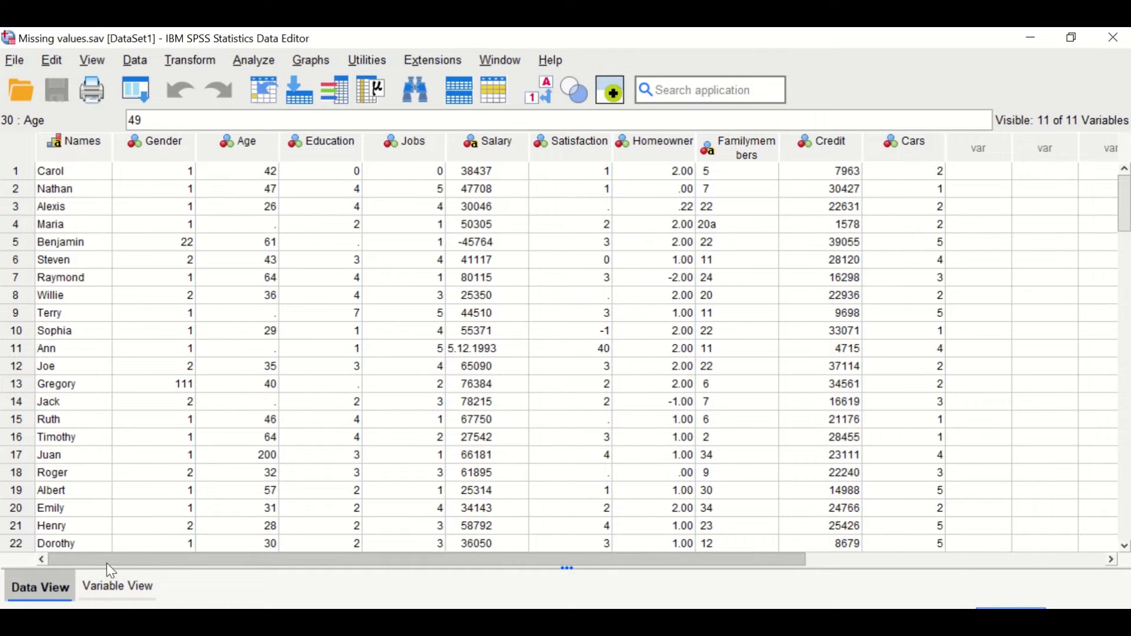
click(106, 596)
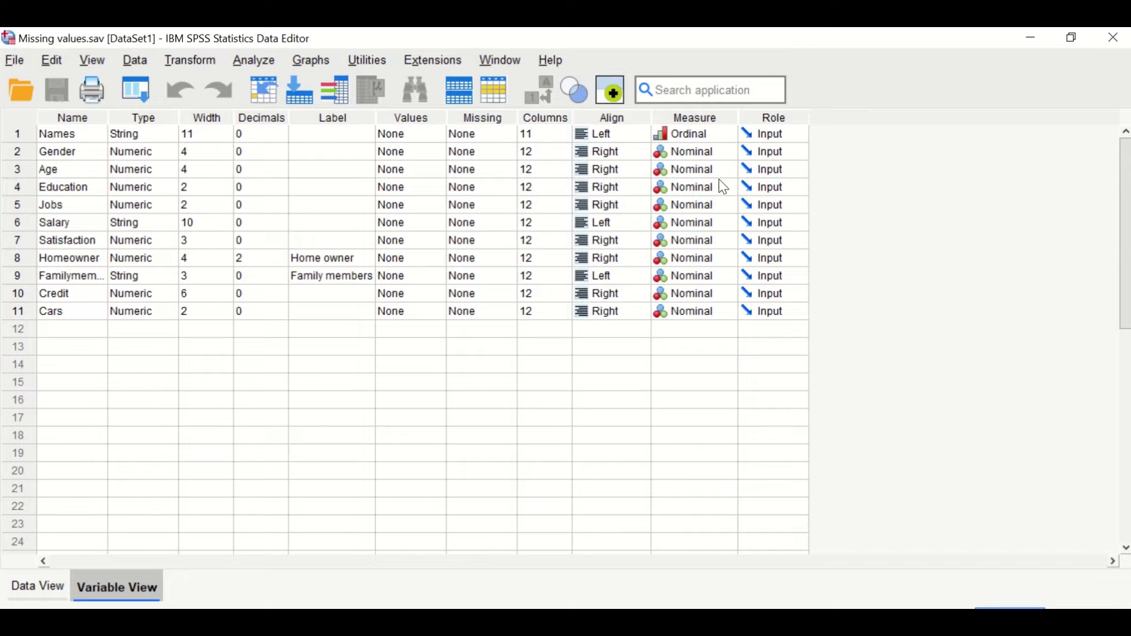
Examine the Education, Jobs, Salary, Satisfaction and remaining columns through Credit for invalid entries and unsuitable variable types or measurement levels
click(36, 585)
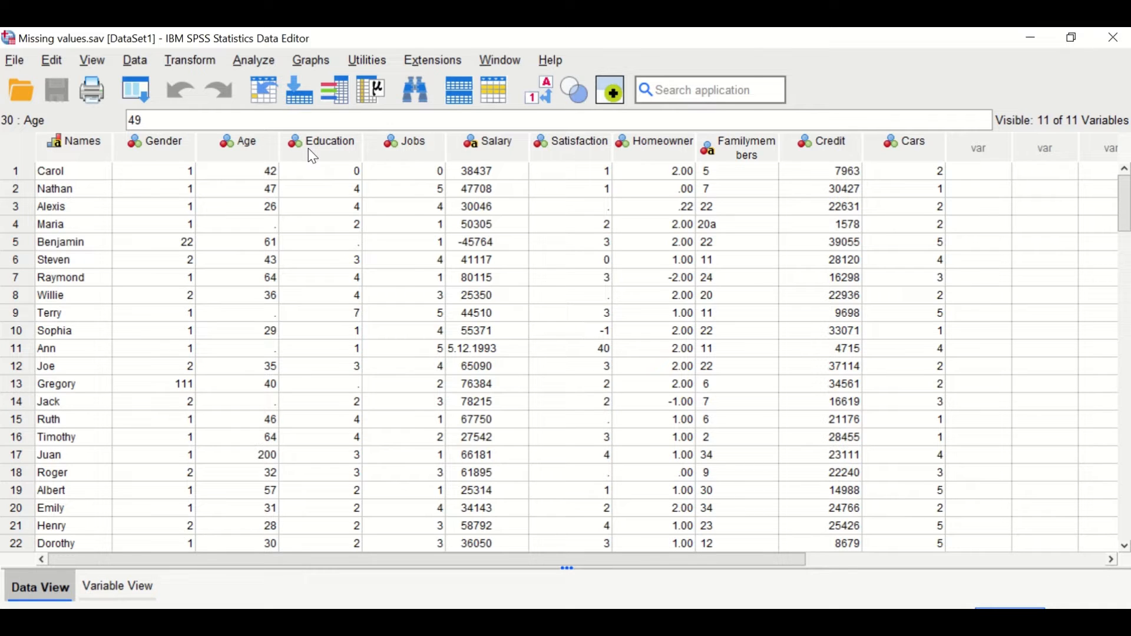
mouse_move(316, 157)
click(103, 588)
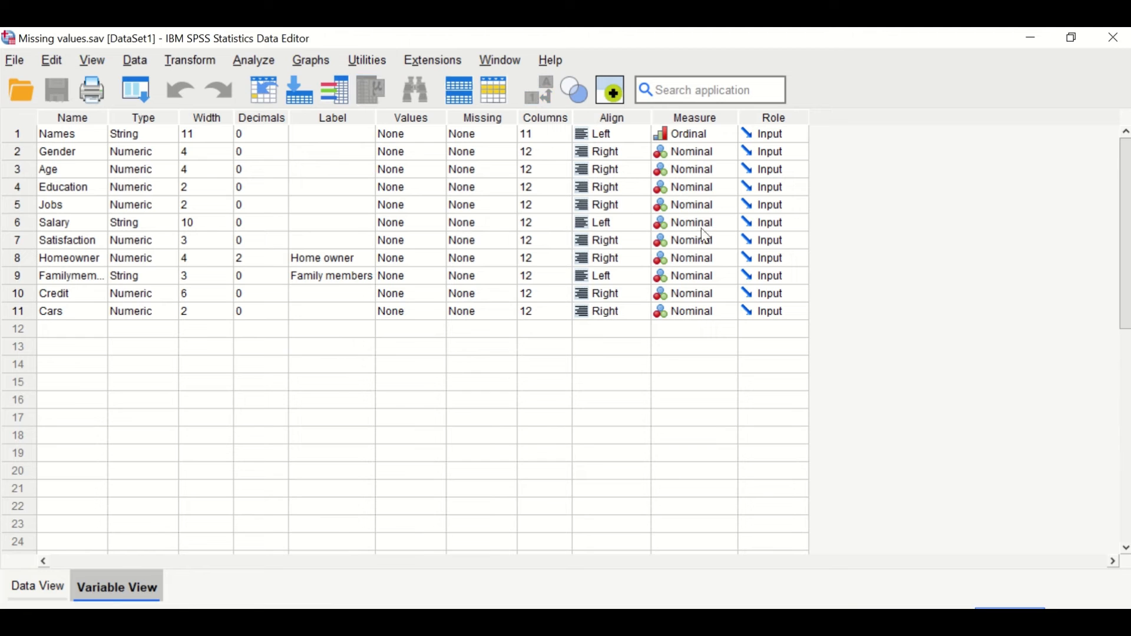
click(36, 585)
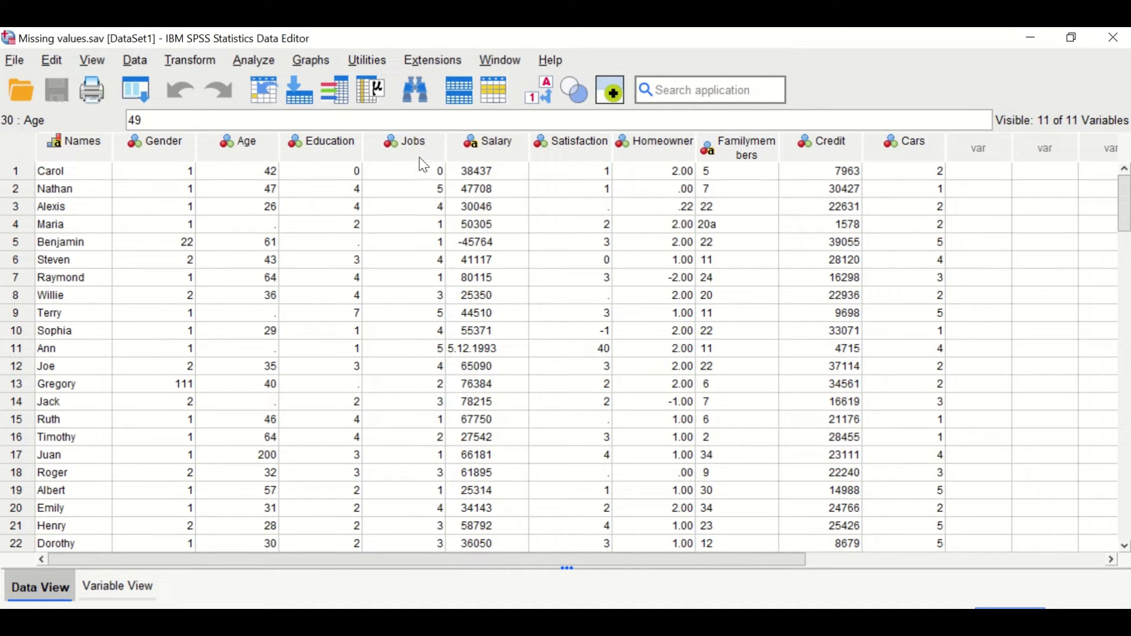
mouse_move(424, 165)
mouse_move(504, 161)
click(115, 585)
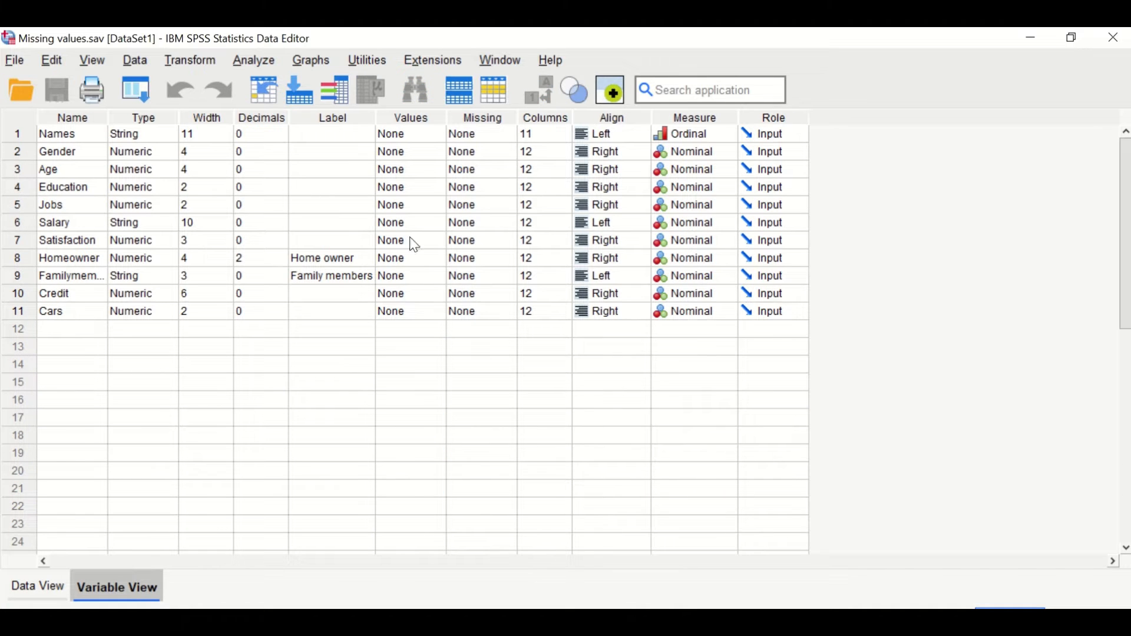
click(22, 587)
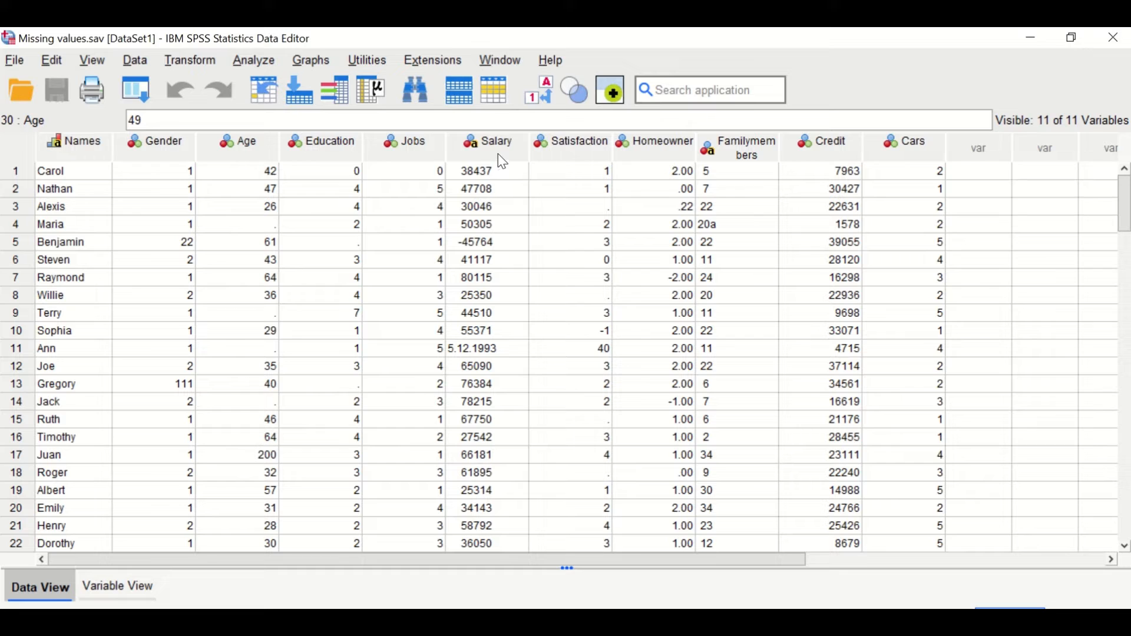
click(584, 159)
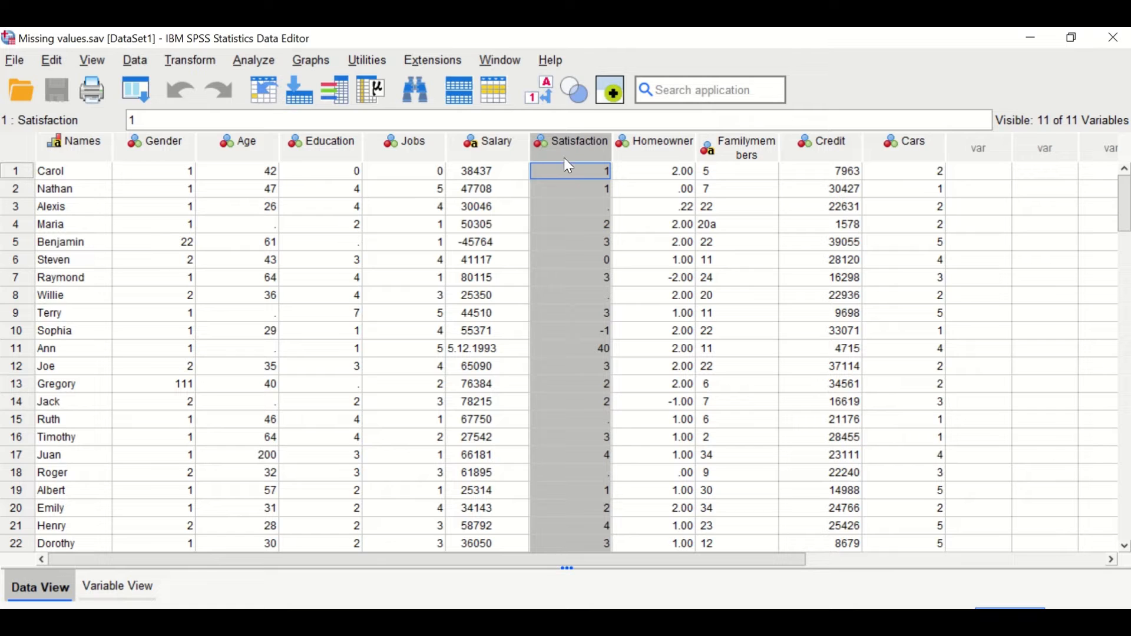
mouse_move(580, 160)
mouse_move(826, 166)
Set the measurement level of the Names variable to Nominal and check its column in the data
click(115, 585)
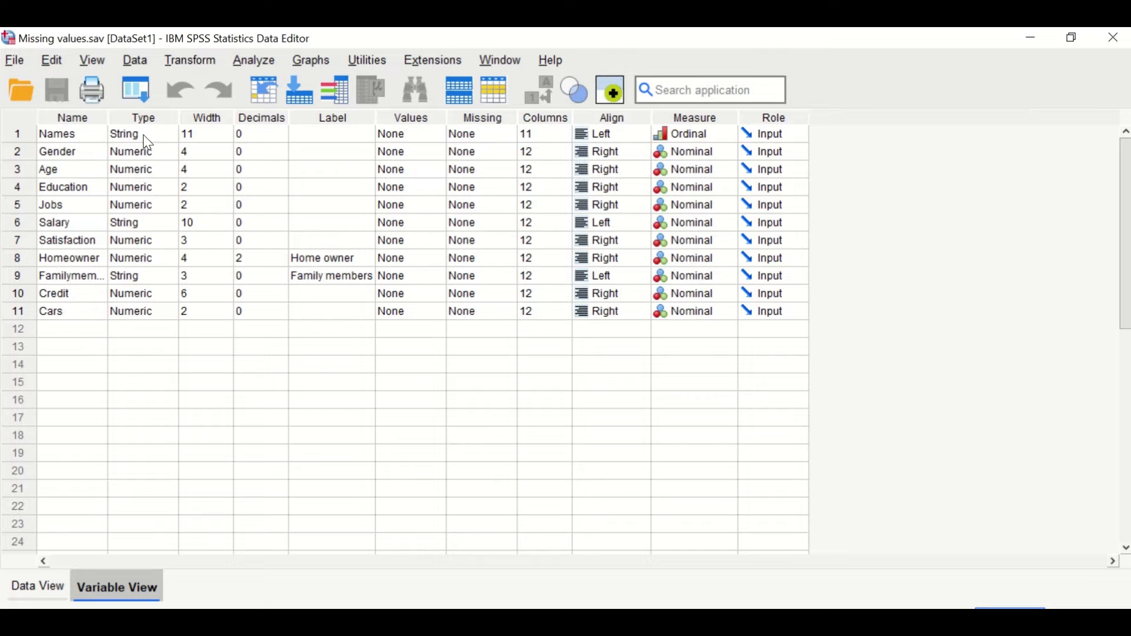
click(723, 134)
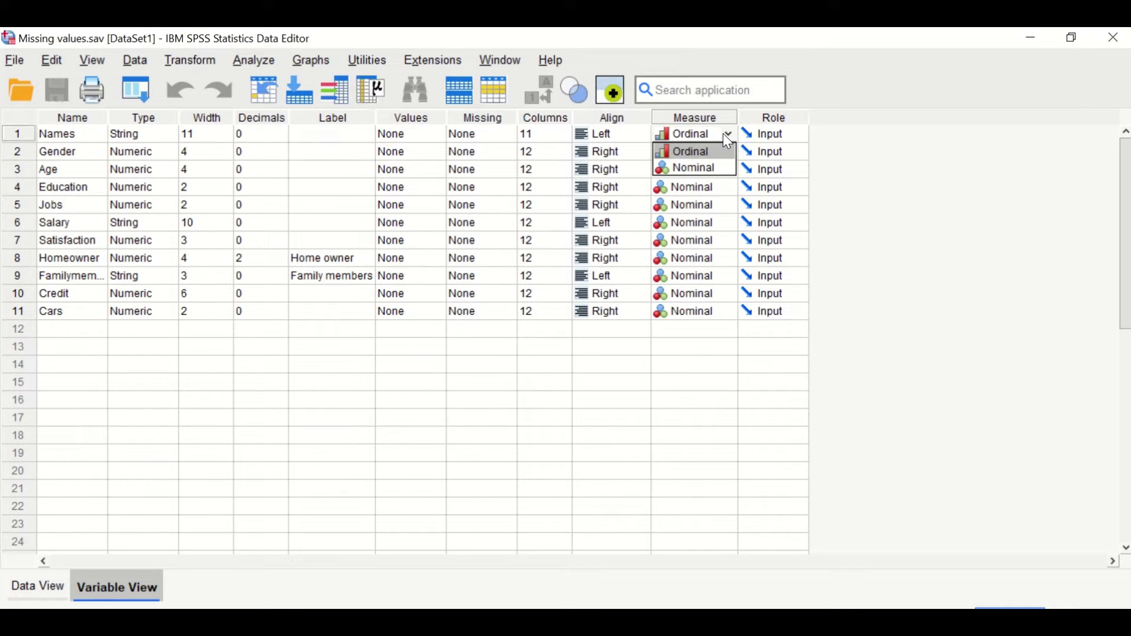
click(705, 169)
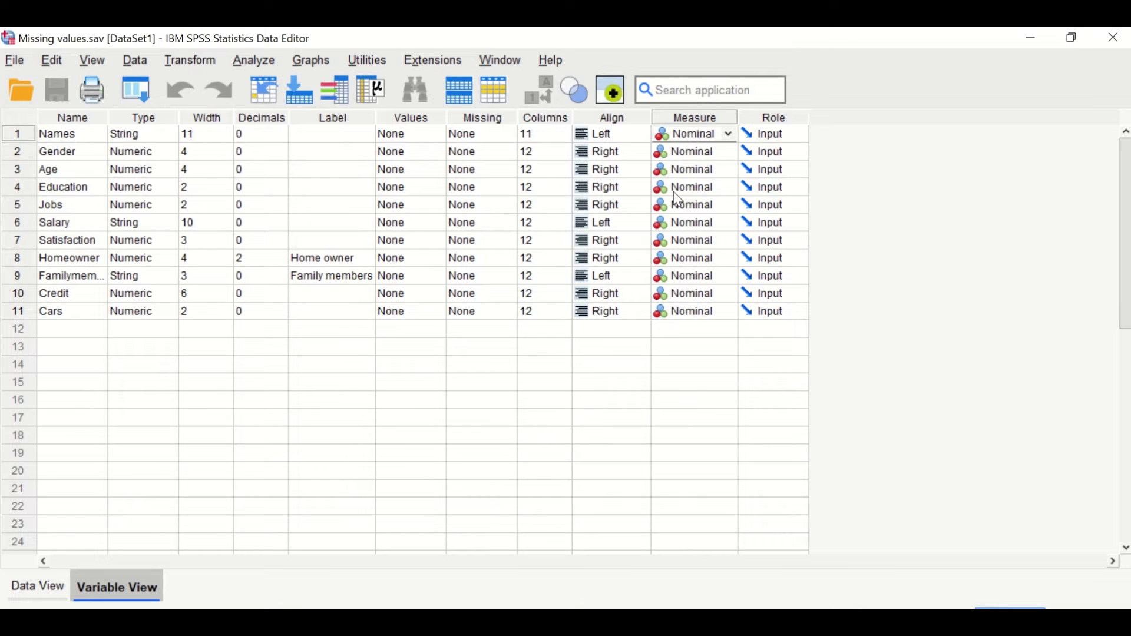
click(35, 587)
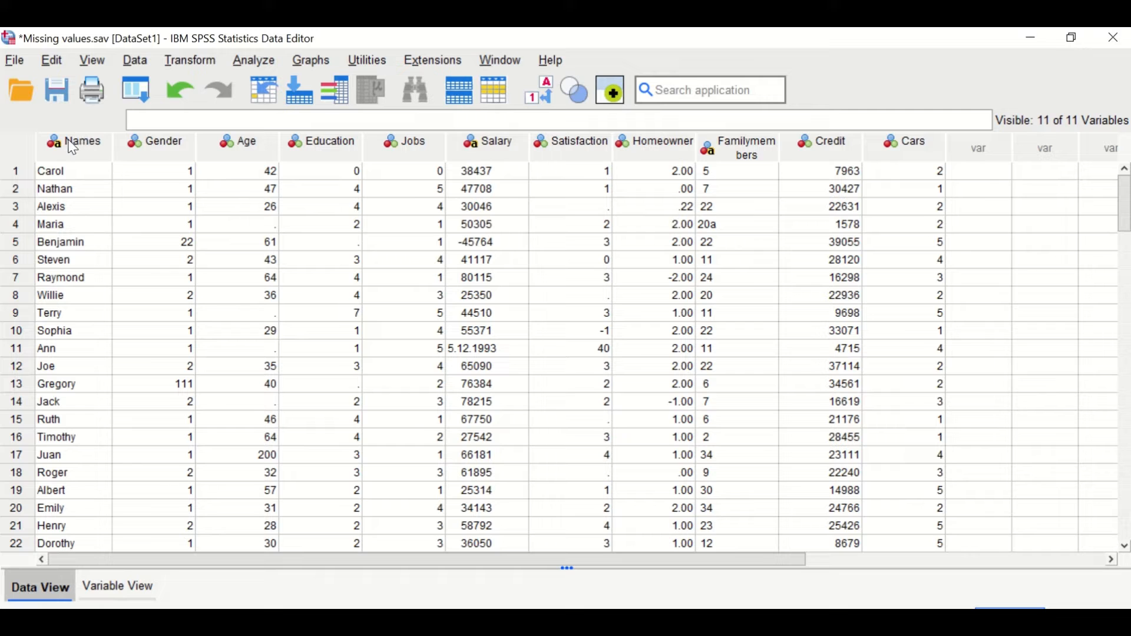
Set the measurement level of the Age variable to Scale and that of Education to Ordinal
click(119, 590)
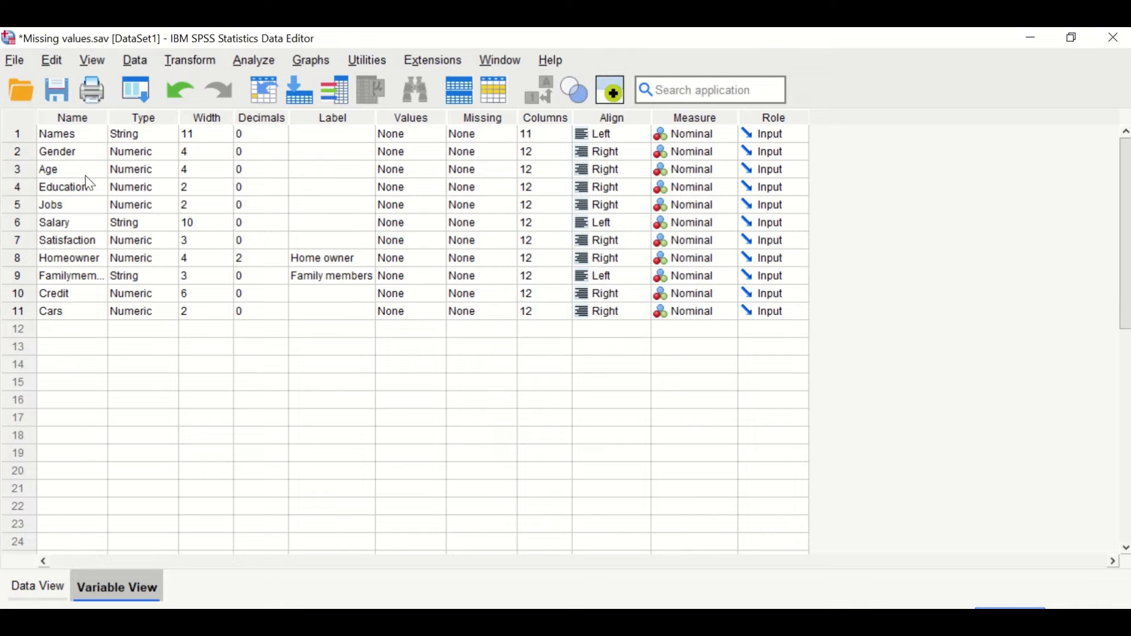
click(729, 171)
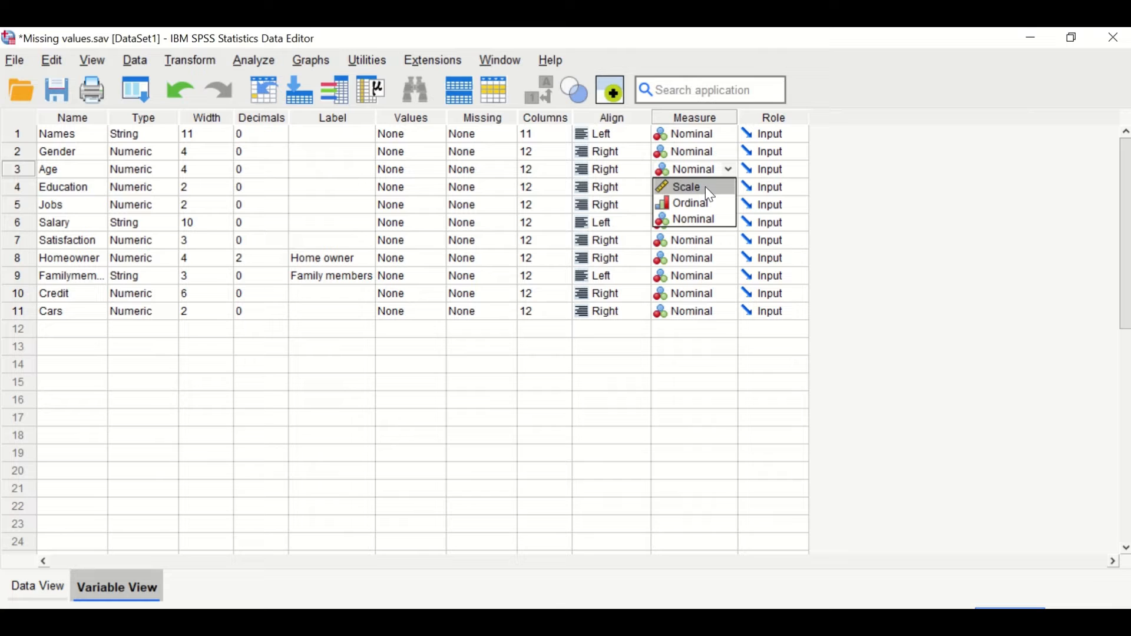
click(707, 187)
click(6, 192)
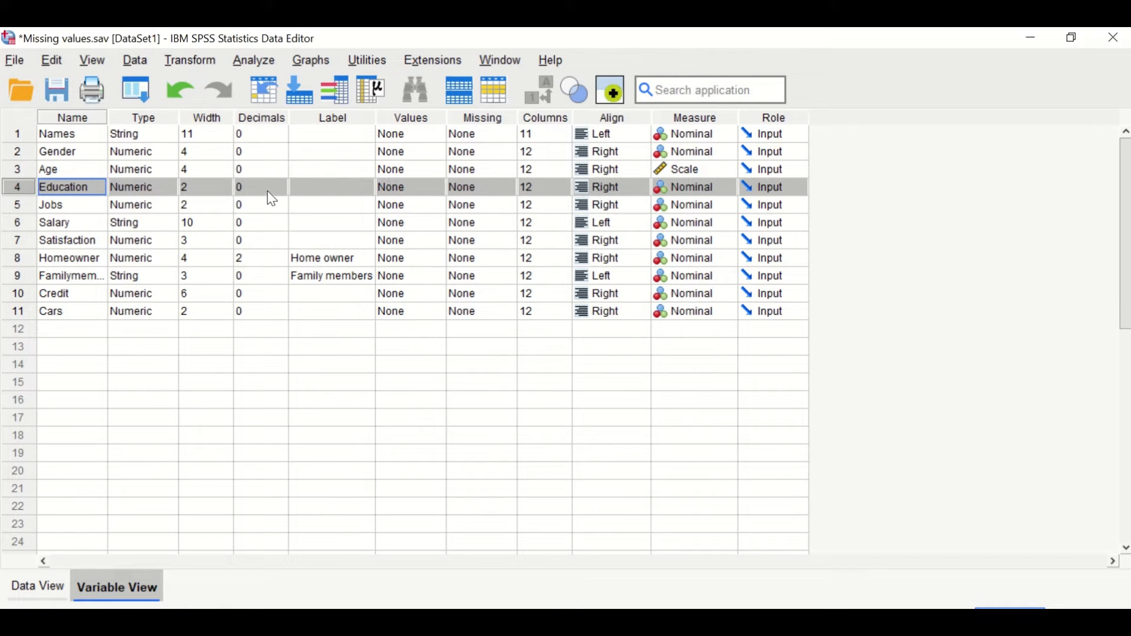
click(720, 188)
click(717, 219)
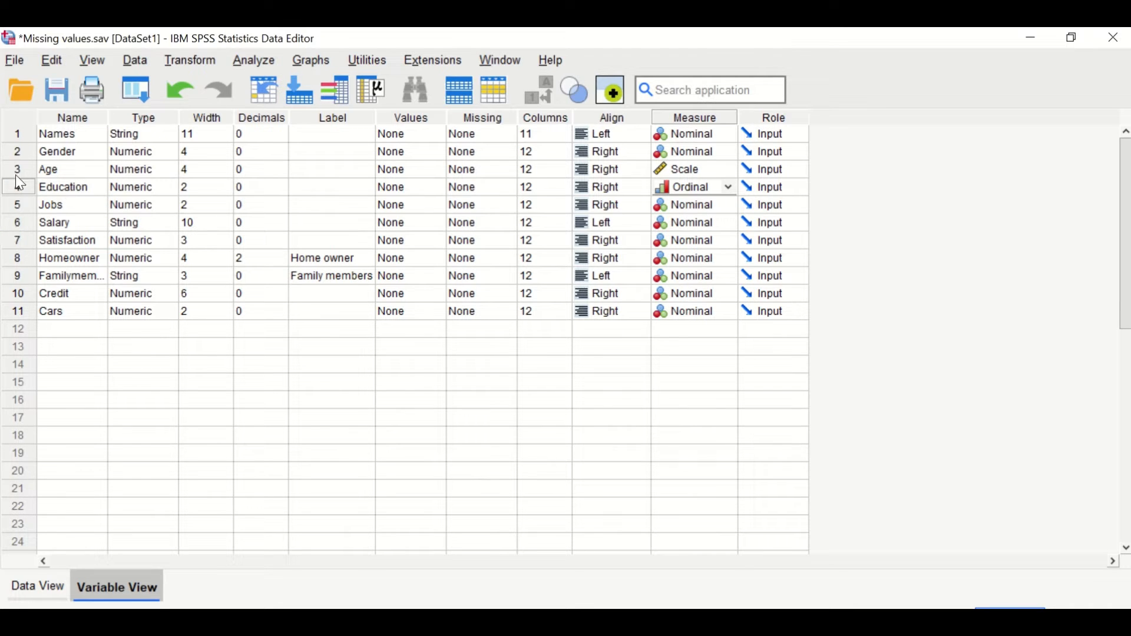
Change the Salary variable's type to Numeric
click(12, 203)
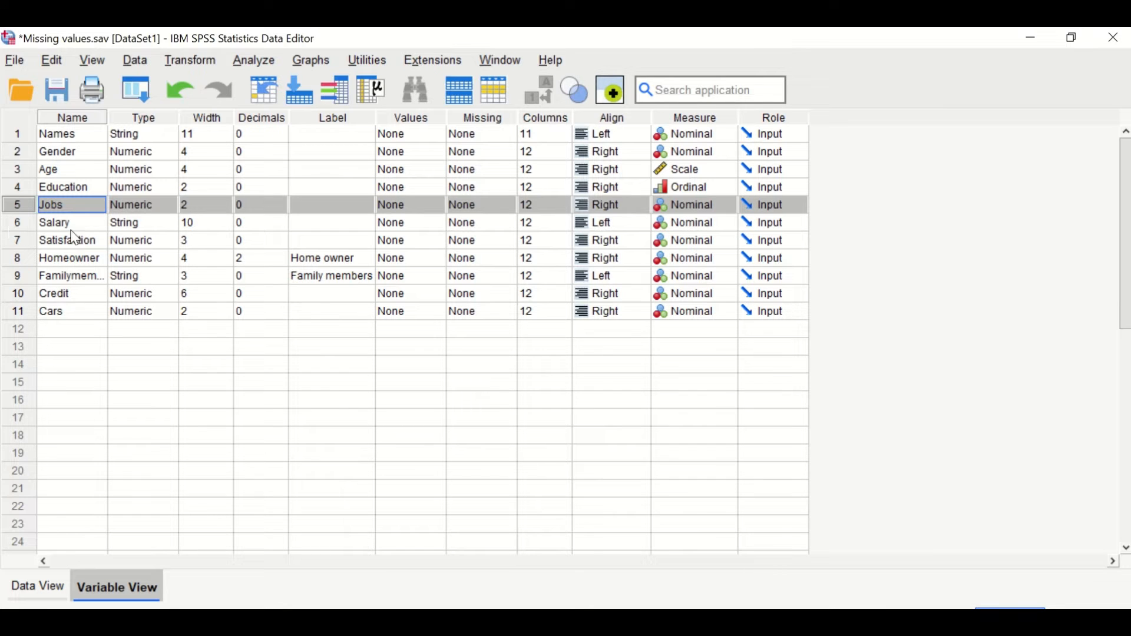
click(12, 222)
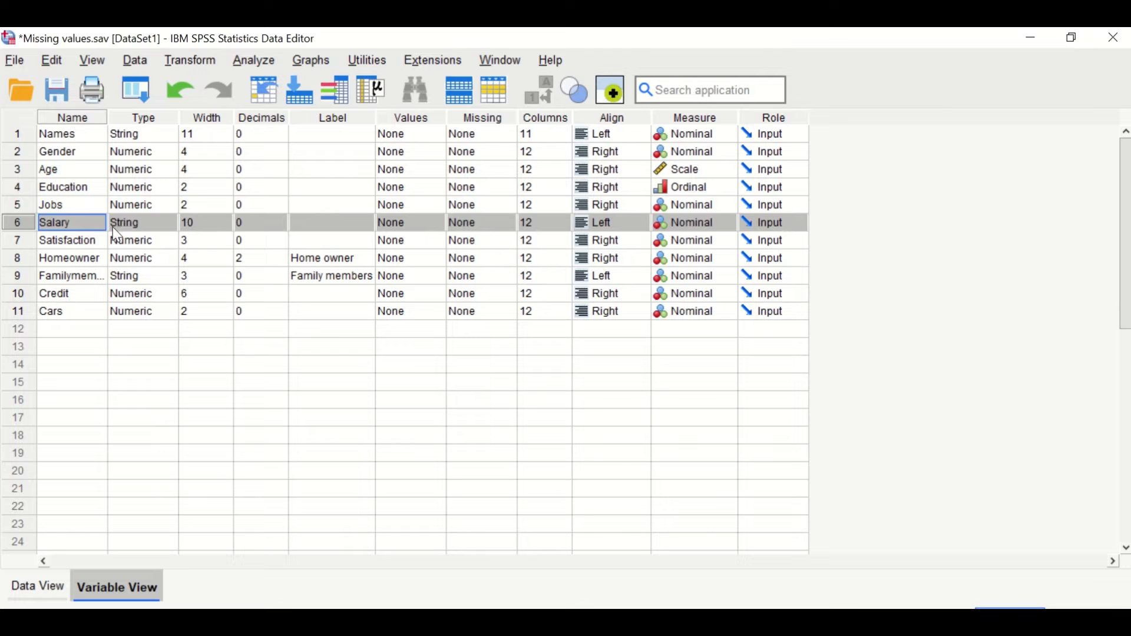
click(168, 229)
click(170, 224)
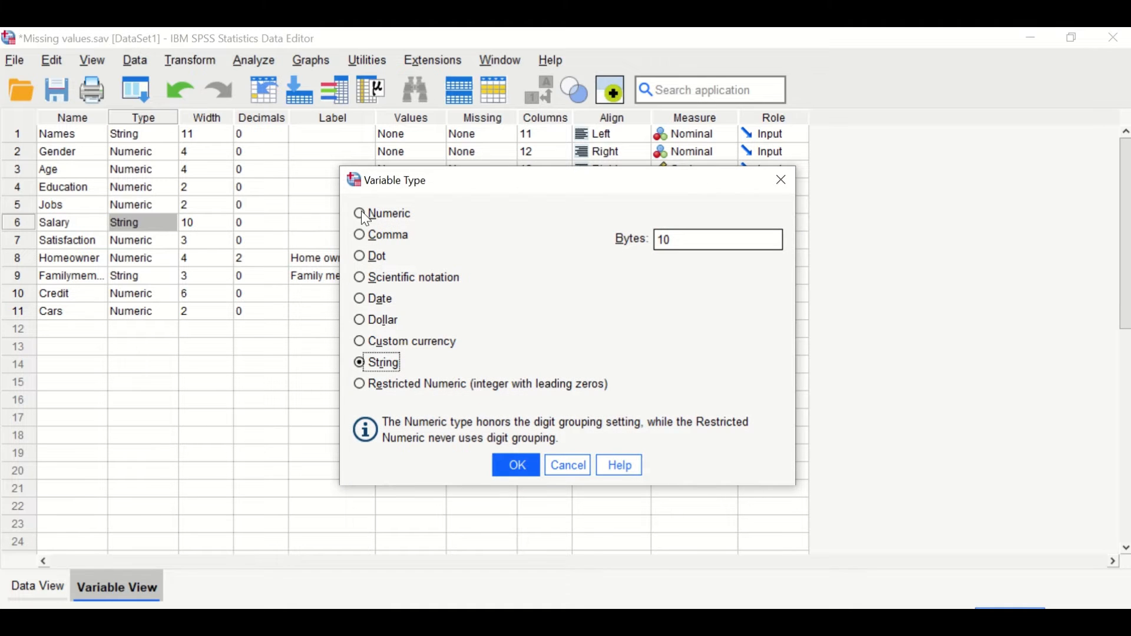
click(379, 217)
click(518, 466)
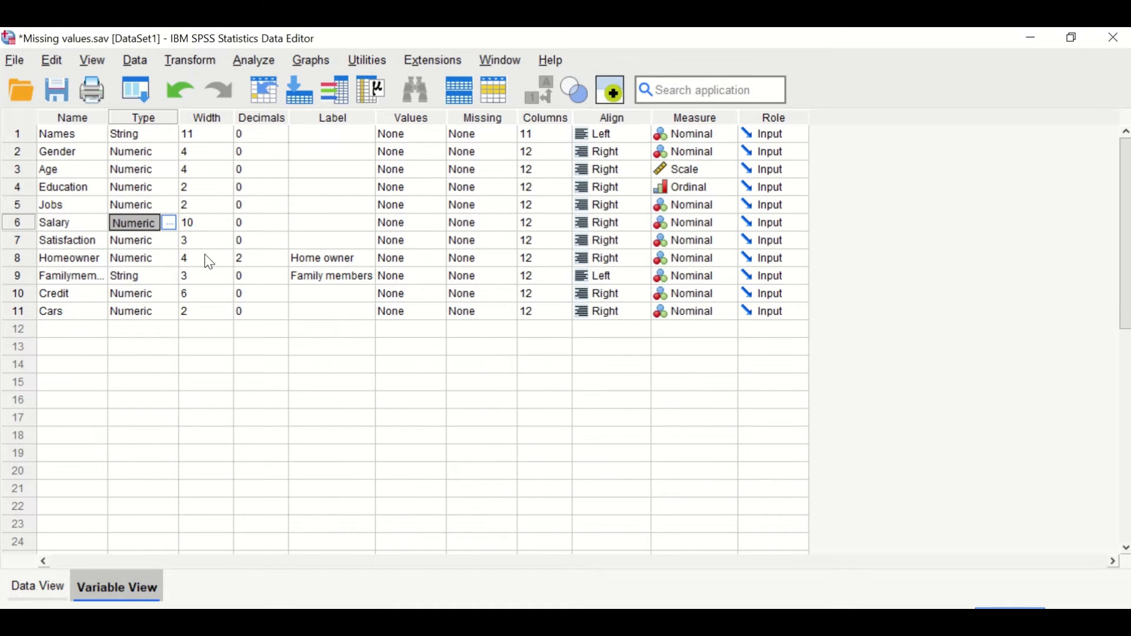
Set the Salary variable's measurement level to Scale and review its values in the data
click(730, 224)
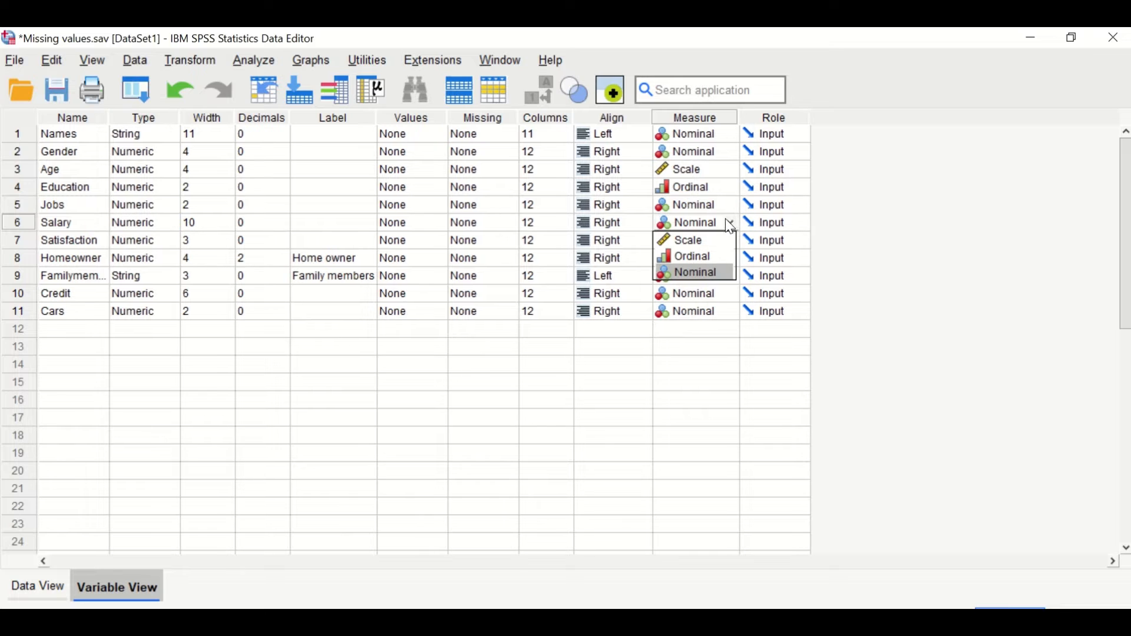
click(698, 241)
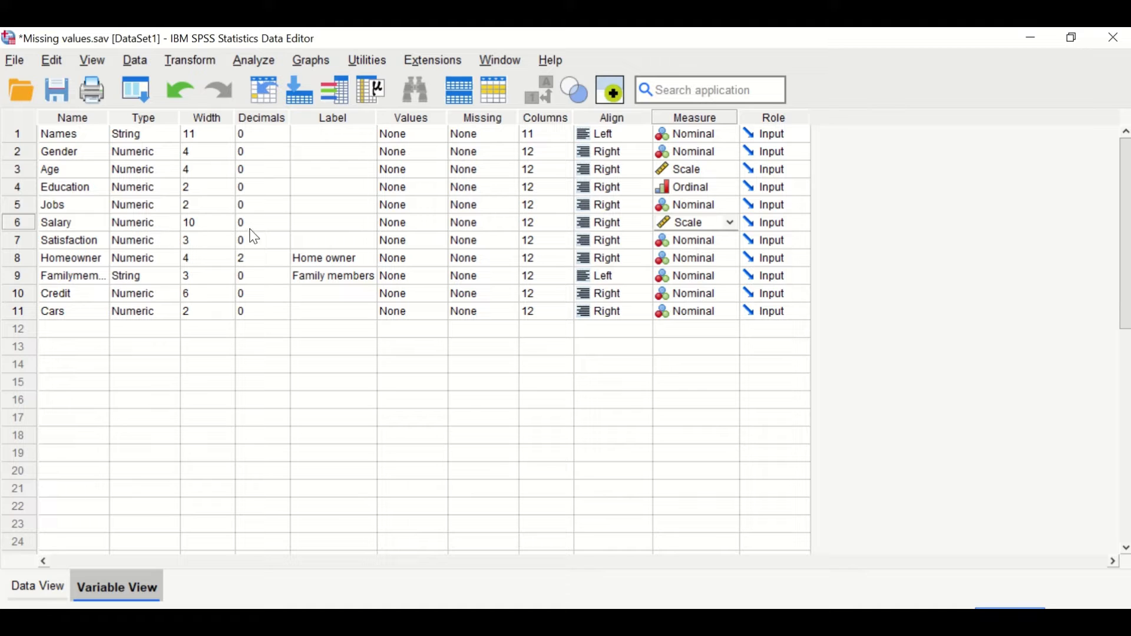
click(39, 588)
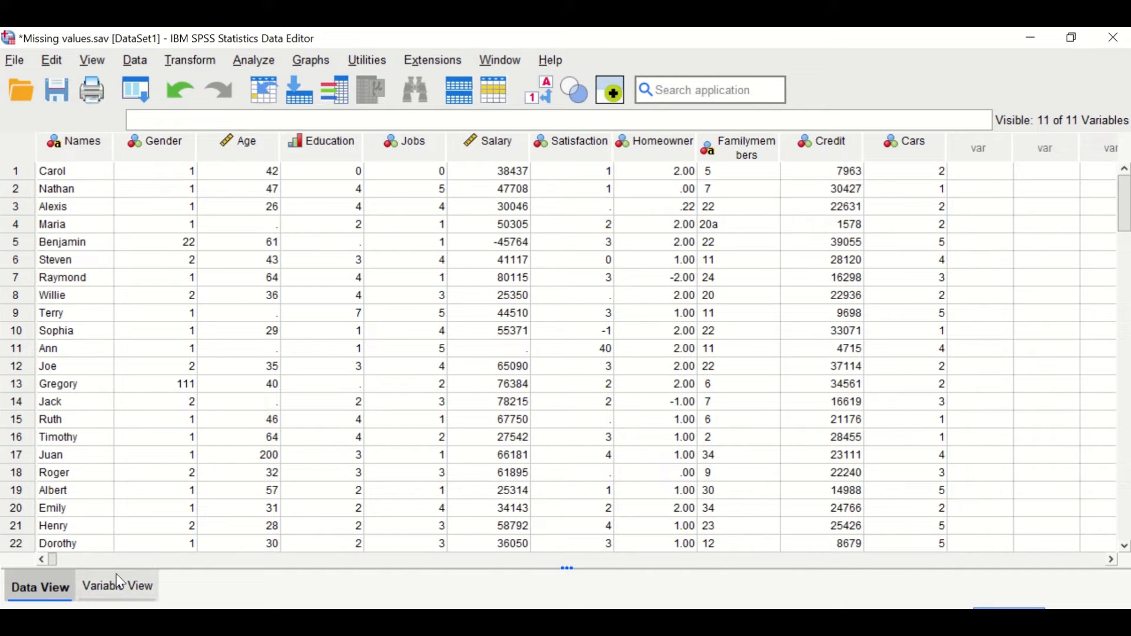
Set the measurement level of the Satisfaction variable to Ordinal in the variable definitions
click(107, 593)
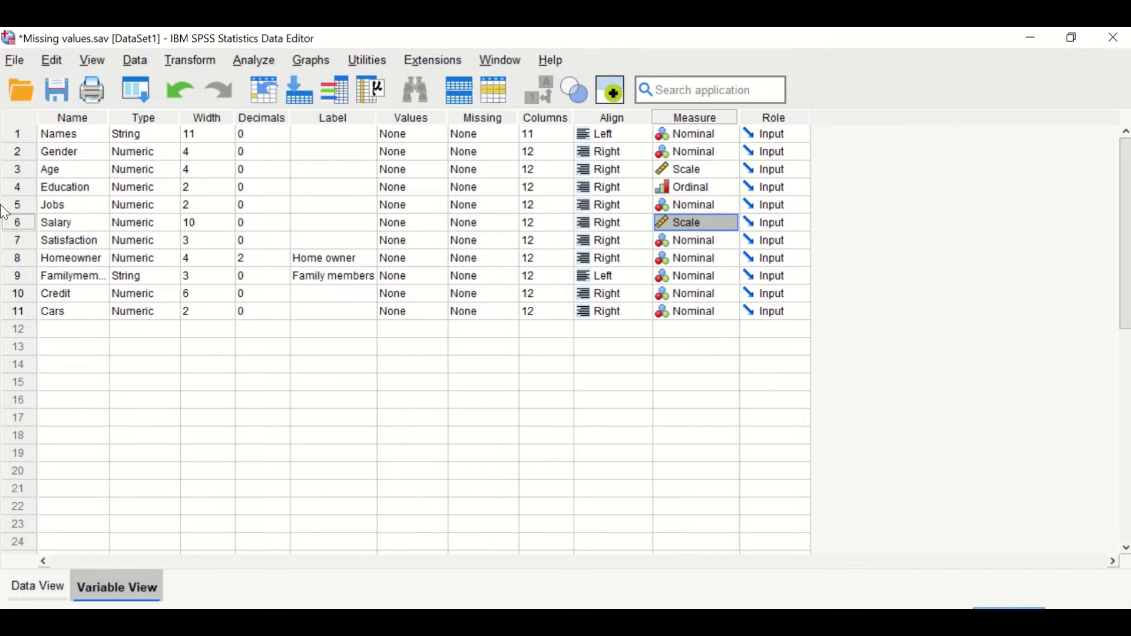
click(6, 239)
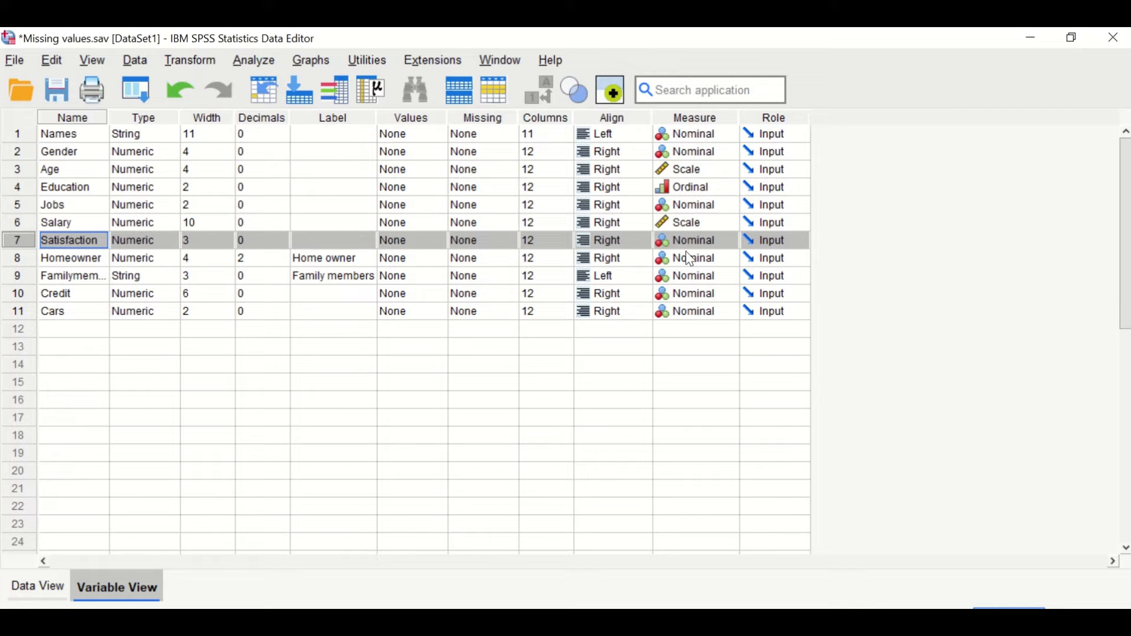
click(719, 242)
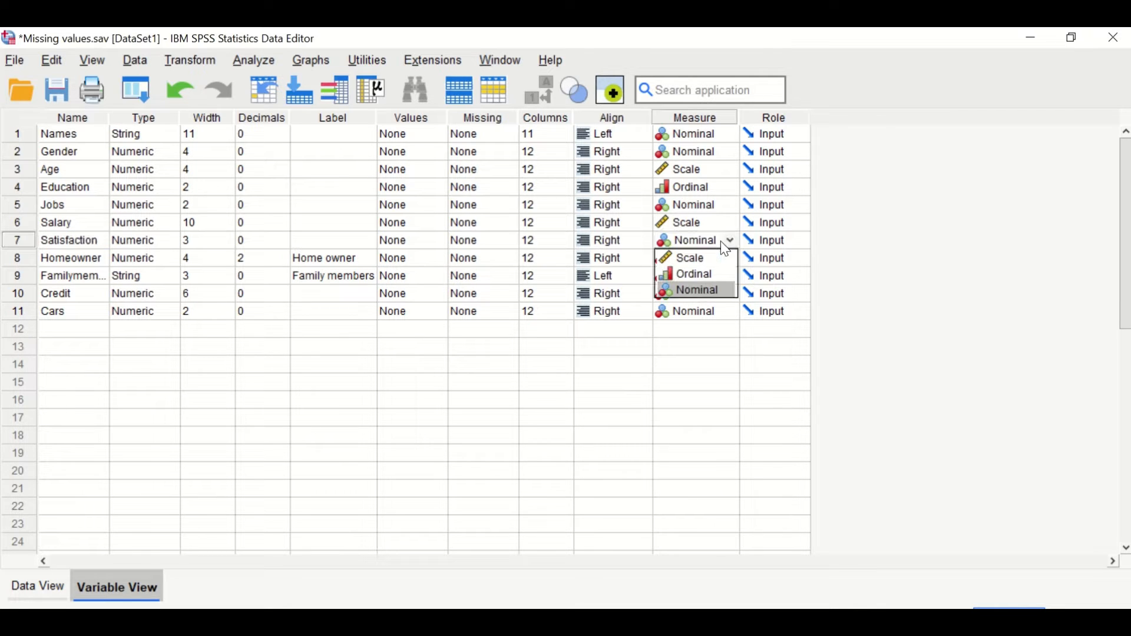
click(704, 275)
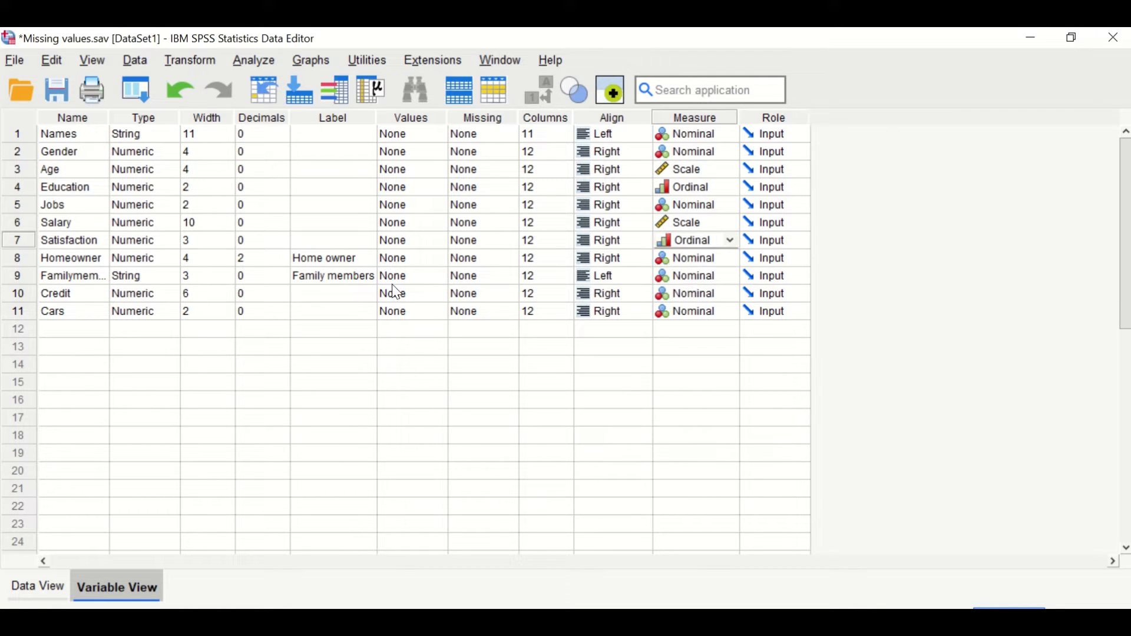
Change the Familymembers variable's type to Numeric
click(21, 259)
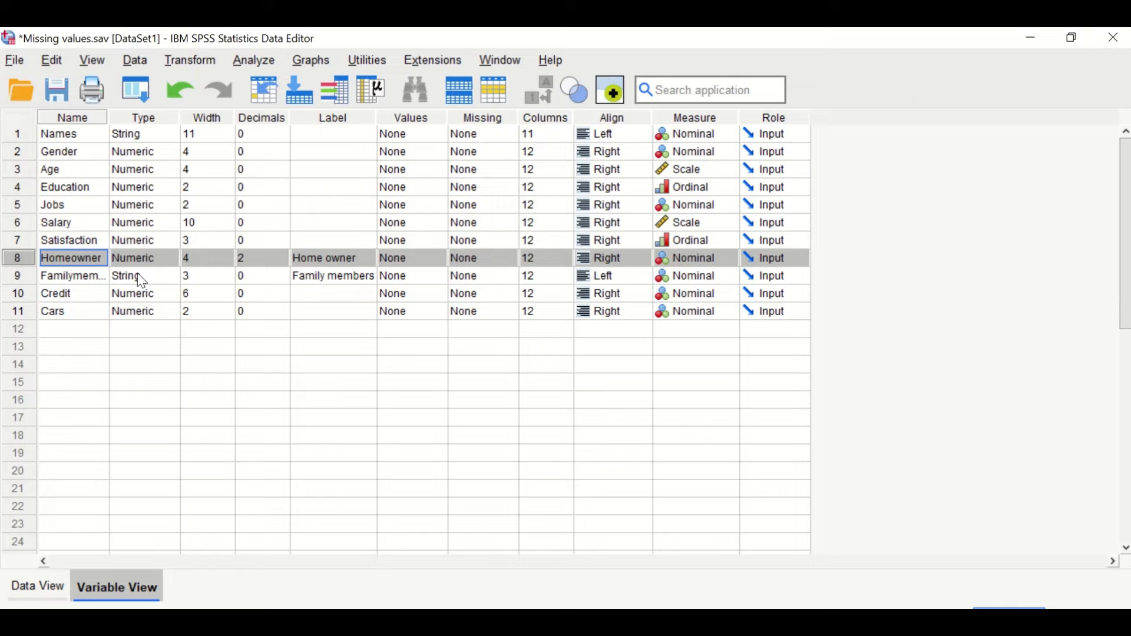
click(18, 275)
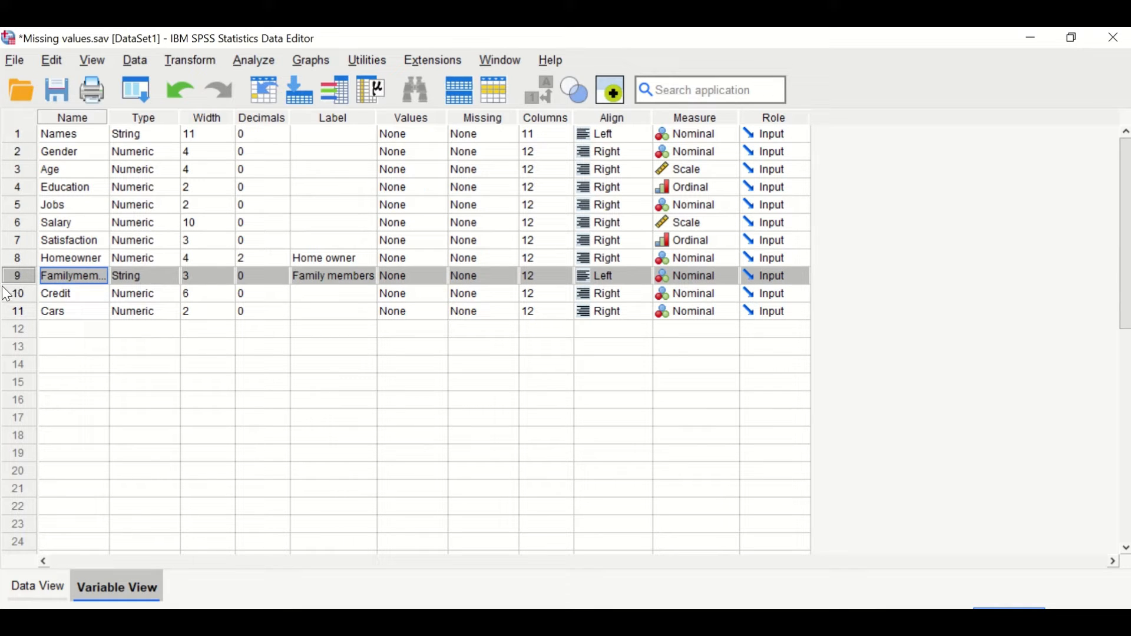
click(146, 275)
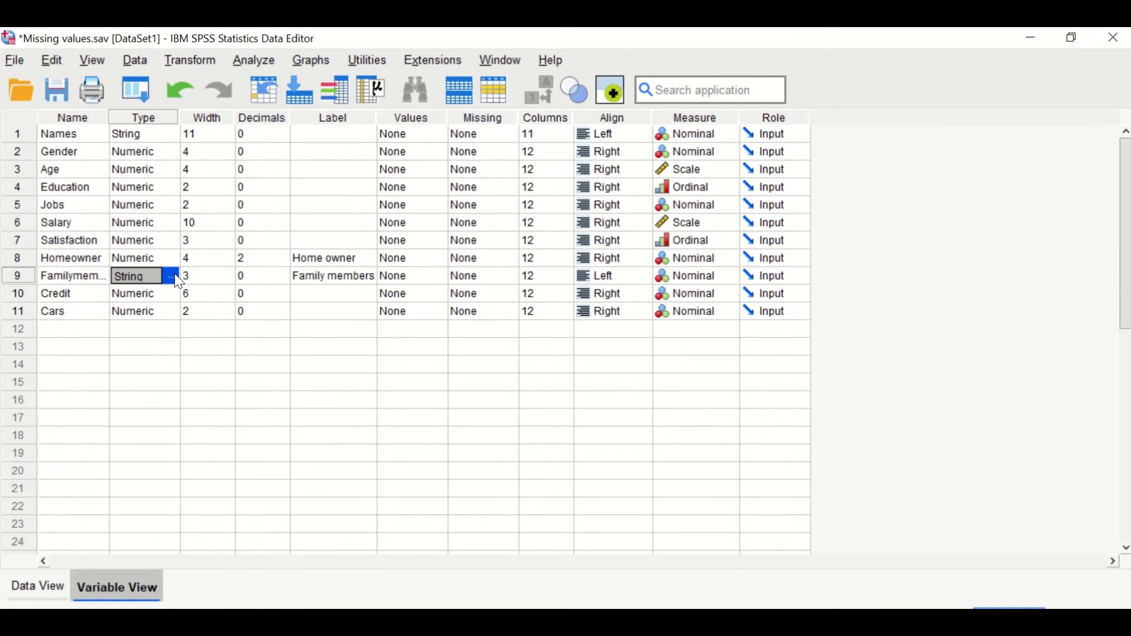
click(171, 276)
click(385, 213)
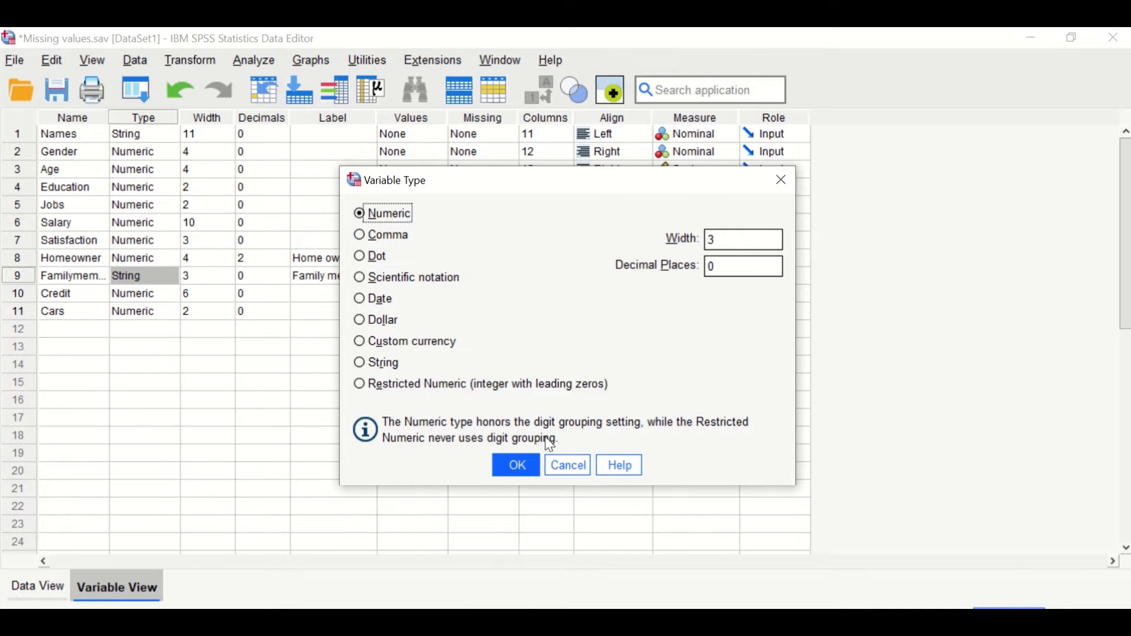
click(521, 467)
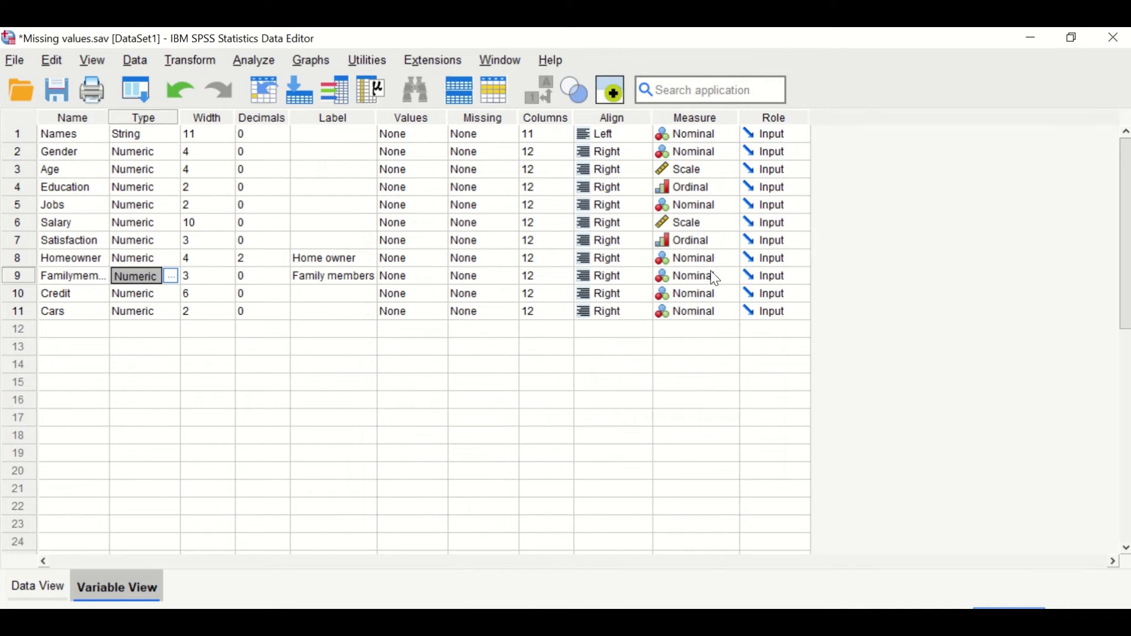
Set the Familymembers variable's measurement level to Scale and review its values in the data
click(730, 278)
click(706, 293)
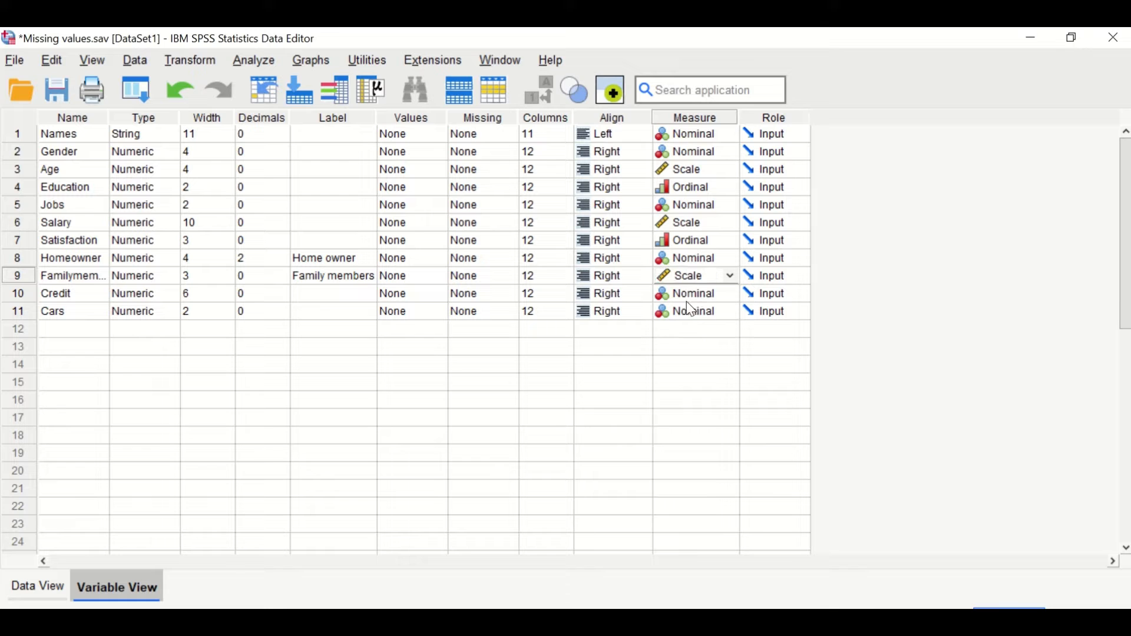
click(406, 437)
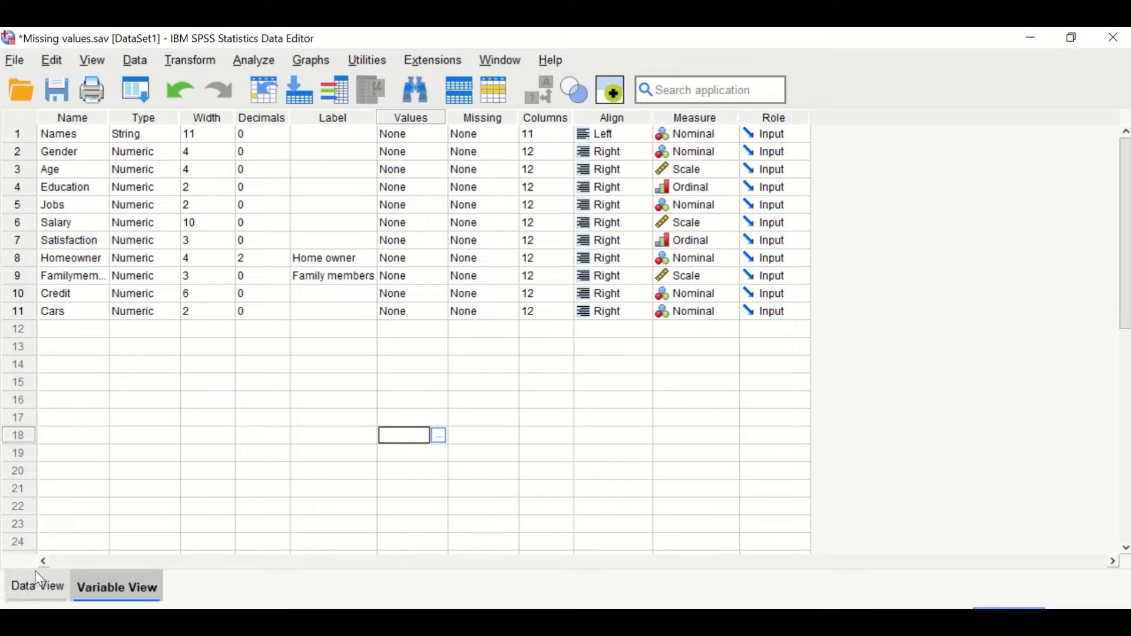
click(35, 587)
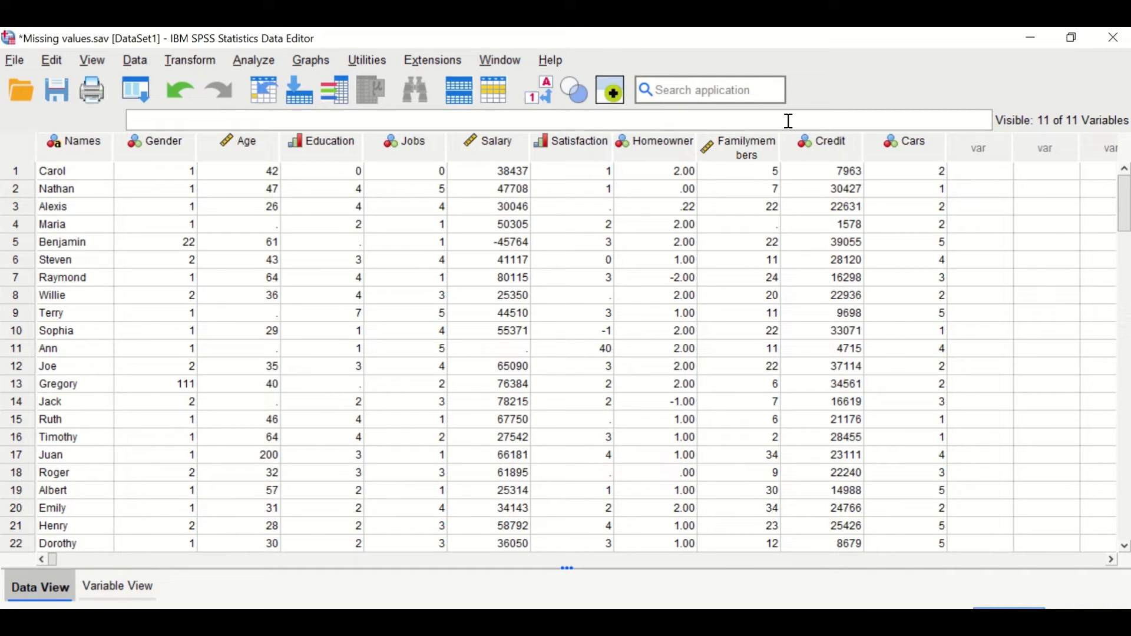
Set the Credit variable's measurement level to Scale in the variable definitions
click(122, 588)
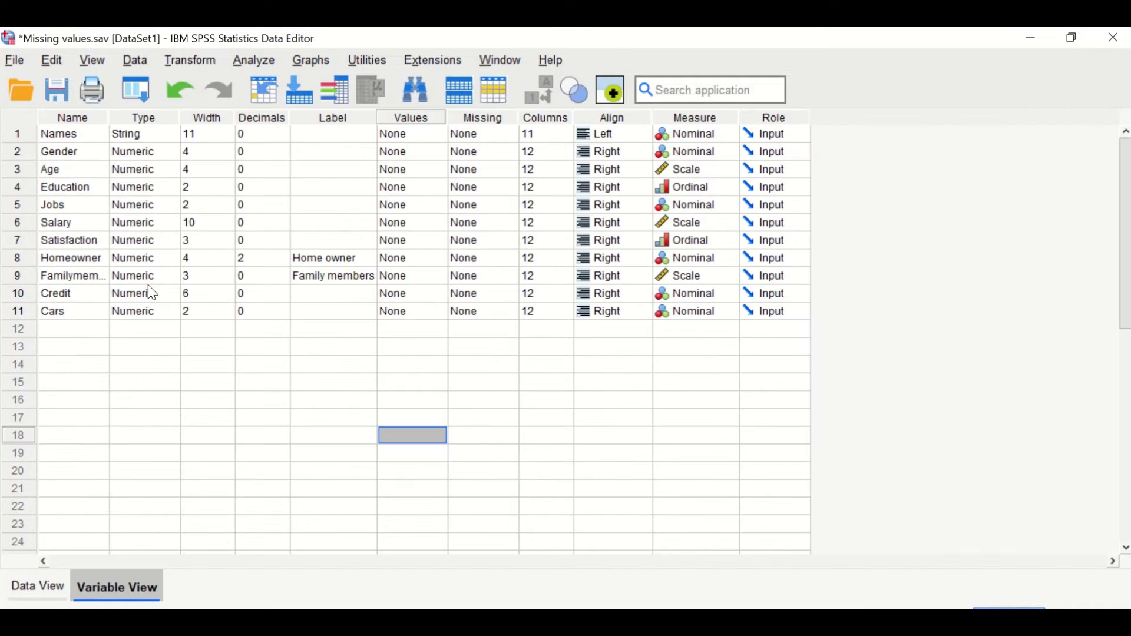
click(23, 293)
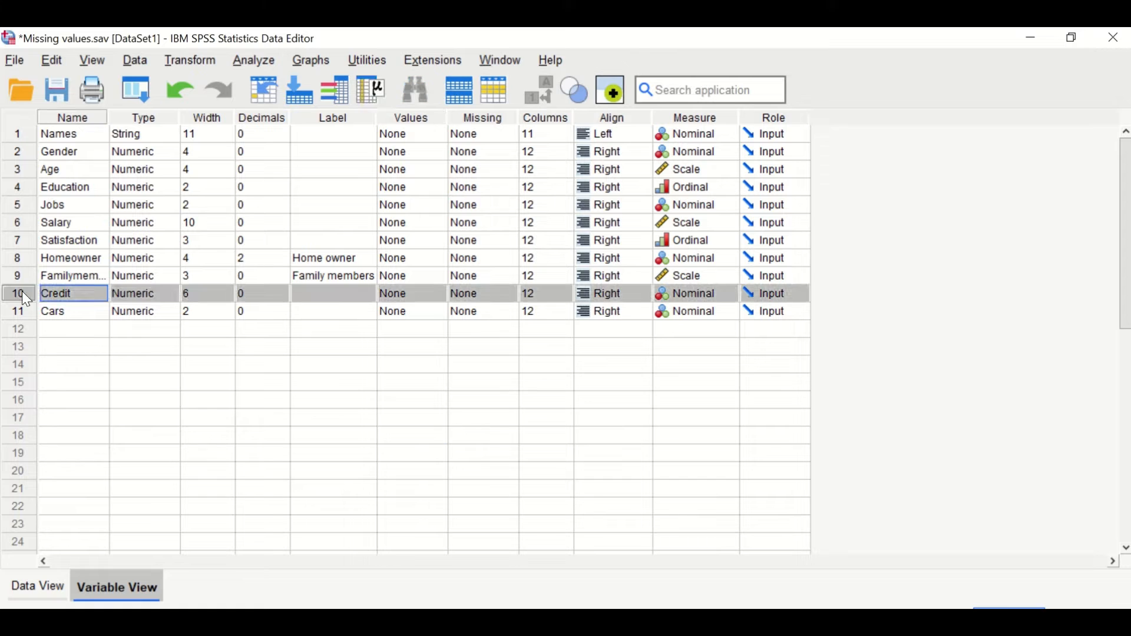
click(727, 292)
click(701, 312)
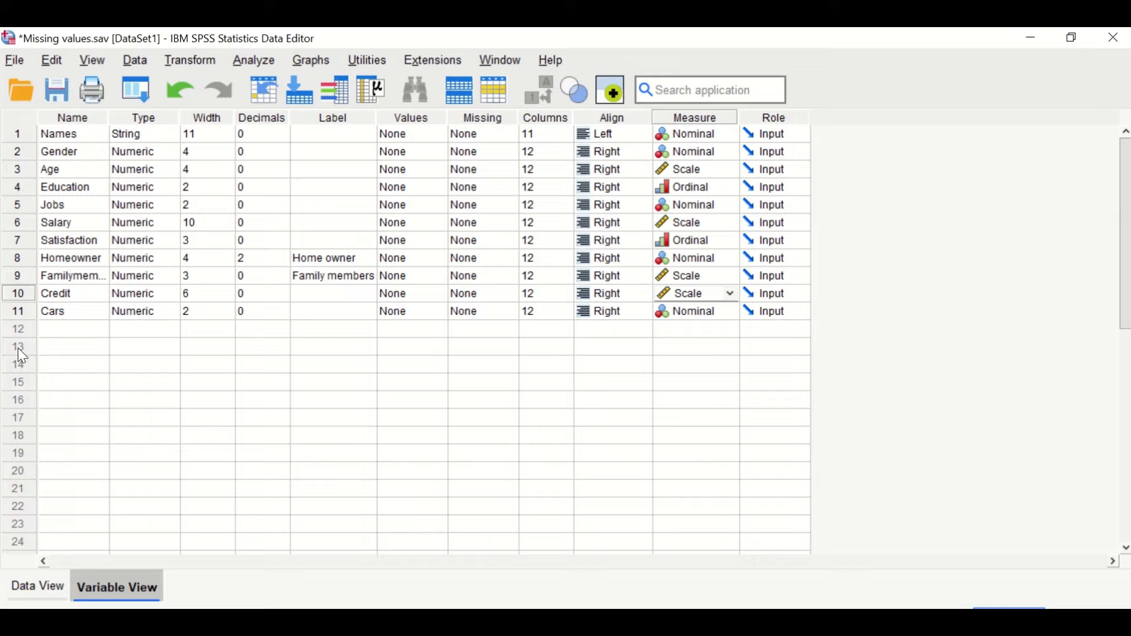
Set the Cars variable's measurement level to Scale and check the types and measurement levels of the data columns
click(16, 310)
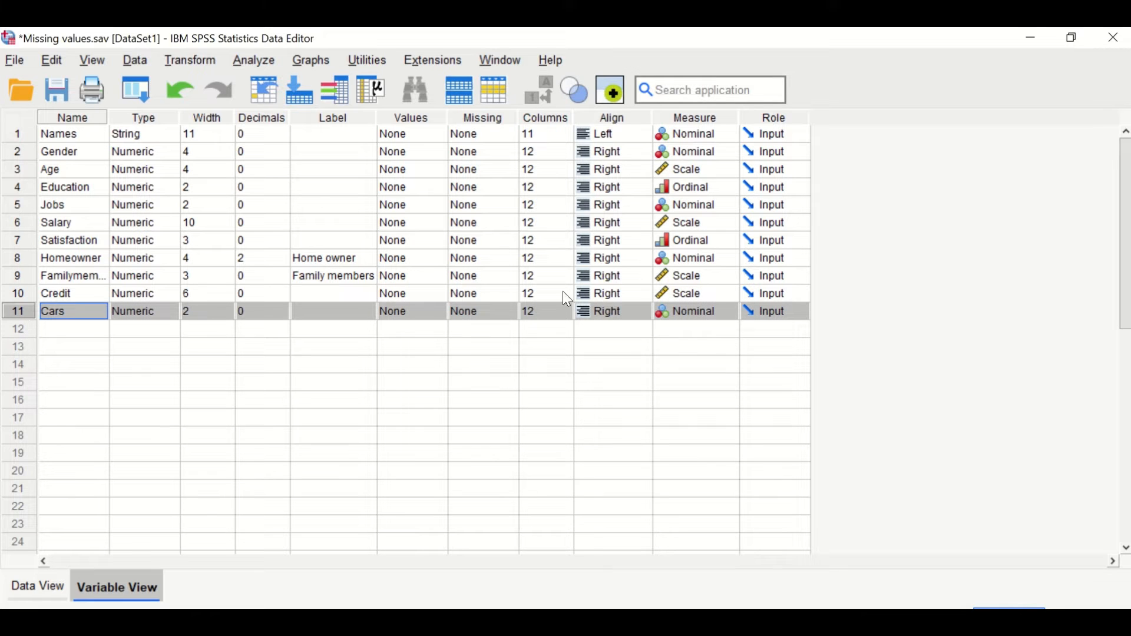
click(714, 312)
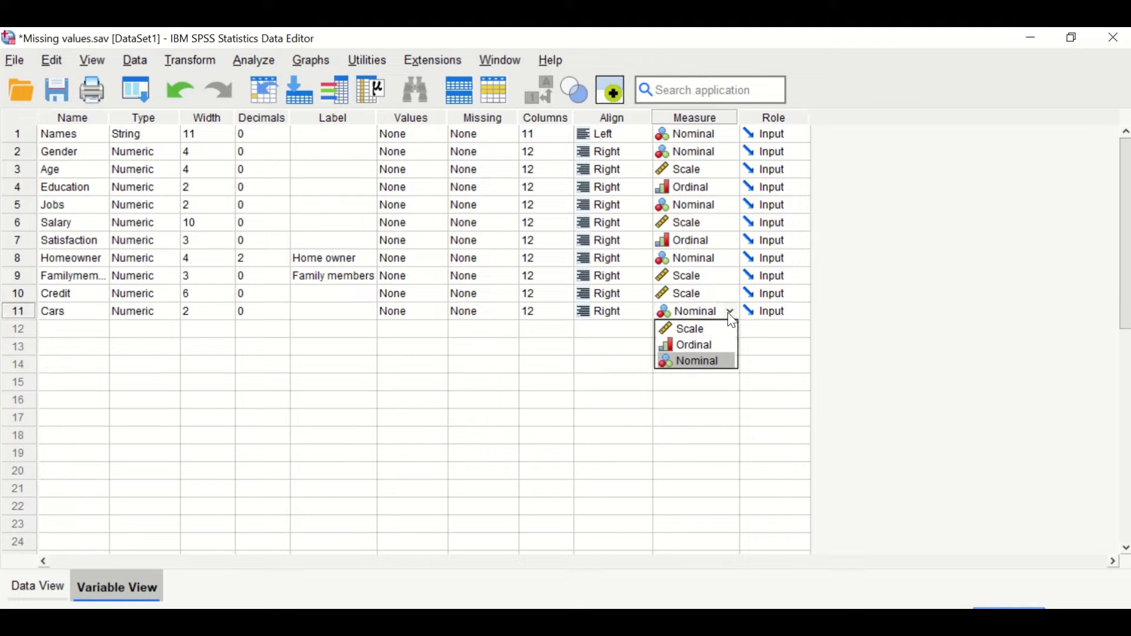
click(687, 329)
click(47, 590)
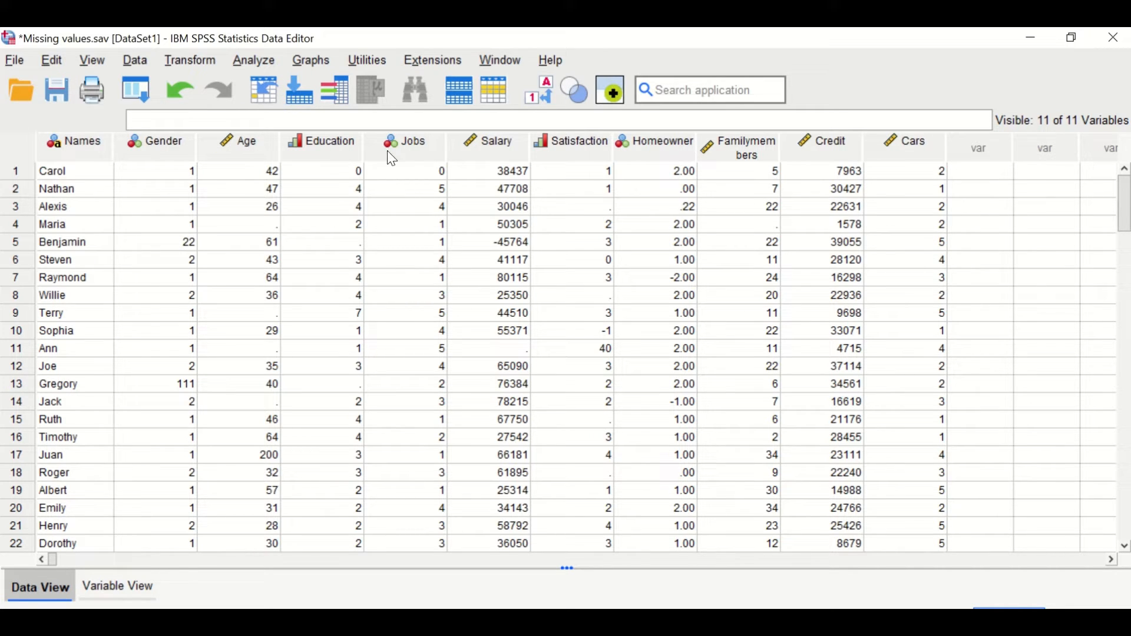
mouse_move(423, 156)
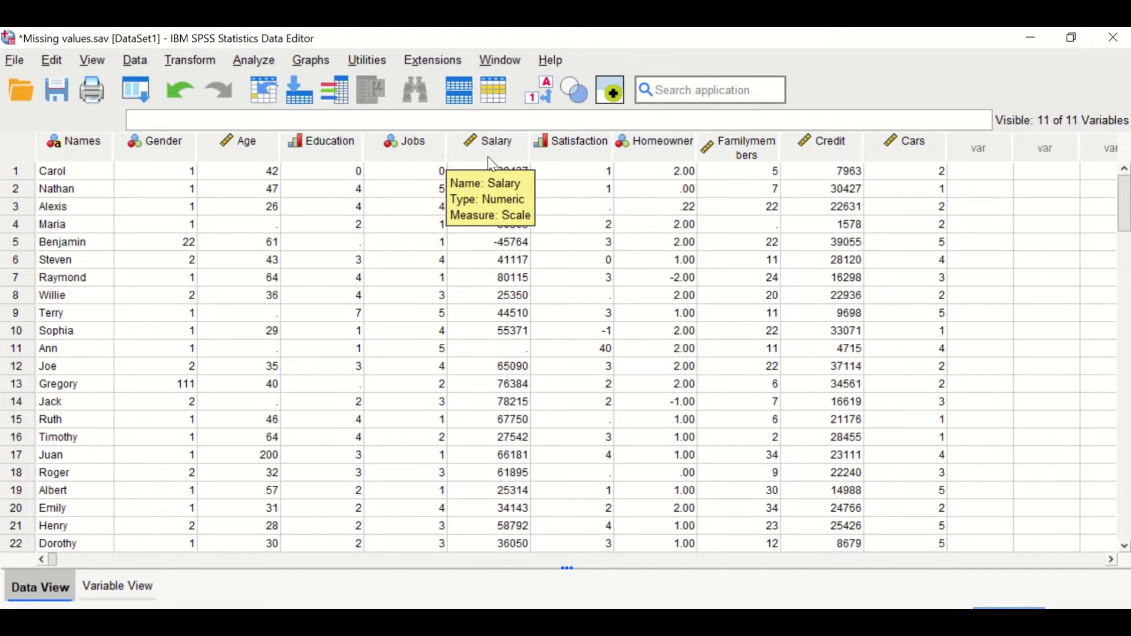
mouse_move(571, 160)
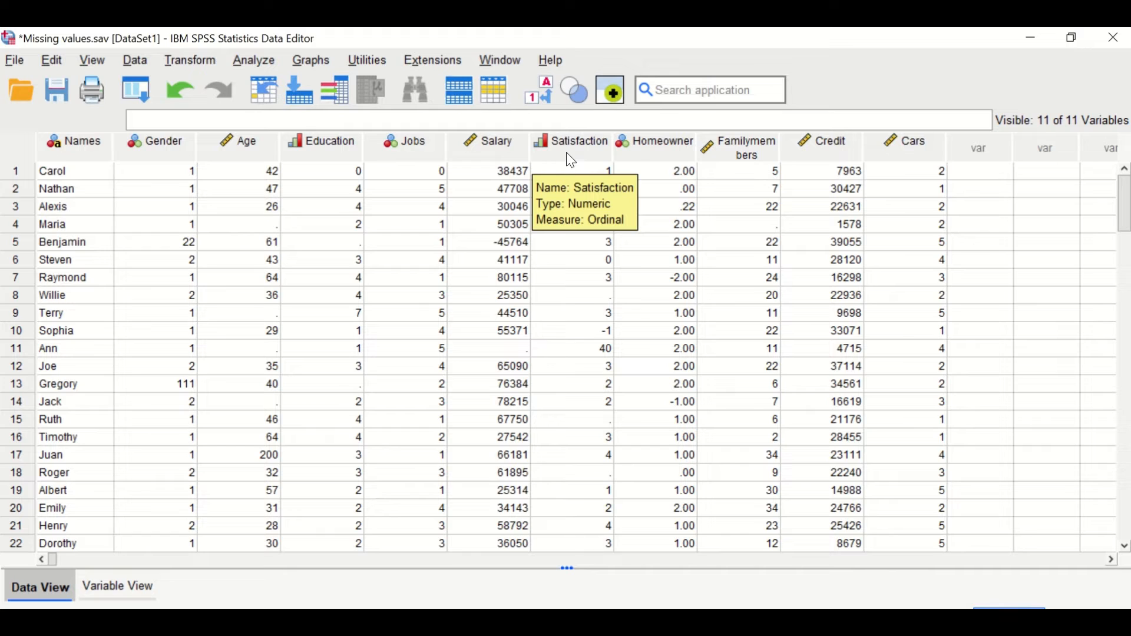
mouse_move(666, 155)
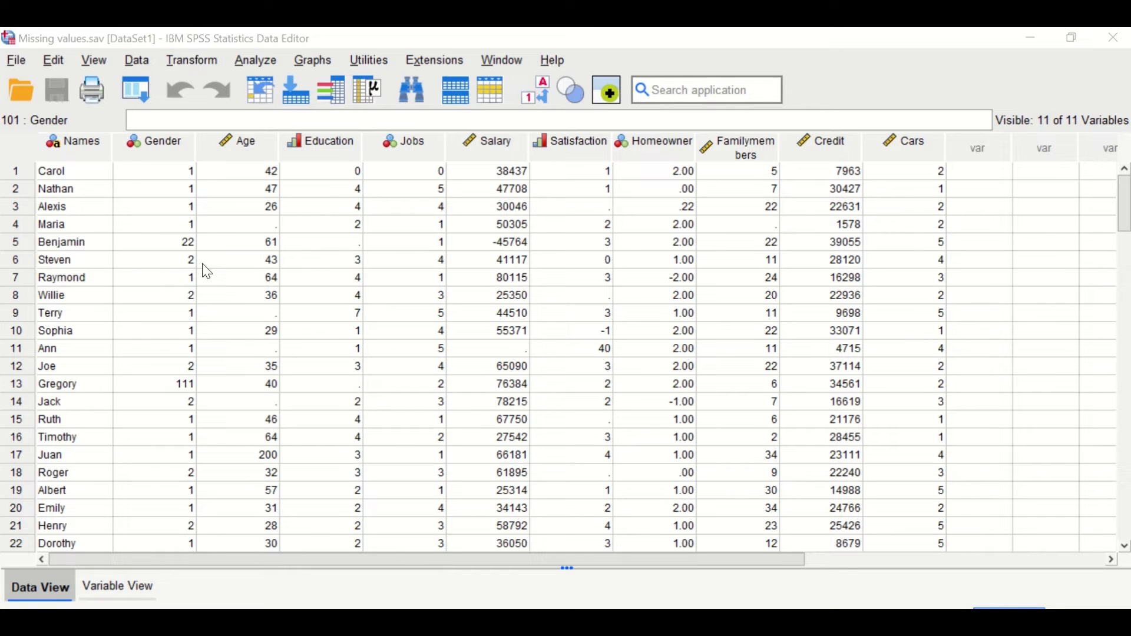
Run a Frequencies analysis with a frequency table for only the Names variable, starting from reset settings and without extra statistics
click(262, 61)
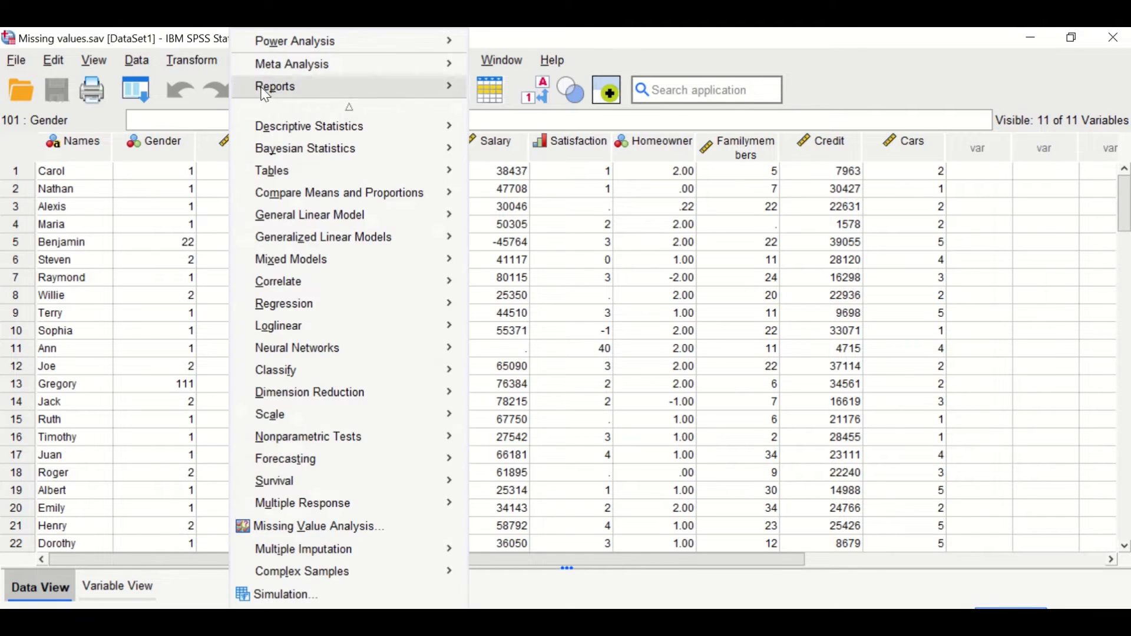
mouse_move(270, 135)
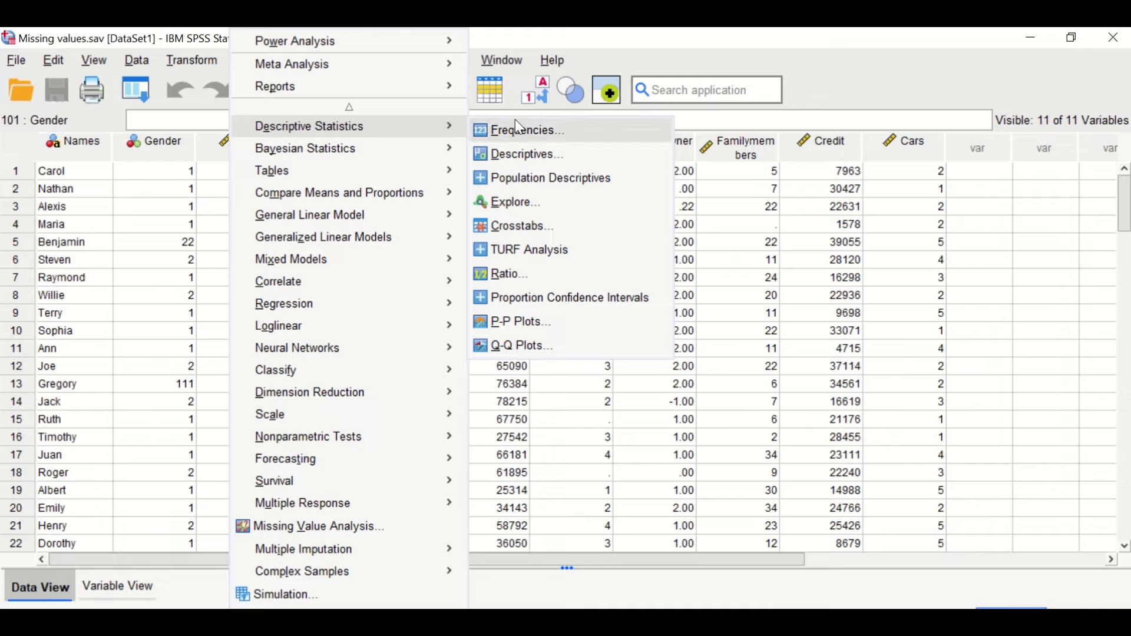
click(552, 130)
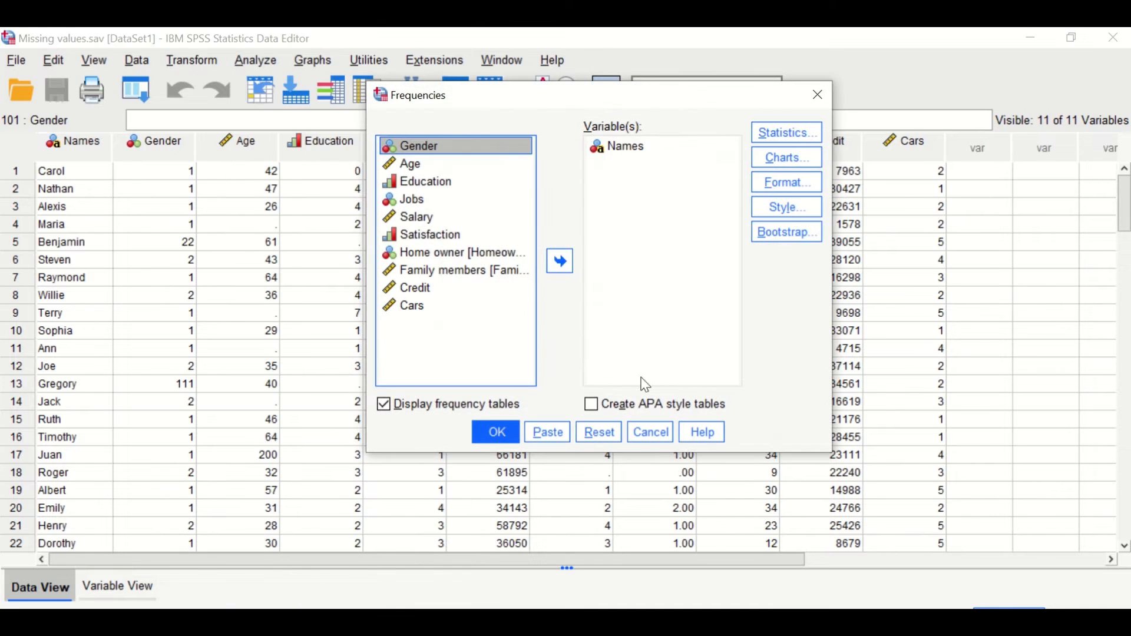
click(596, 438)
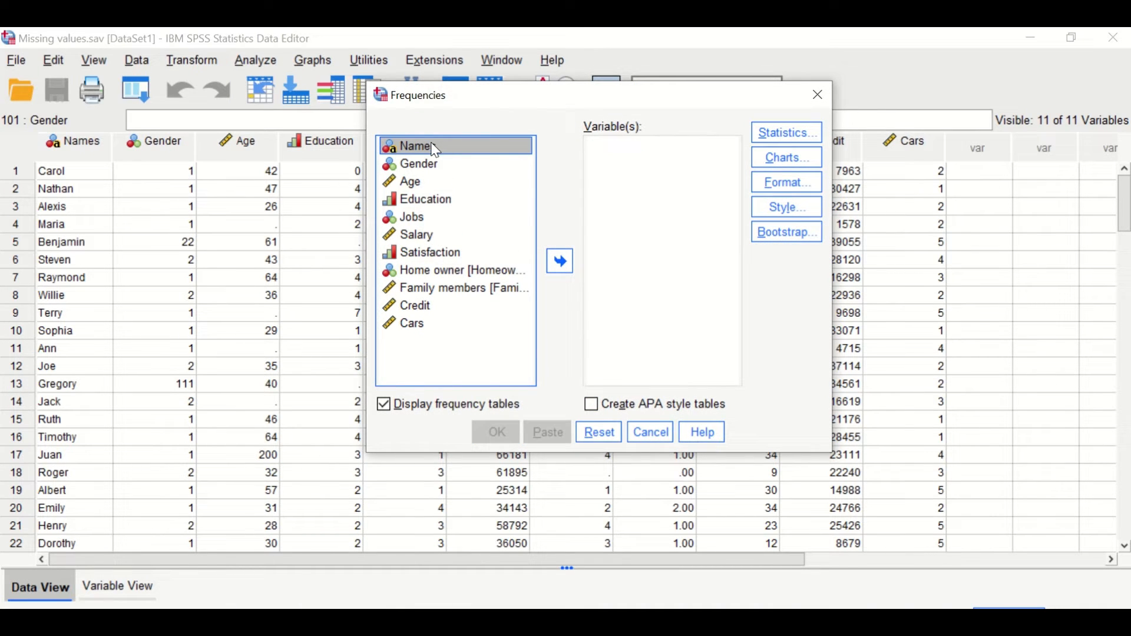
click(563, 264)
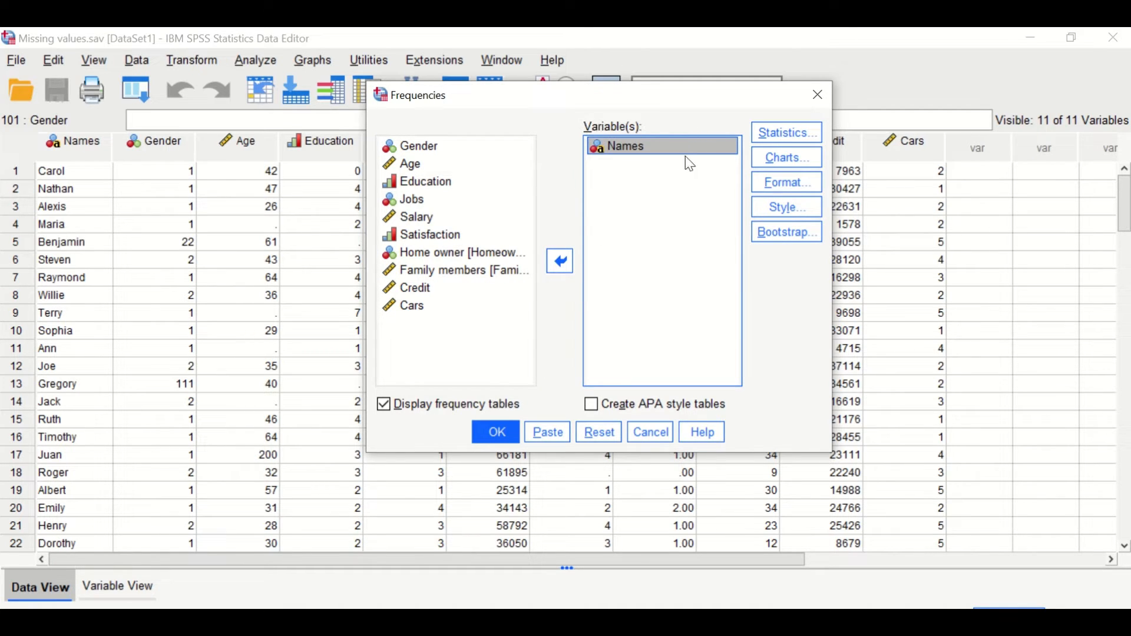
click(769, 136)
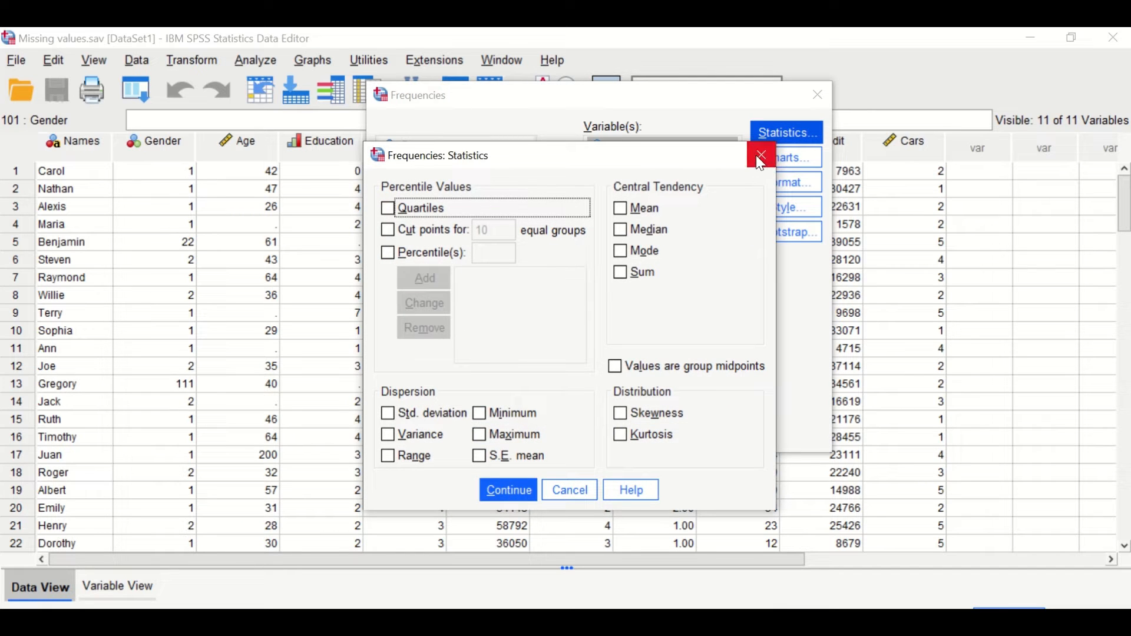
click(758, 156)
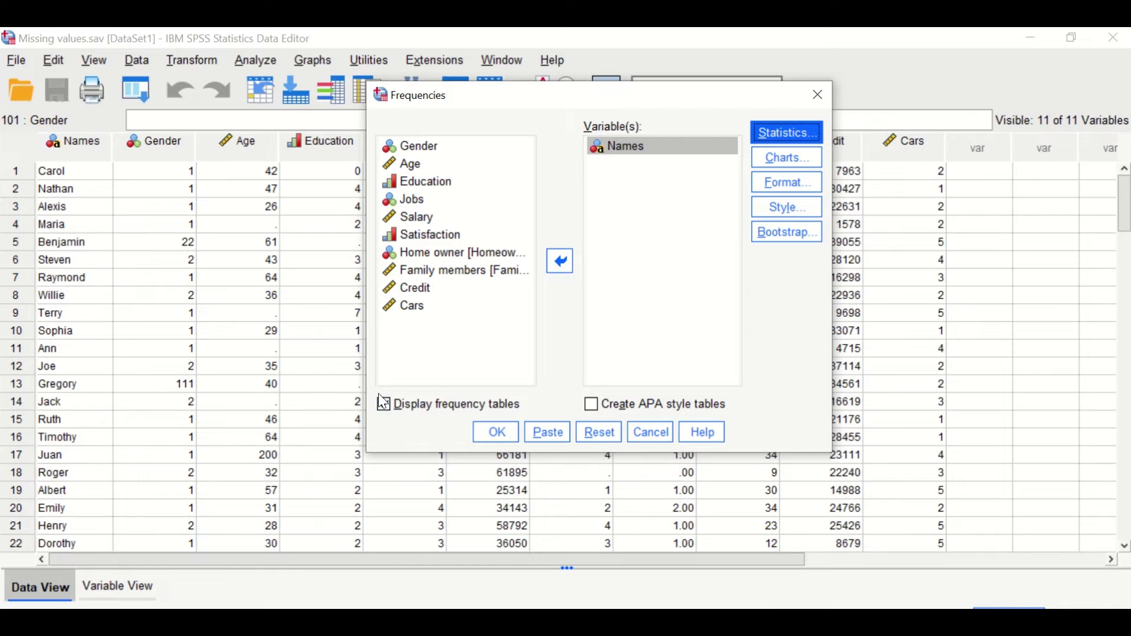
click(496, 433)
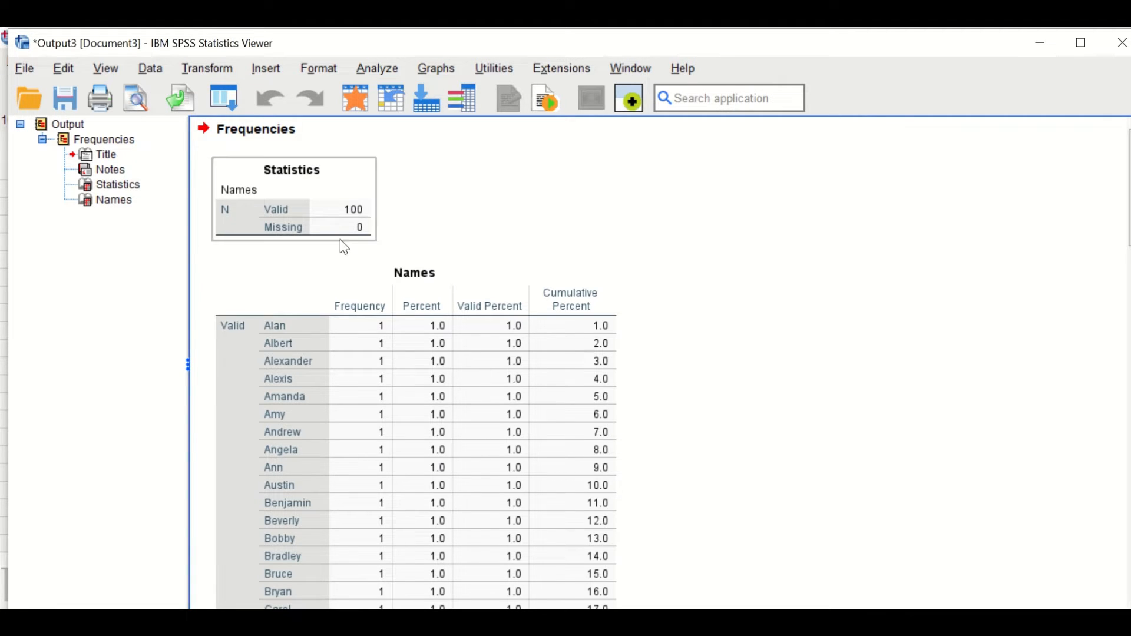
Examine the Names statistics and frequency table for missing entries and for names that occur more than once
scroll(651, 298, down, 4)
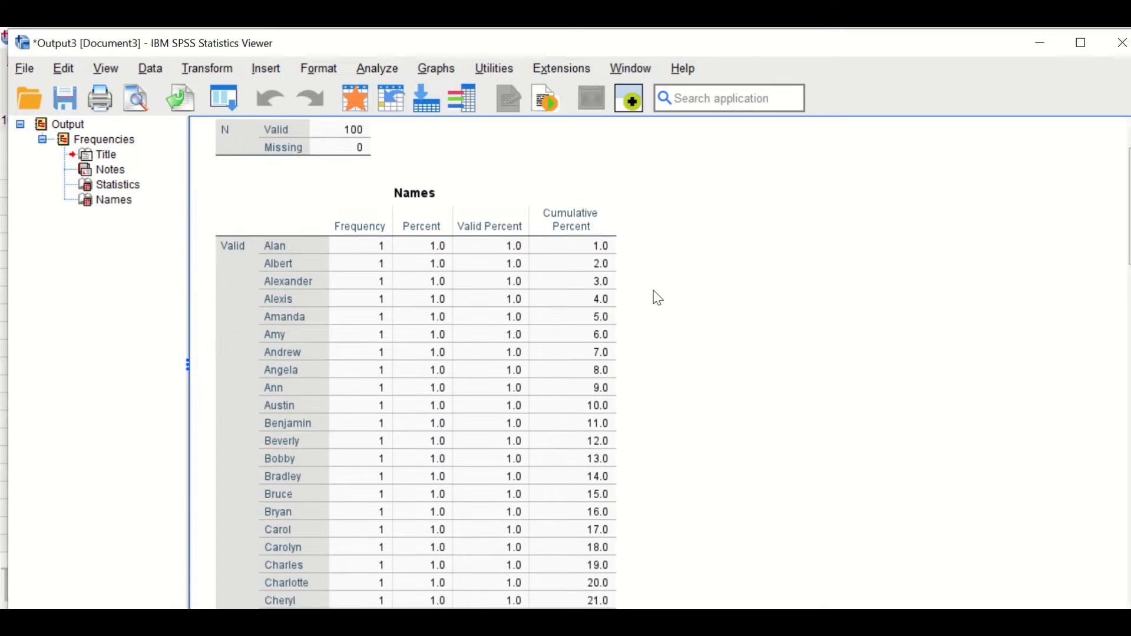
scroll(644, 300, up, 4)
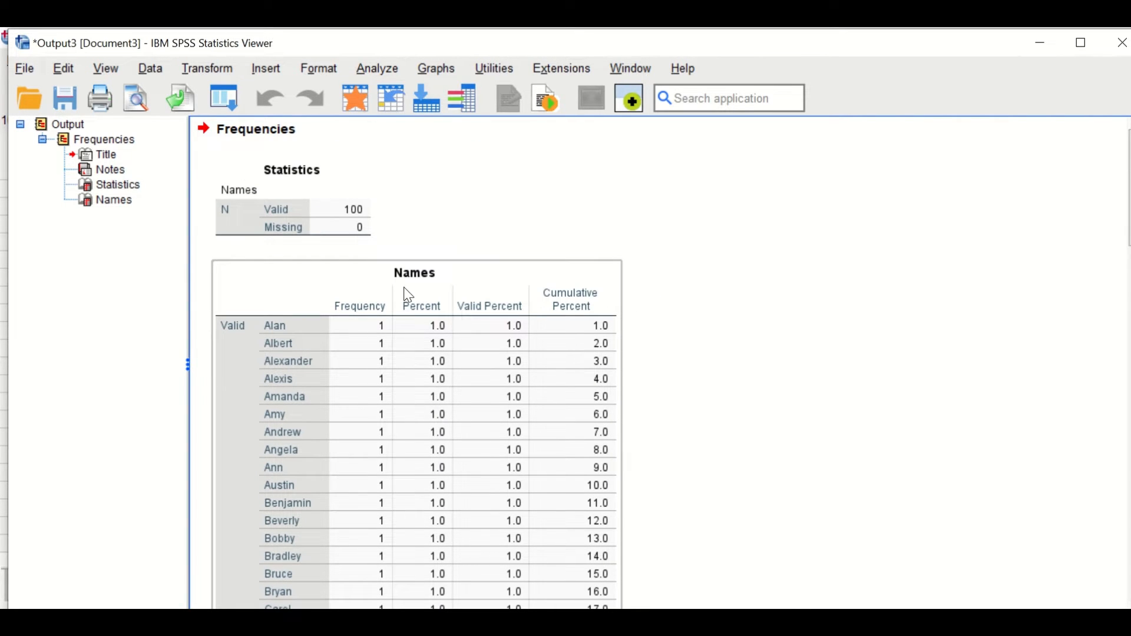
scroll(406, 294, down, 2)
scroll(412, 300, down, 2)
scroll(410, 299, up, 4)
scroll(385, 299, down, 6)
scroll(389, 292, down, 6)
scroll(391, 295, up, 10)
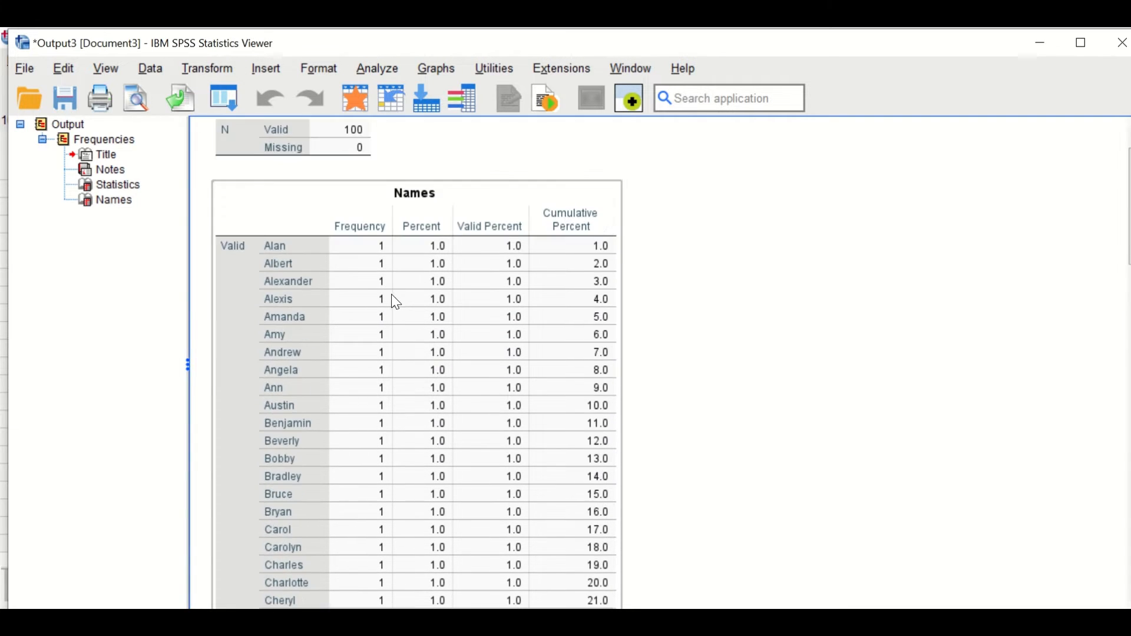
scroll(391, 294, down, 6)
scroll(395, 296, up, 4)
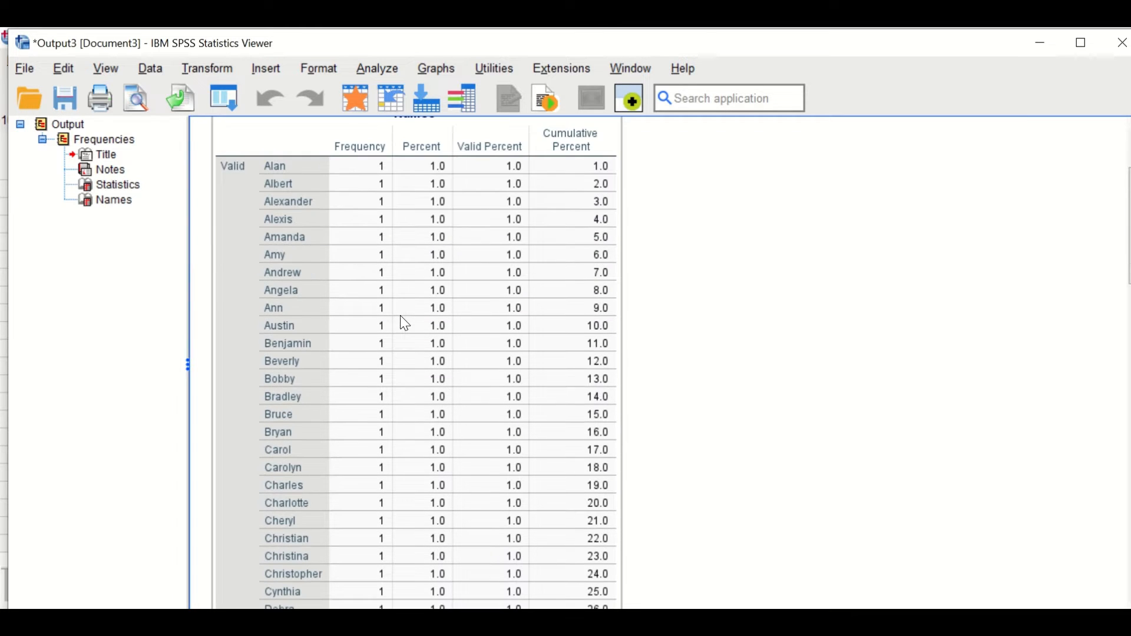
scroll(401, 322, down, 8)
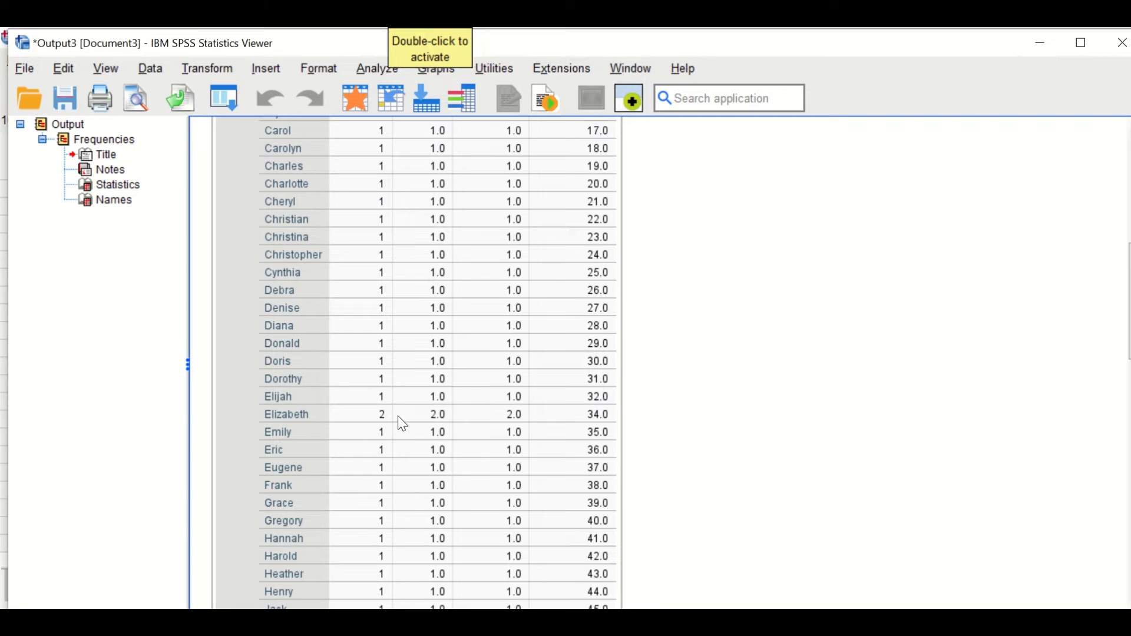
scroll(383, 419, down, 12)
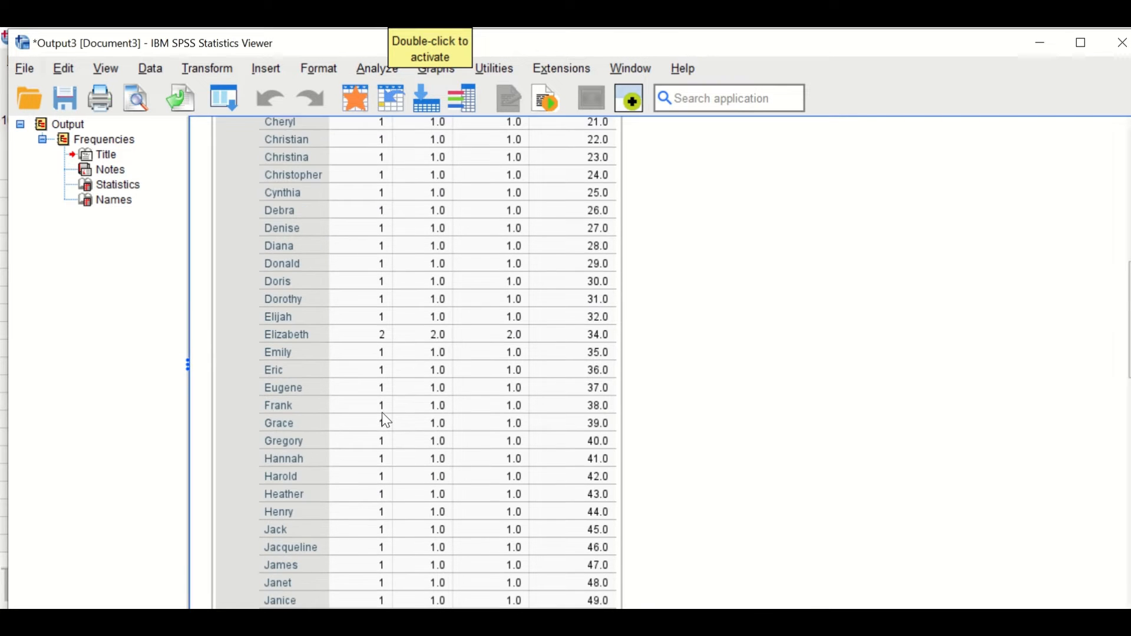
scroll(385, 422, down, 10)
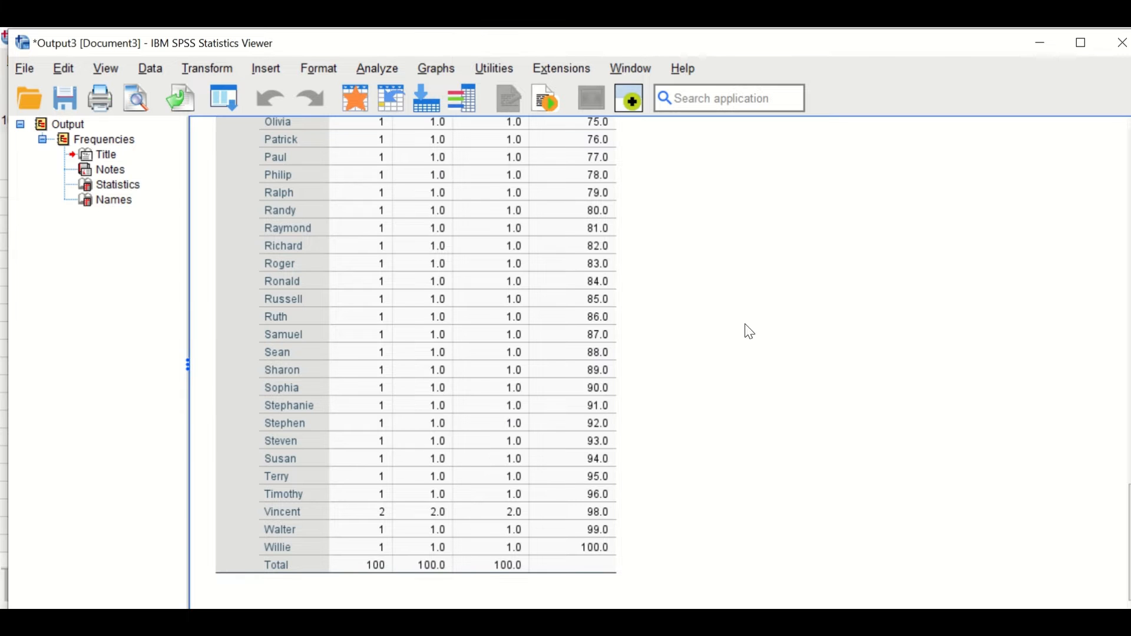
Return to the dataset and look through the Names column to locate the duplicate cases
click(1039, 36)
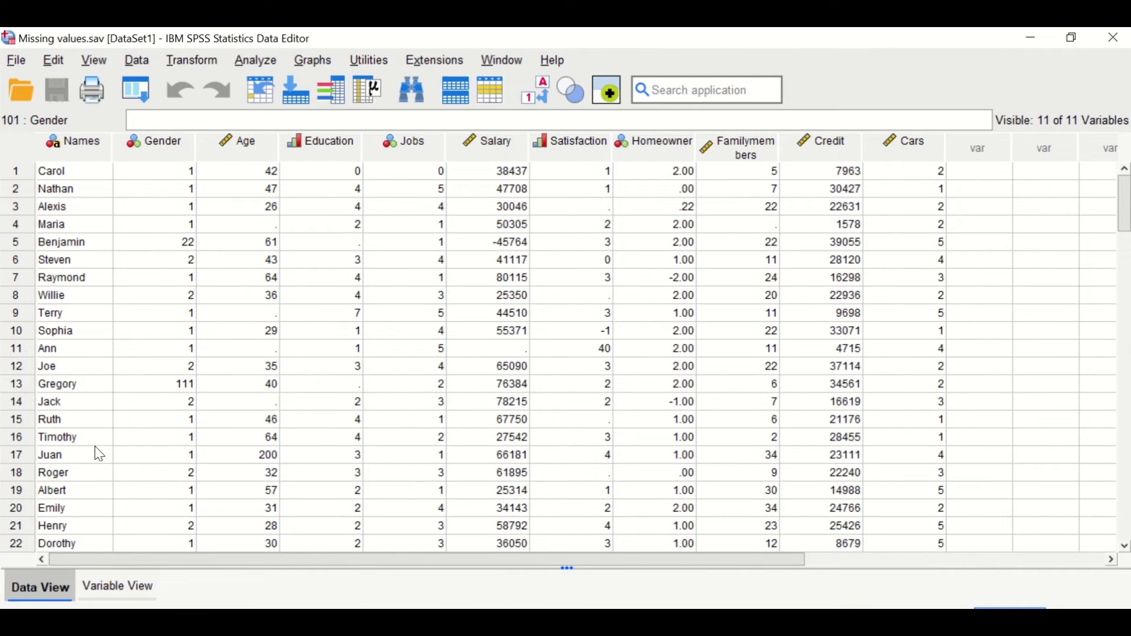
scroll(82, 403, down, 20)
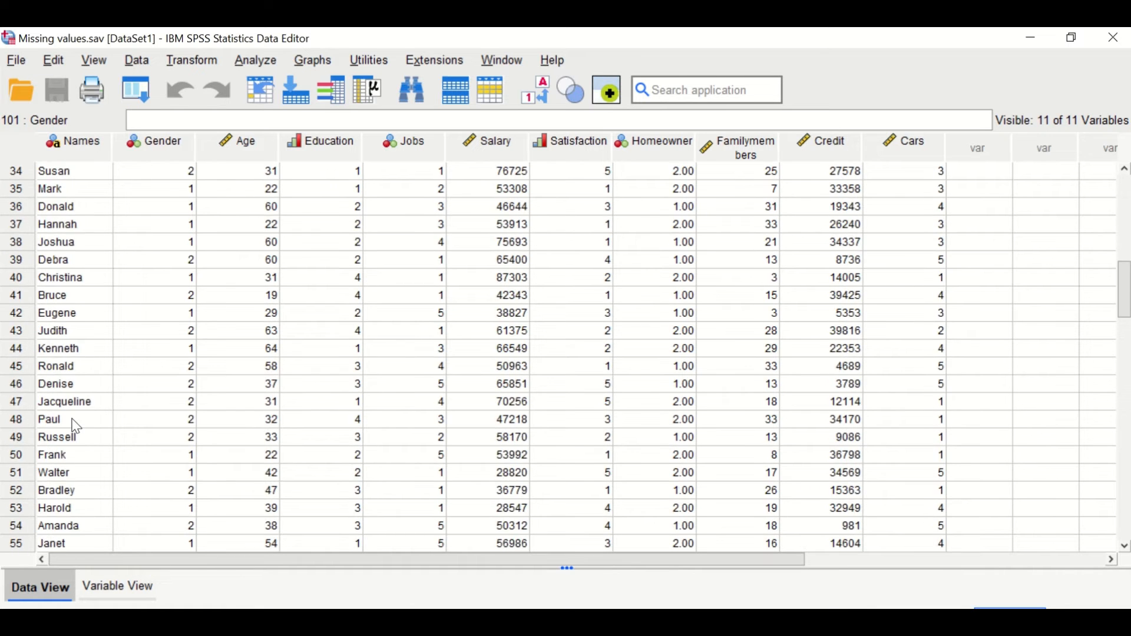
scroll(76, 432, down, 3)
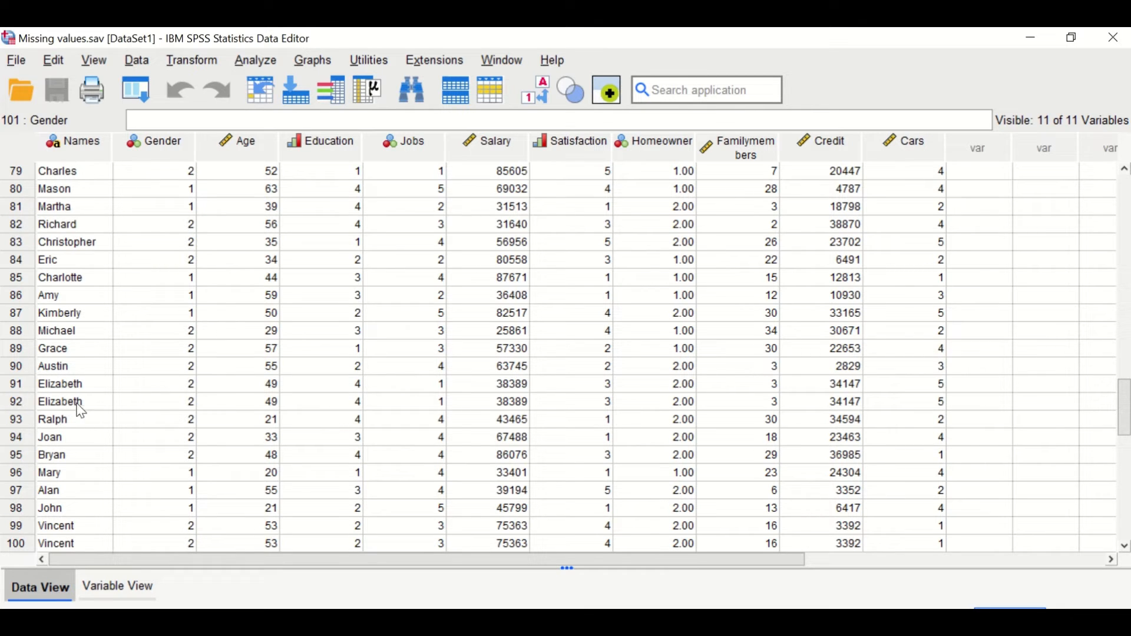
Delete the second occurrence of each duplicated case, first in row 92 and after that in the last data row, 99
click(16, 404)
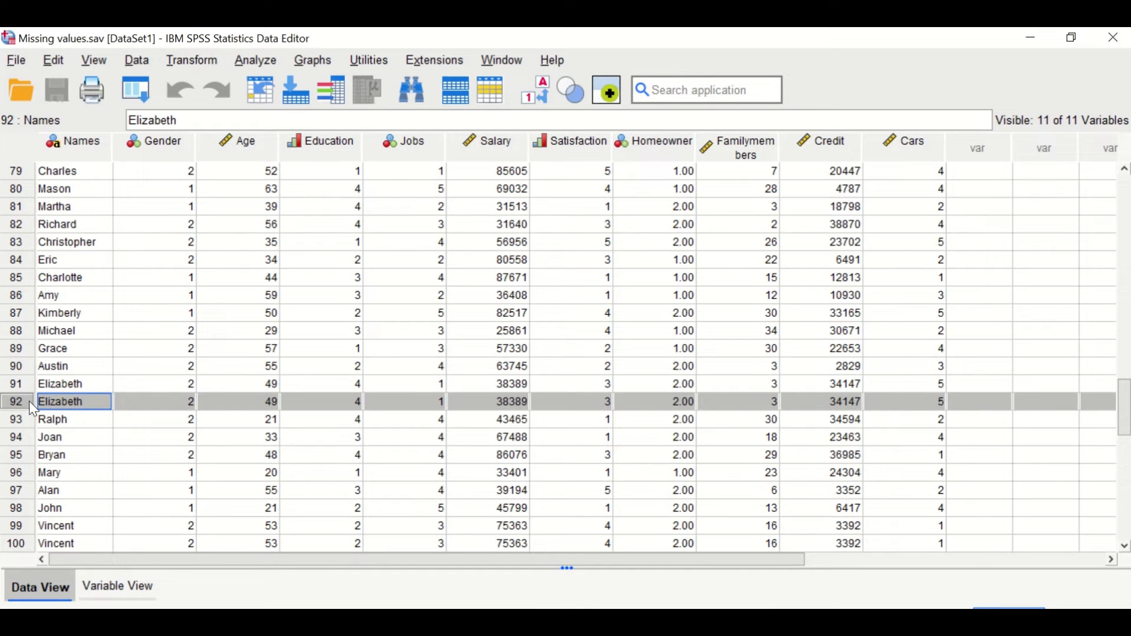
right_click(30, 402)
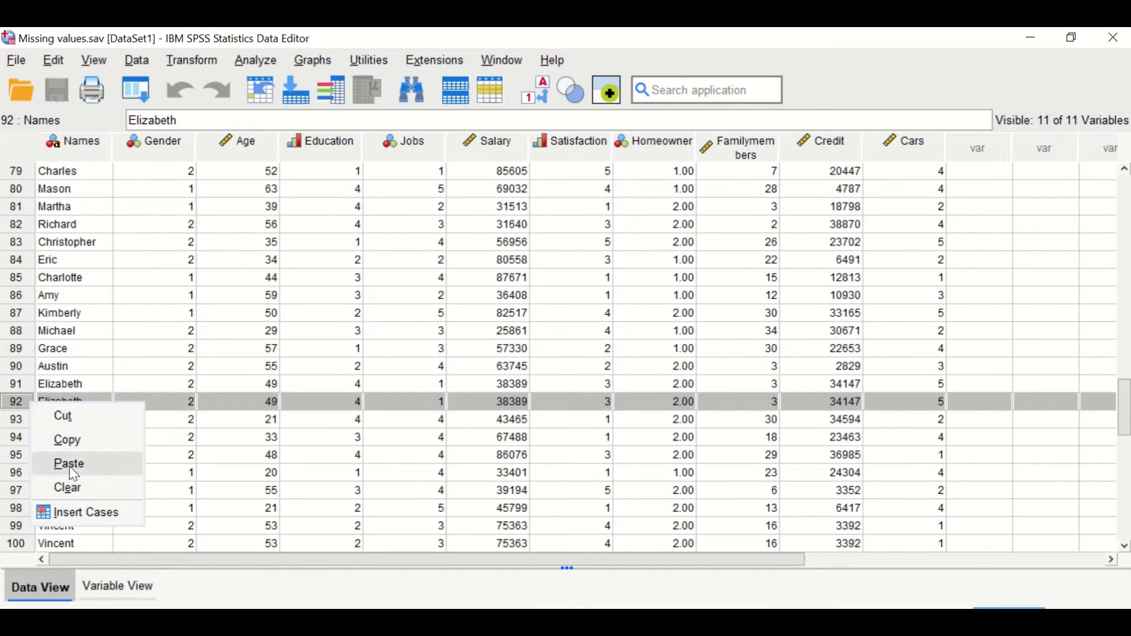
click(83, 488)
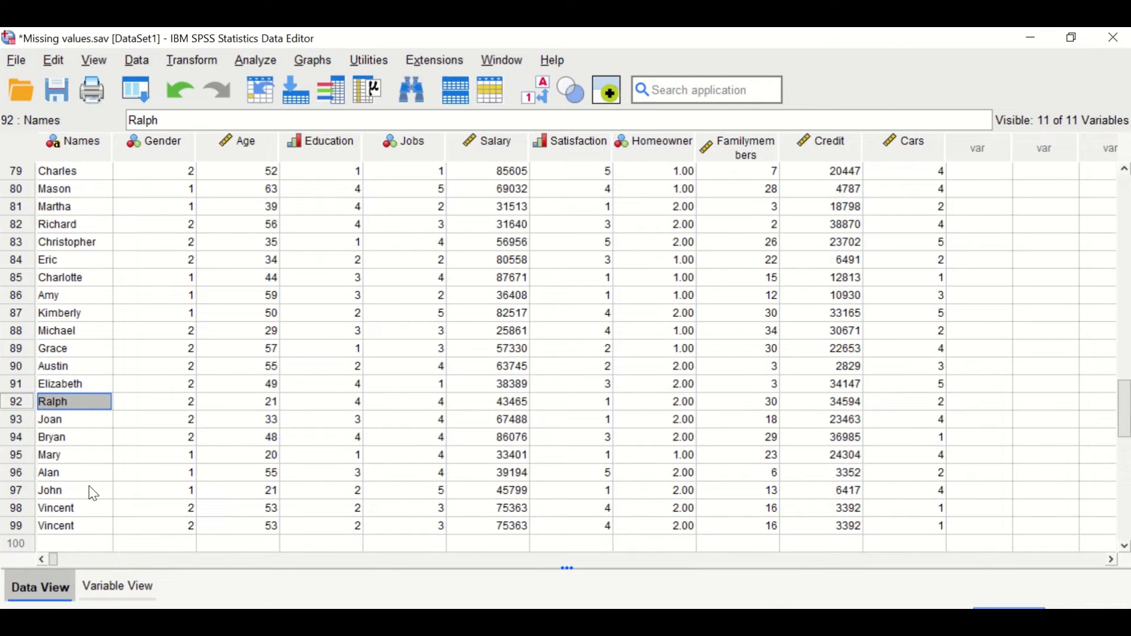
scroll(94, 483, down, 2)
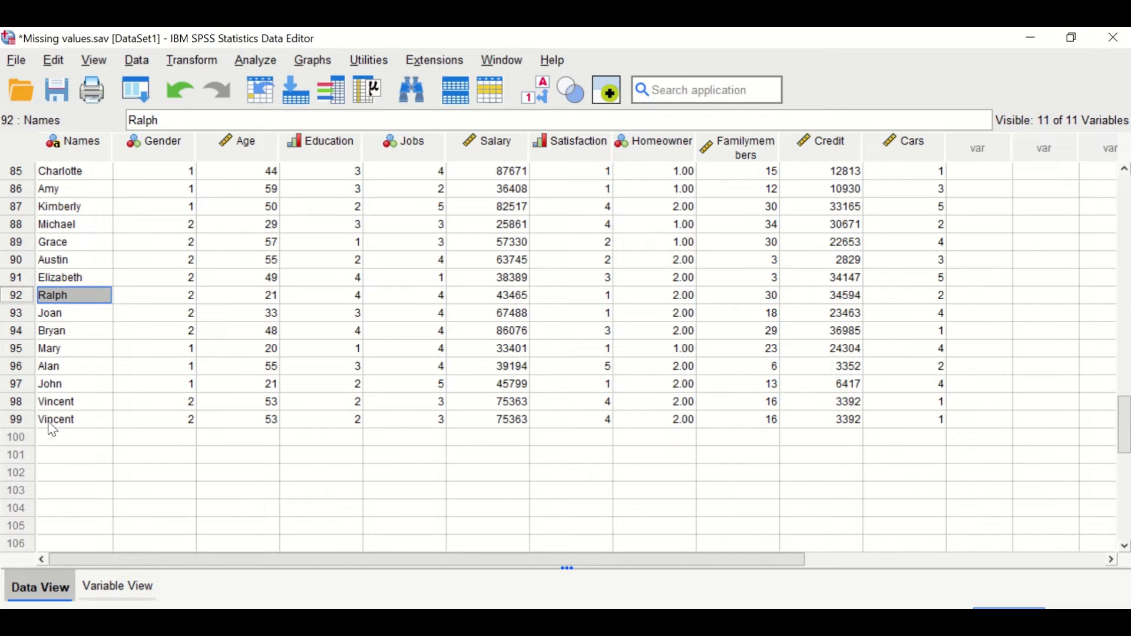
click(19, 418)
right_click(18, 420)
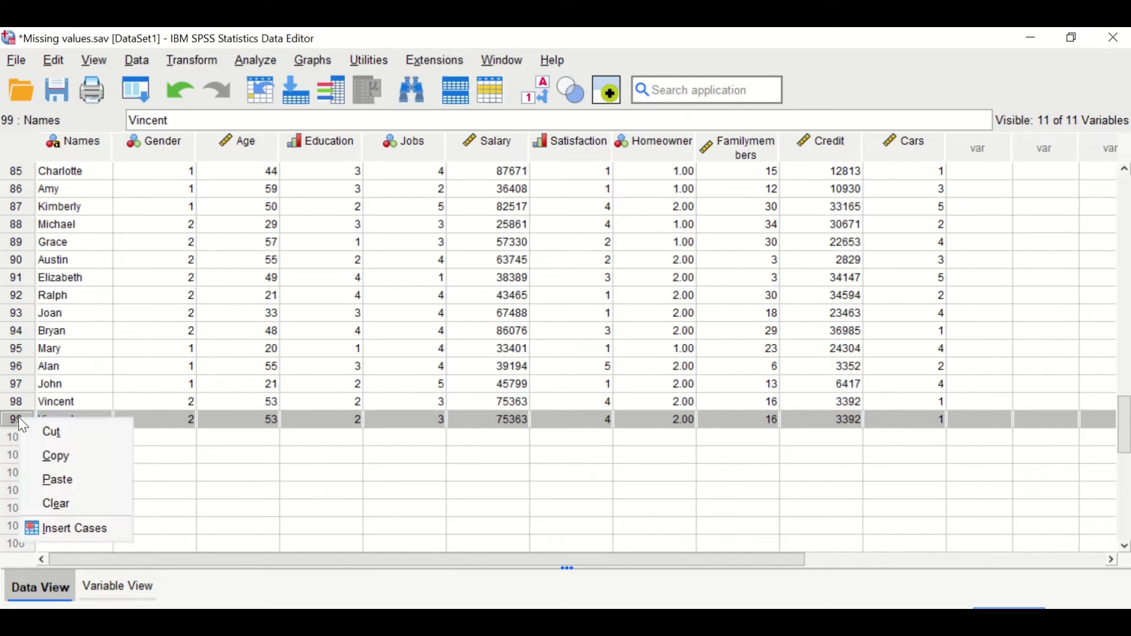
click(84, 510)
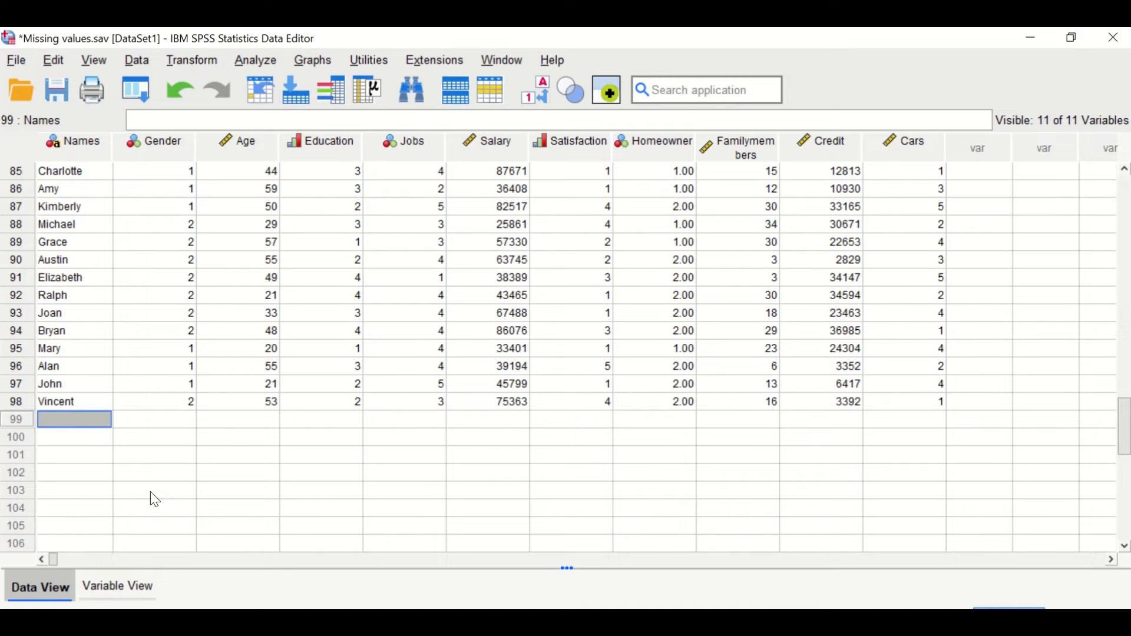
Rerun the Frequencies analysis for the Names variable on the cleaned dataset, keeping the same settings
scroll(154, 499, up, 7)
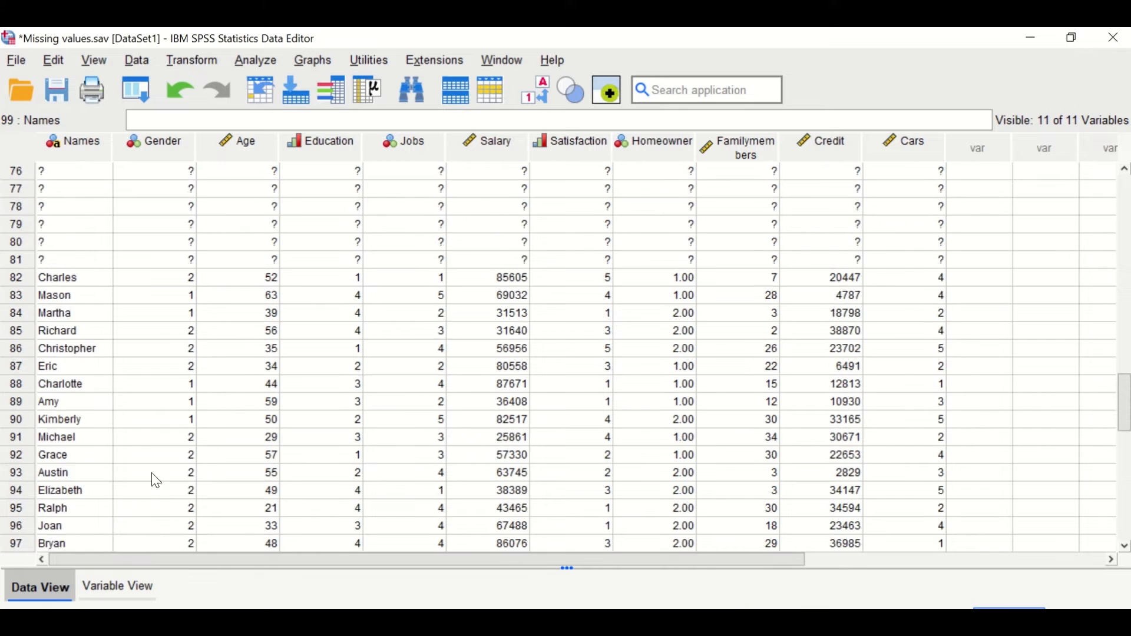
click(137, 97)
click(156, 123)
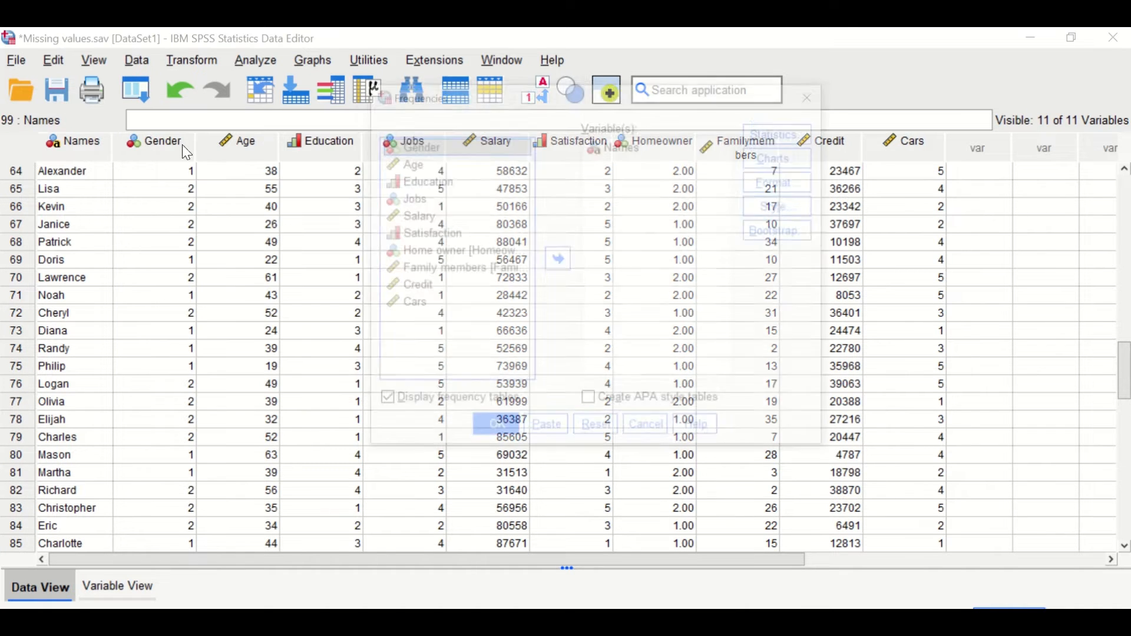
click(510, 434)
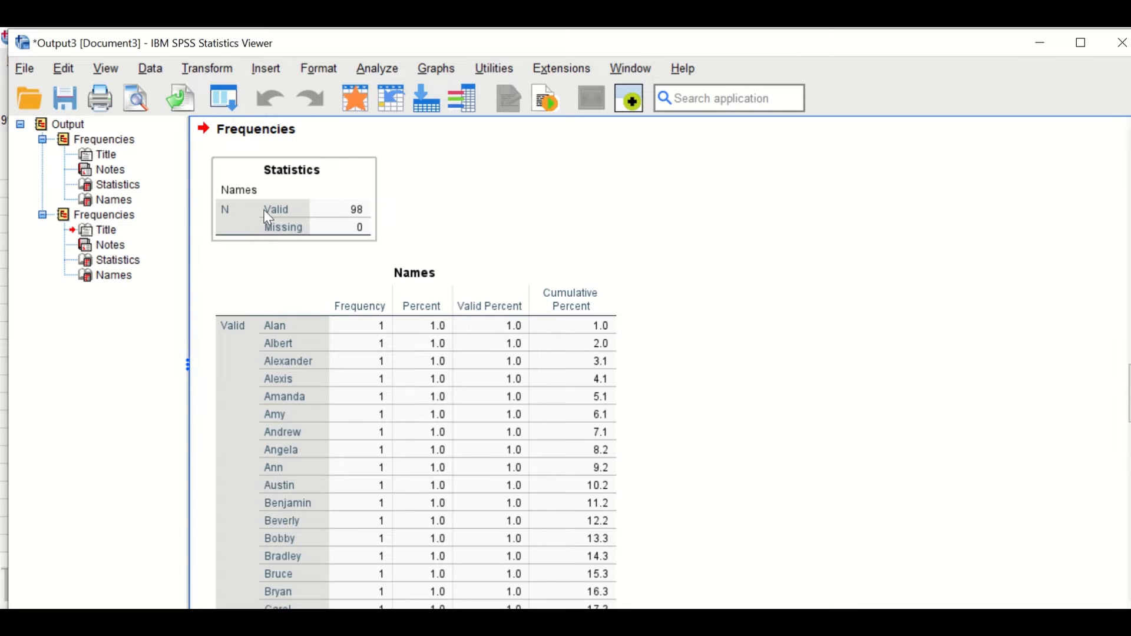
Check the new Names frequency table for remaining duplicates and close the output without saving it
scroll(697, 319, down, 4)
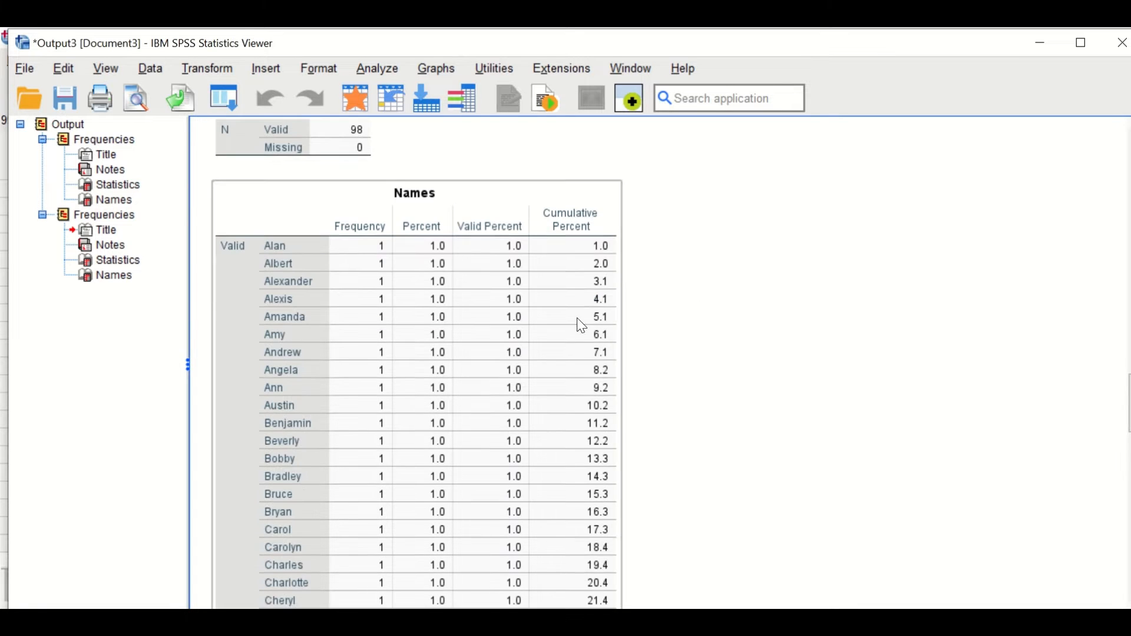
scroll(359, 229, down, 20)
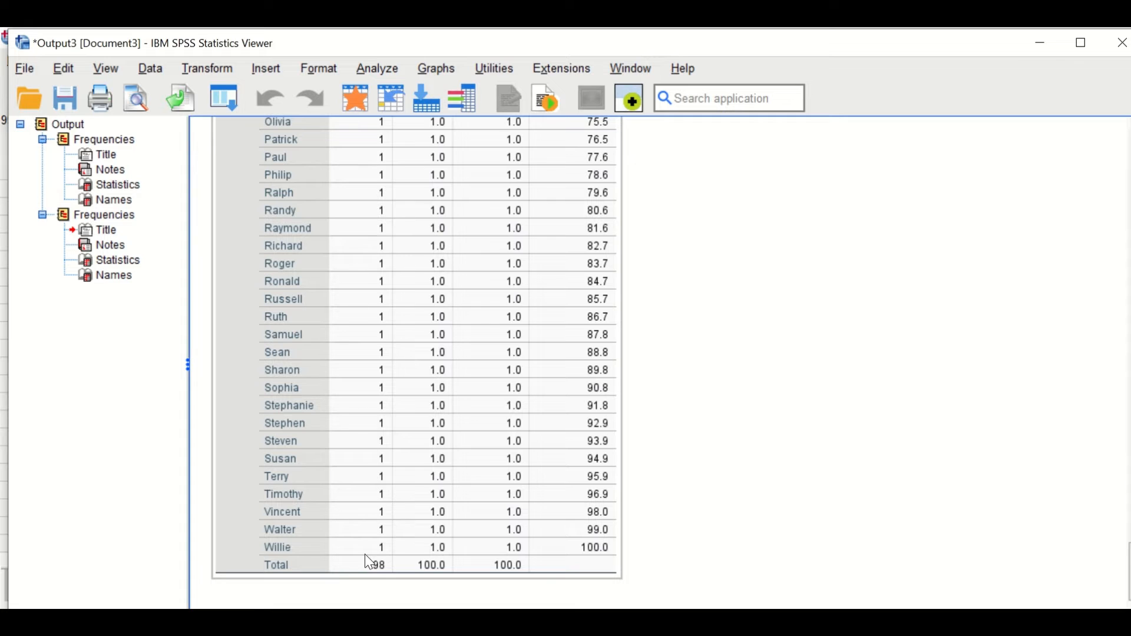
scroll(363, 442, up, 20)
scroll(359, 485, up, 10)
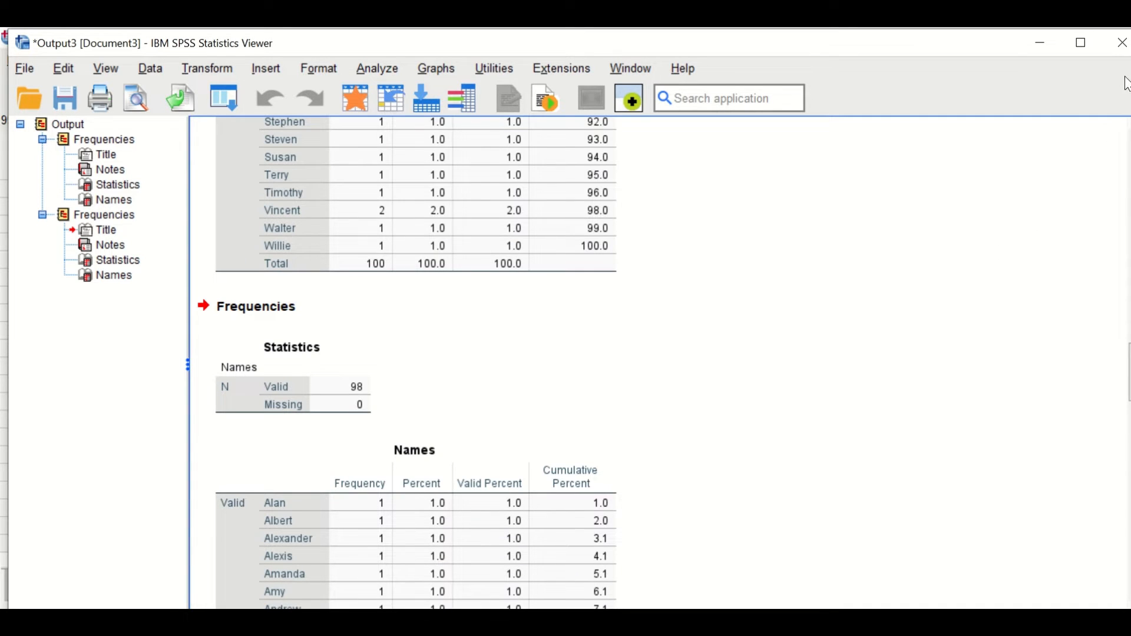
click(1123, 42)
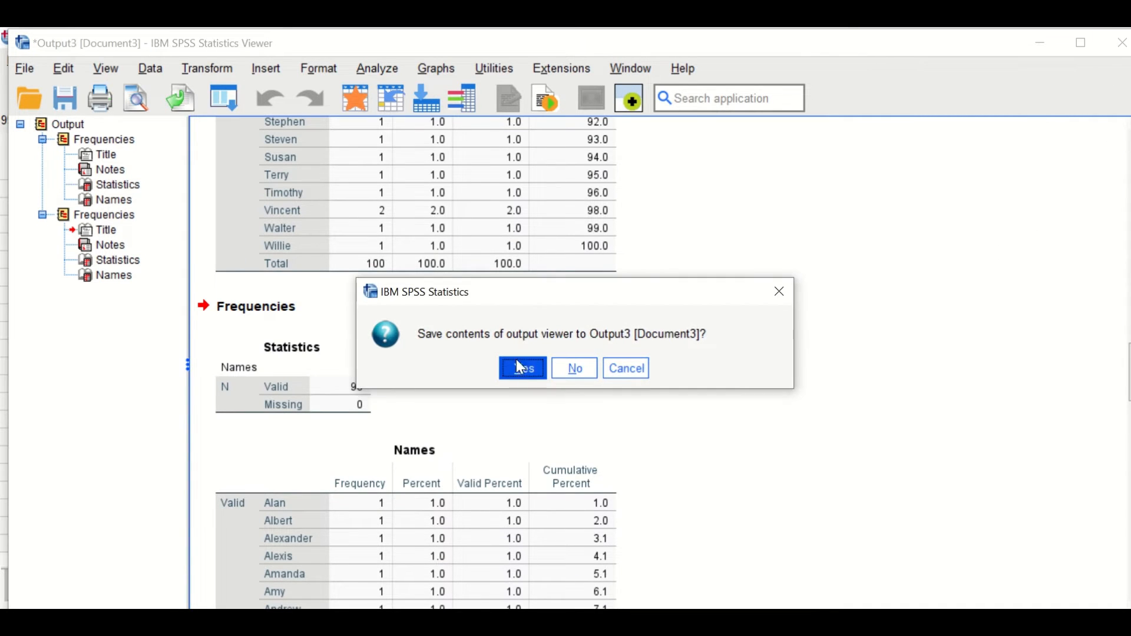
click(574, 368)
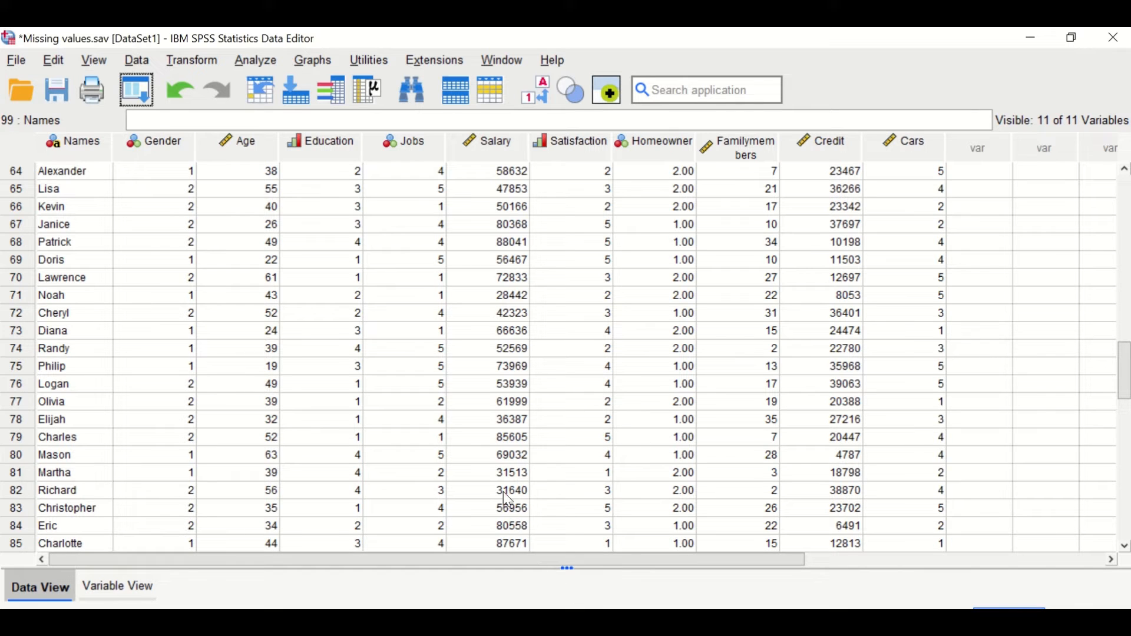
Open the value labels of the Gender variable and add the label Males for value 1
scroll(508, 499, up, 20)
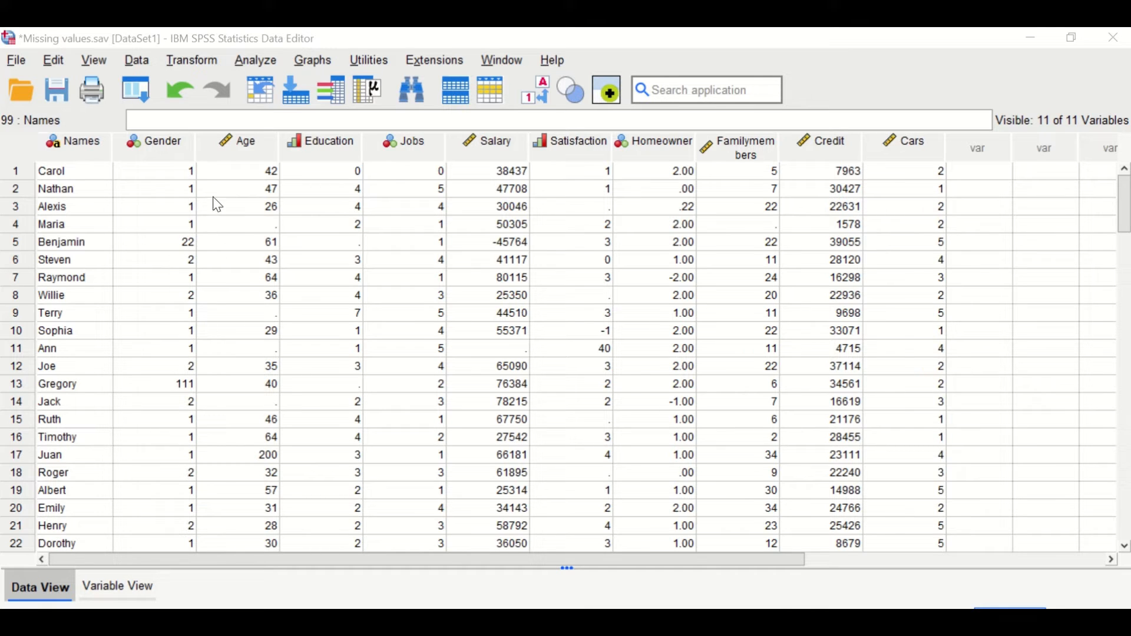
click(123, 589)
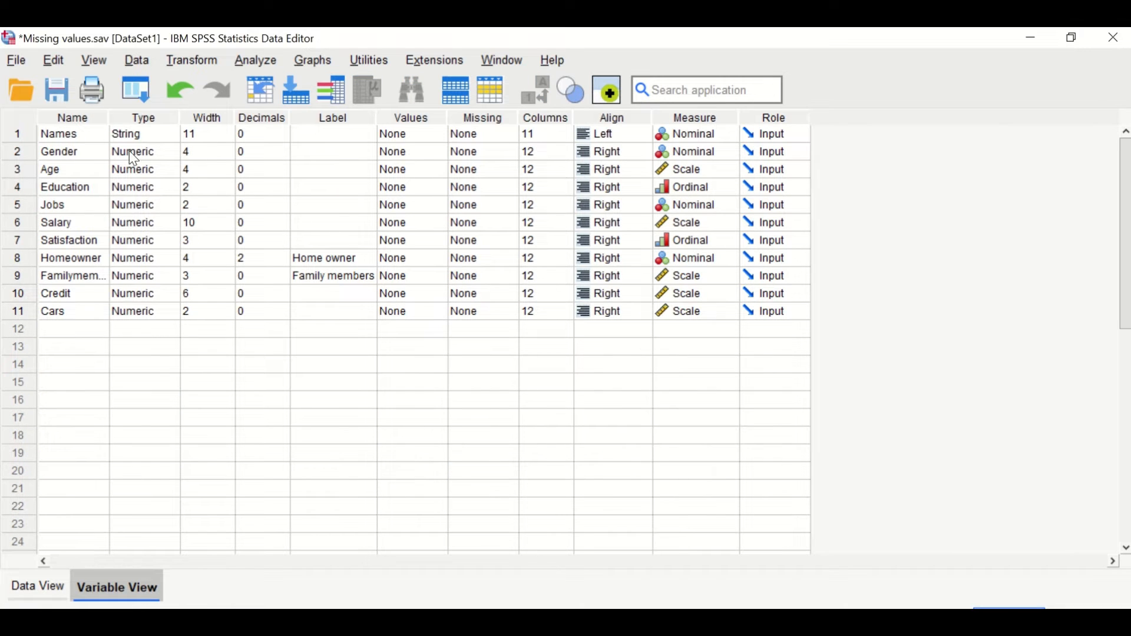
click(15, 151)
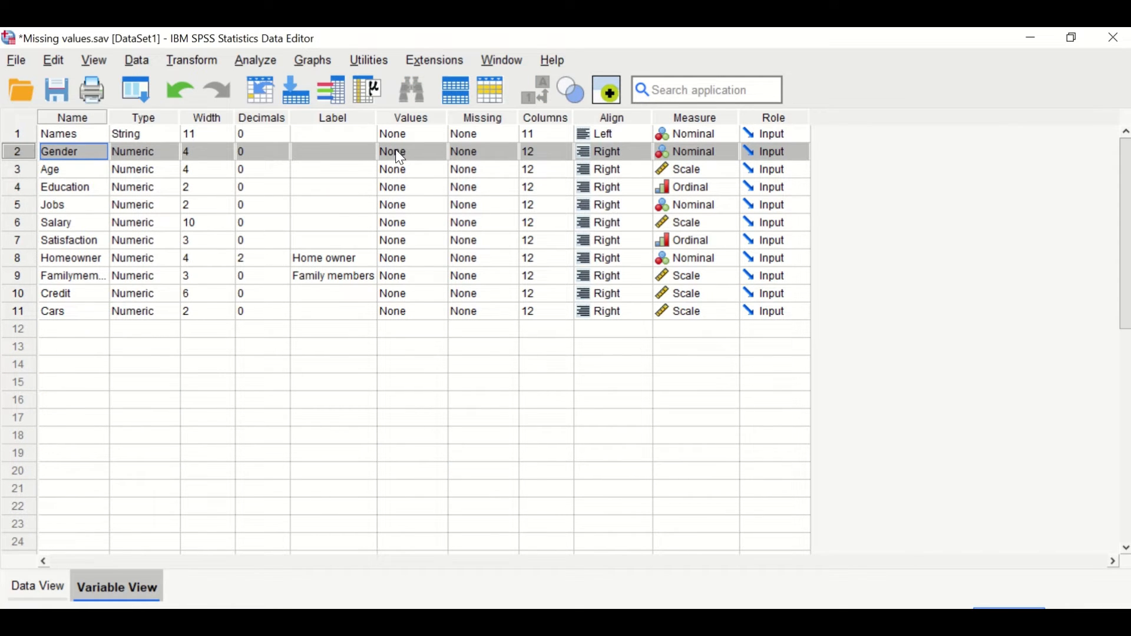
click(440, 154)
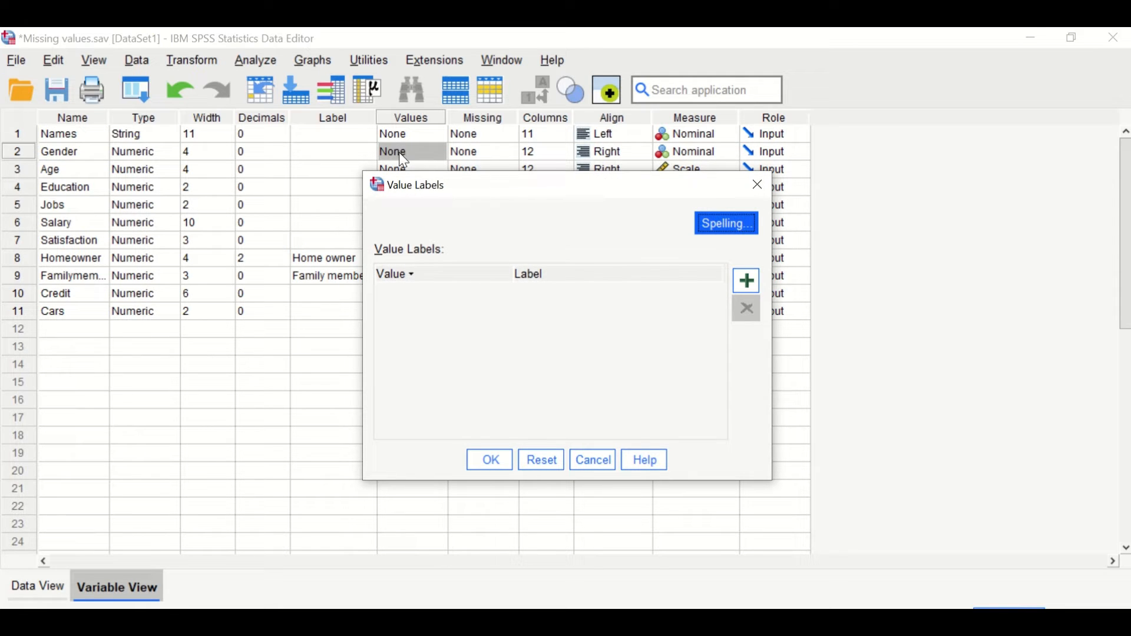
click(748, 277)
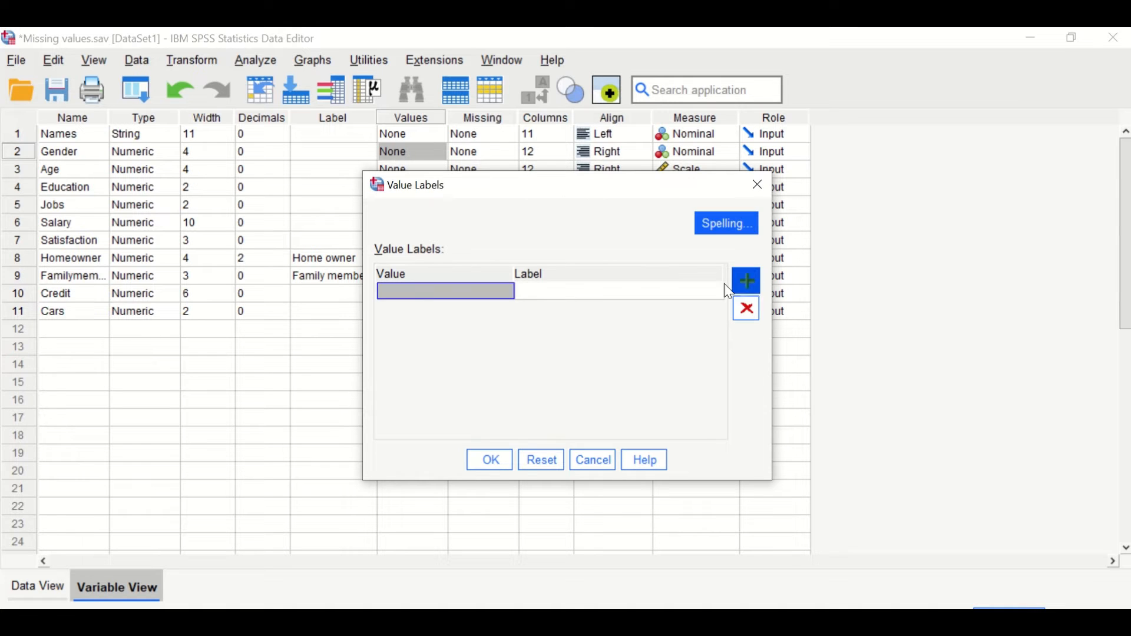
text(1)
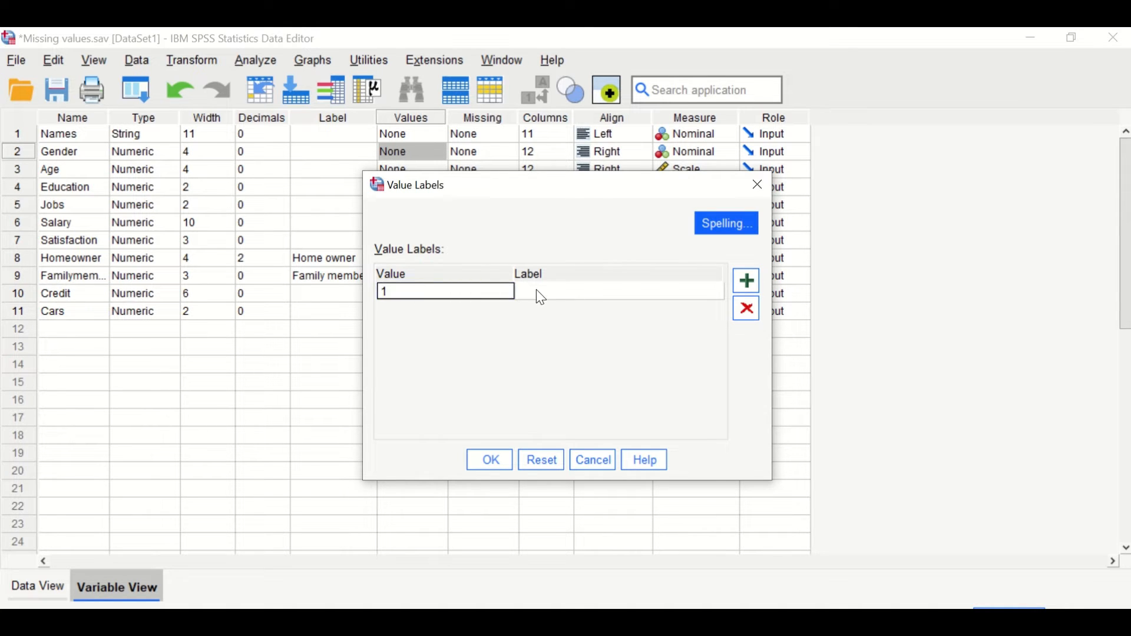
click(573, 297)
text(Males)
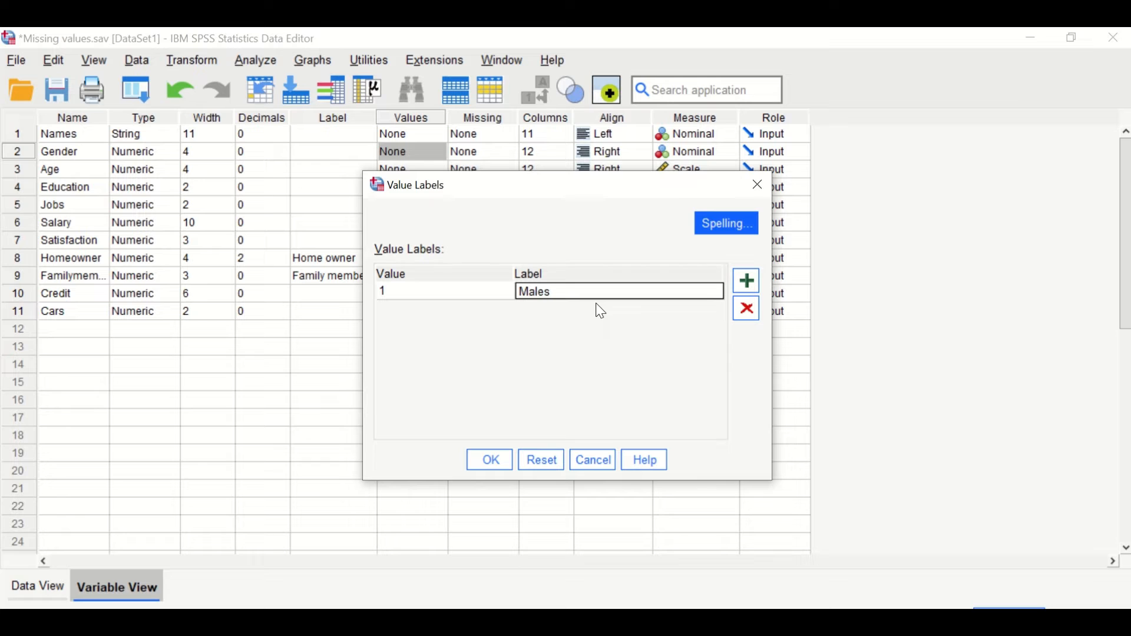
Add the label Females for value 2 of Gender and apply the value labels
click(748, 283)
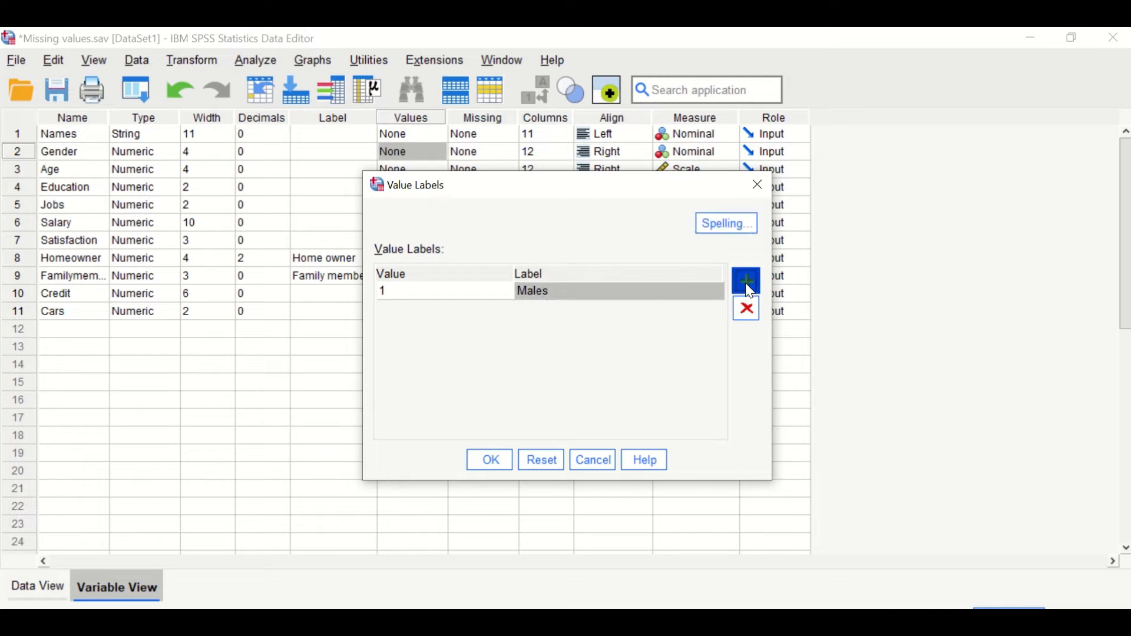
text(2)
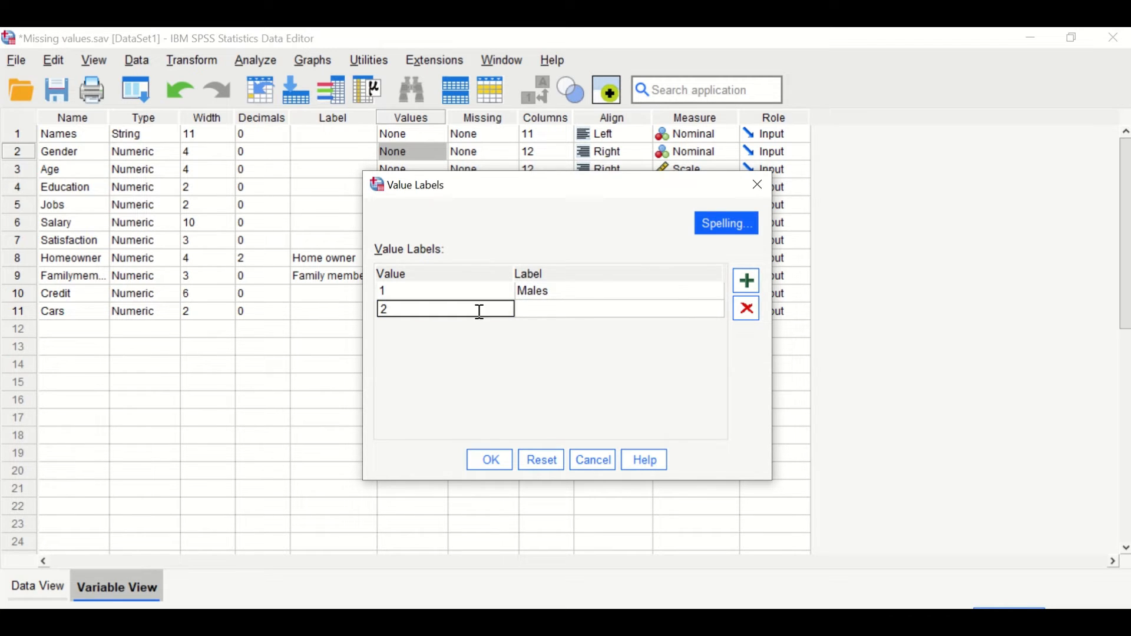
click(549, 310)
text(F)
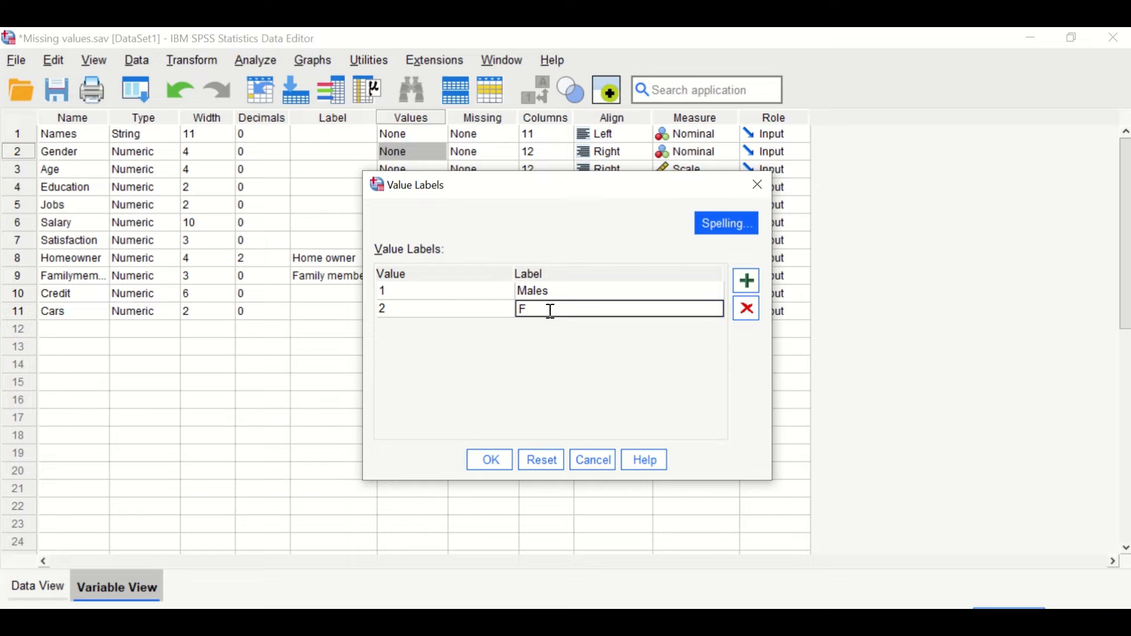
text(aemales)
click(496, 467)
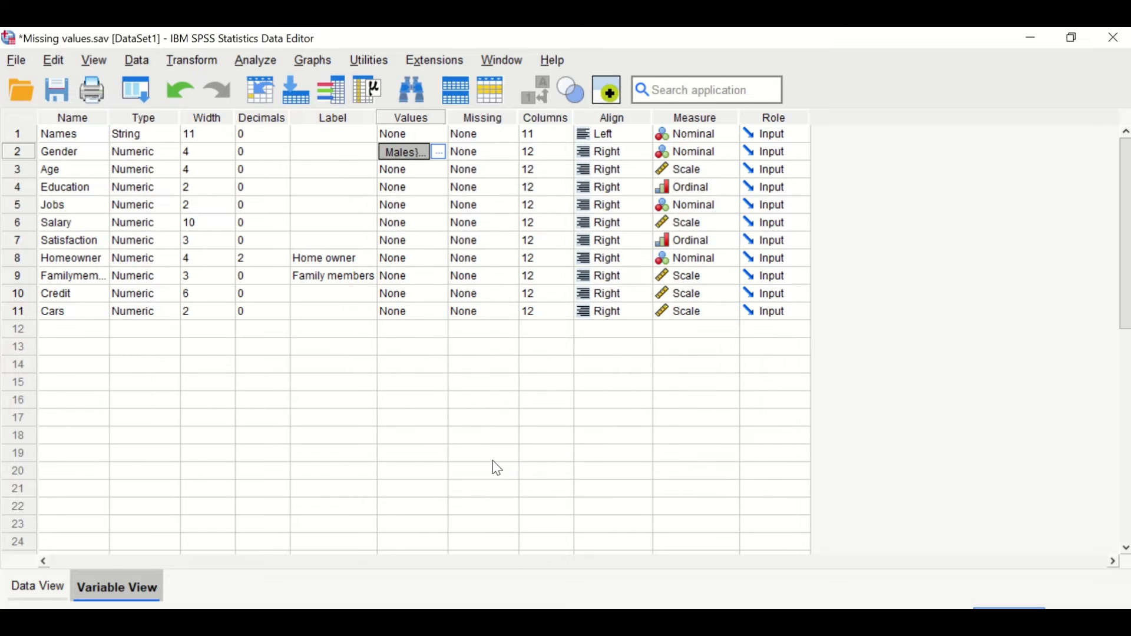
Display the Gender value labels in the data and switch the column back to numeric codes
click(20, 580)
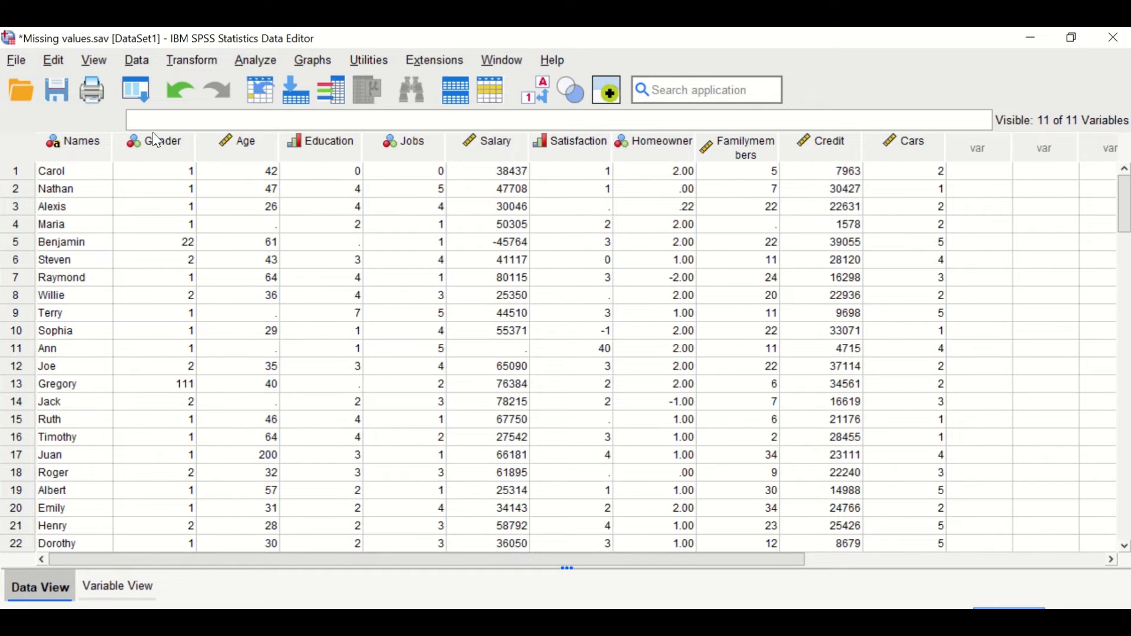
click(488, 93)
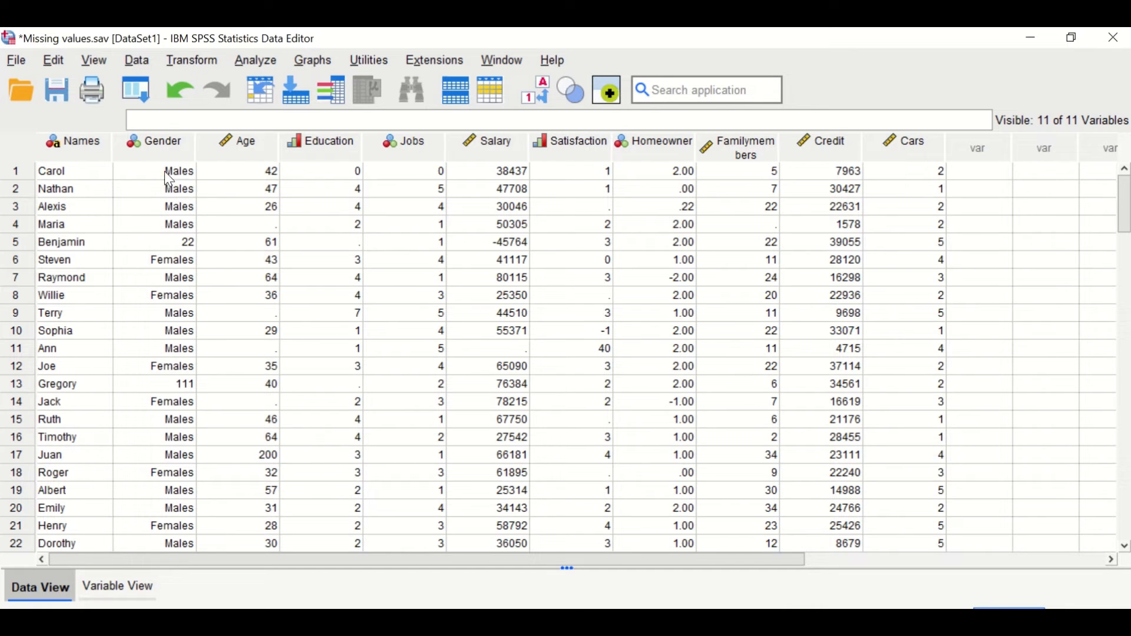
click(539, 94)
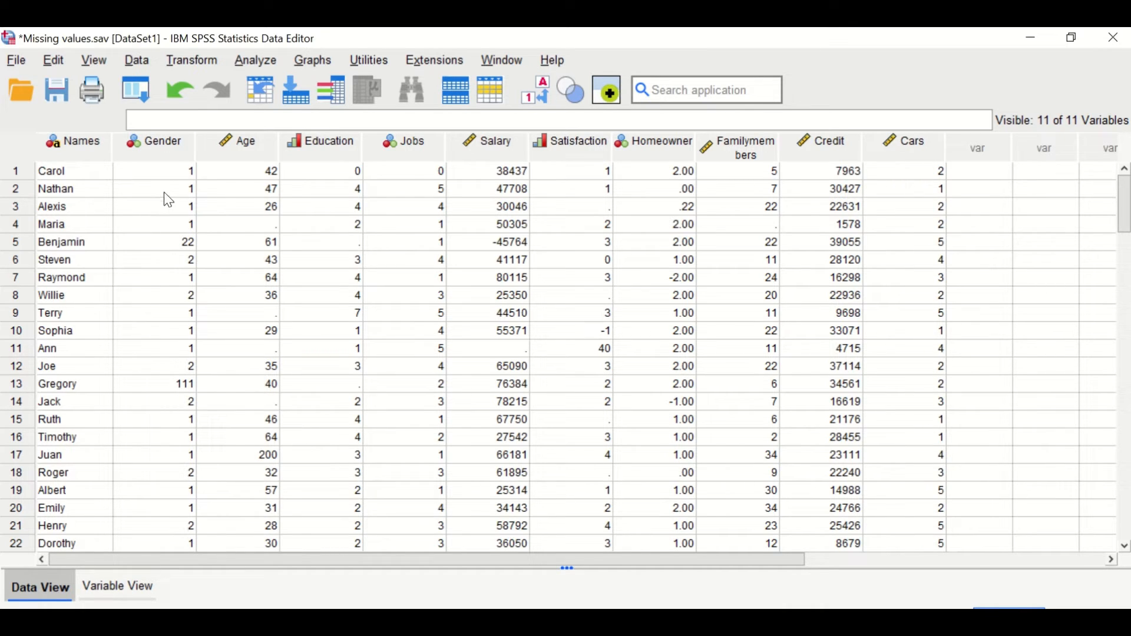
Look through the Gender column and run a Frequencies analysis with a frequency table for Gender instead of Names
scroll(167, 205, down, 3)
scroll(167, 205, down, 20)
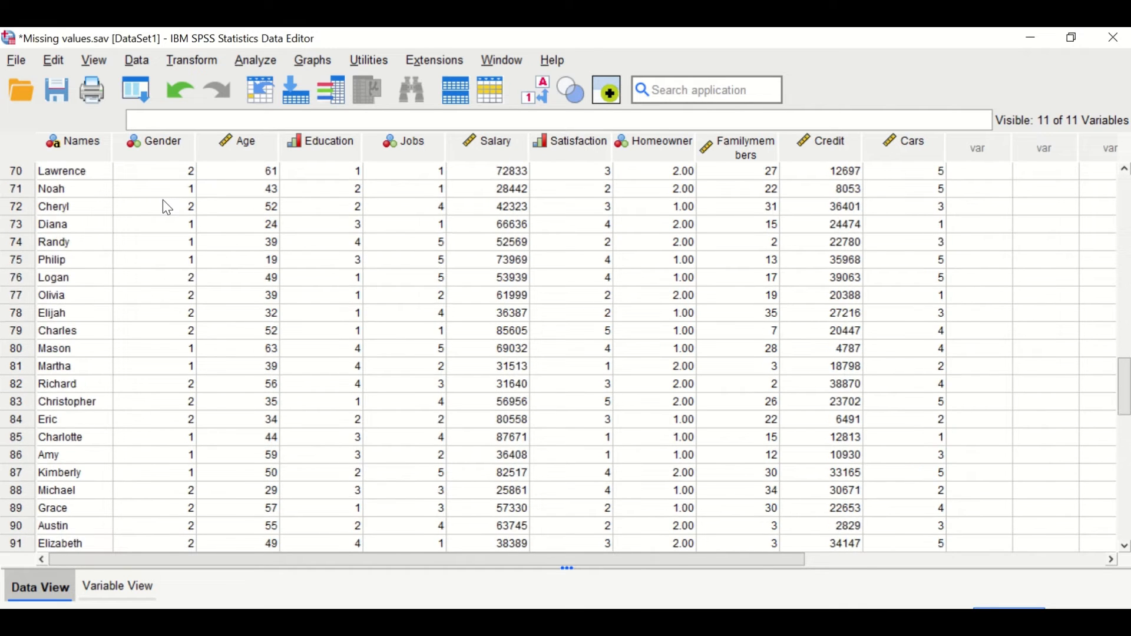
scroll(167, 207, down, 4)
scroll(167, 210, up, 20)
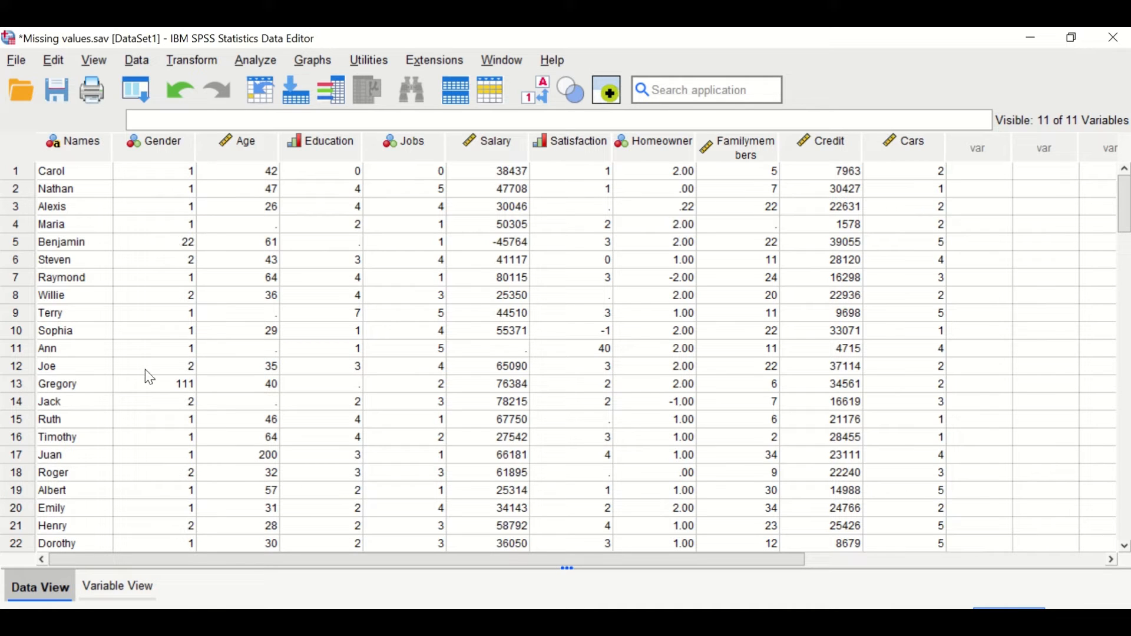
click(134, 95)
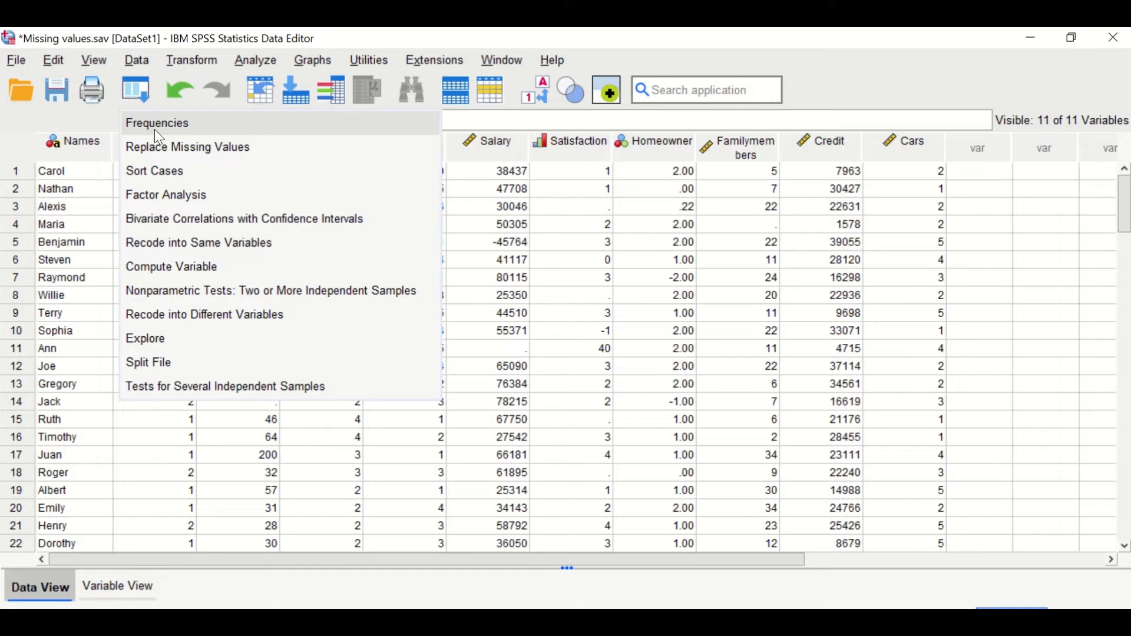
click(155, 129)
click(633, 147)
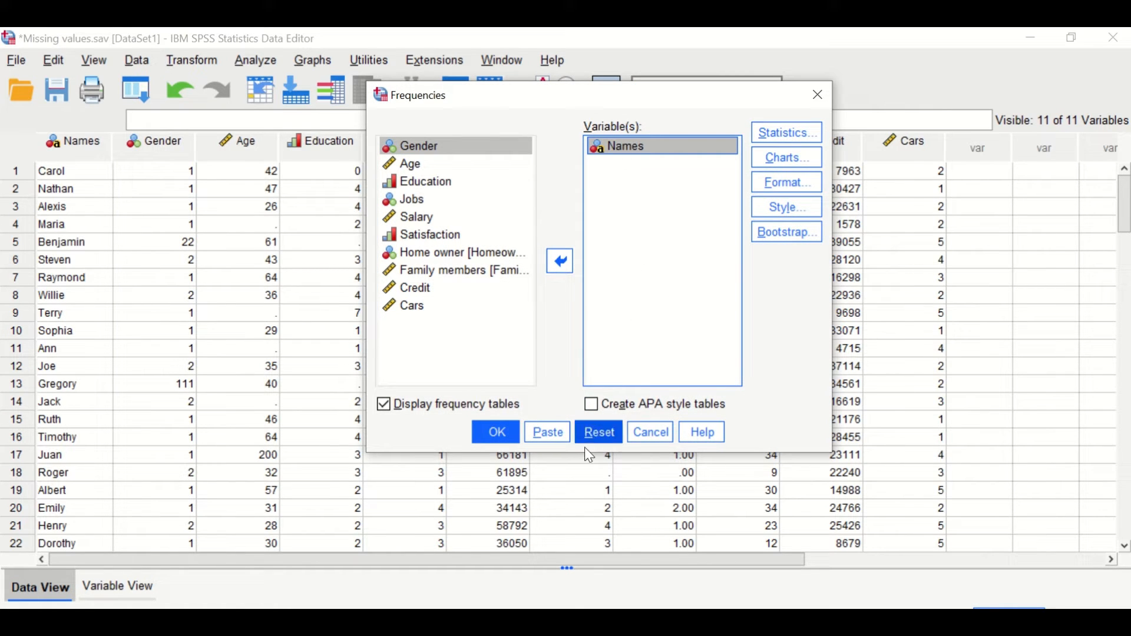
click(560, 262)
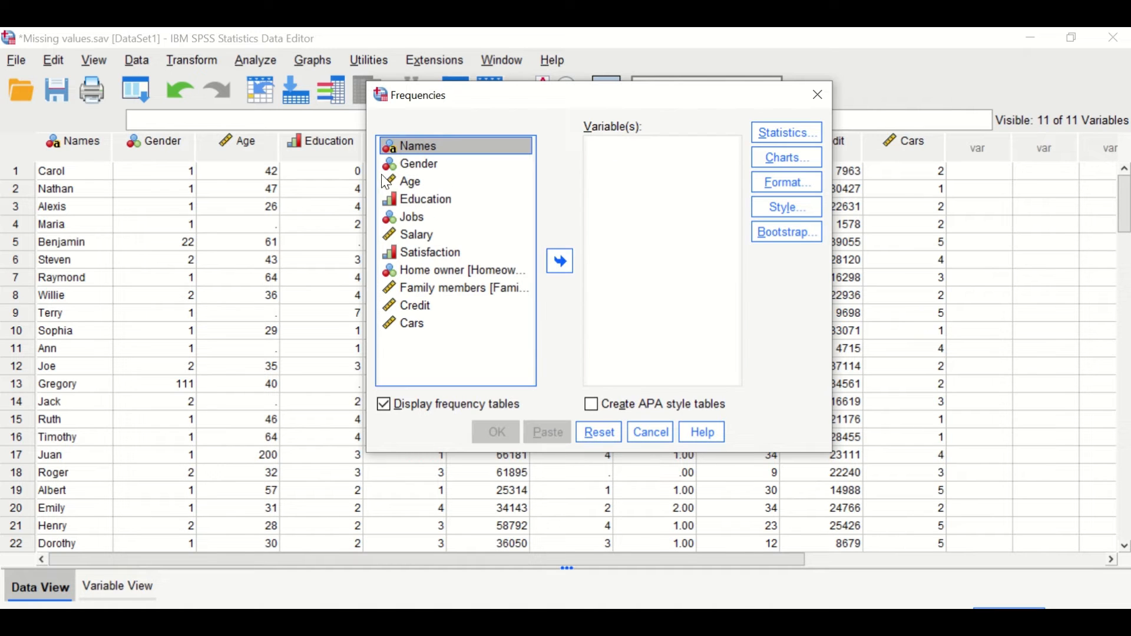
click(412, 165)
click(559, 262)
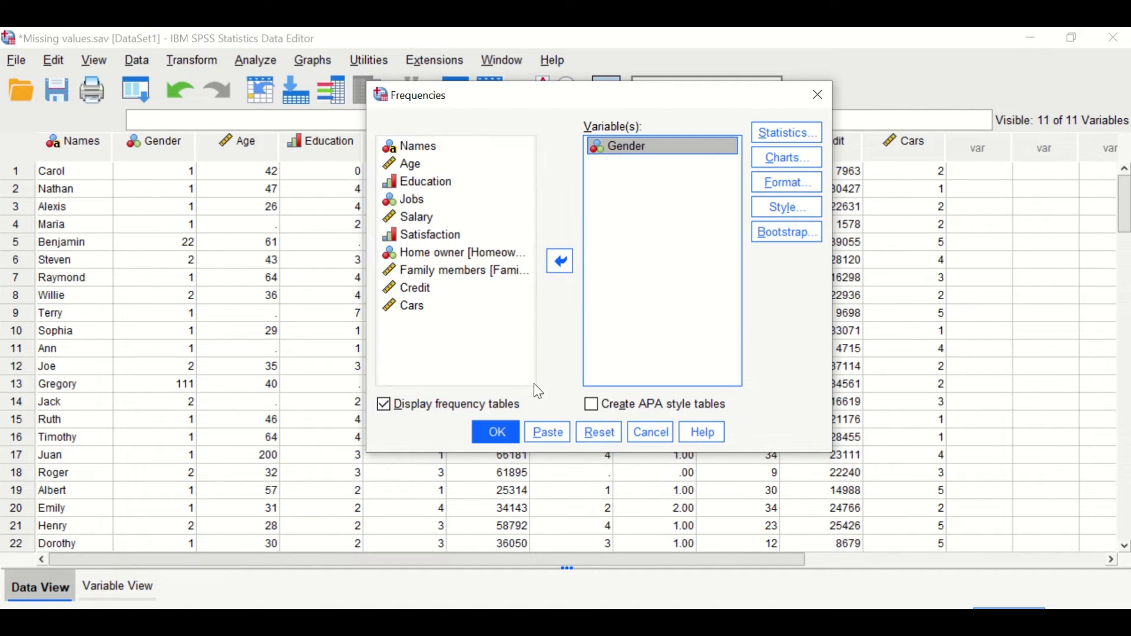
click(495, 432)
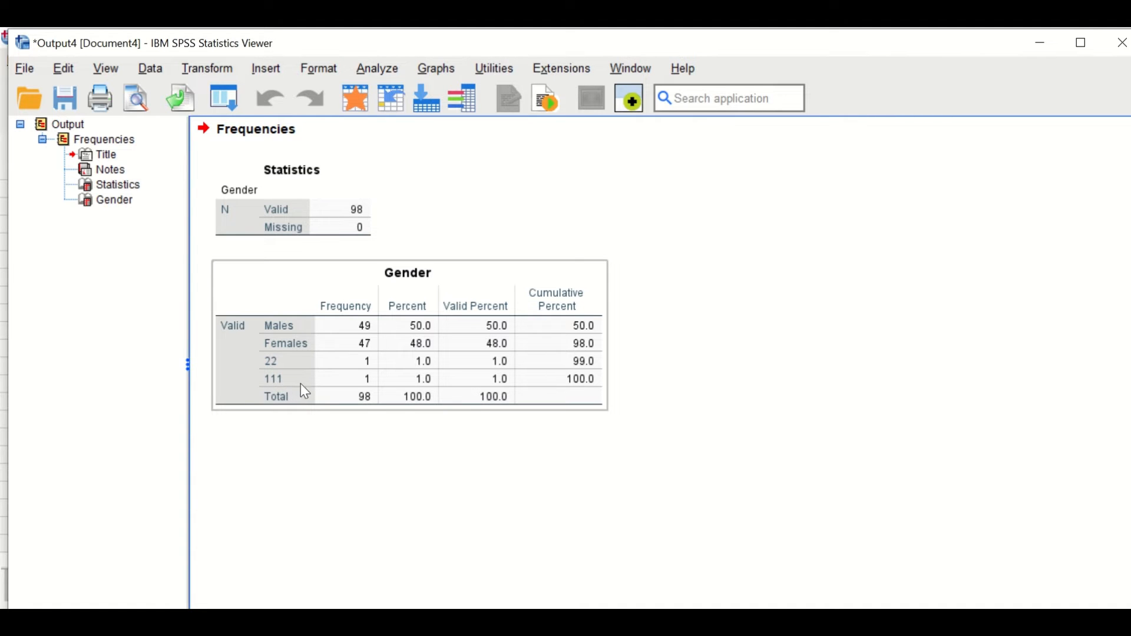
Close the Gender frequencies output without saving it
click(370, 414)
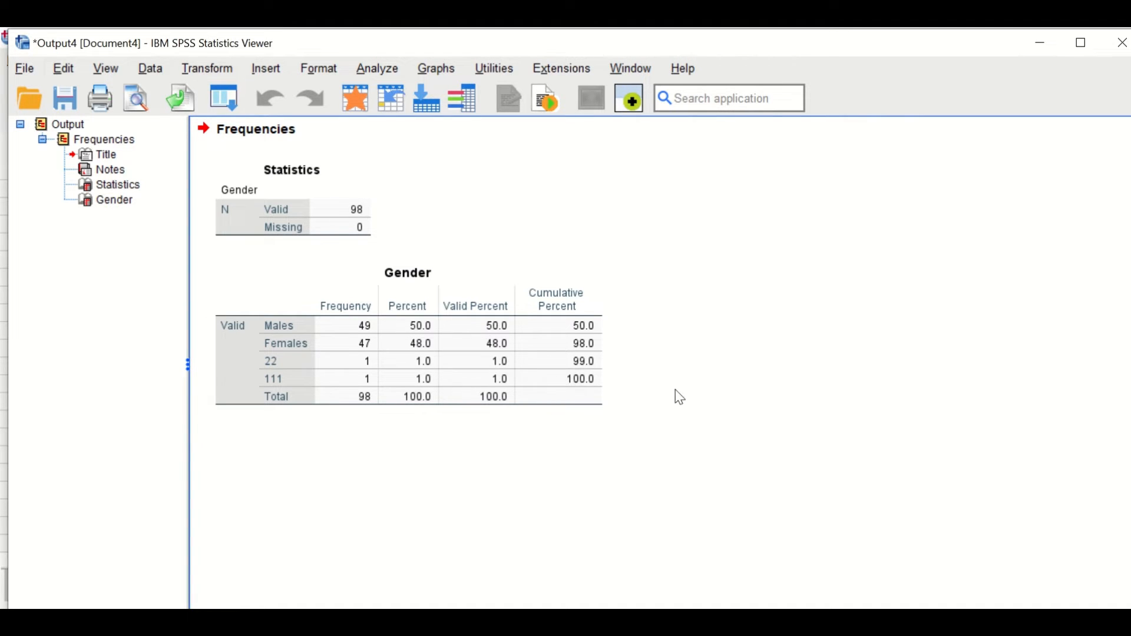
click(1117, 46)
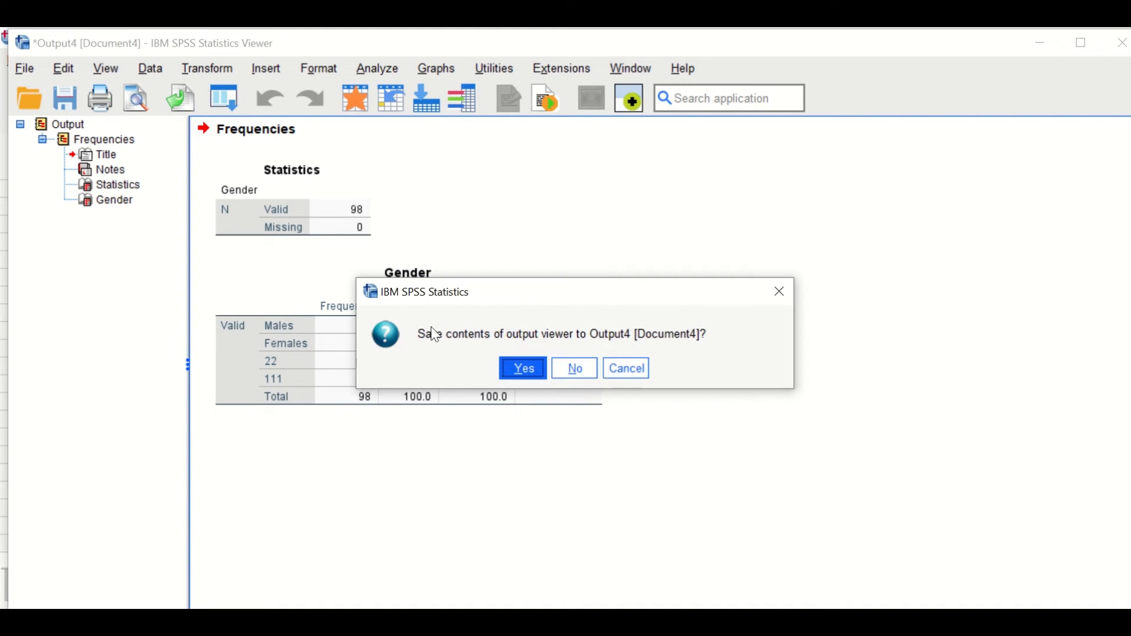
click(577, 368)
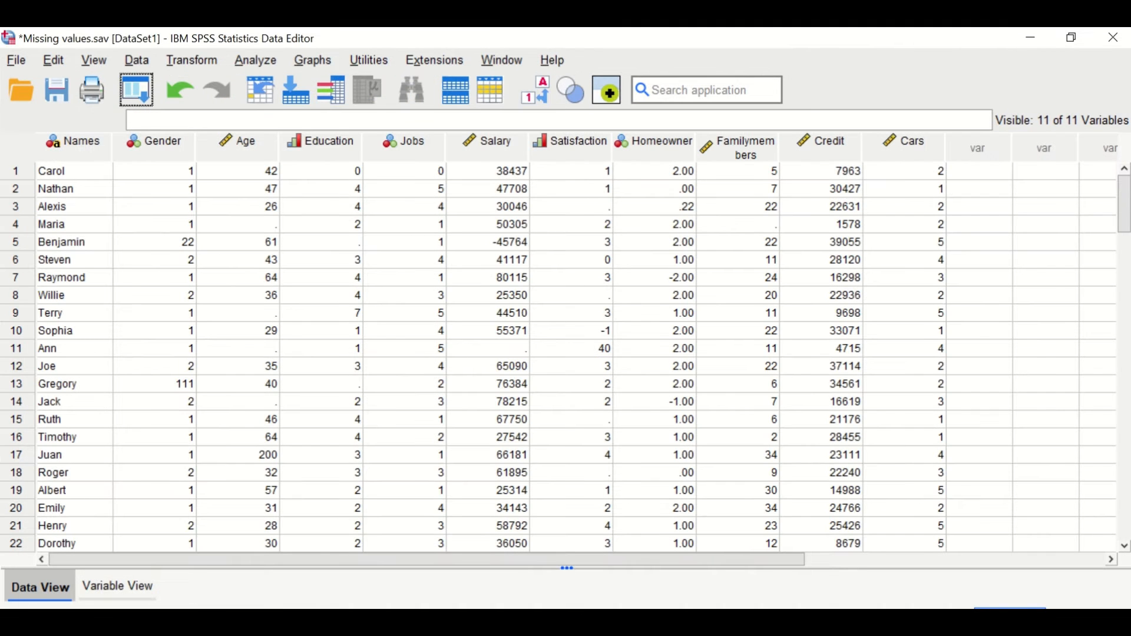
Correct the invalid Gender codes by entering 2 for case 5 and 1 for case 13
click(187, 247)
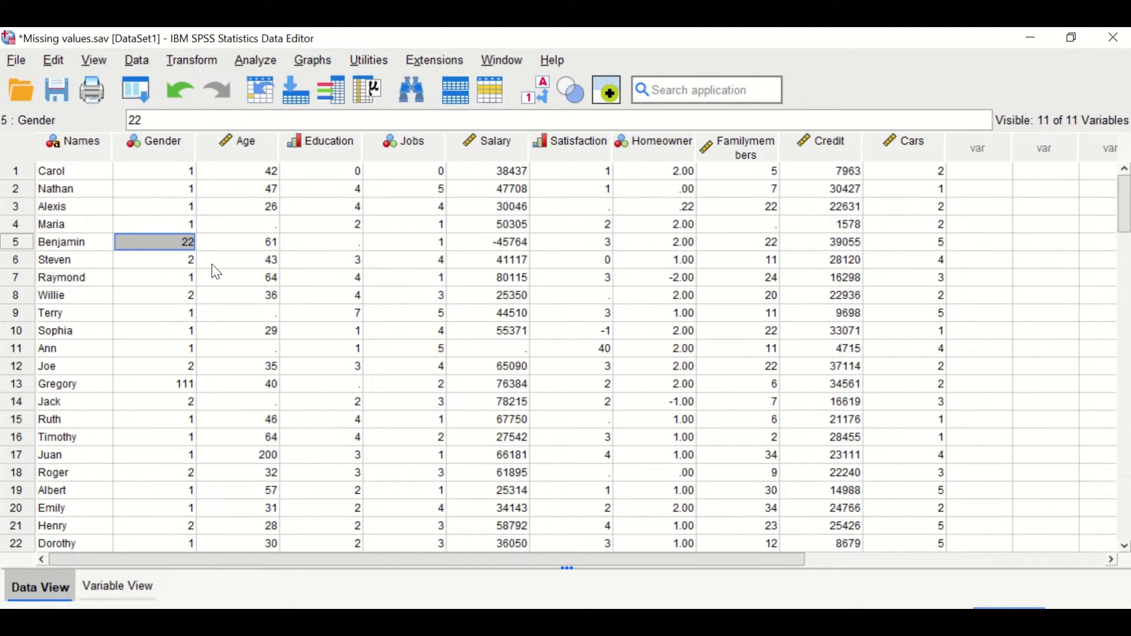
text(2)
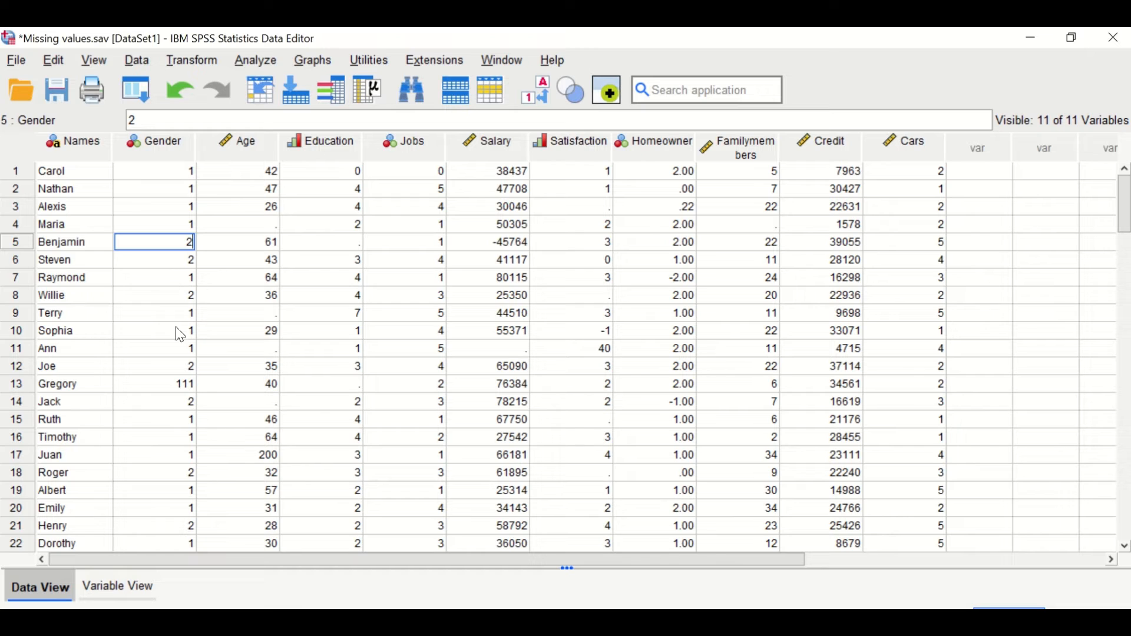
click(174, 391)
text(1)
click(169, 405)
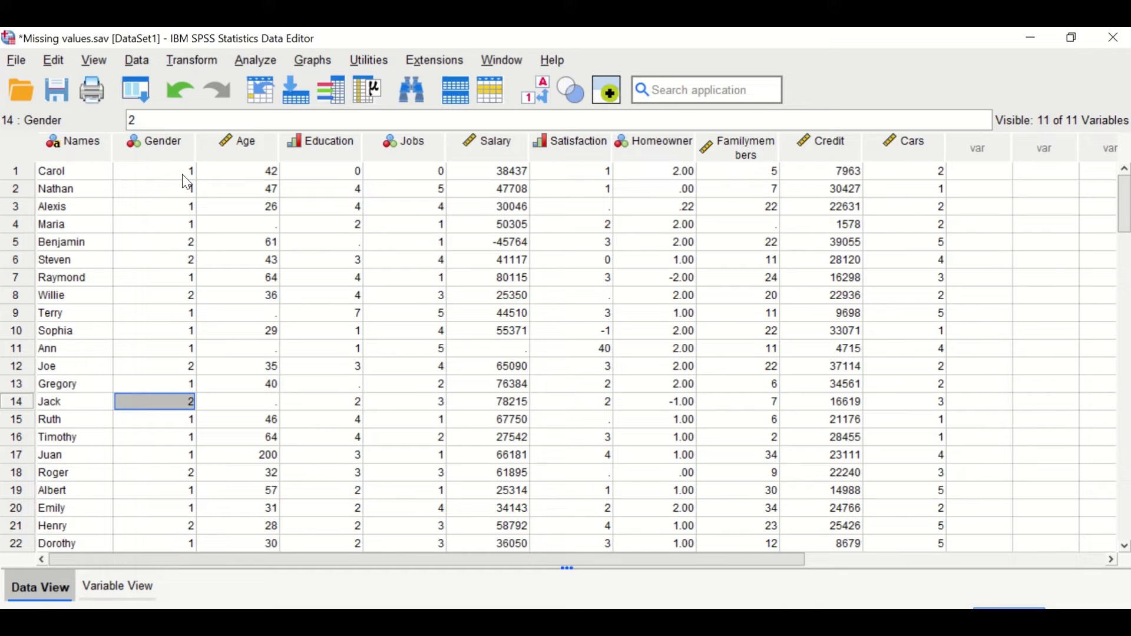
Set the Gender code to 2 for cases 1 and 4
click(159, 171)
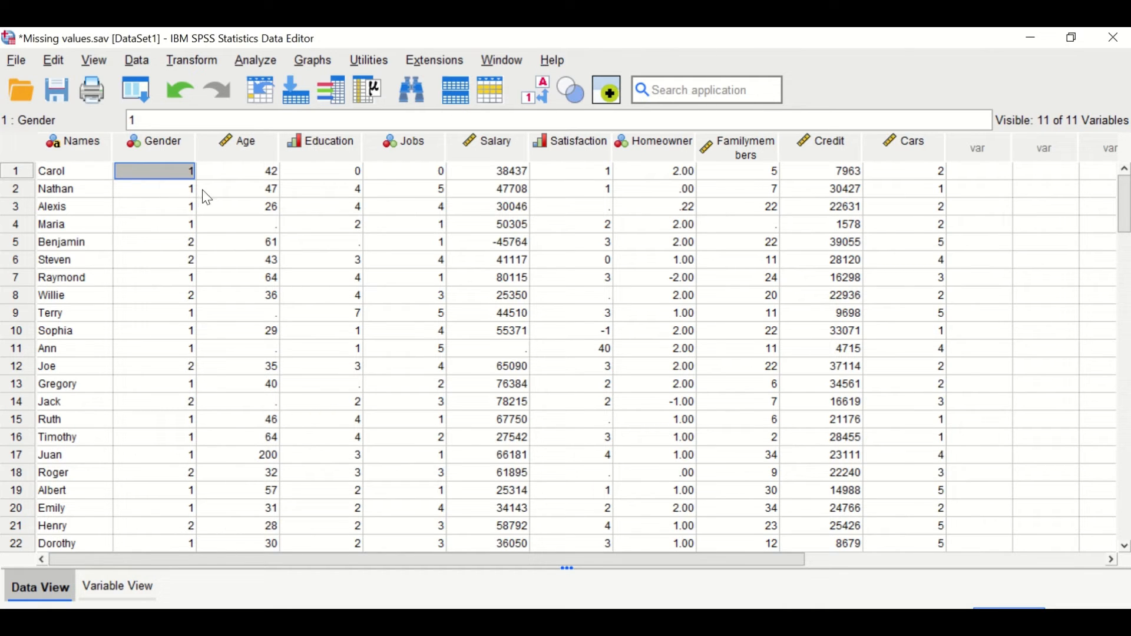
text(2)
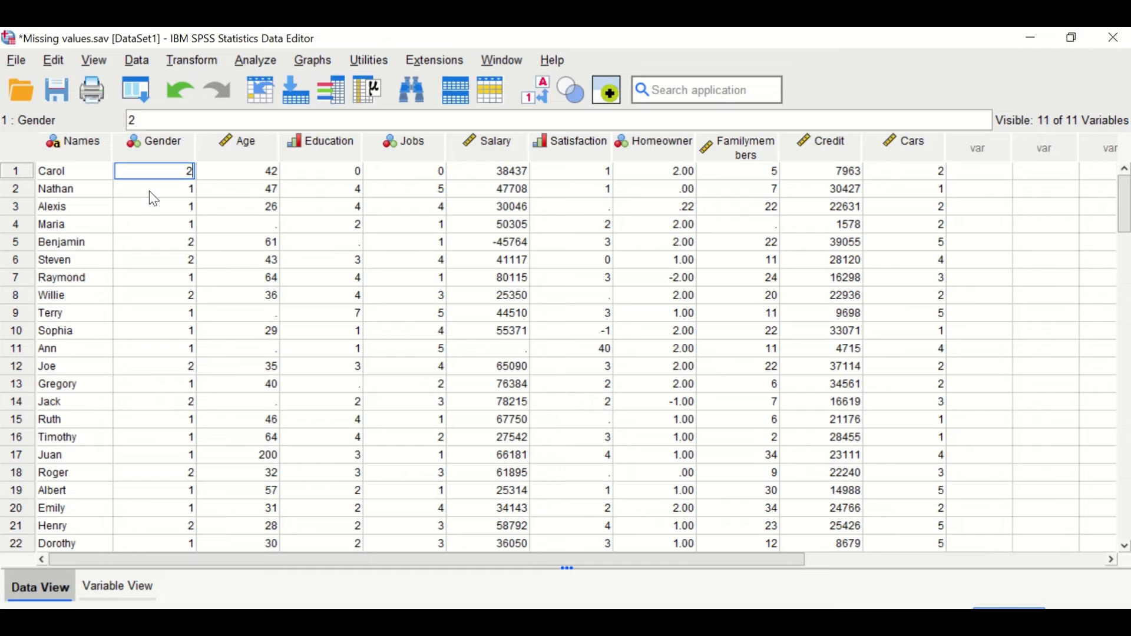
click(149, 225)
text(2)
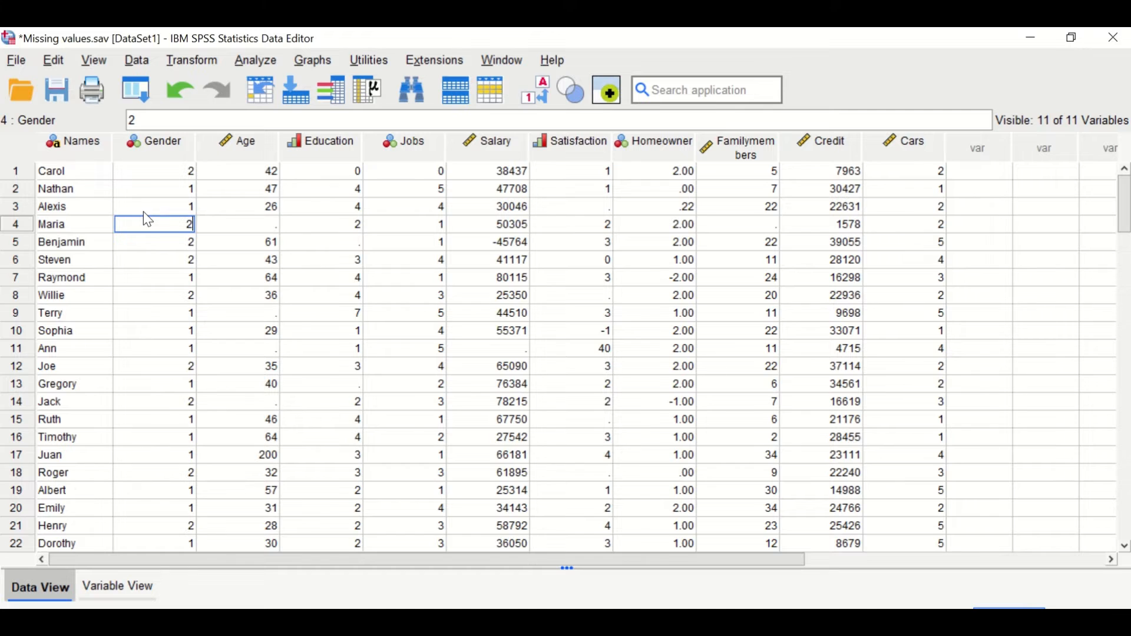
scroll(151, 407, down, 1)
scroll(159, 353, up, 1)
Look through the Age column for empty cells and implausible ages
click(255, 143)
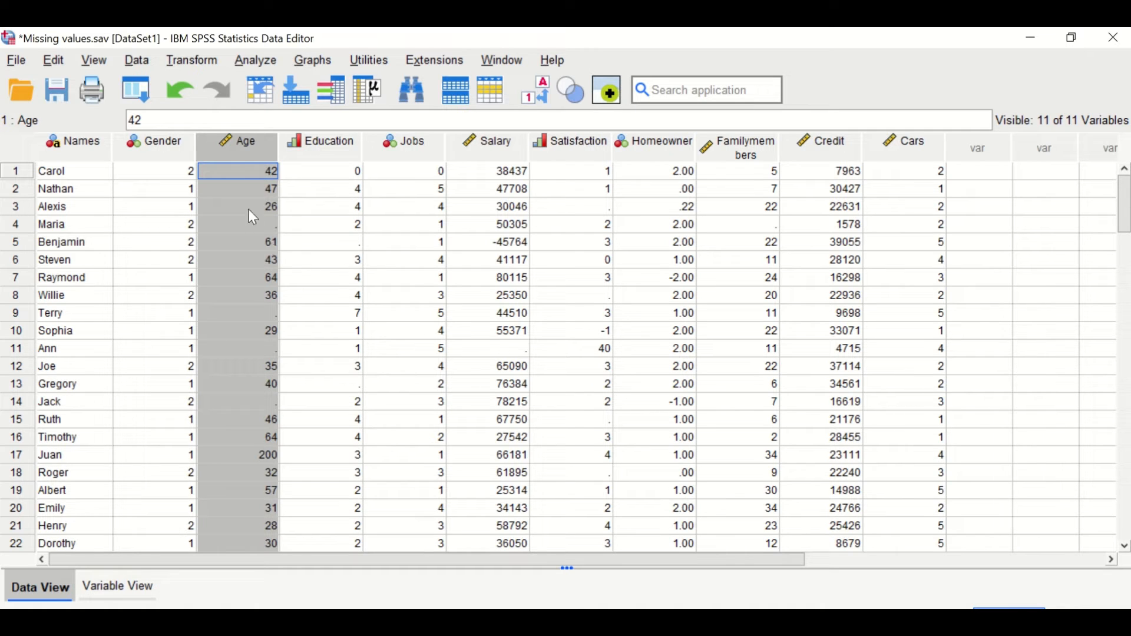
scroll(252, 253, down, 1)
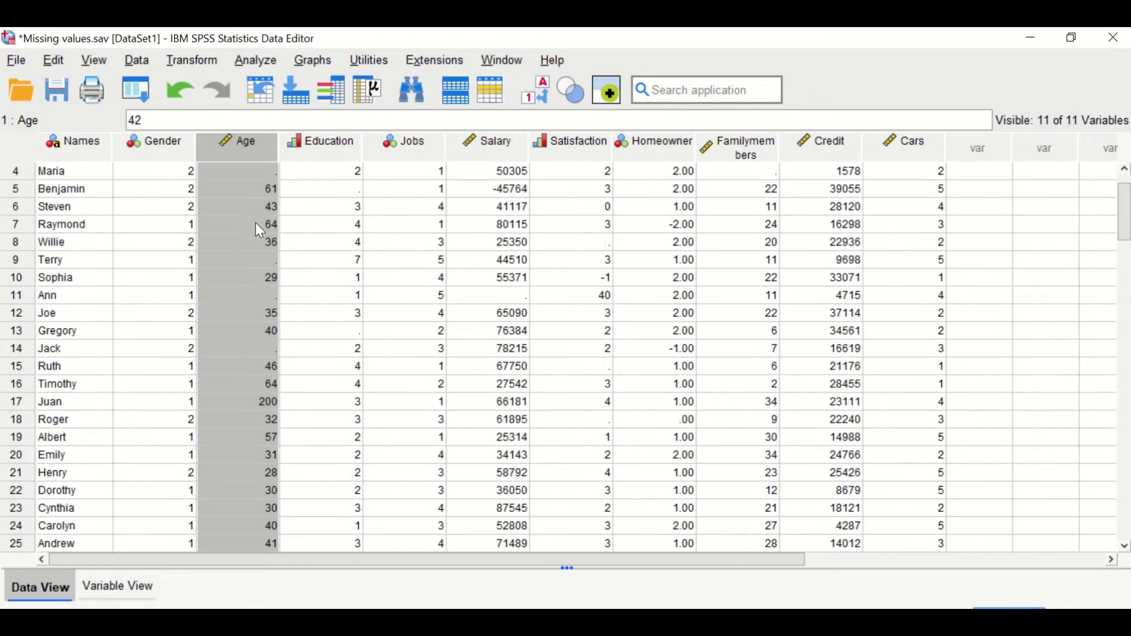
scroll(256, 233, up, 1)
click(253, 225)
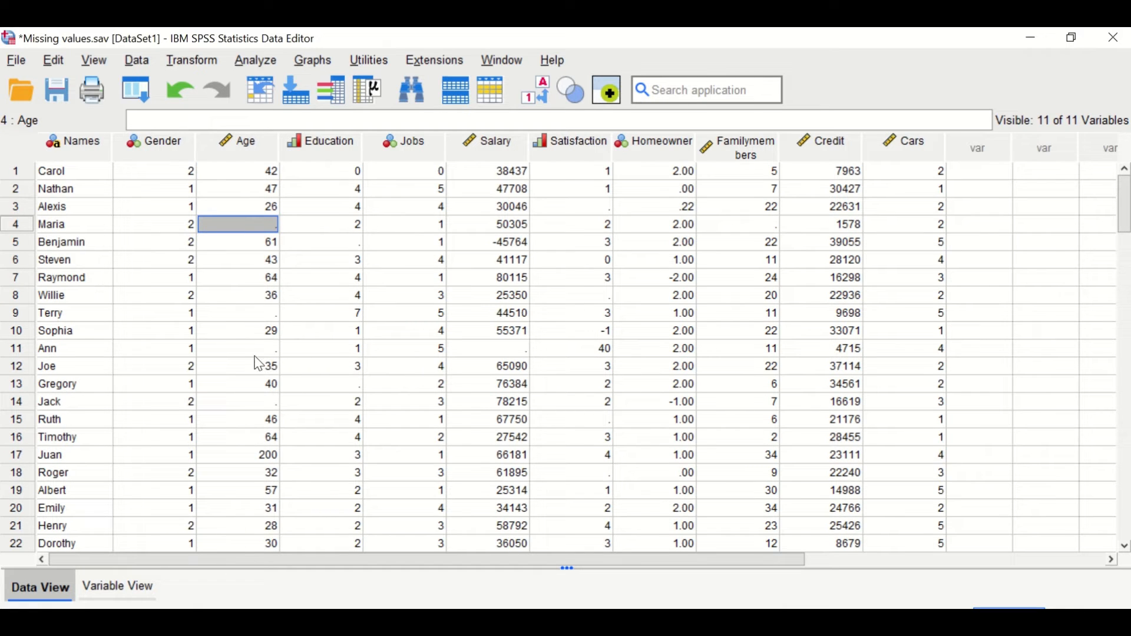
click(245, 315)
click(245, 350)
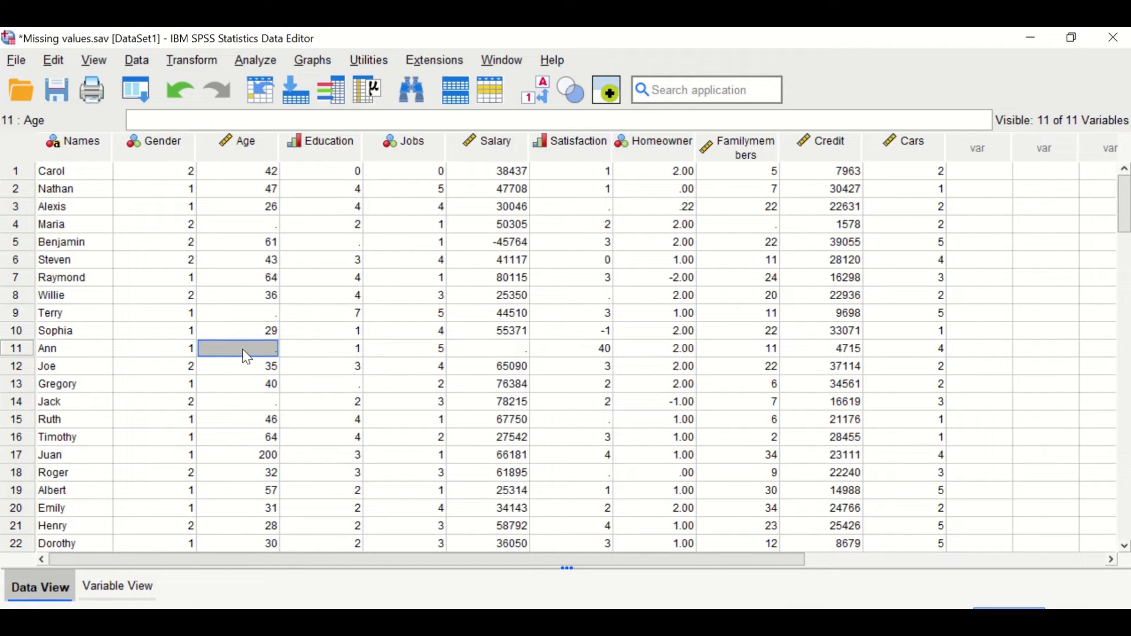
click(240, 408)
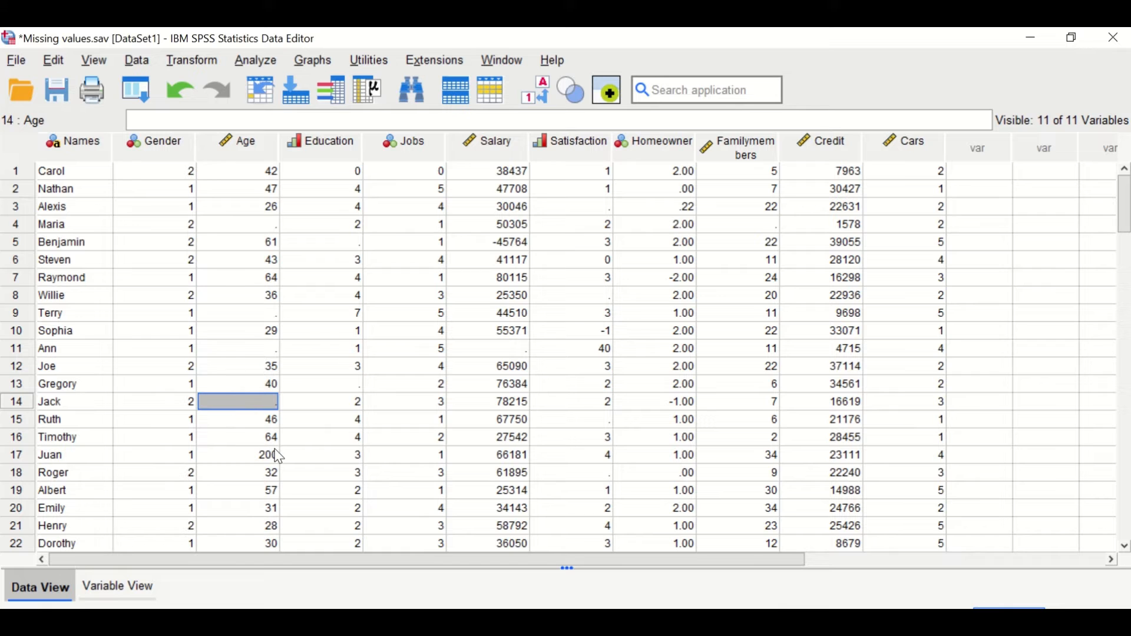
scroll(271, 454, down, 1)
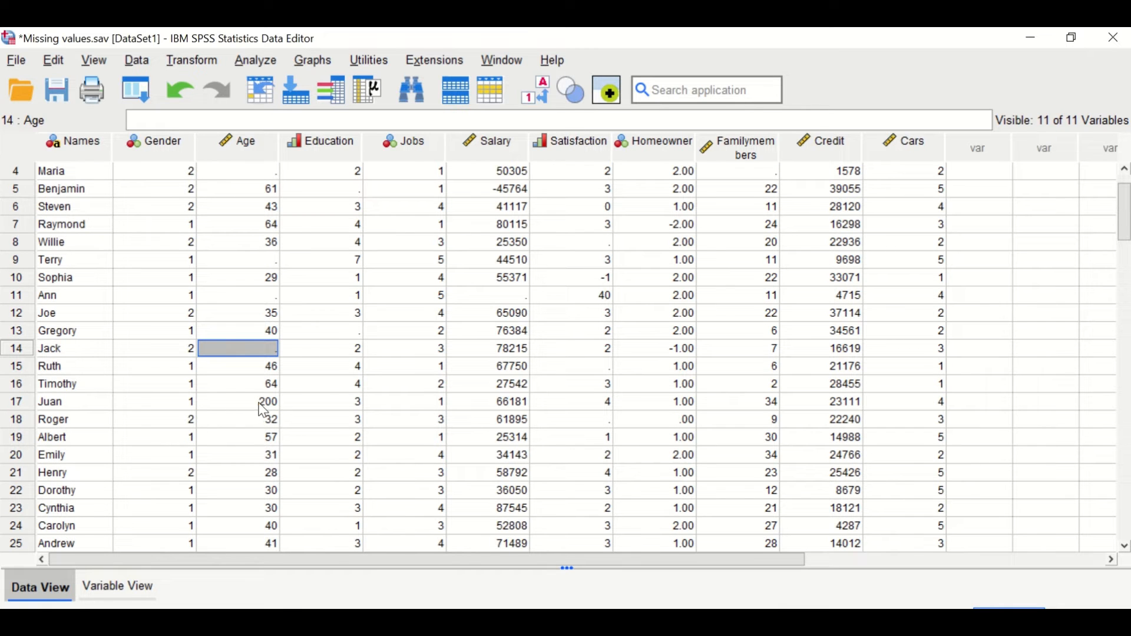
click(262, 407)
scroll(260, 410, down, 4)
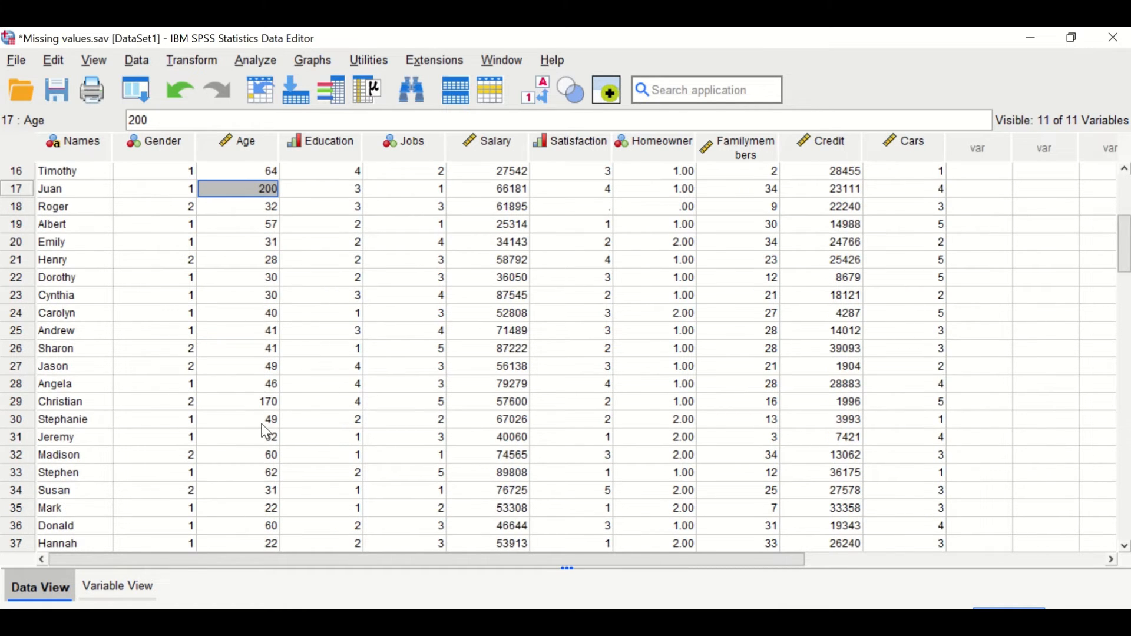
scroll(255, 408, up, 5)
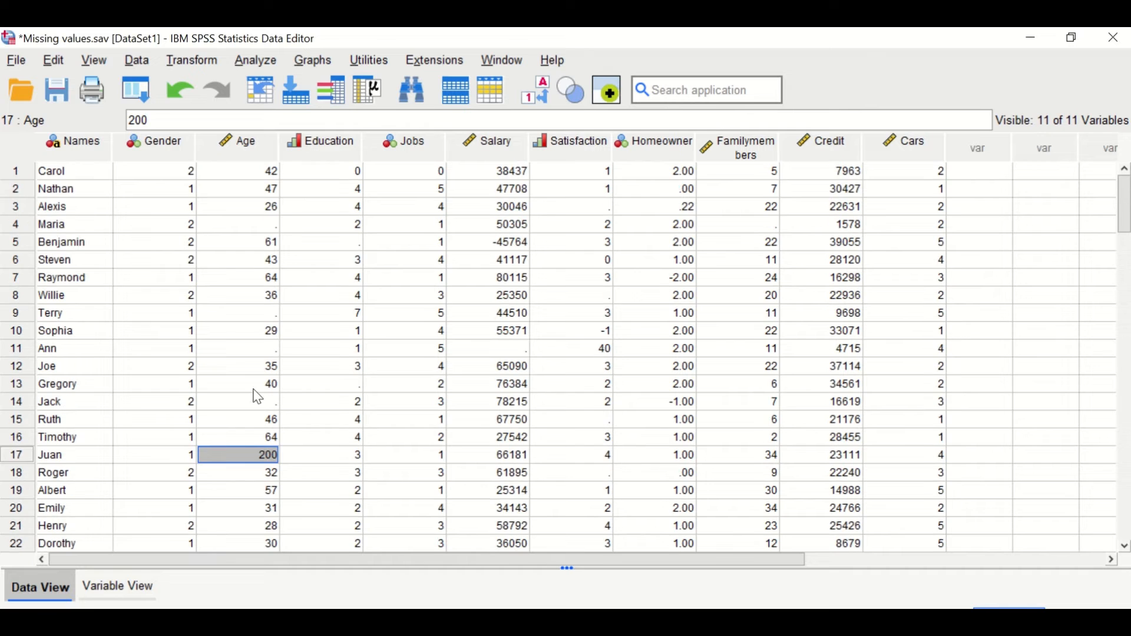
Reset the Frequencies settings and run the analysis with a frequency table for Age only
click(136, 92)
click(157, 122)
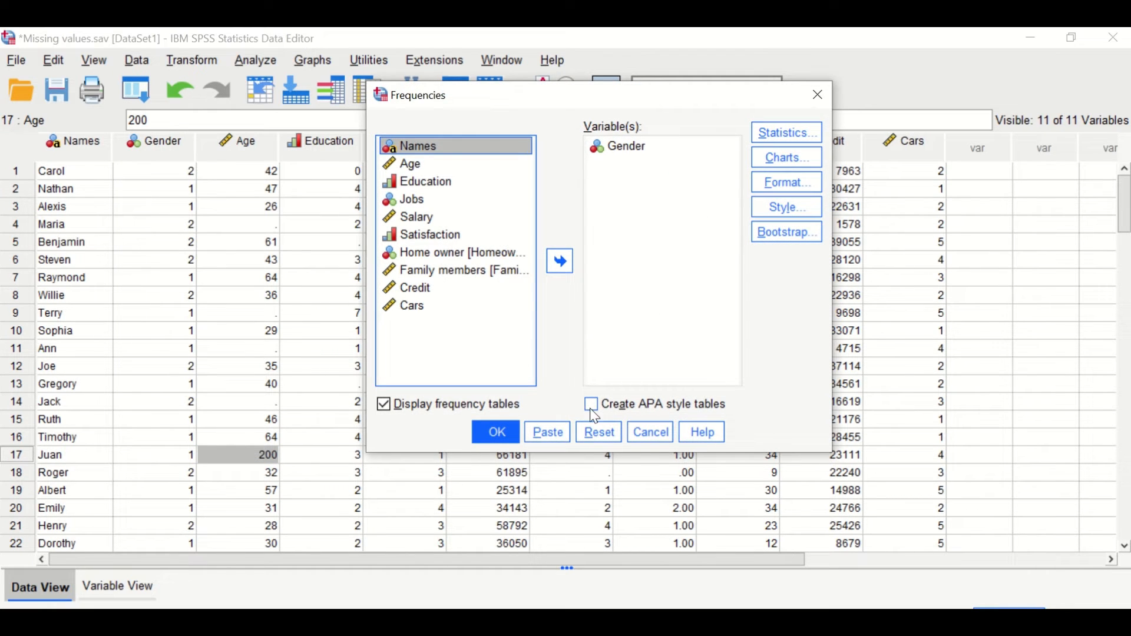
click(598, 441)
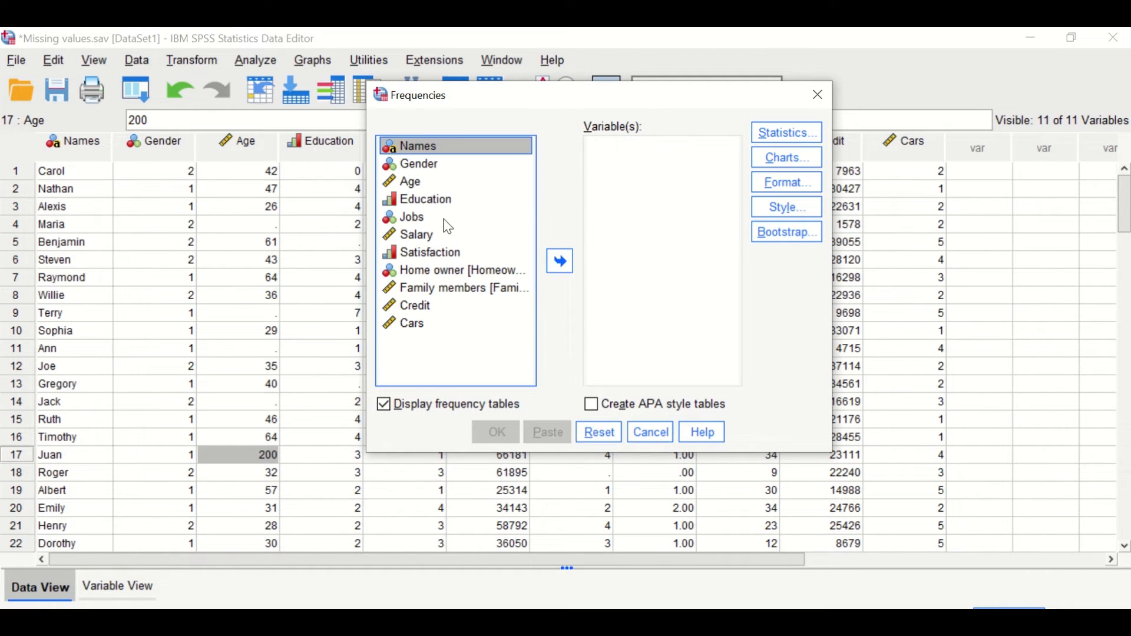
click(412, 182)
click(563, 262)
click(493, 434)
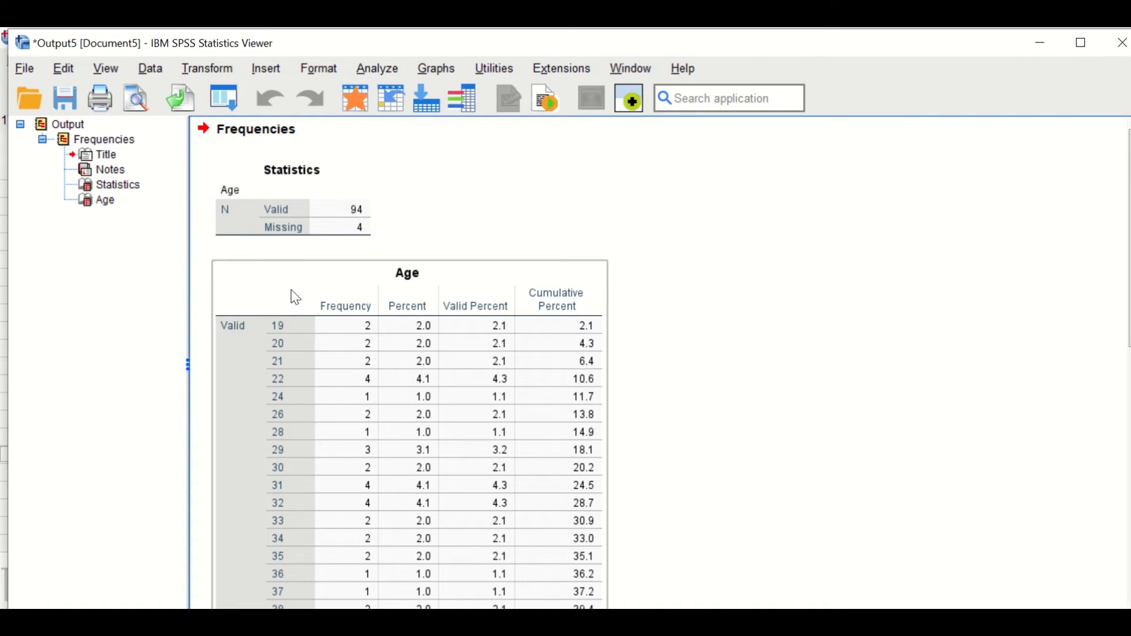
Examine the Age frequency table from the lowest to the highest age, including the missing count, for implausible values
scroll(642, 317, down, 2)
scroll(651, 321, down, 10)
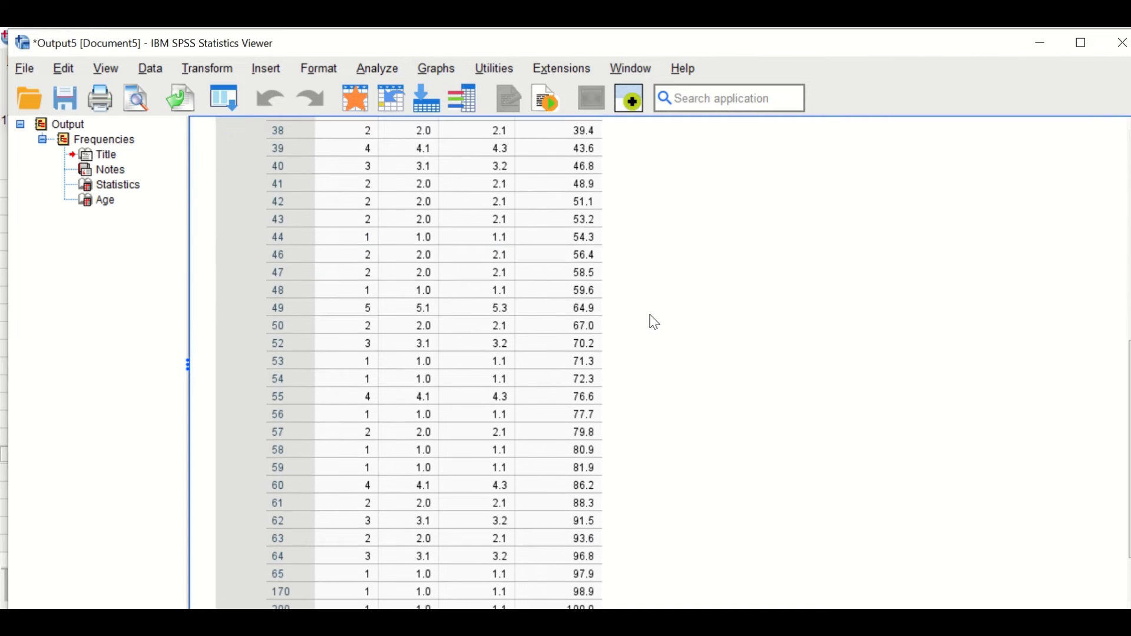
scroll(652, 321, up, 13)
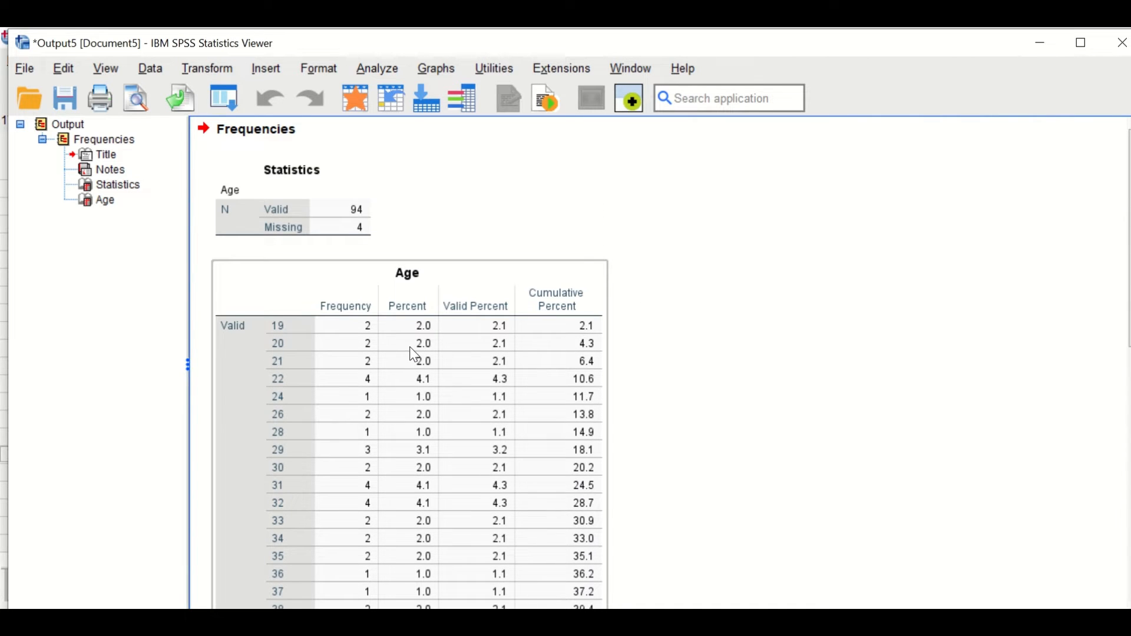
scroll(415, 355, down, 14)
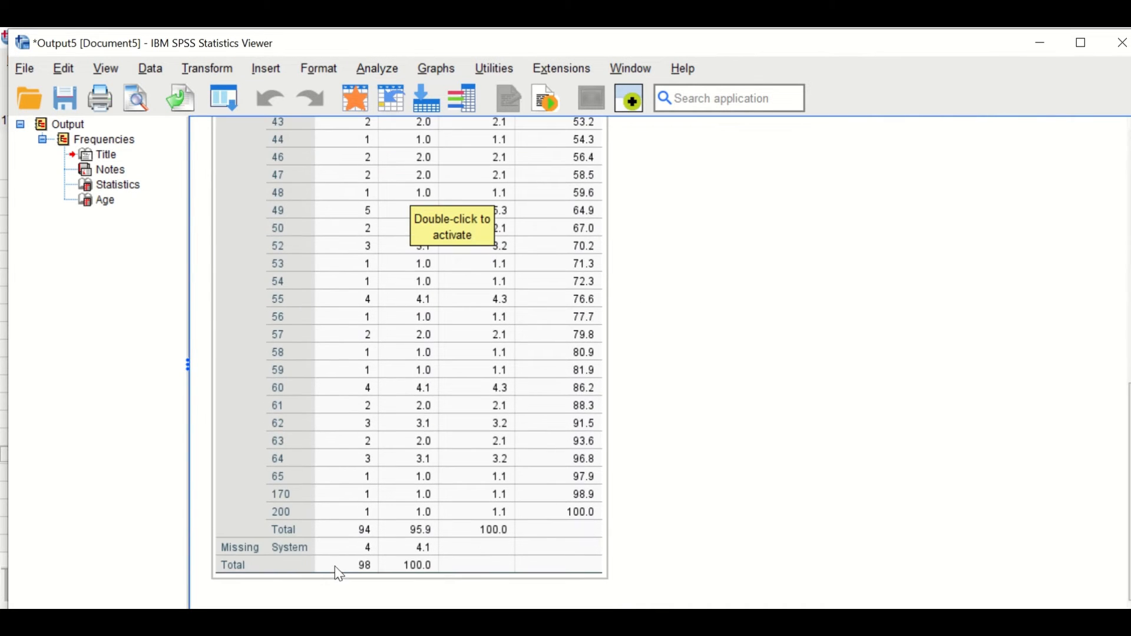
scroll(303, 438, up, 14)
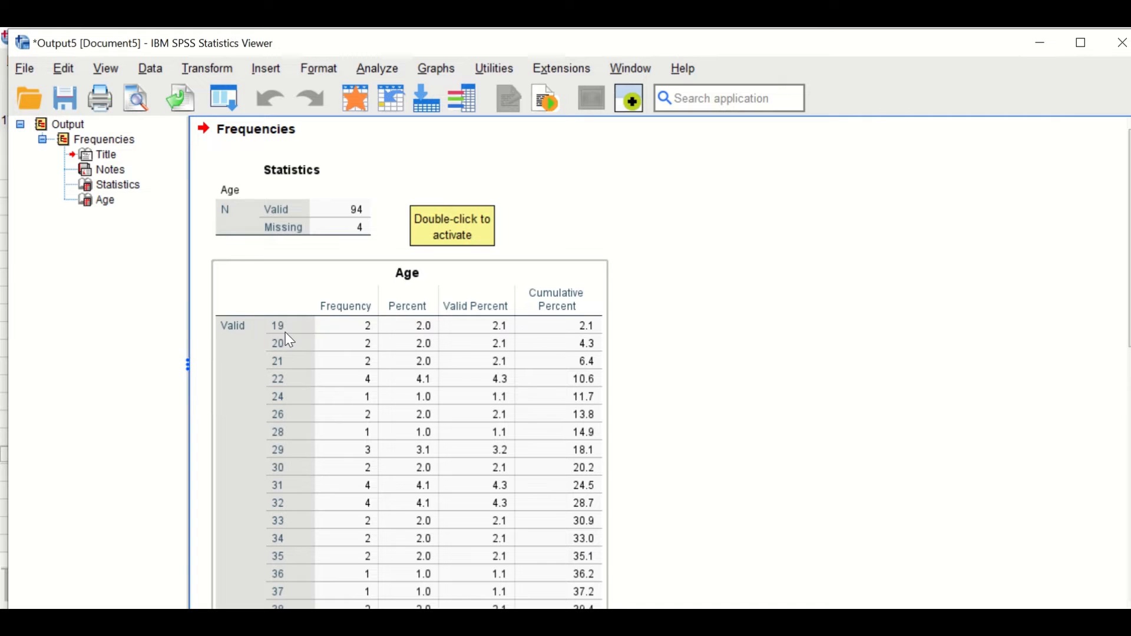
scroll(304, 353, down, 3)
scroll(304, 352, down, 8)
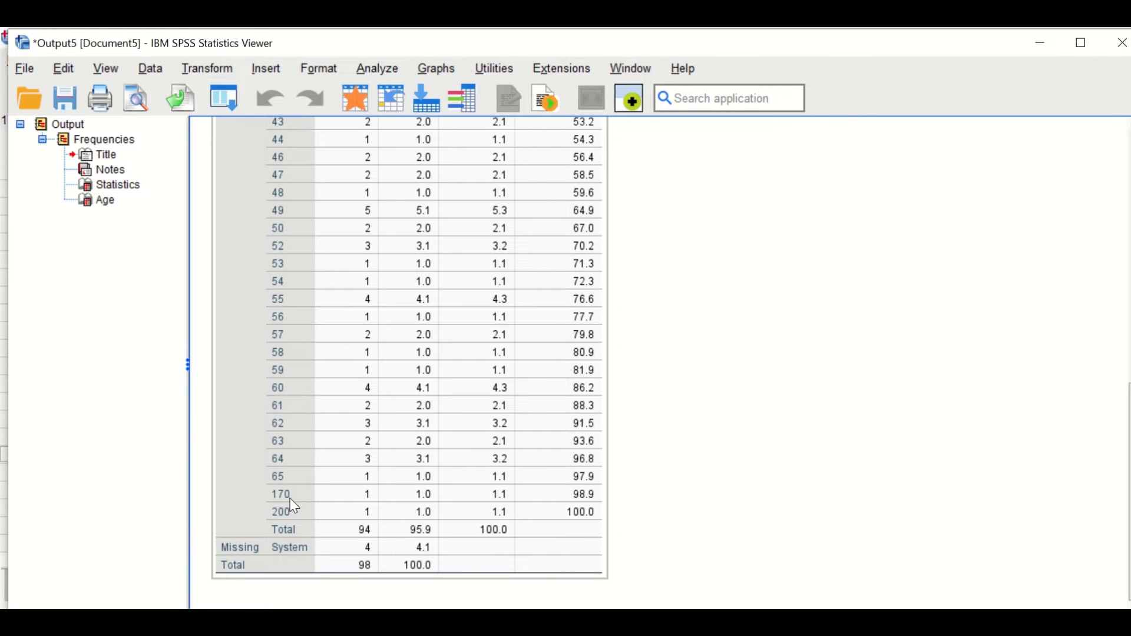
scroll(288, 518, up, 8)
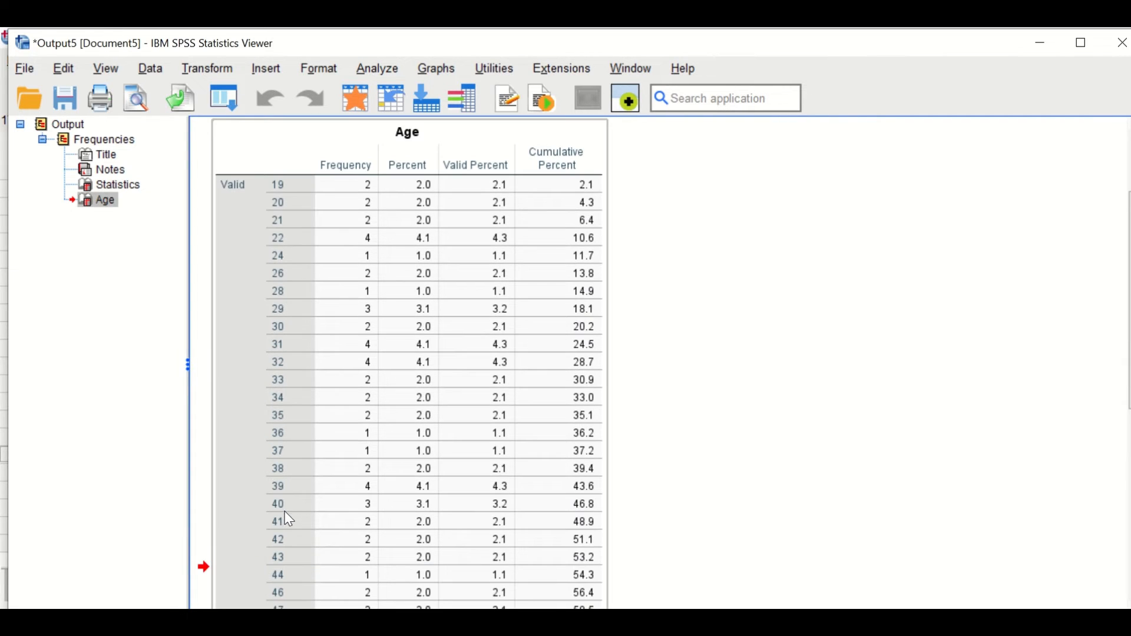
scroll(300, 502, down, 8)
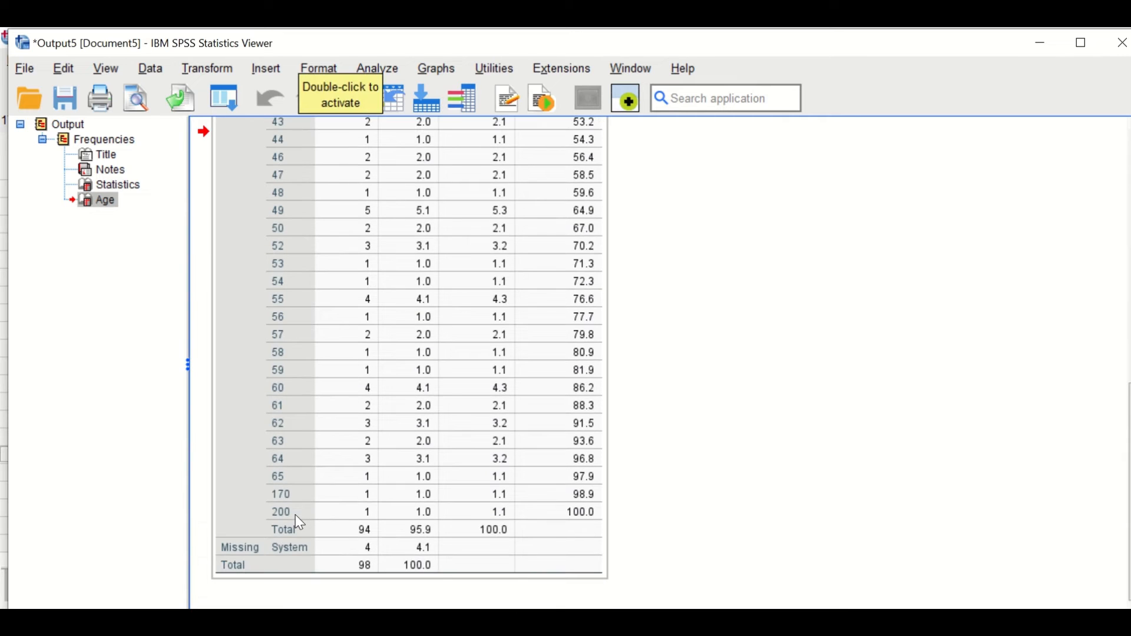
scroll(298, 522, up, 8)
scroll(310, 500, down, 8)
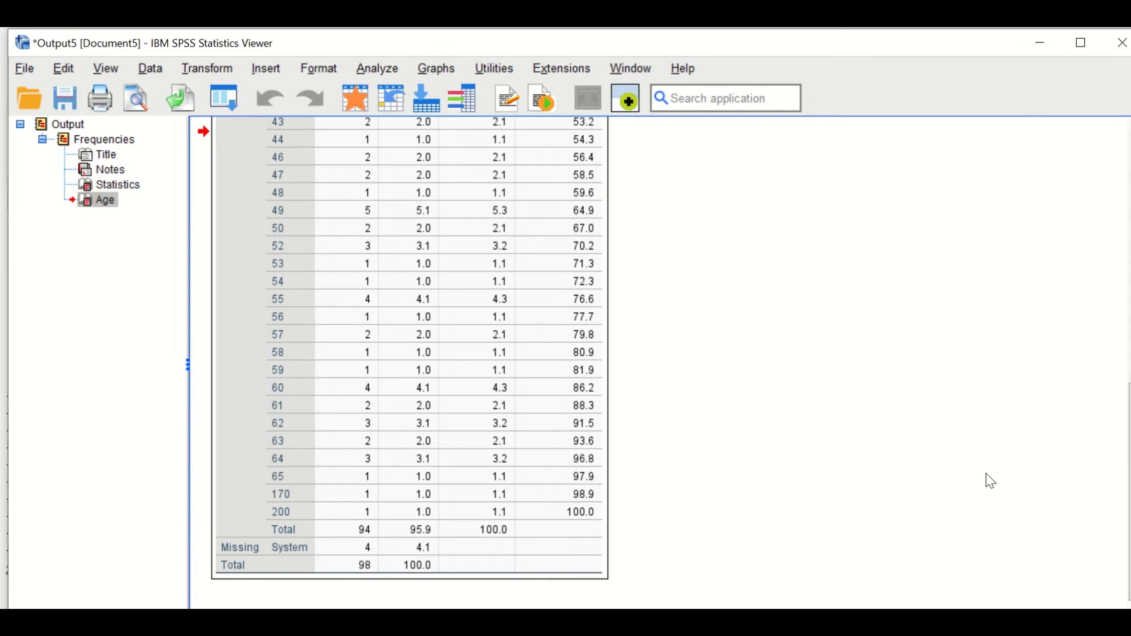
Return to the data and correct the implausible ages by entering 20 for case 17 and 17 for case 29
click(1039, 42)
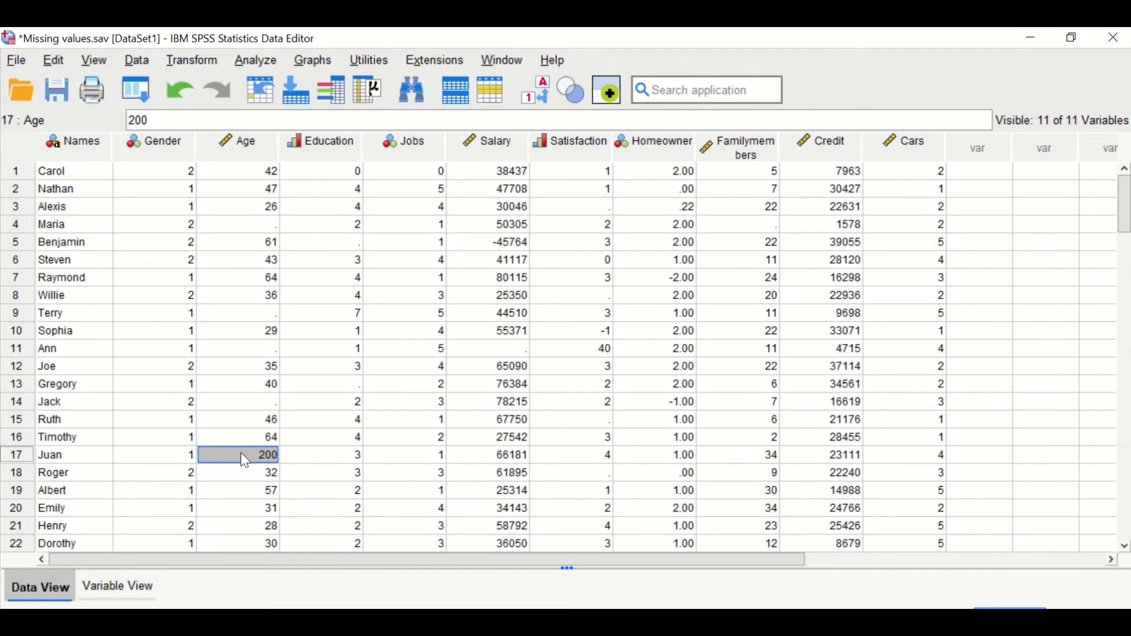
text(20)
scroll(267, 451, down, 1)
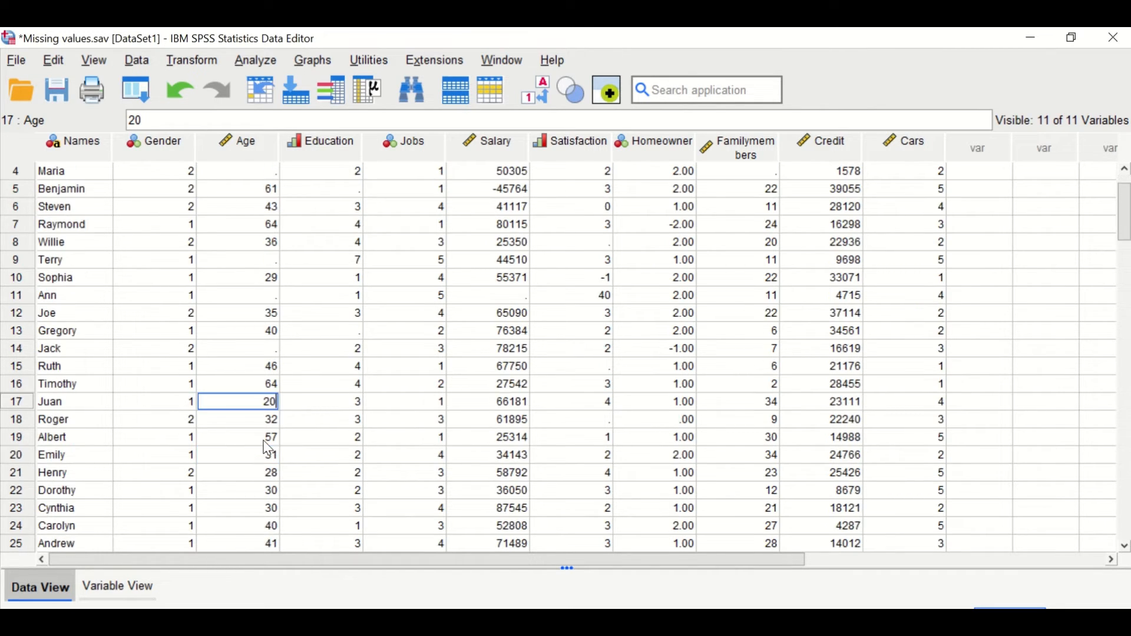
scroll(269, 451, down, 3)
click(268, 459)
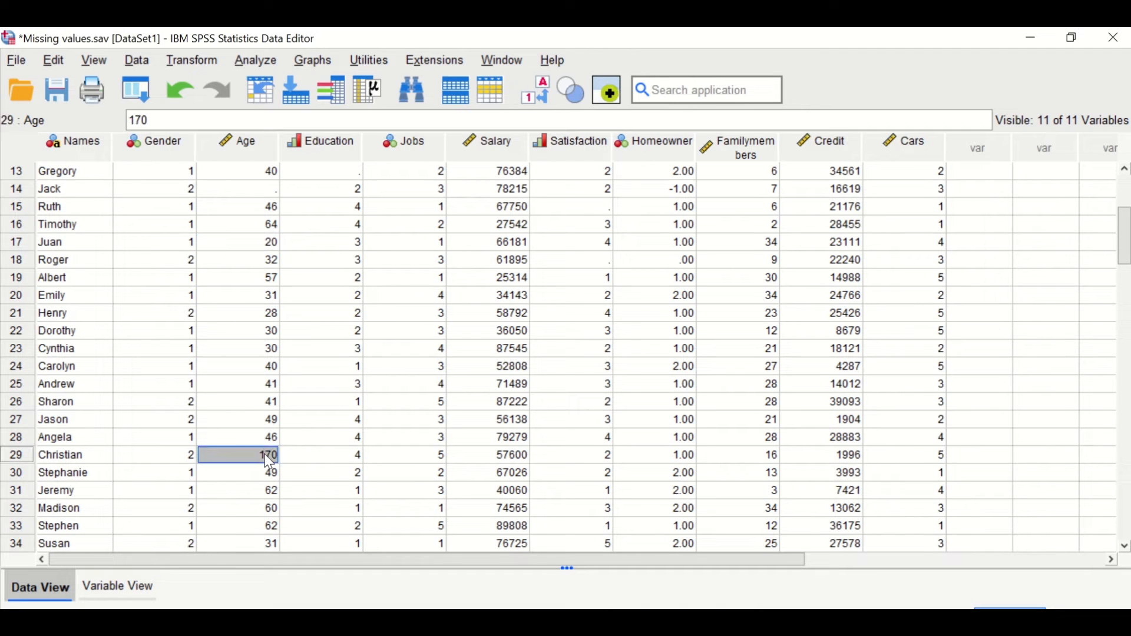
key(BackSpace)
scroll(340, 438, up, 4)
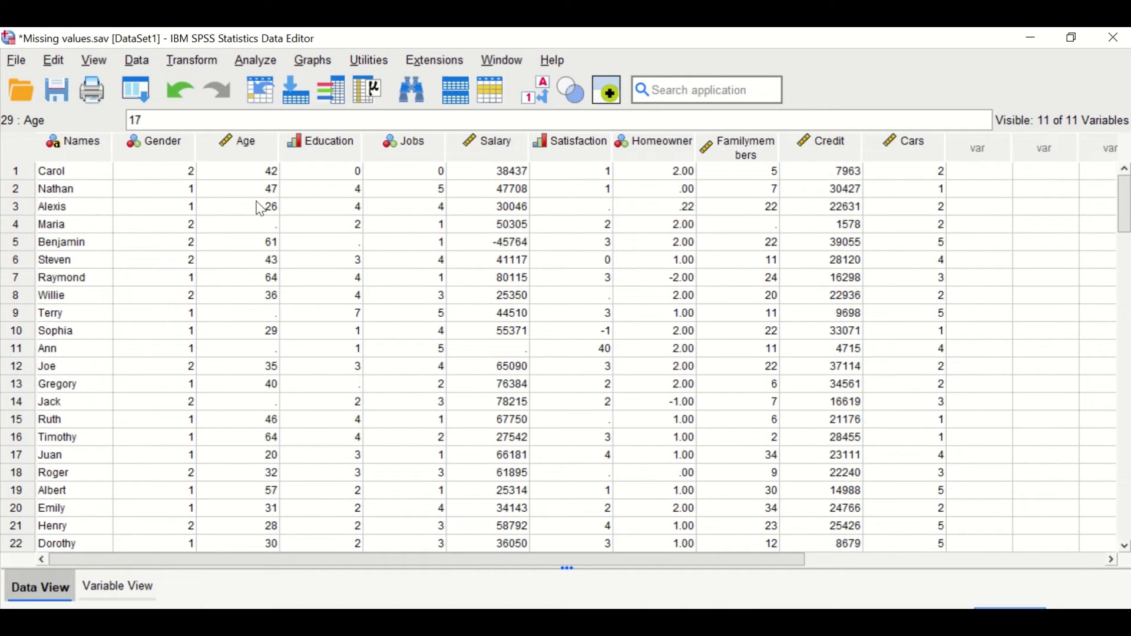
scroll(254, 383, down, 2)
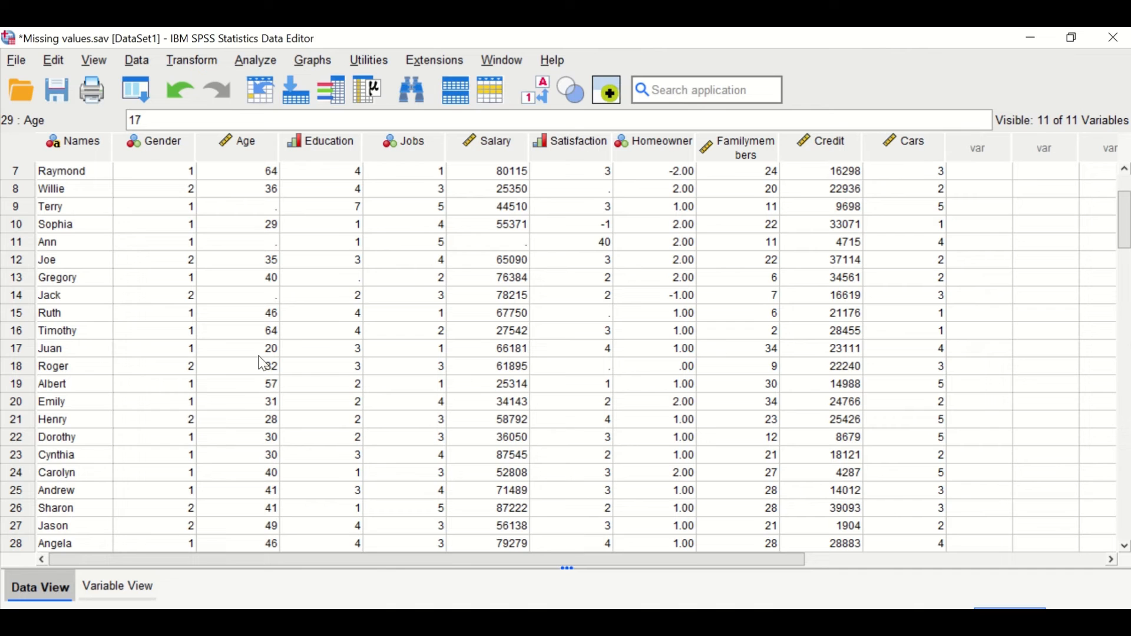
scroll(264, 393, down, 2)
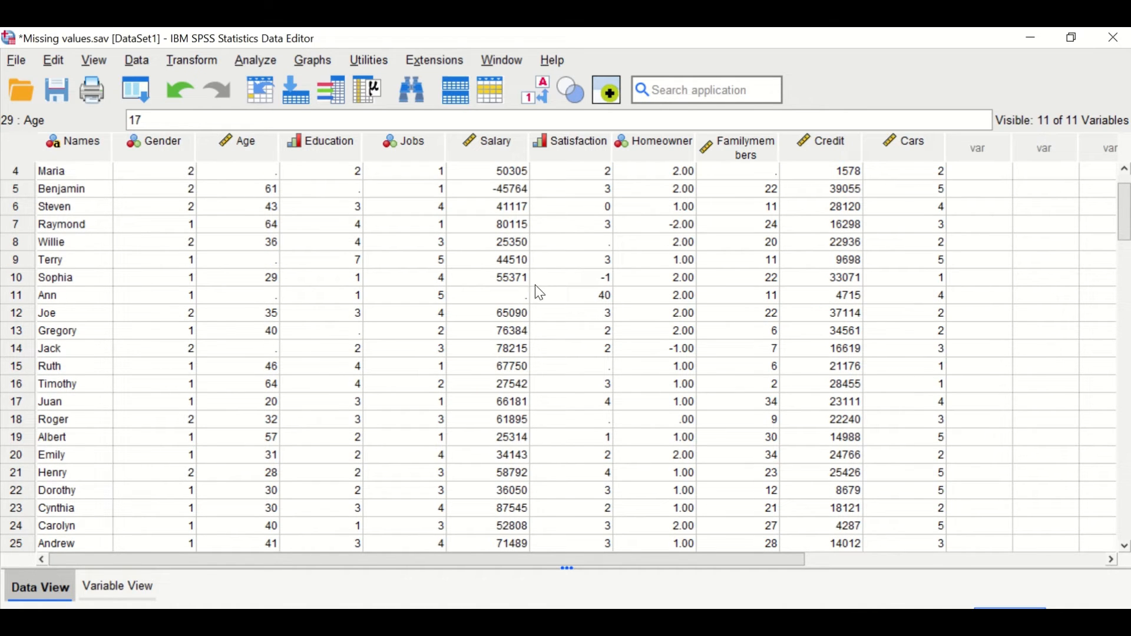
scroll(540, 307, up, 1)
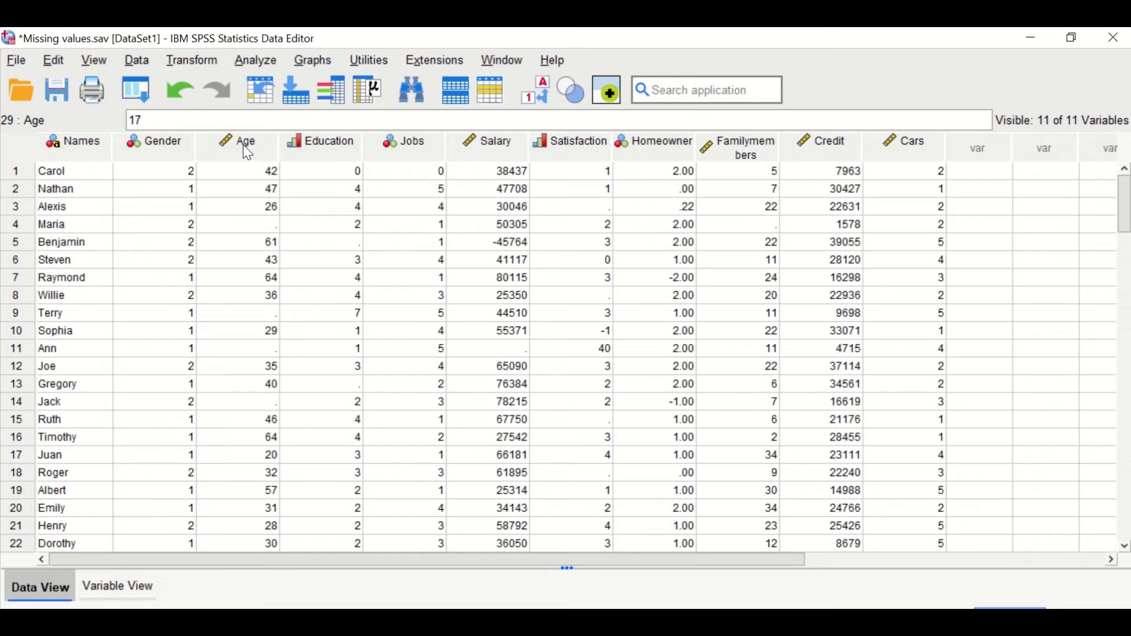
Replace the missing Age values with the series mean, storing the result in a new variable named Age_1
mouse_move(248, 152)
click(199, 62)
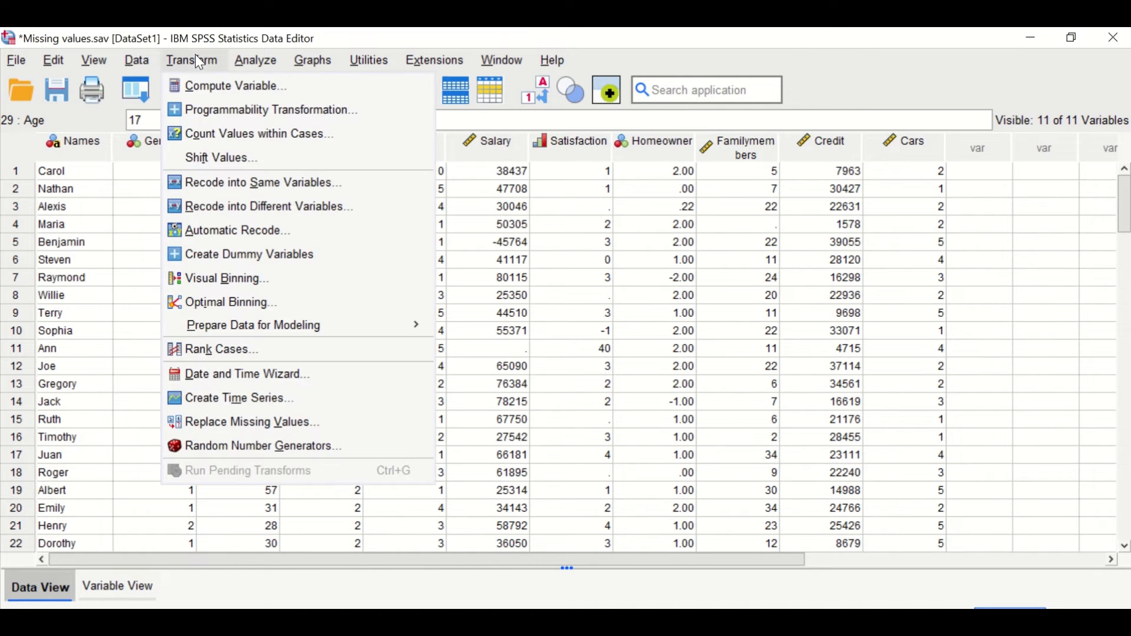
click(242, 423)
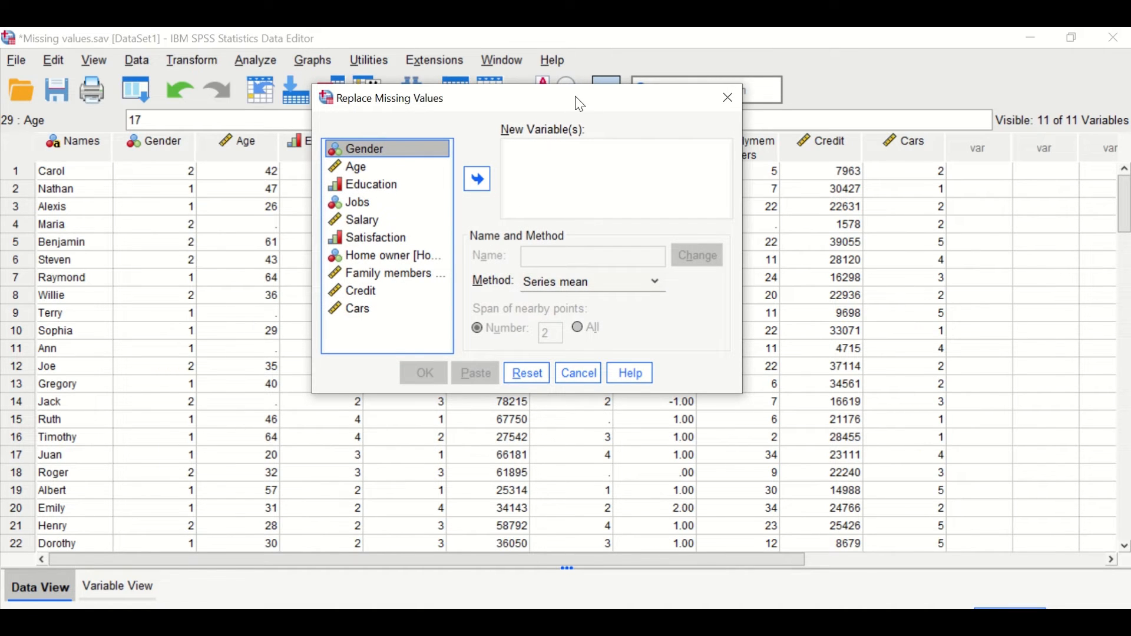
drag(580, 104, 545, 116)
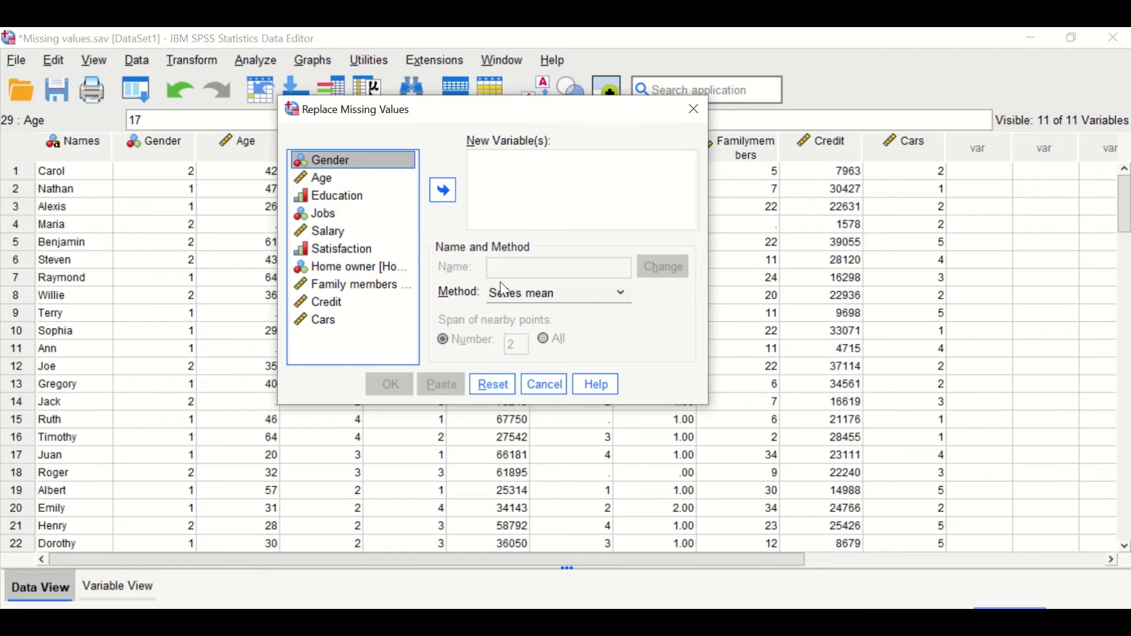
click(323, 180)
click(445, 190)
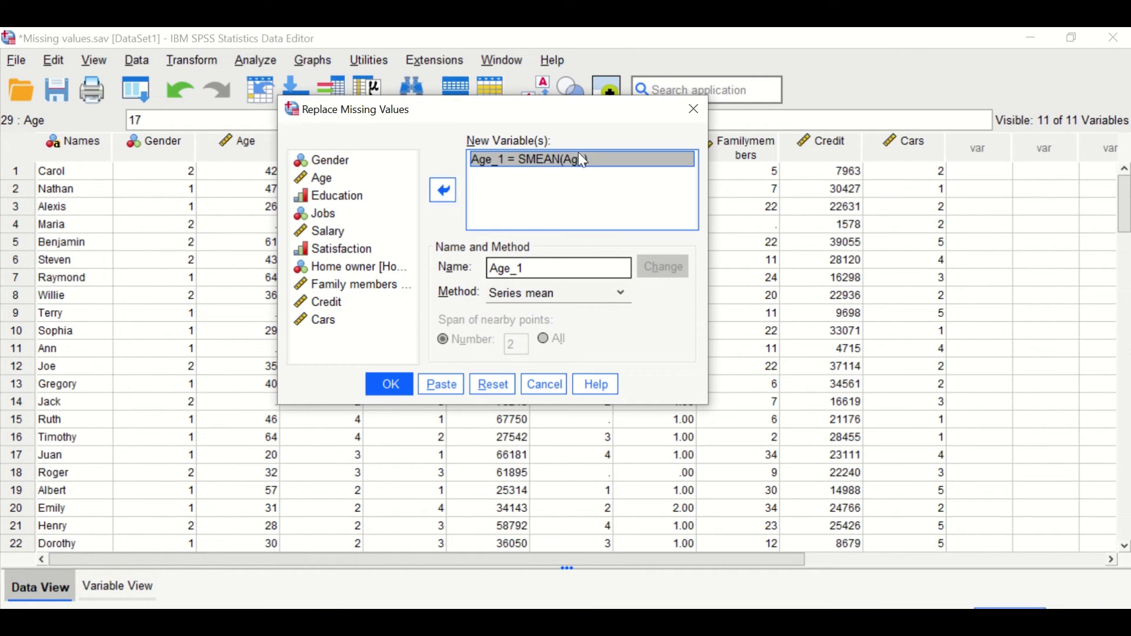
double_click(543, 271)
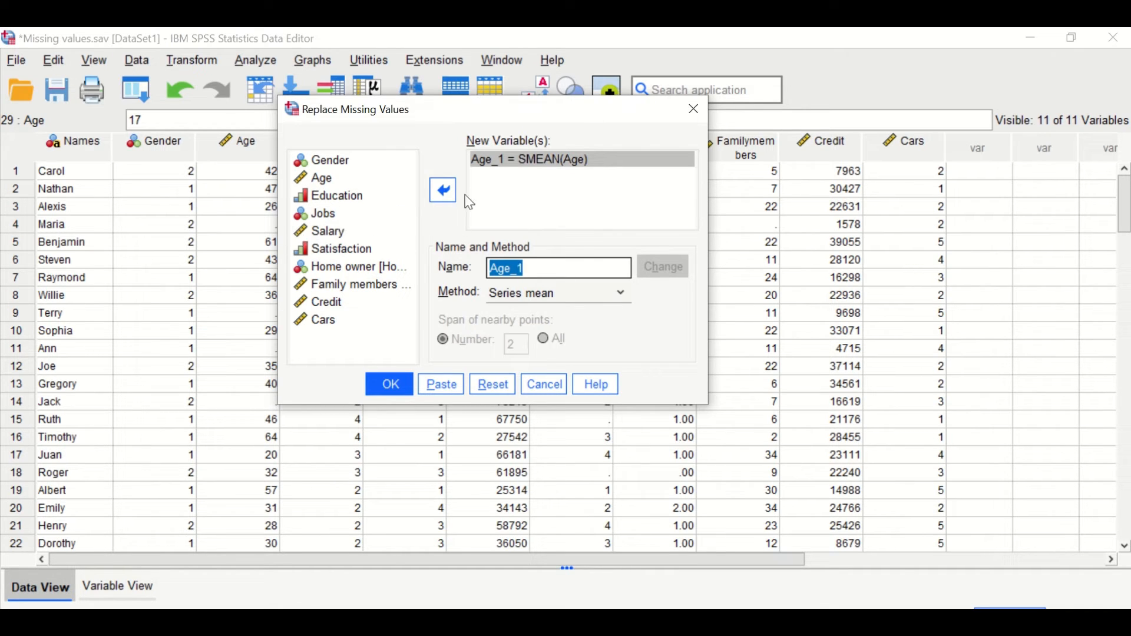
click(387, 383)
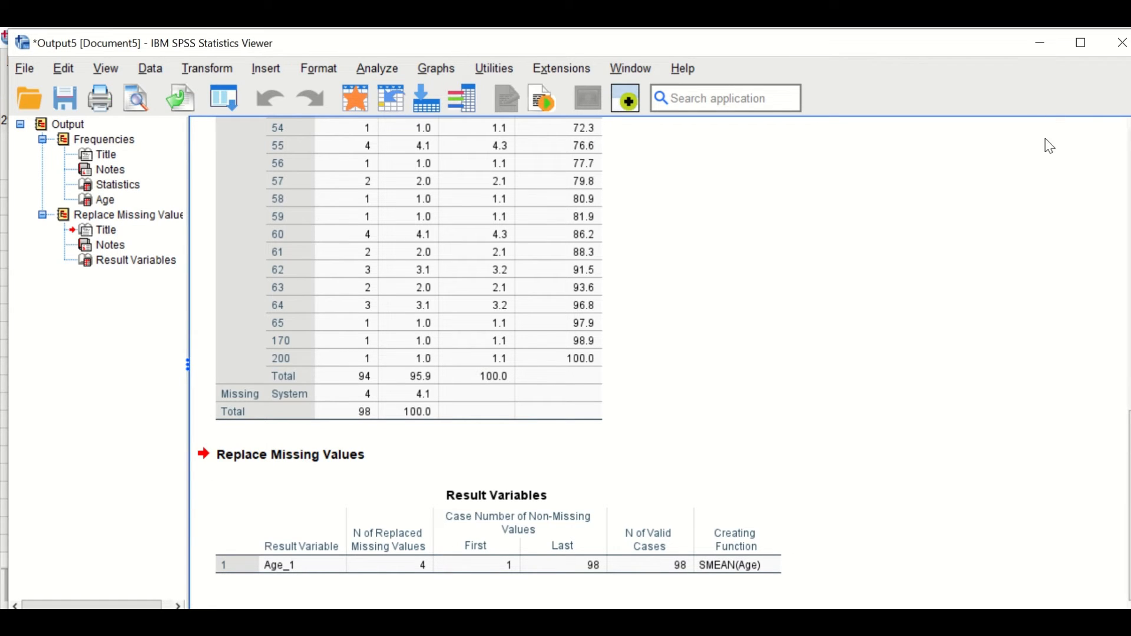
Return to the data and compare Age_1 with the original Age in case 4
click(1043, 43)
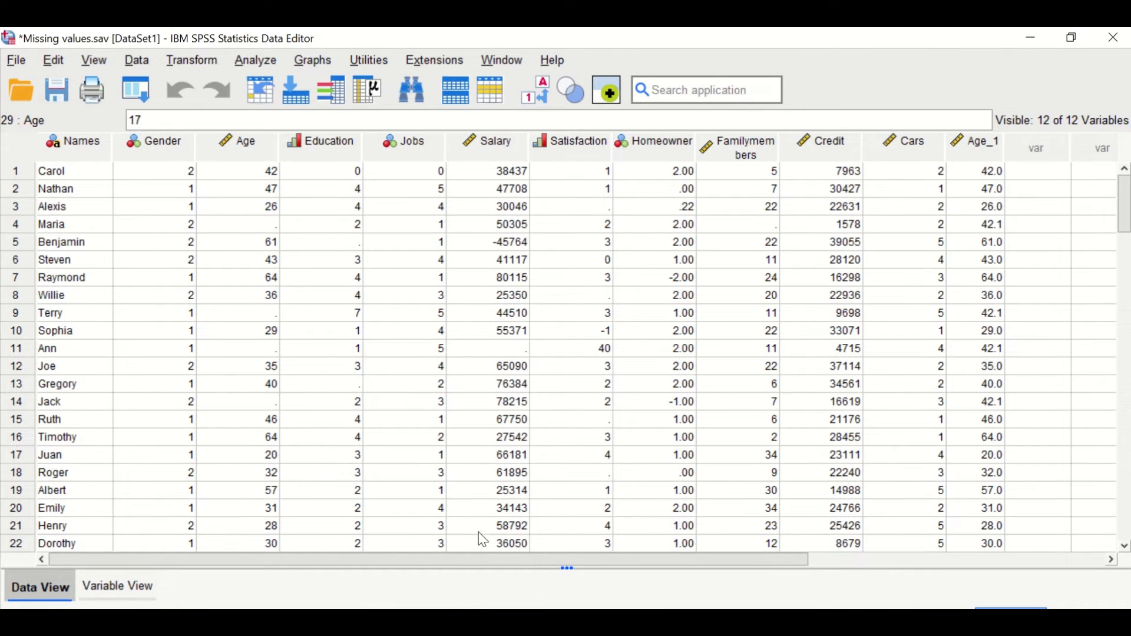
drag(486, 556, 535, 559)
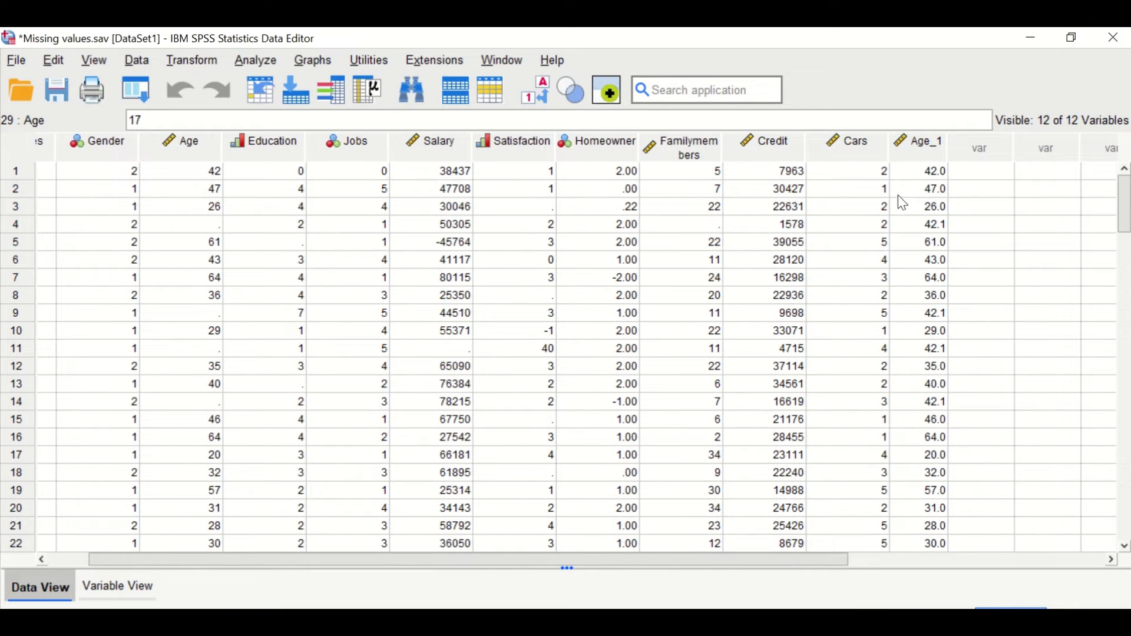
click(15, 227)
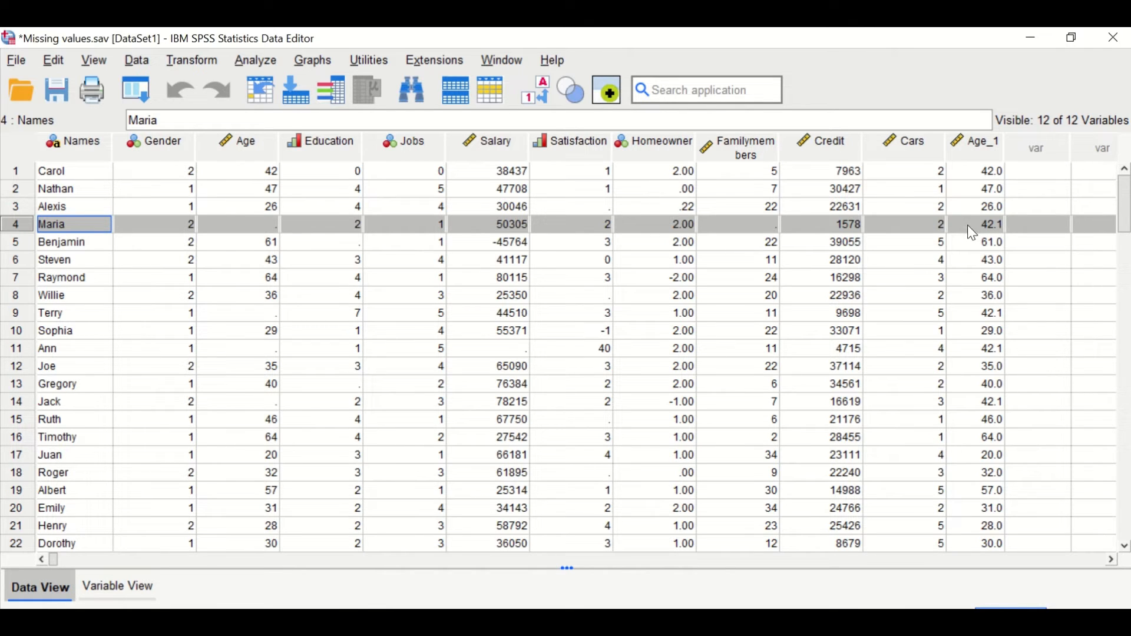
Run Frequencies for Age with the mean and median added to the statistics
click(143, 93)
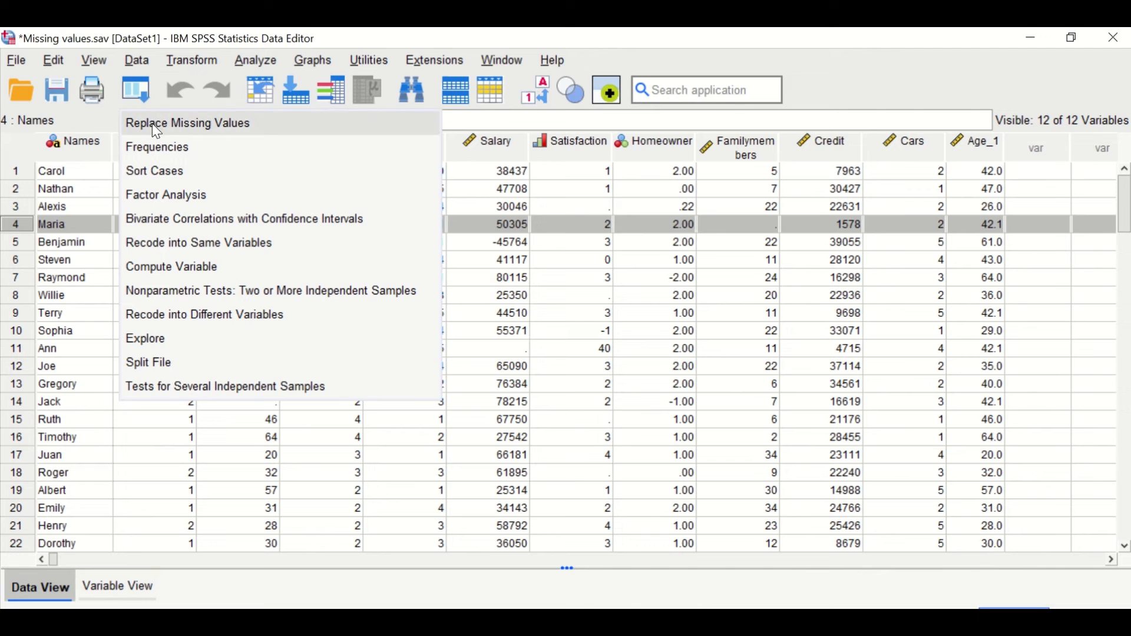
click(170, 148)
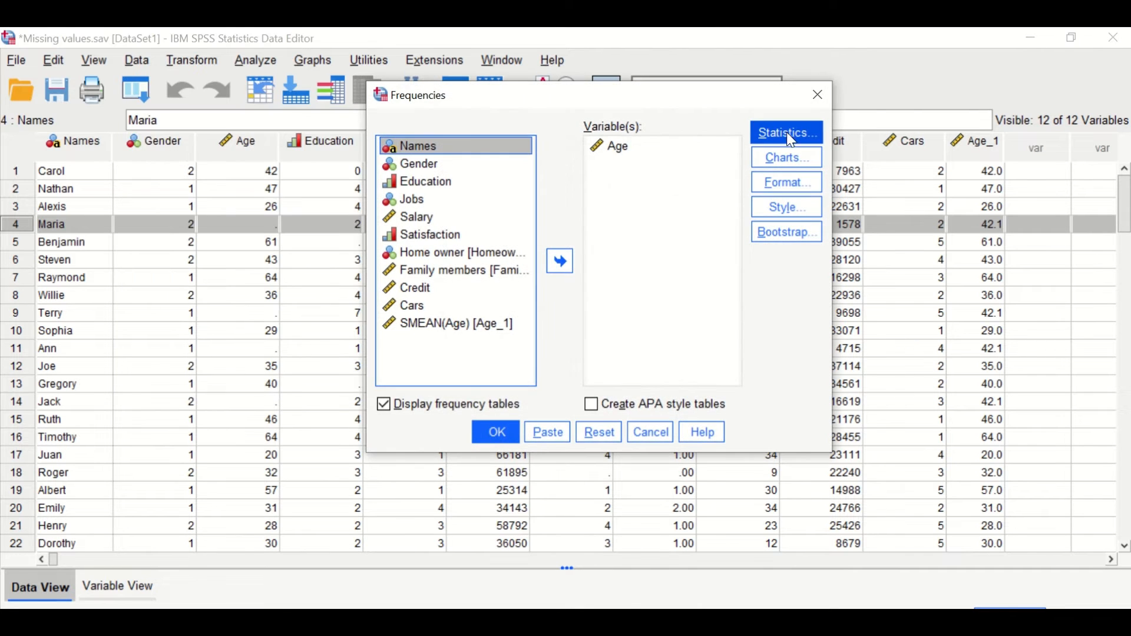
click(770, 134)
click(622, 208)
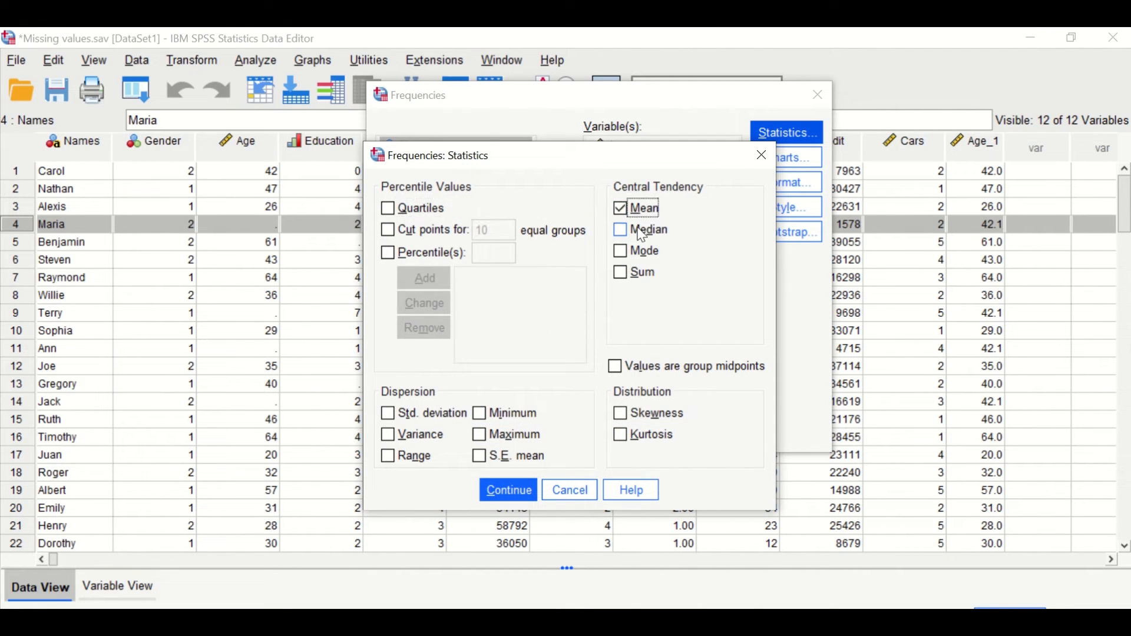
click(622, 230)
click(509, 491)
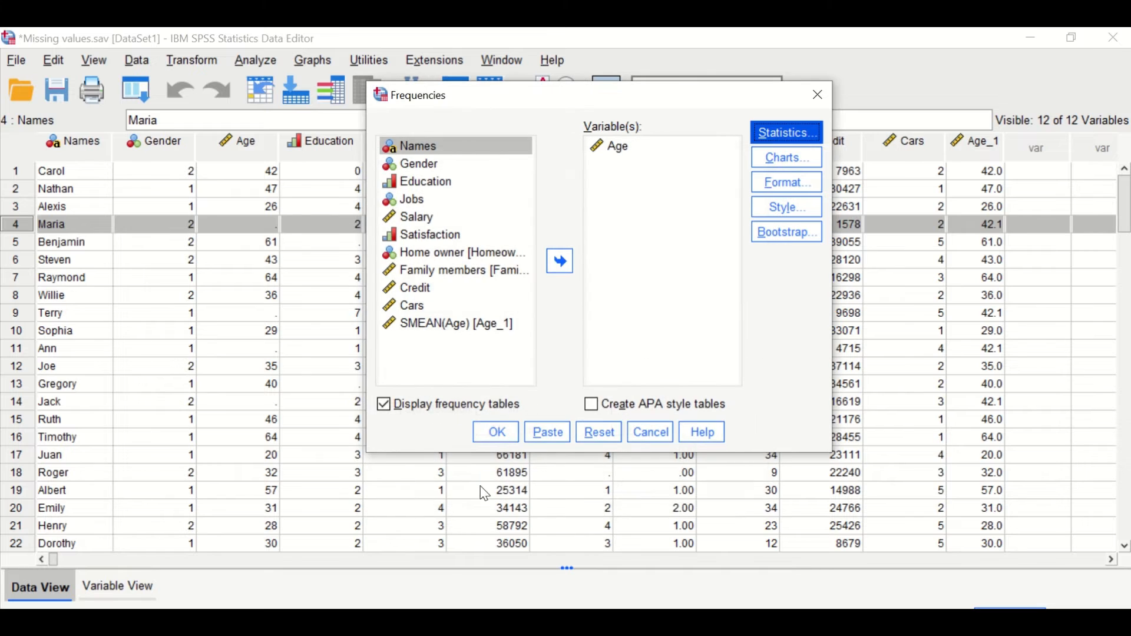
click(499, 425)
Check the mean in the Age statistics table against the Age_1 values of cases 4 and 9
click(328, 230)
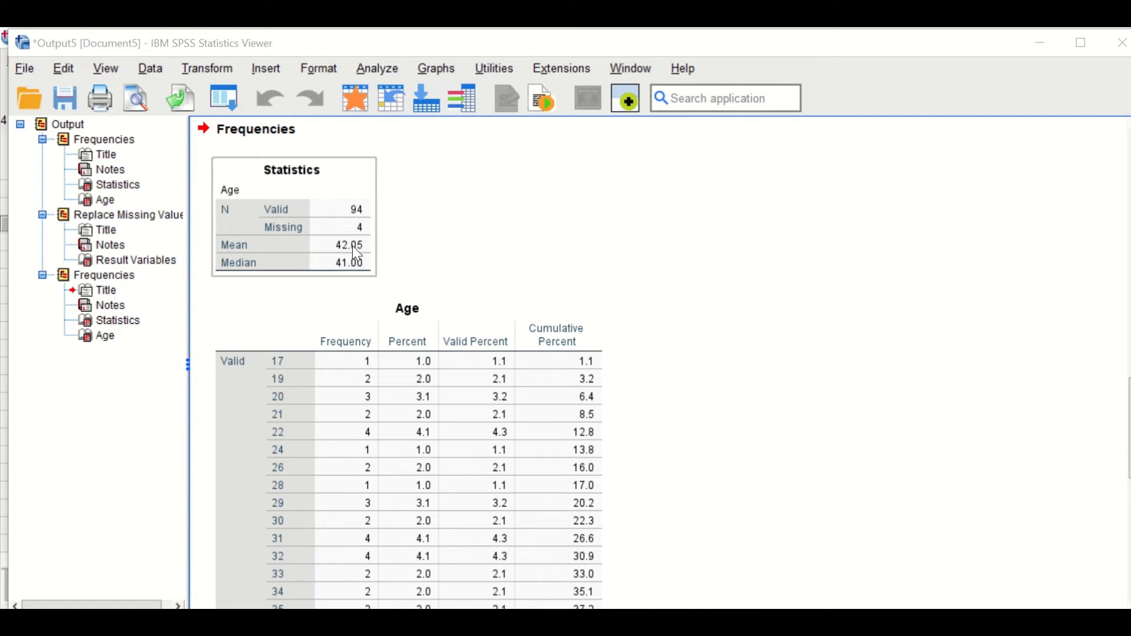
click(446, 249)
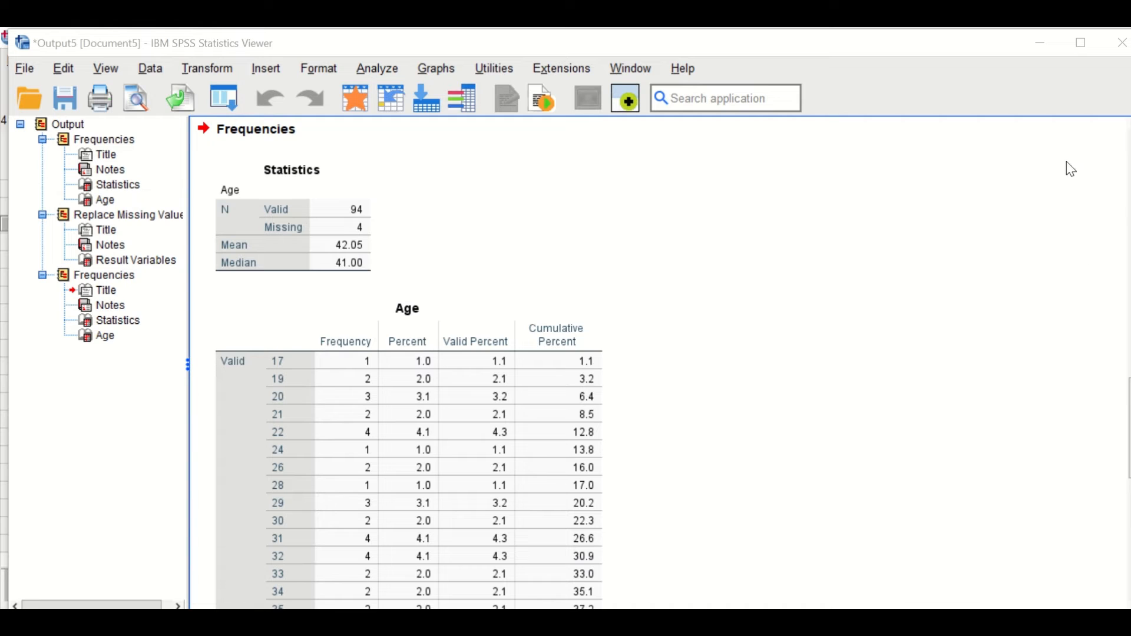
click(1041, 43)
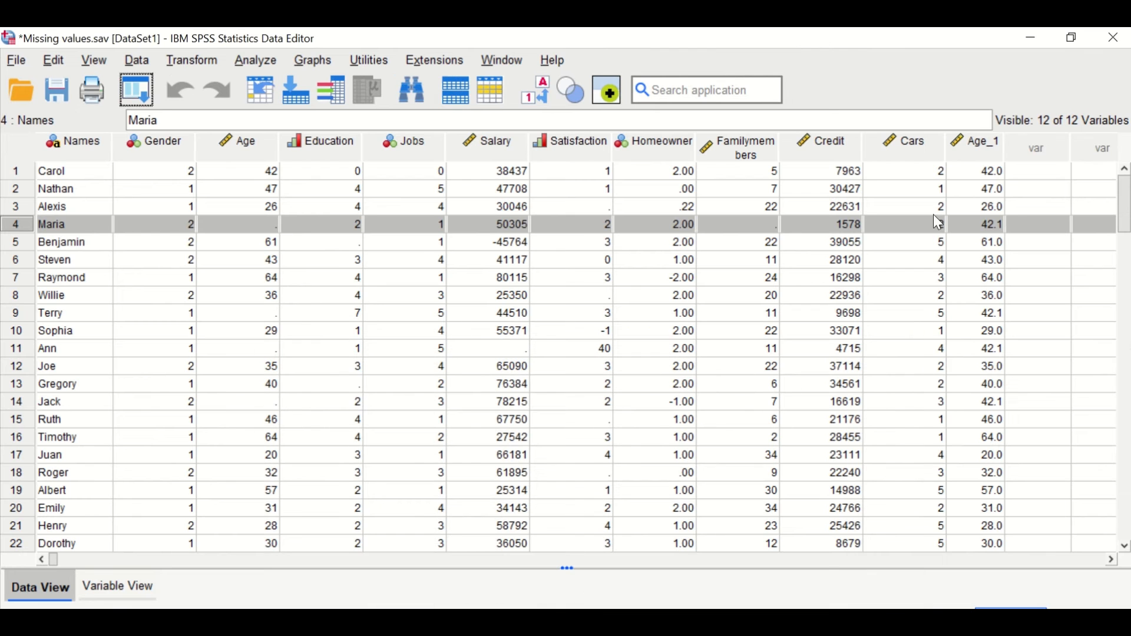
click(15, 314)
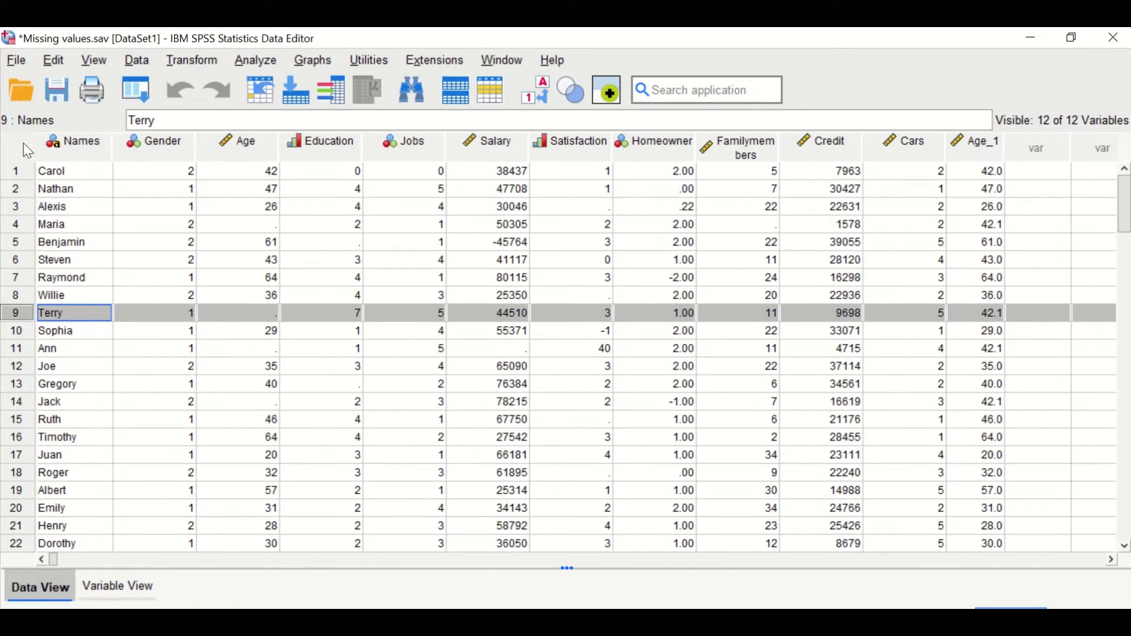
Check how the Education variable is defined and look over its codes in the data
click(330, 147)
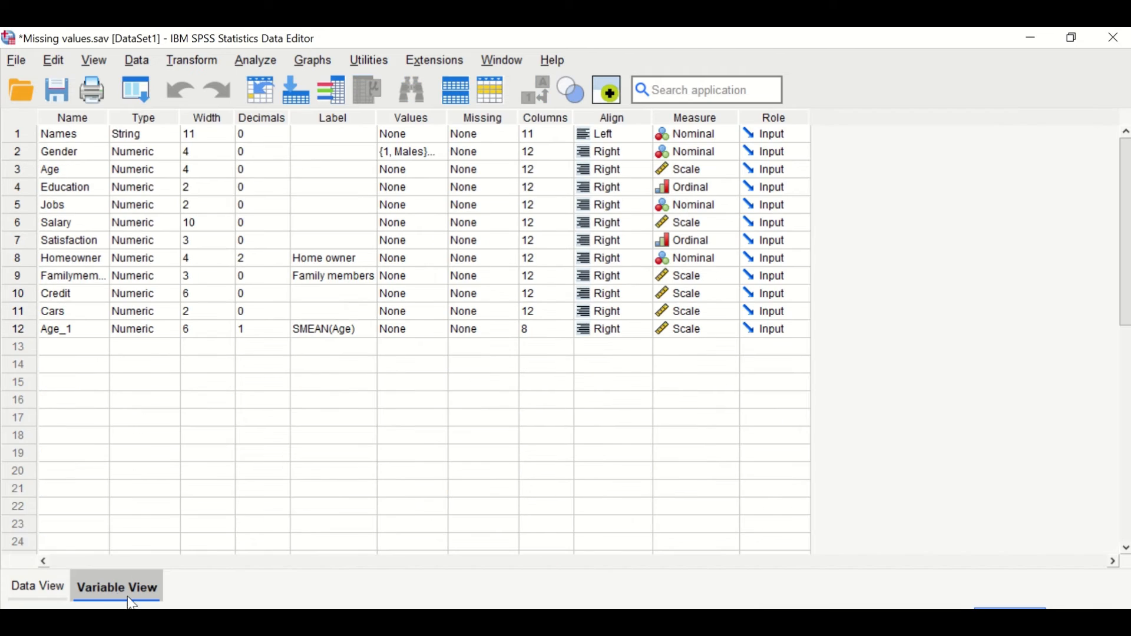
click(127, 591)
click(9, 188)
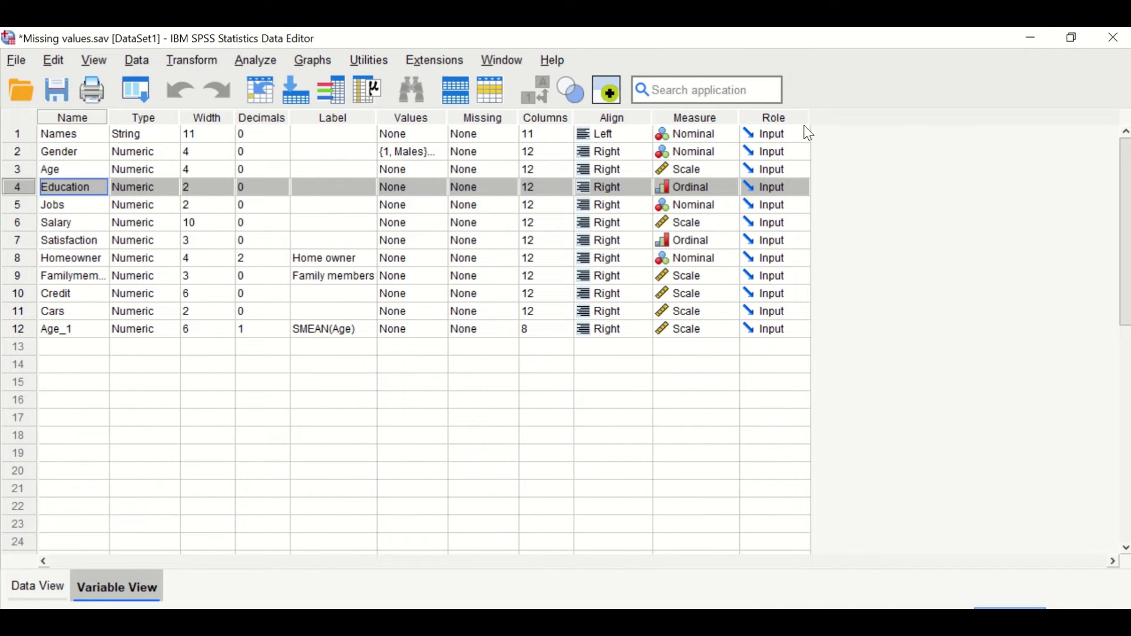
click(33, 585)
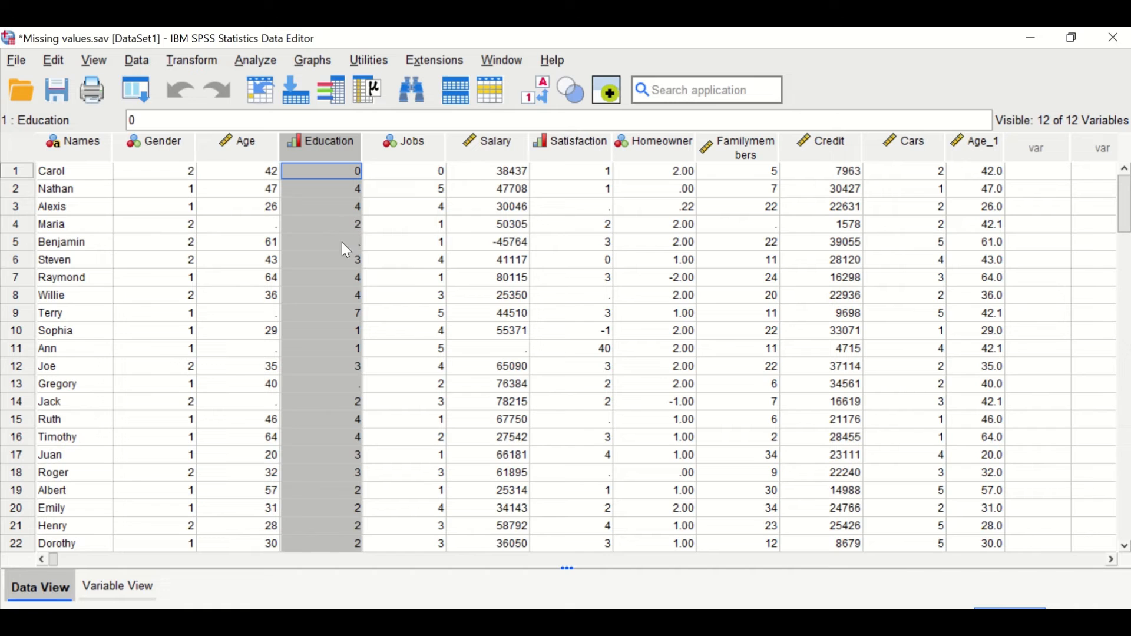
Start value labels for Education, defining 1 as GCSE and 2 as B.Sc
click(101, 588)
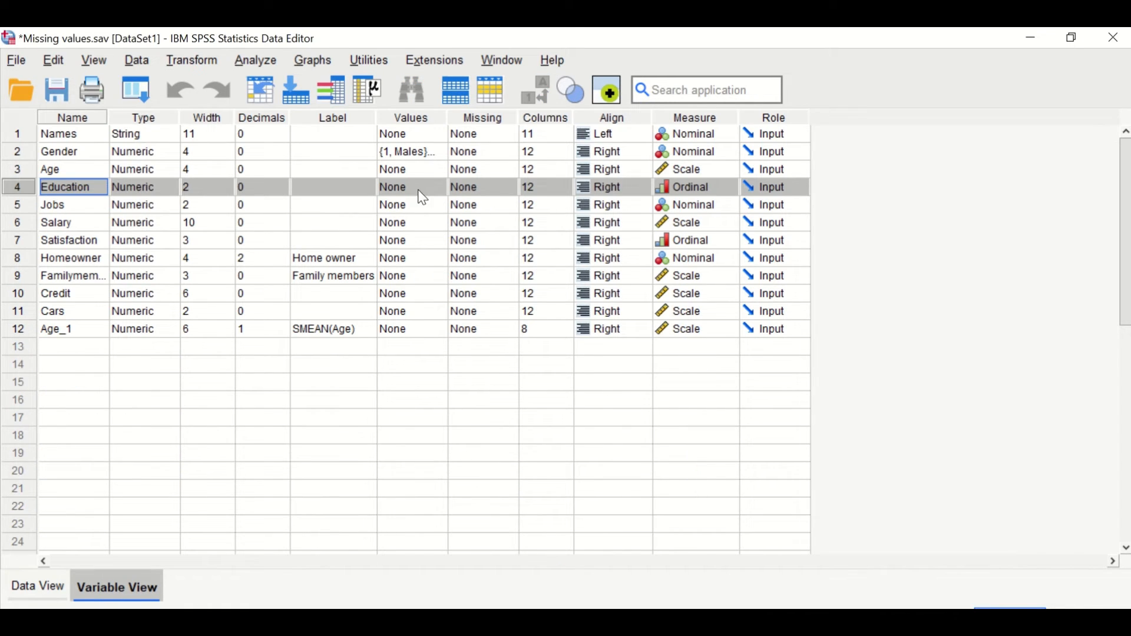
click(437, 189)
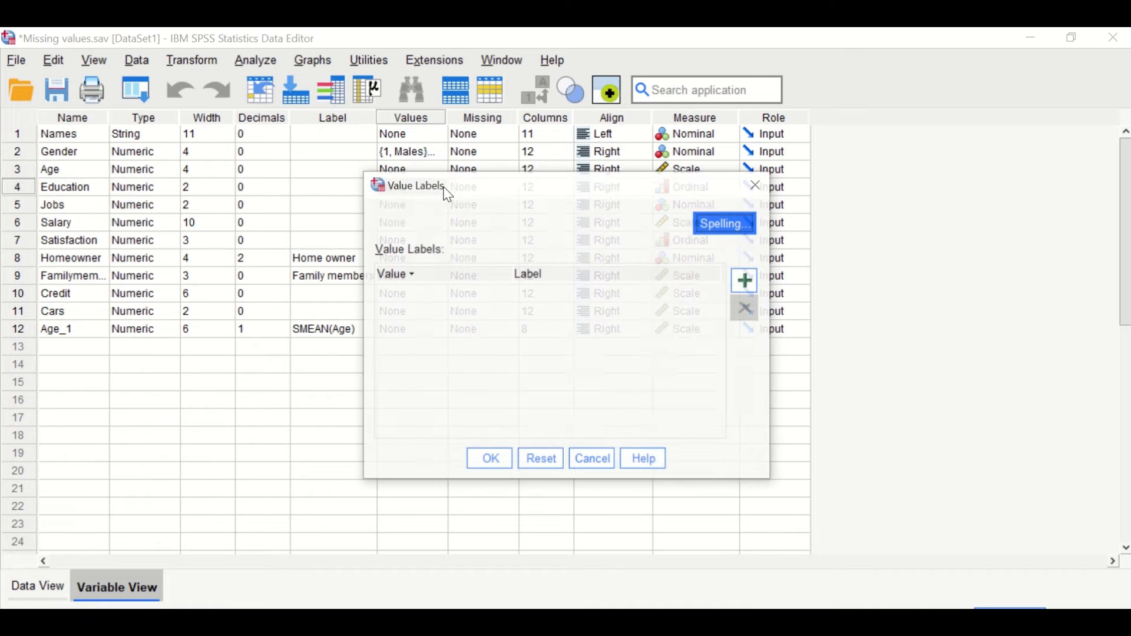
drag(504, 186, 450, 217)
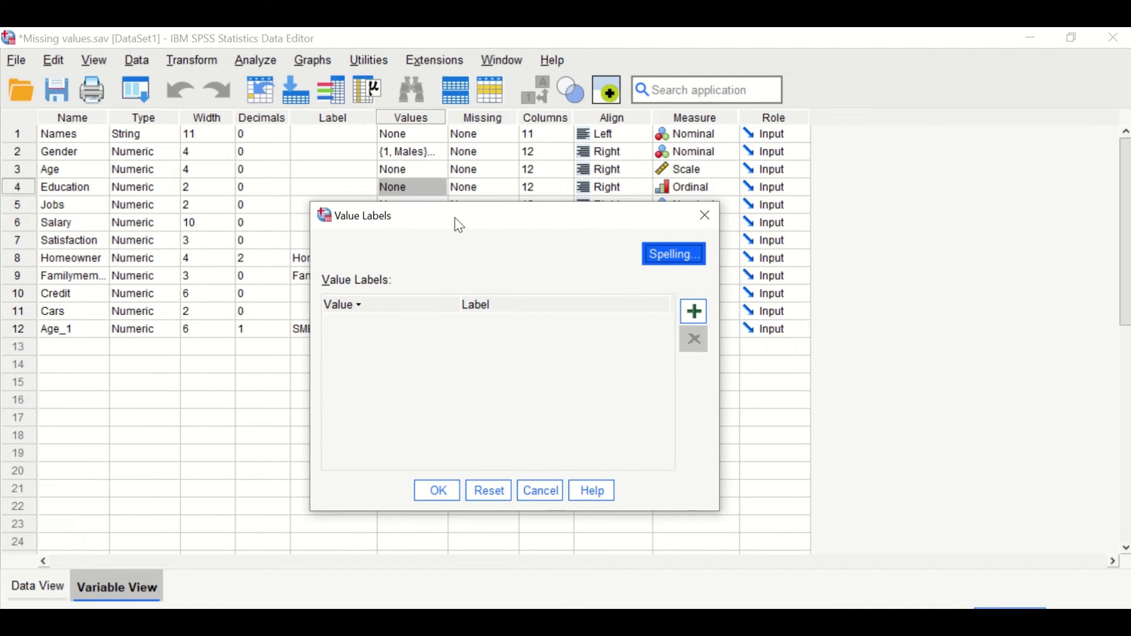
click(693, 314)
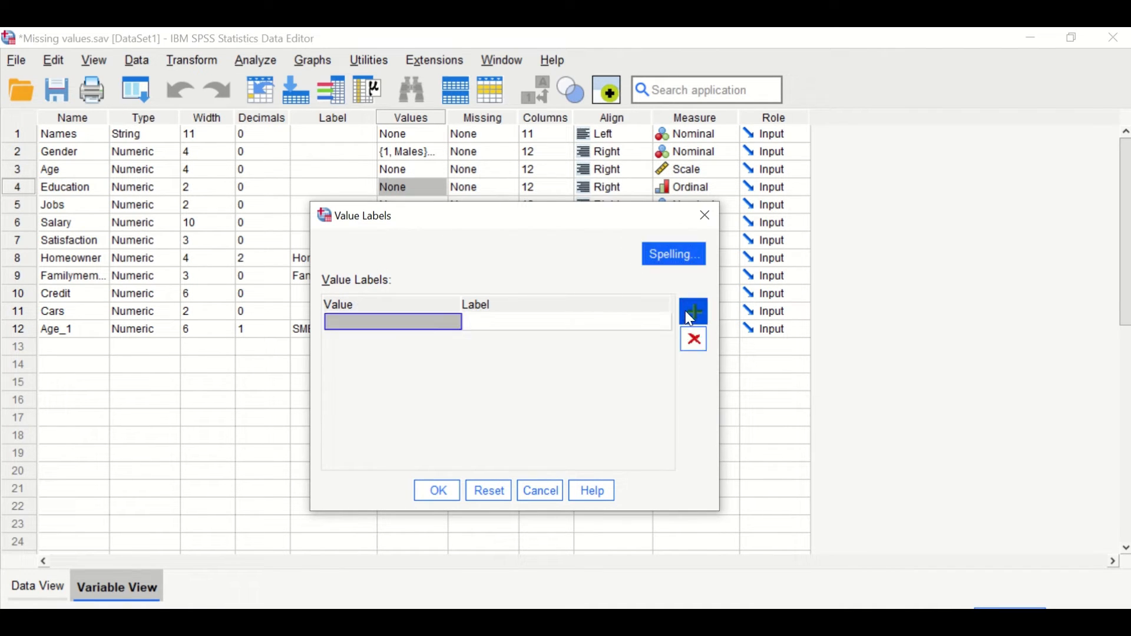
text(1)
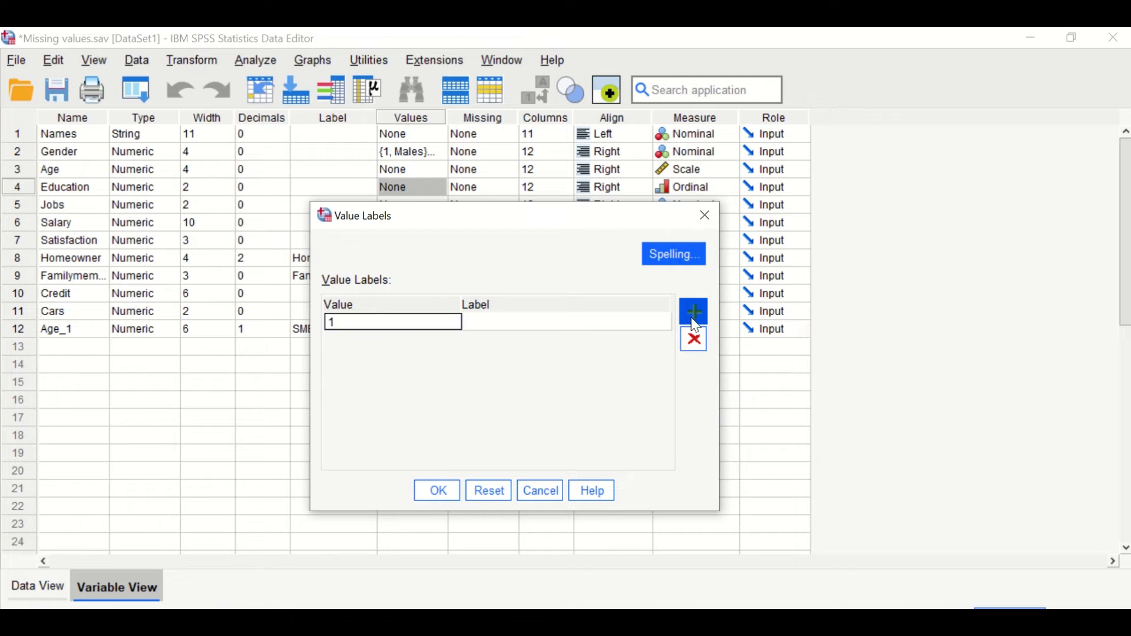
click(577, 323)
text(GCSE)
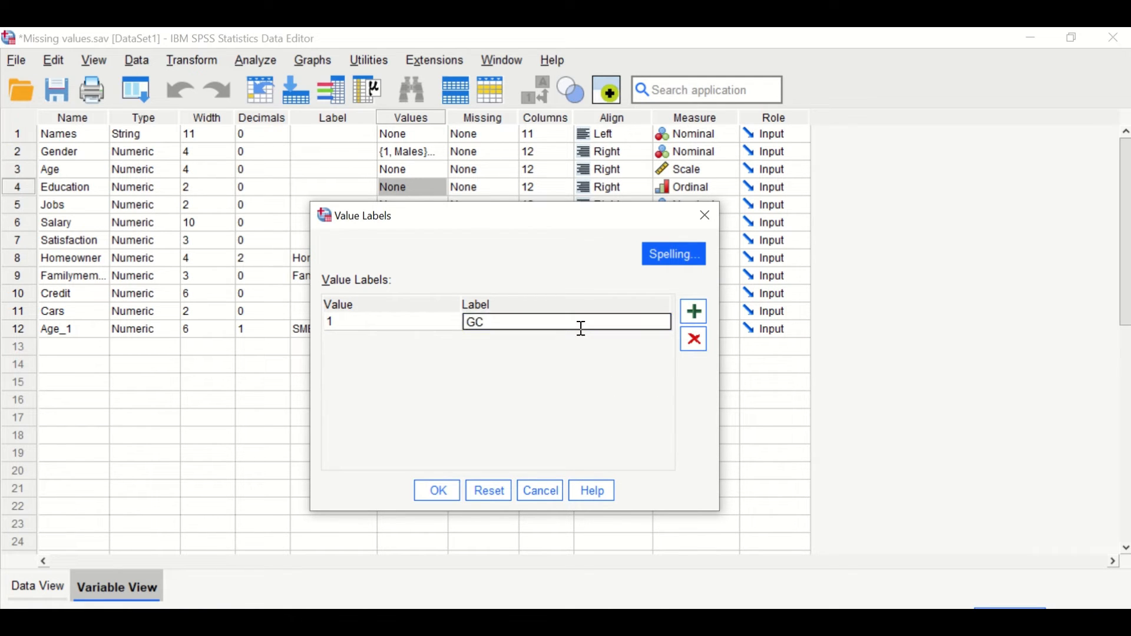
click(694, 311)
text(2)
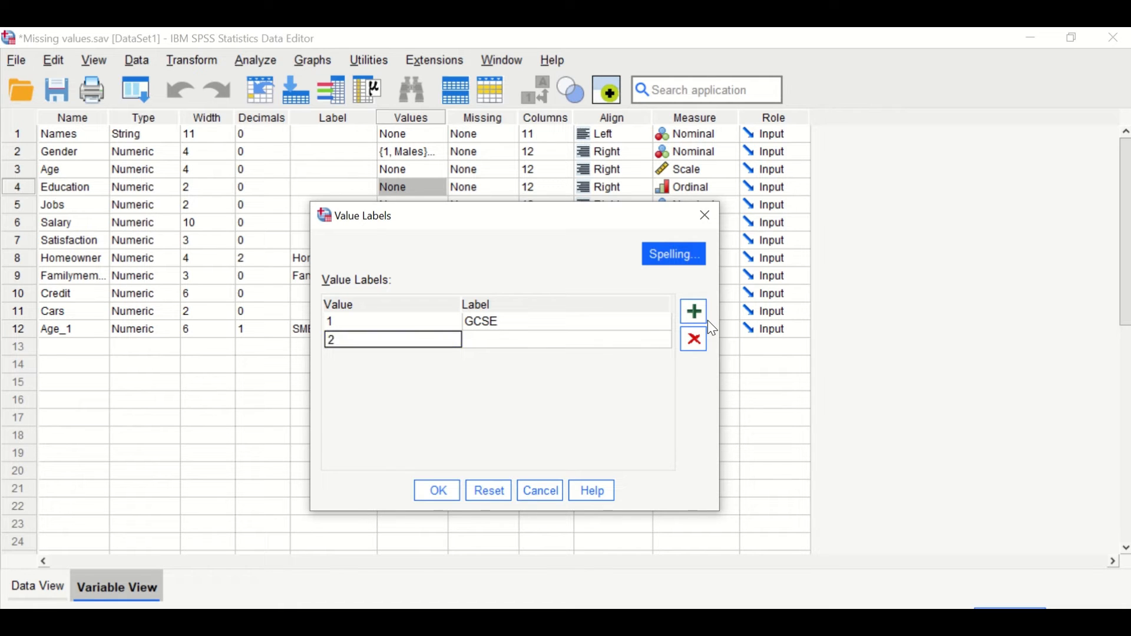
click(548, 346)
text(B)
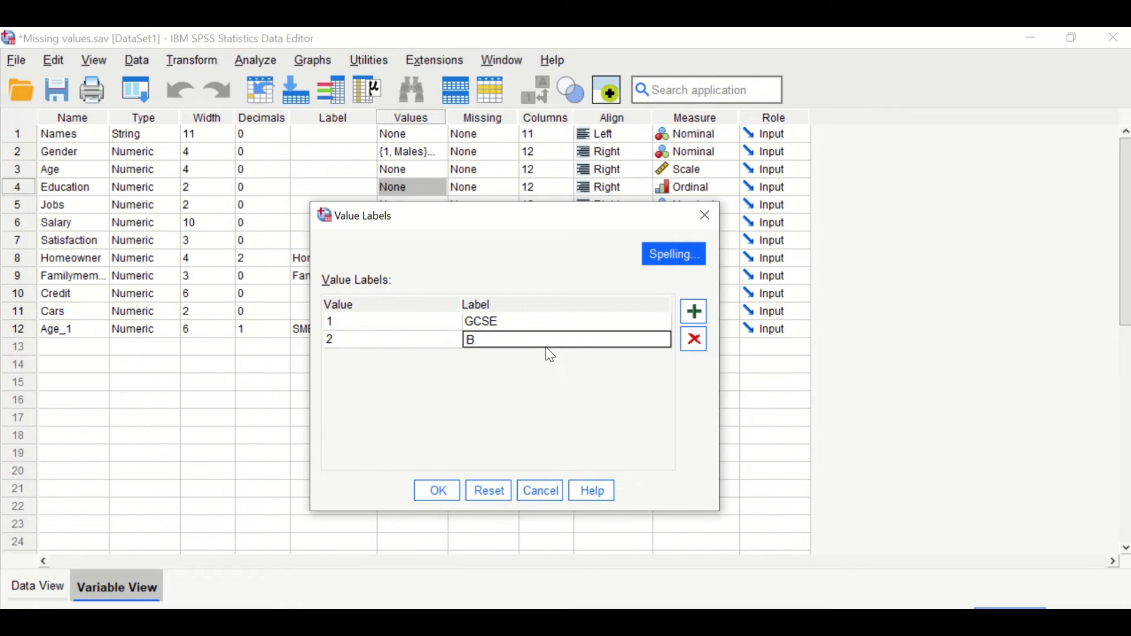
text(.Sc.)
Add the Education value labels 3 as M.Sc. and 4 as PhD, and apply the labels
click(694, 311)
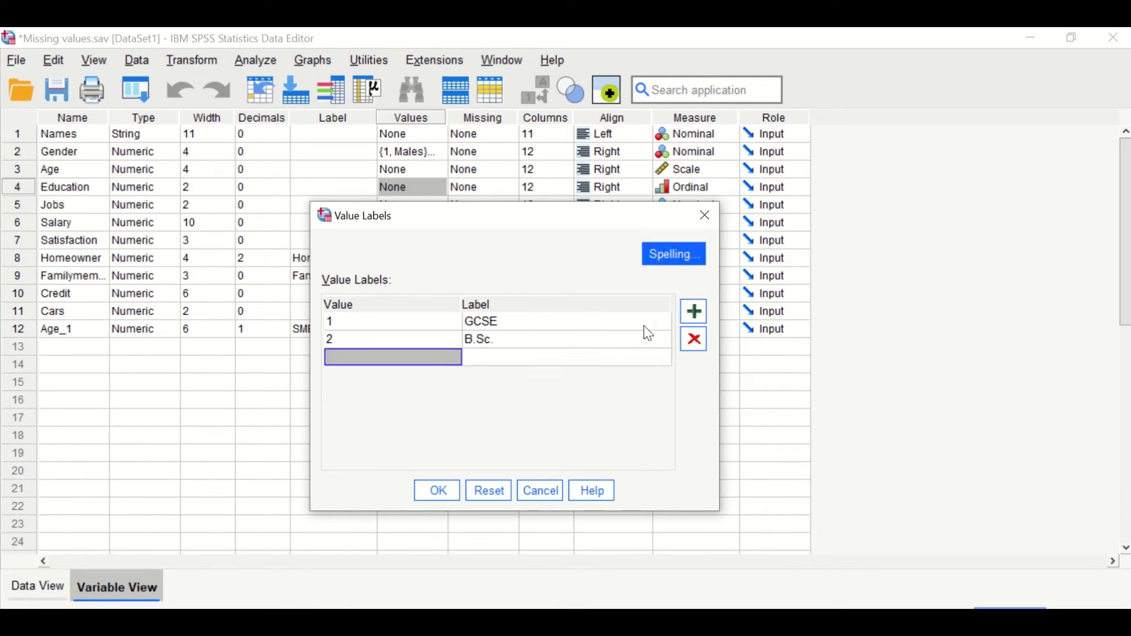
text(3)
click(570, 361)
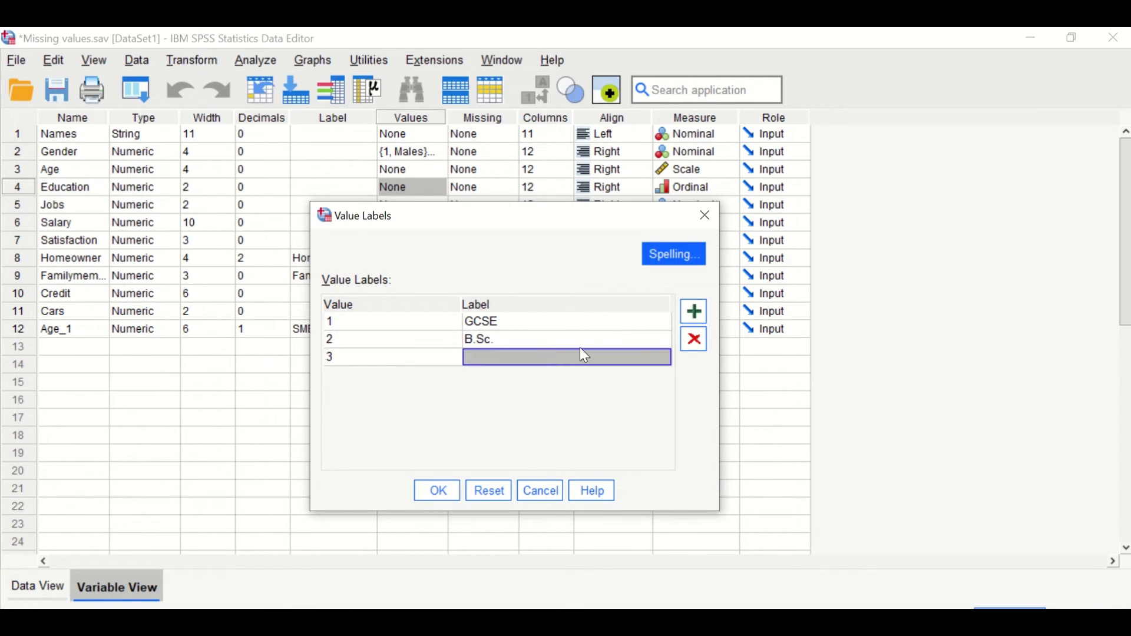
text(M.sc.)
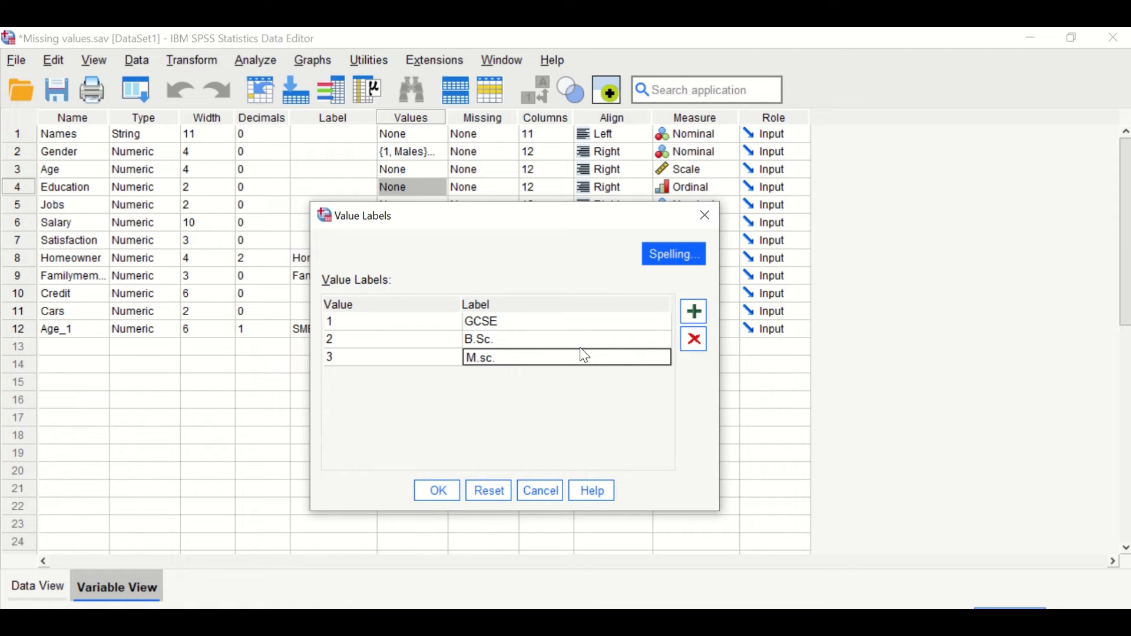
double_click(495, 358)
key(BackSpace)
text(M.Sc.)
click(699, 320)
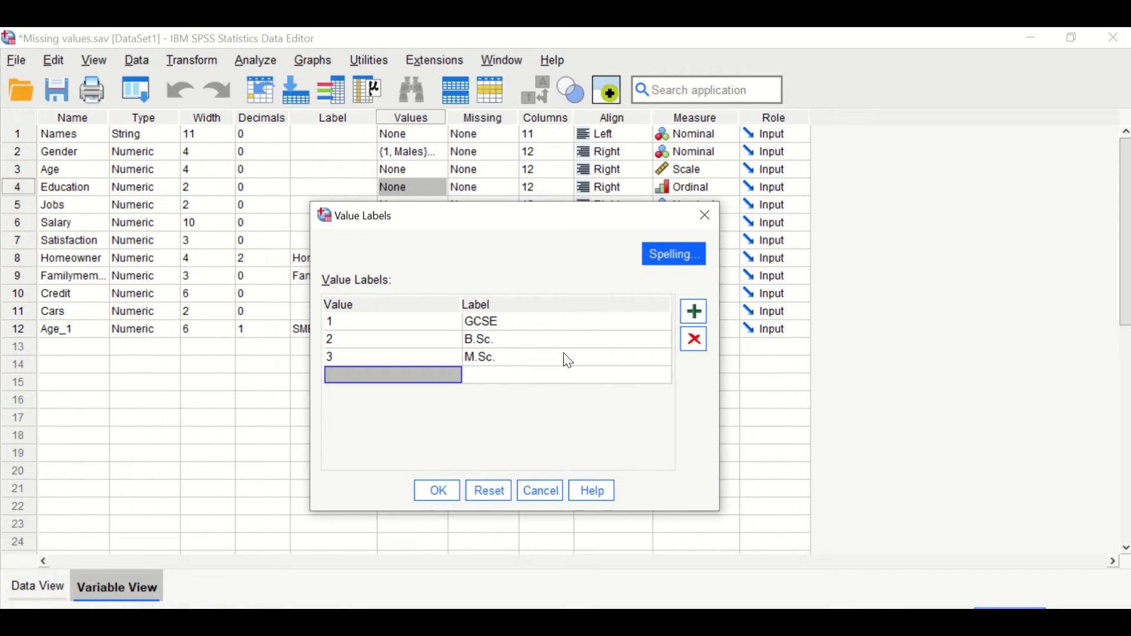
text(4)
click(486, 374)
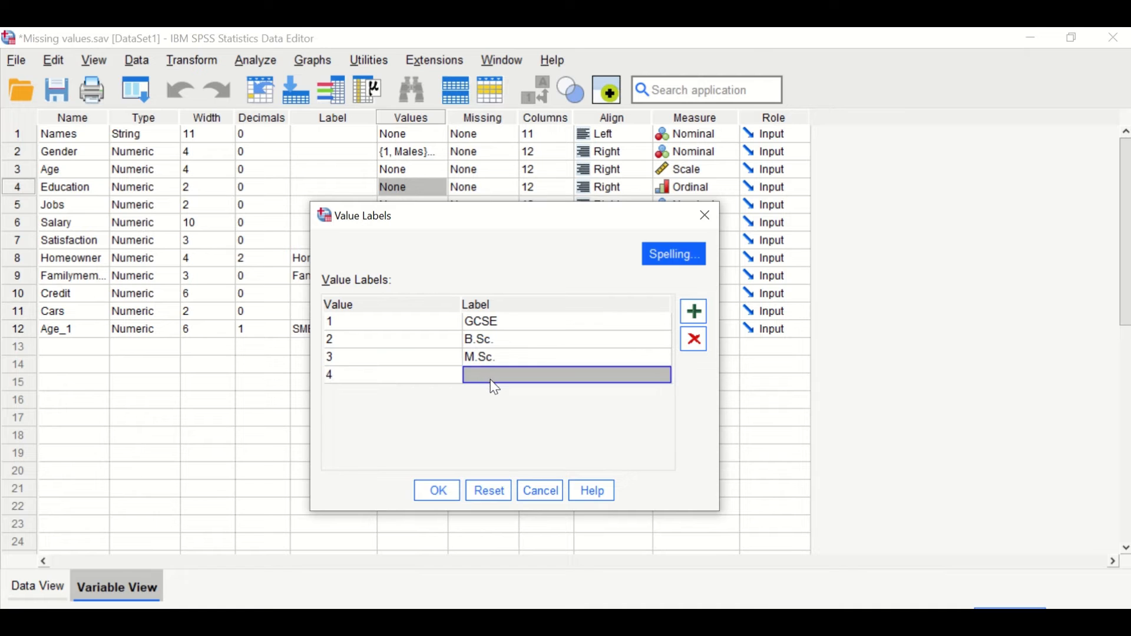
text(PhD)
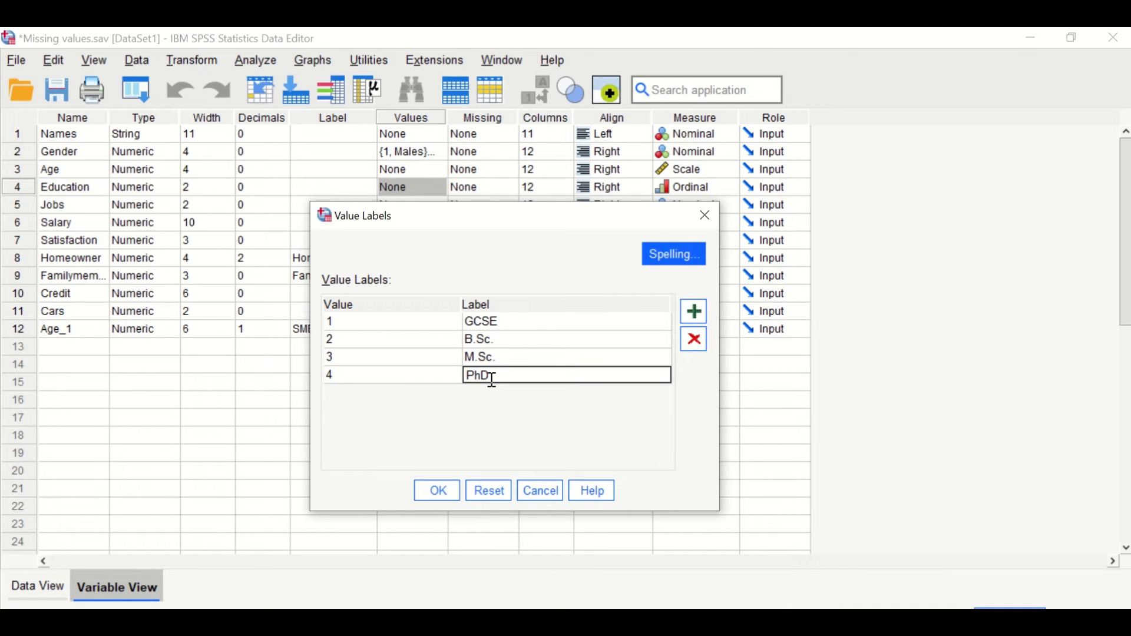
click(439, 495)
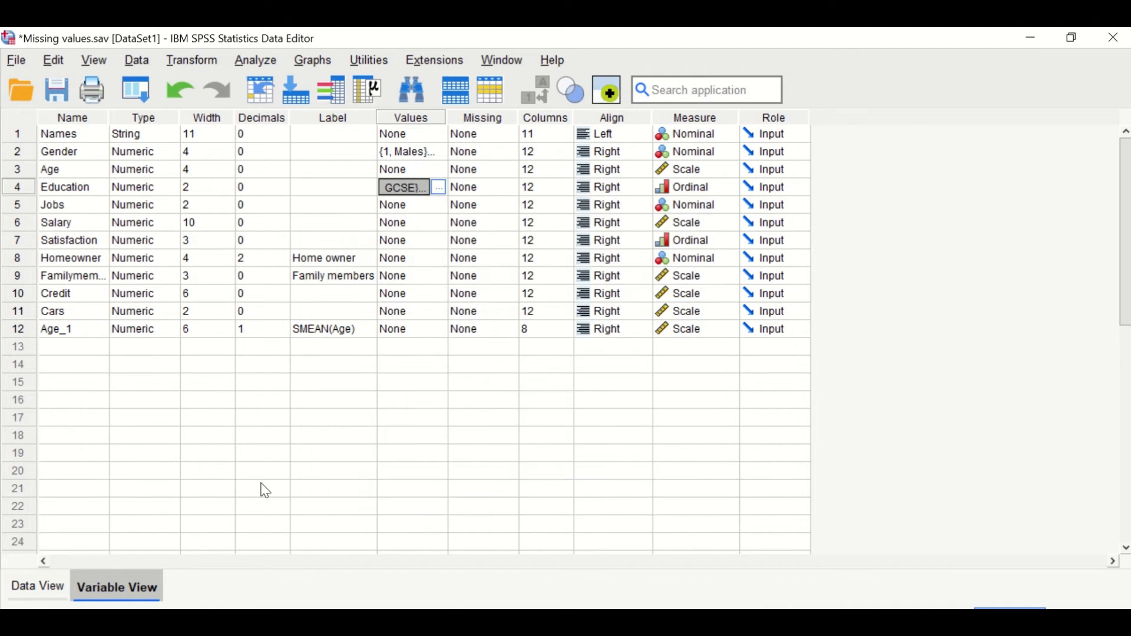
Display the data as numeric codes instead of value labels to check the Education column
click(26, 592)
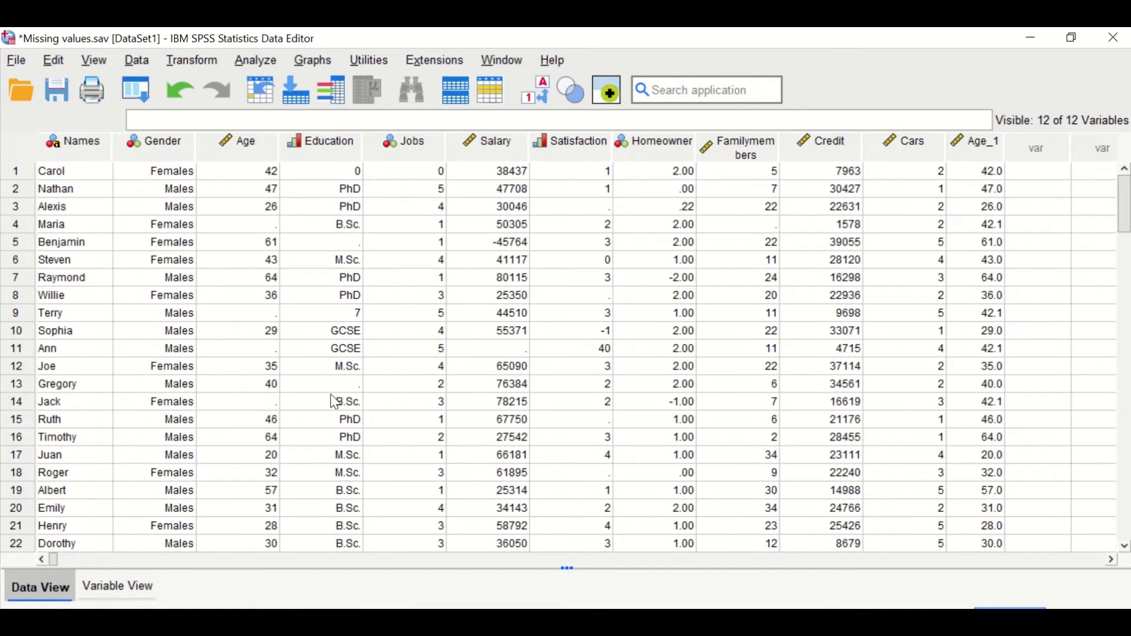
click(540, 94)
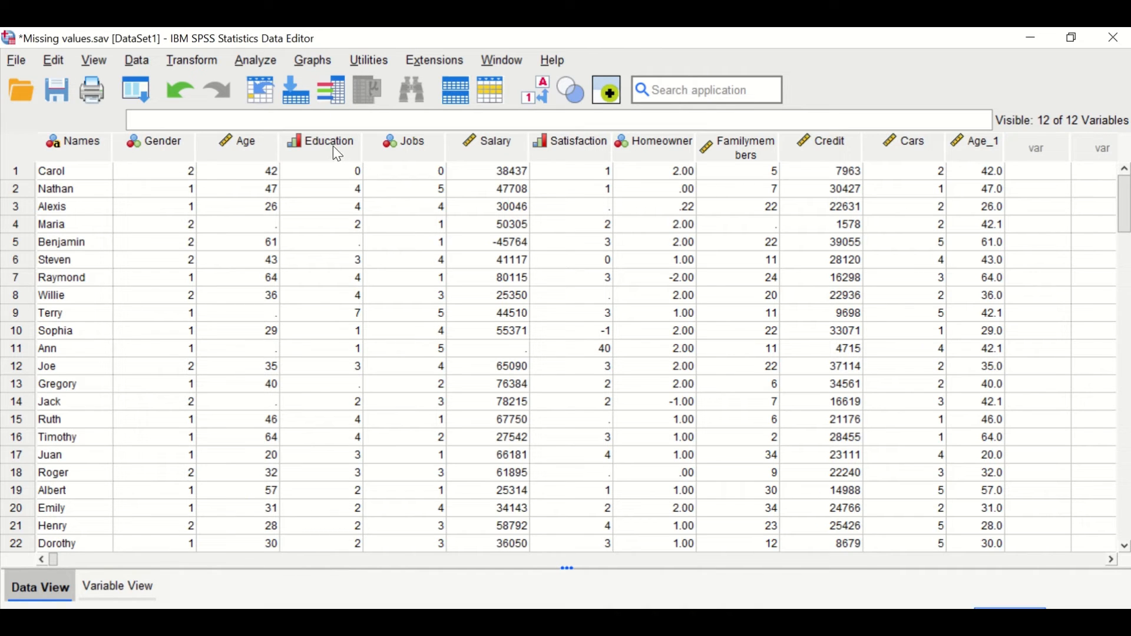
mouse_move(333, 147)
Set up a Frequencies analysis with Education as the analysed variable in place of Age
click(137, 89)
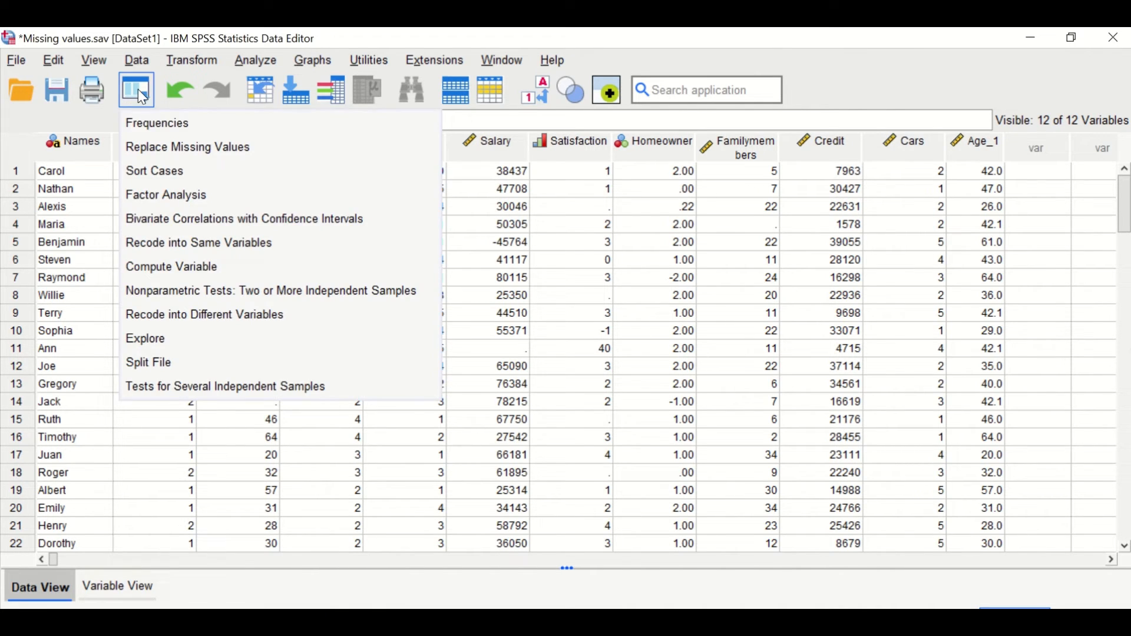
click(159, 122)
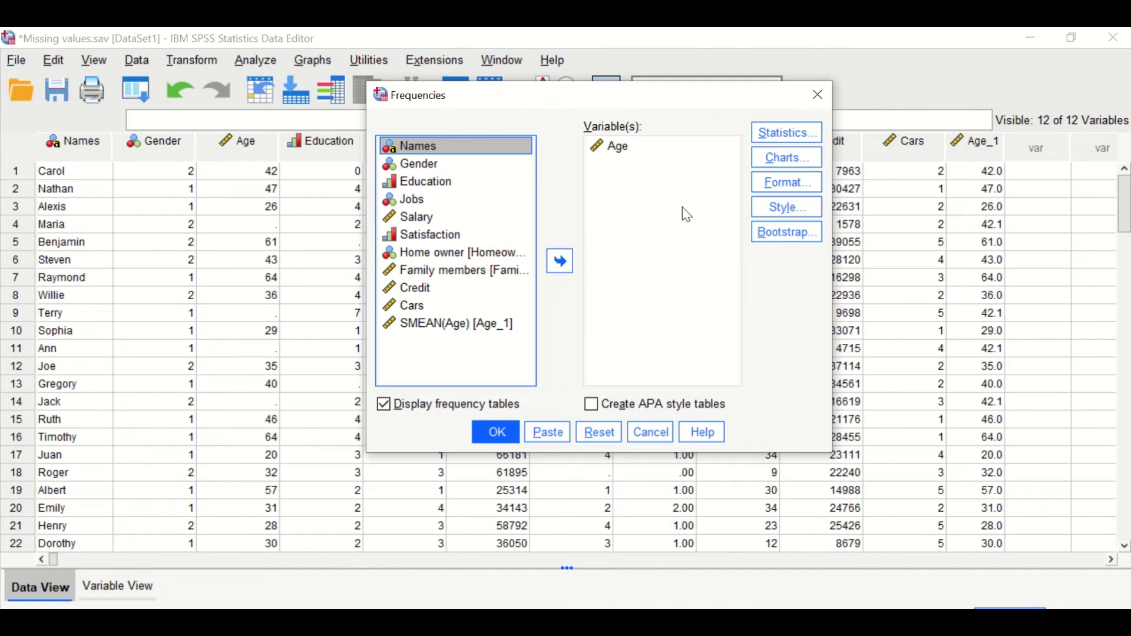
click(640, 148)
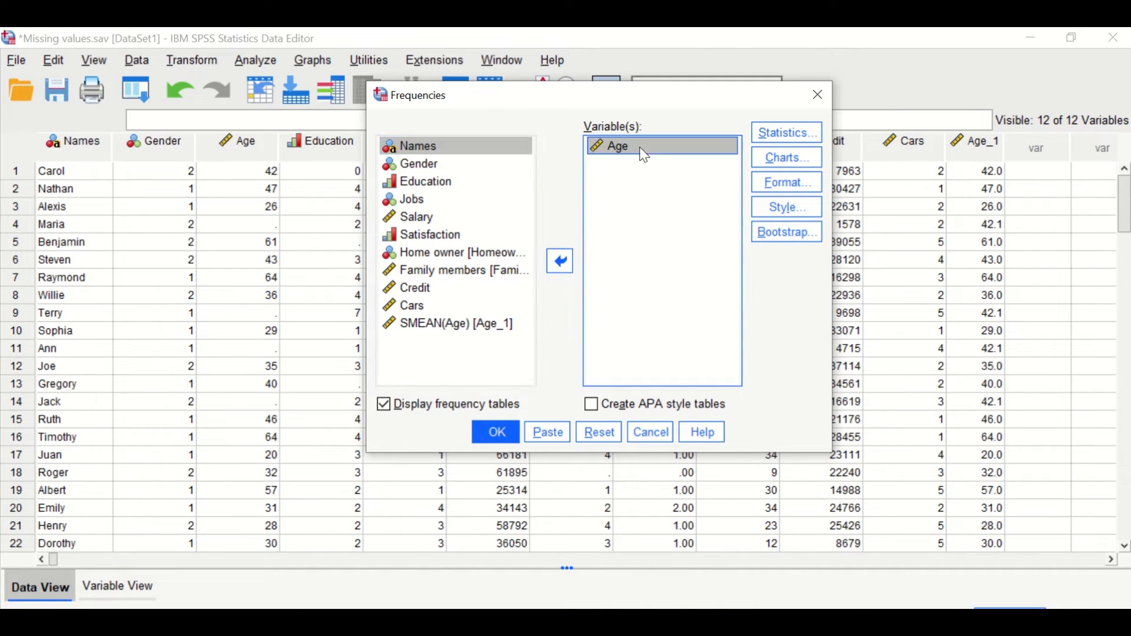
click(562, 262)
click(436, 201)
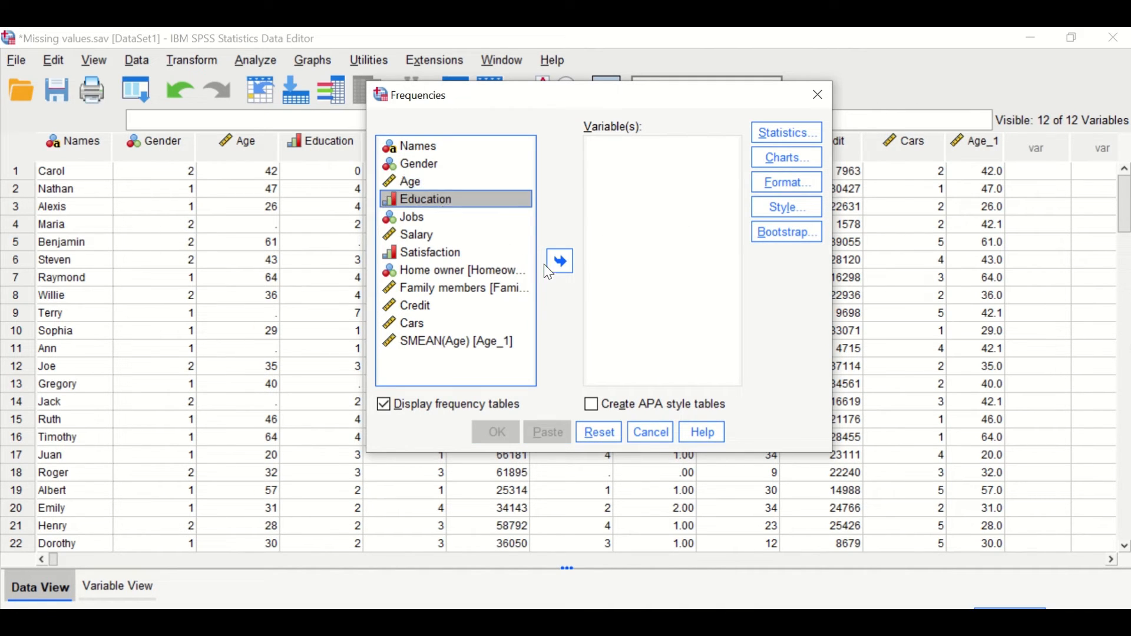
click(549, 263)
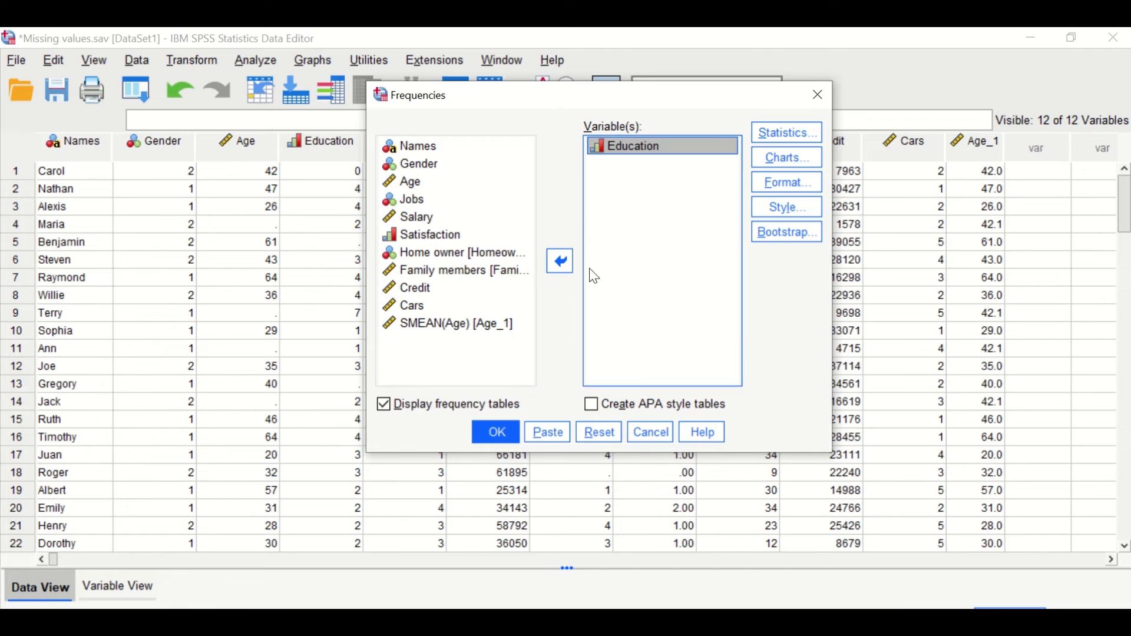
Add the minimum and maximum to the Frequencies statistics and run the analysis for Education
click(790, 131)
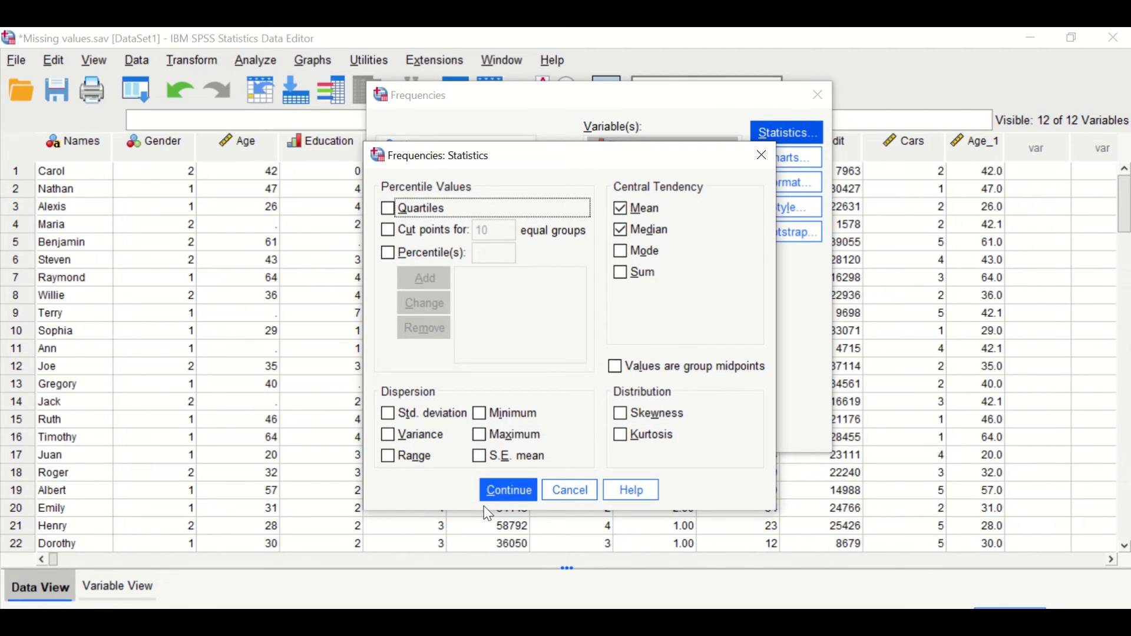
click(511, 412)
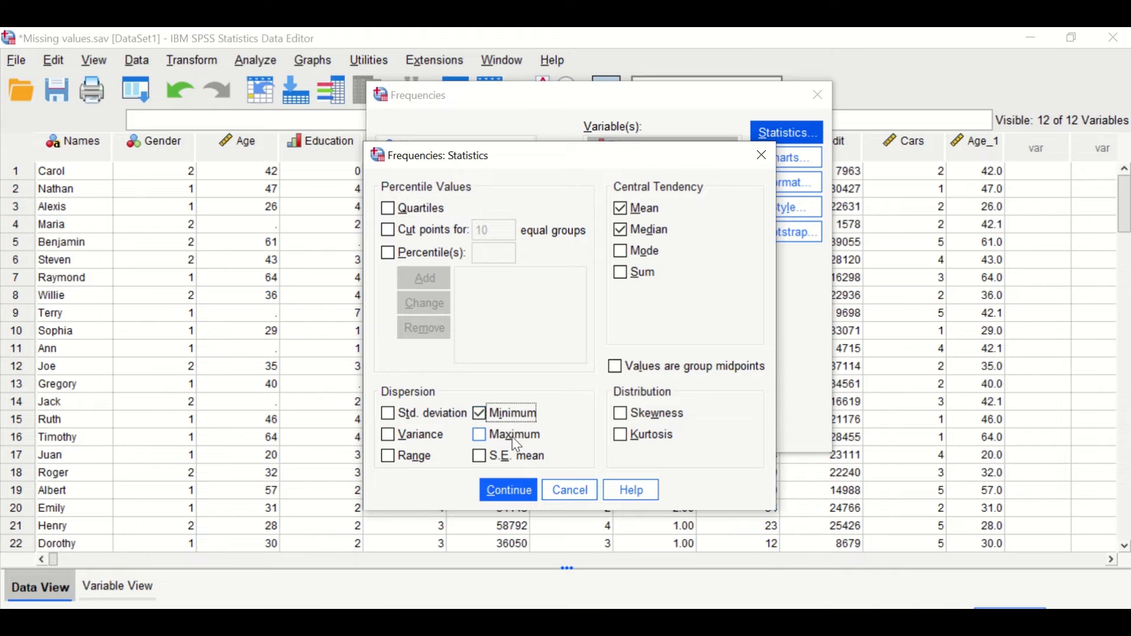
click(506, 490)
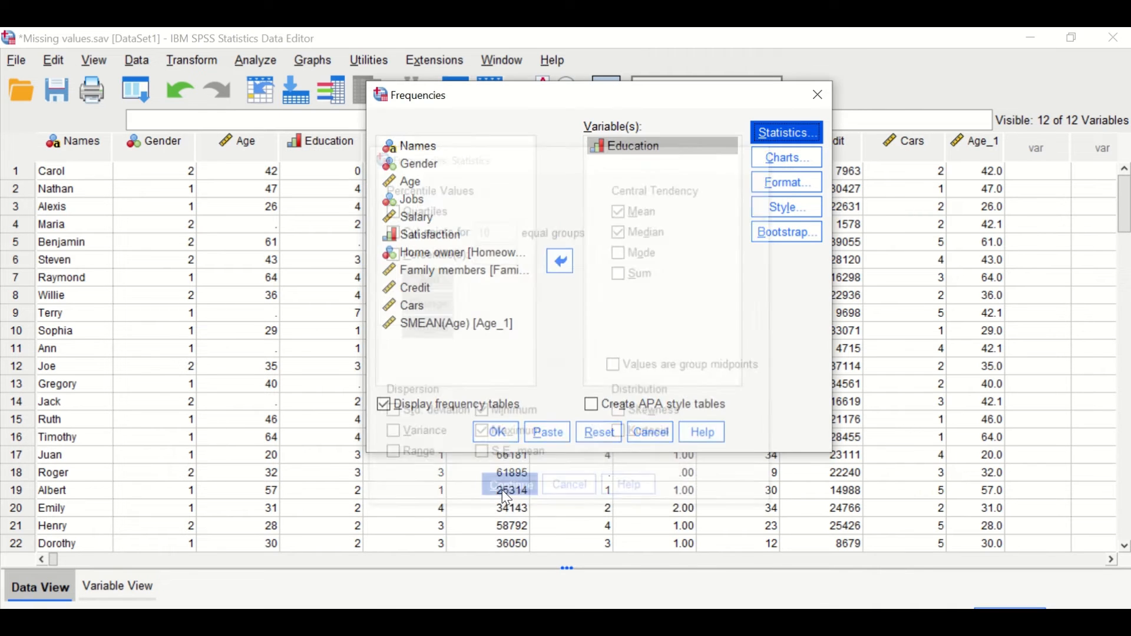
click(501, 431)
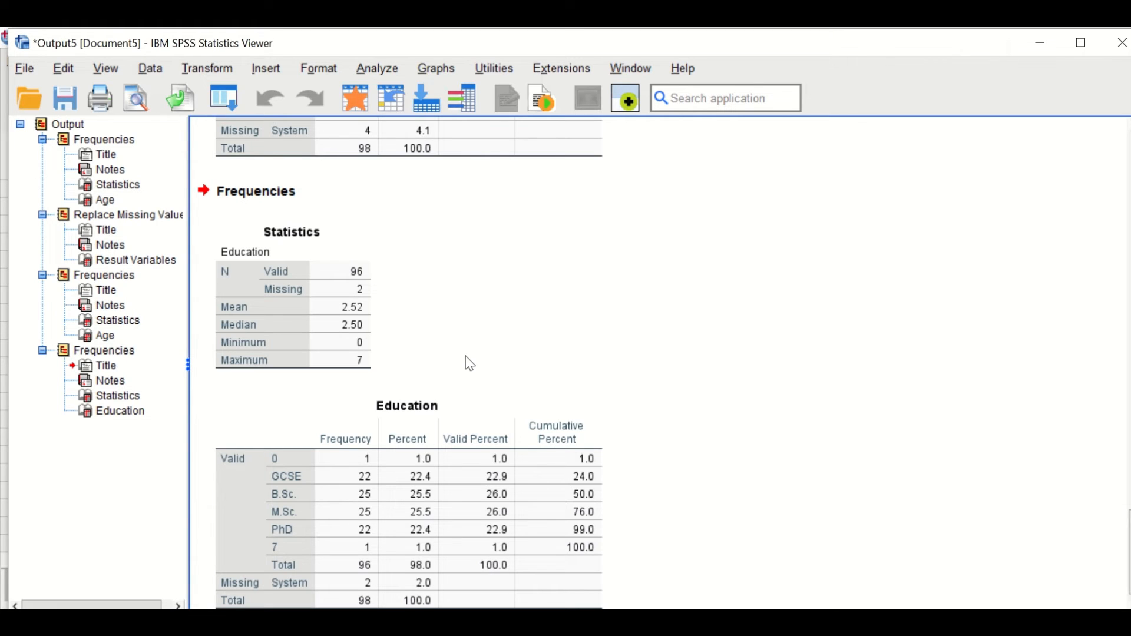
Examine the Education statistics and frequency tables in the output, and look over the Education column in the data
click(360, 365)
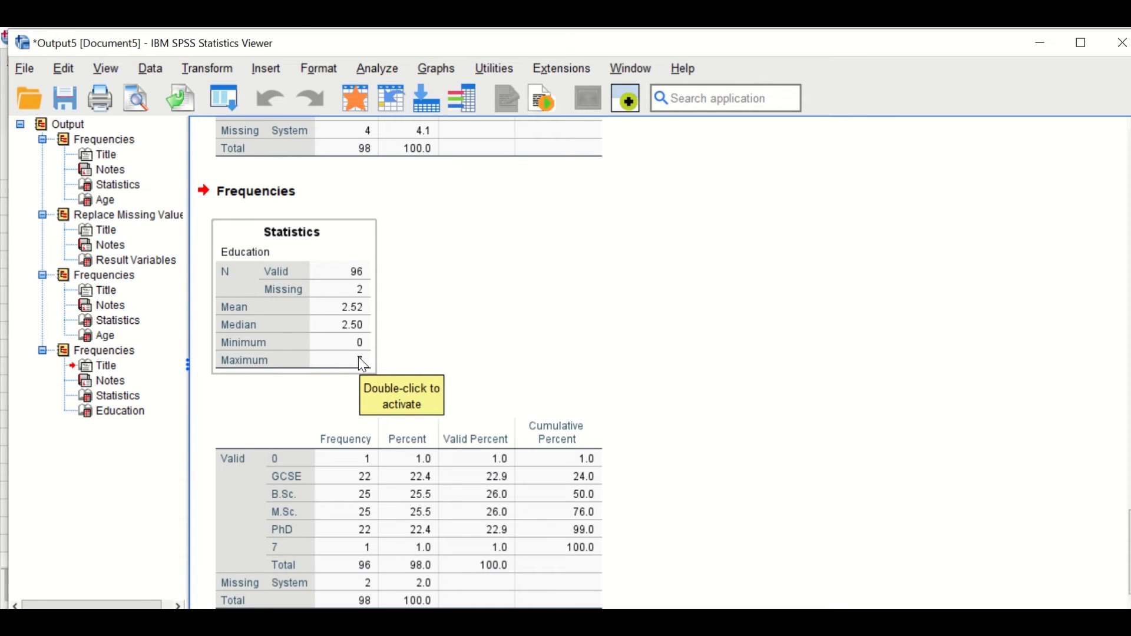
click(906, 406)
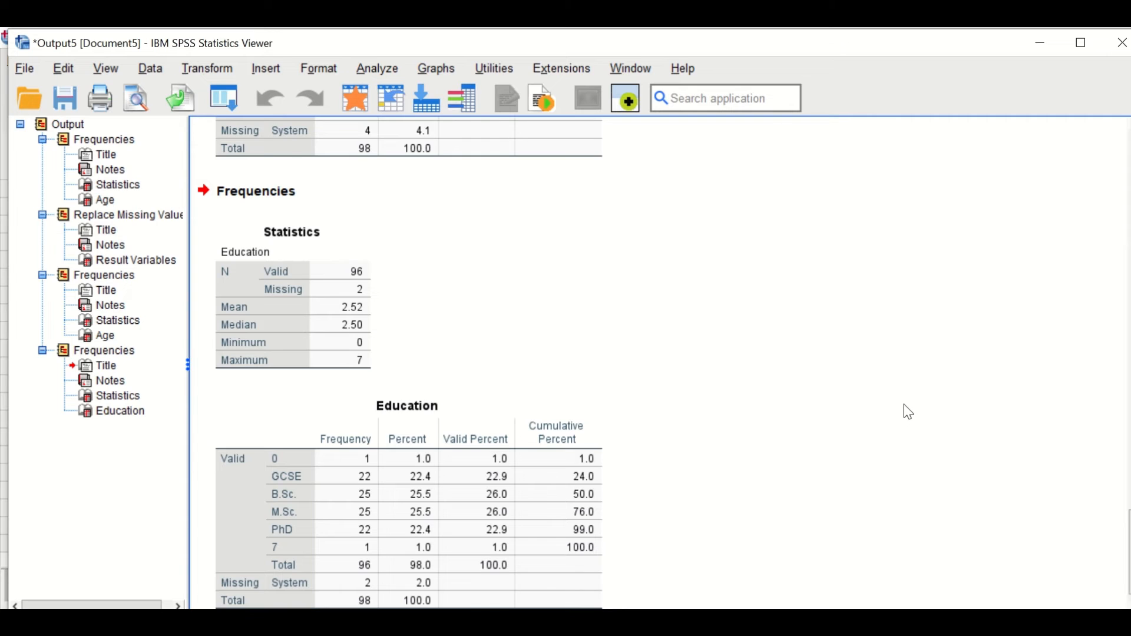
click(457, 504)
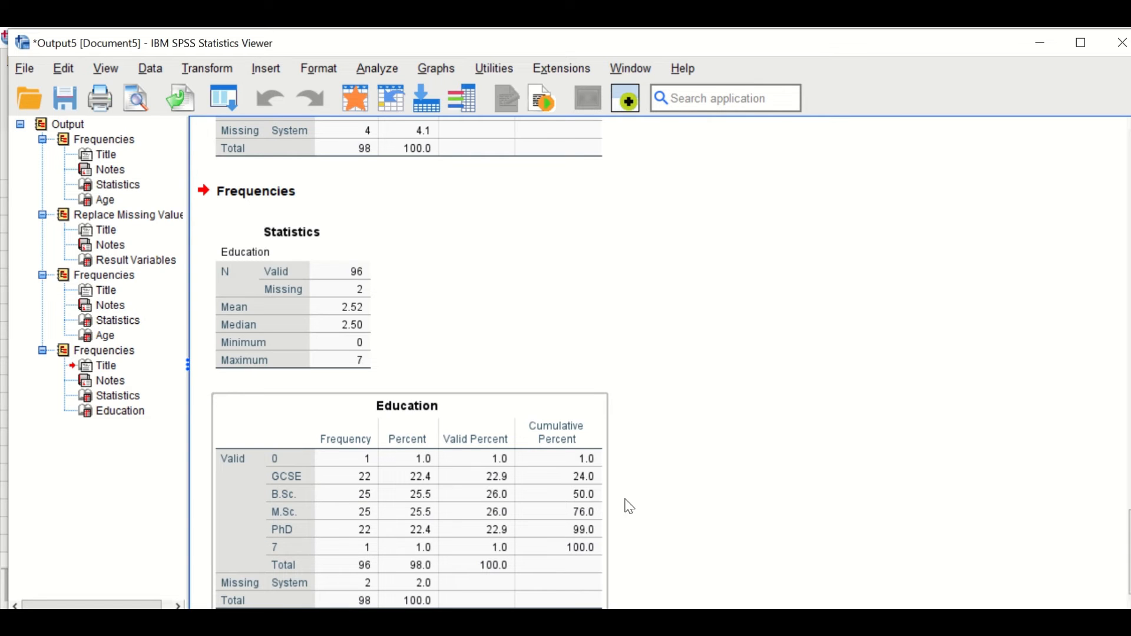
click(734, 479)
click(1040, 43)
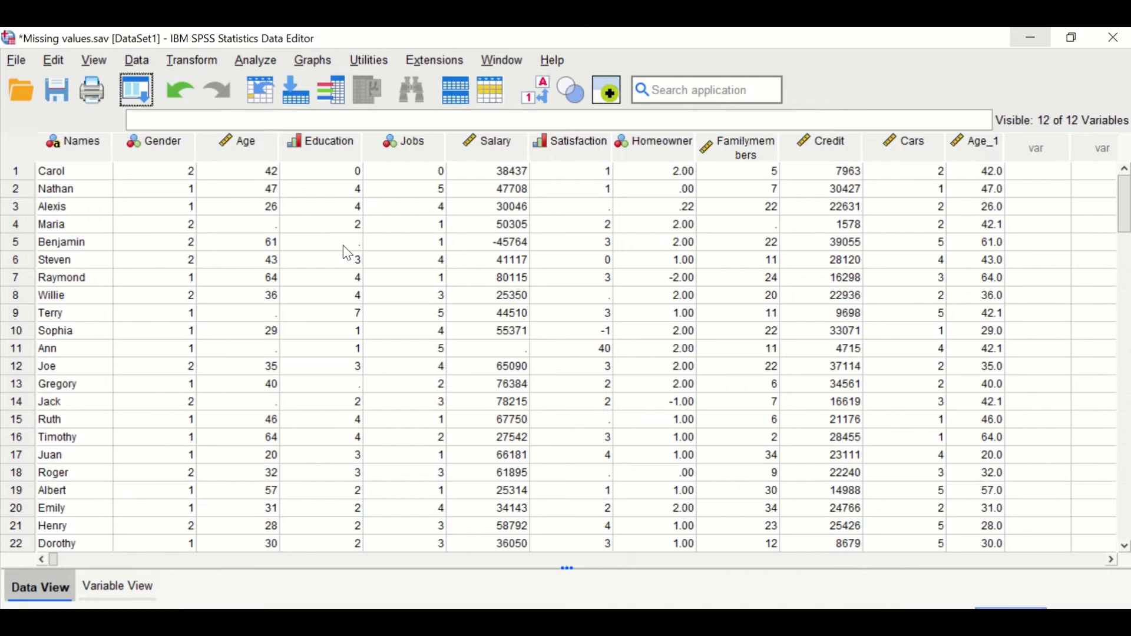
scroll(337, 495, down, 1)
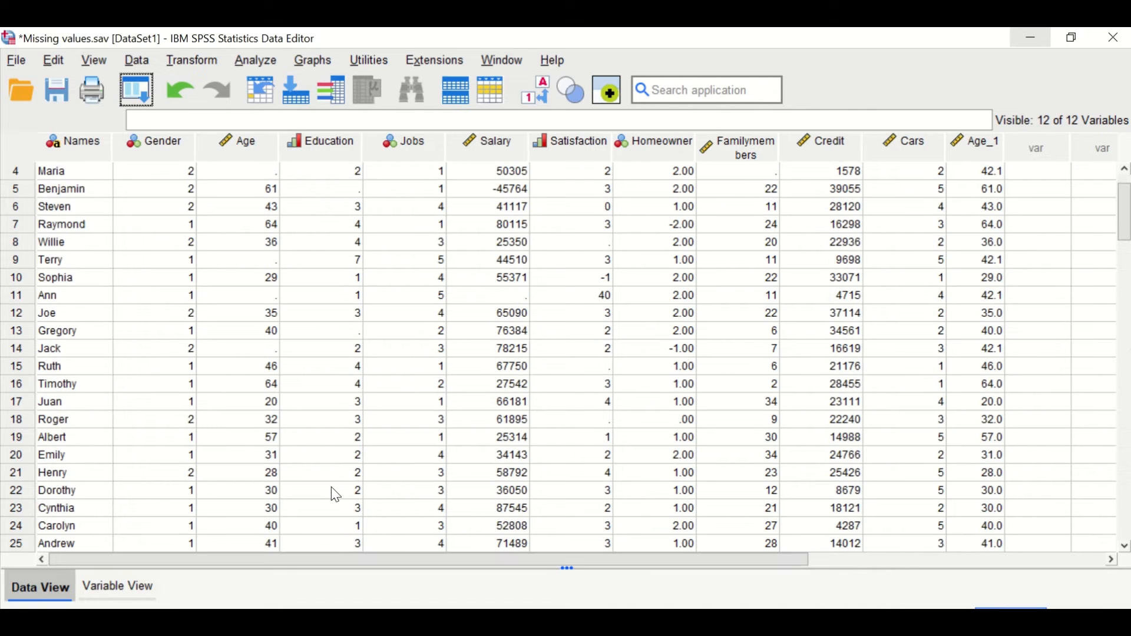
scroll(339, 460, up, 1)
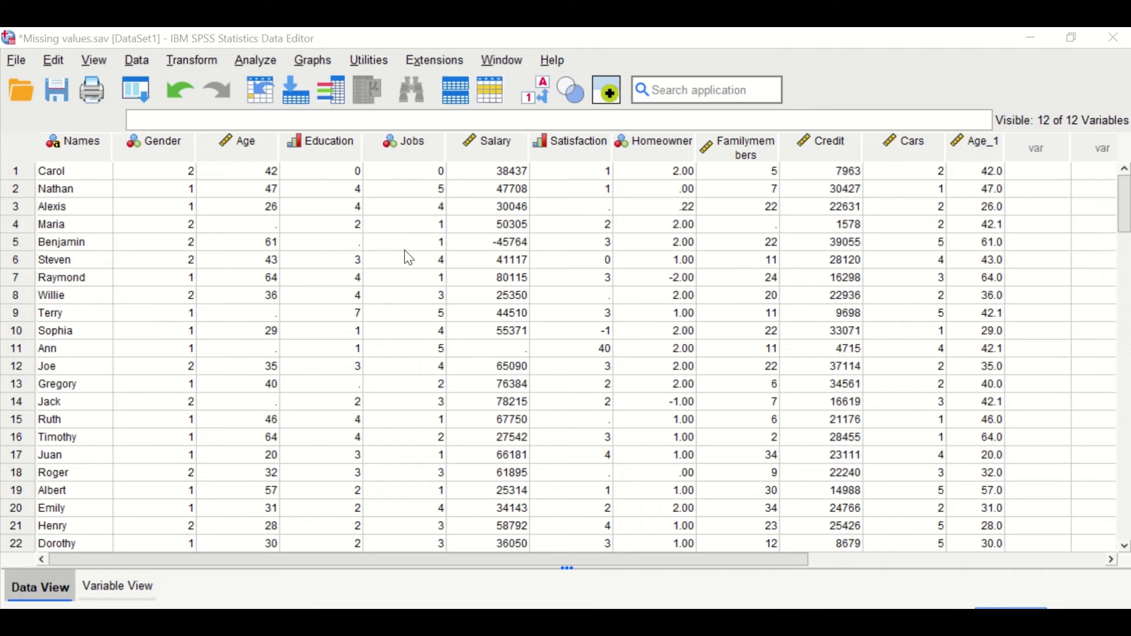
Start value labels for the Jobs variable, defining 1 as Doctors
click(136, 585)
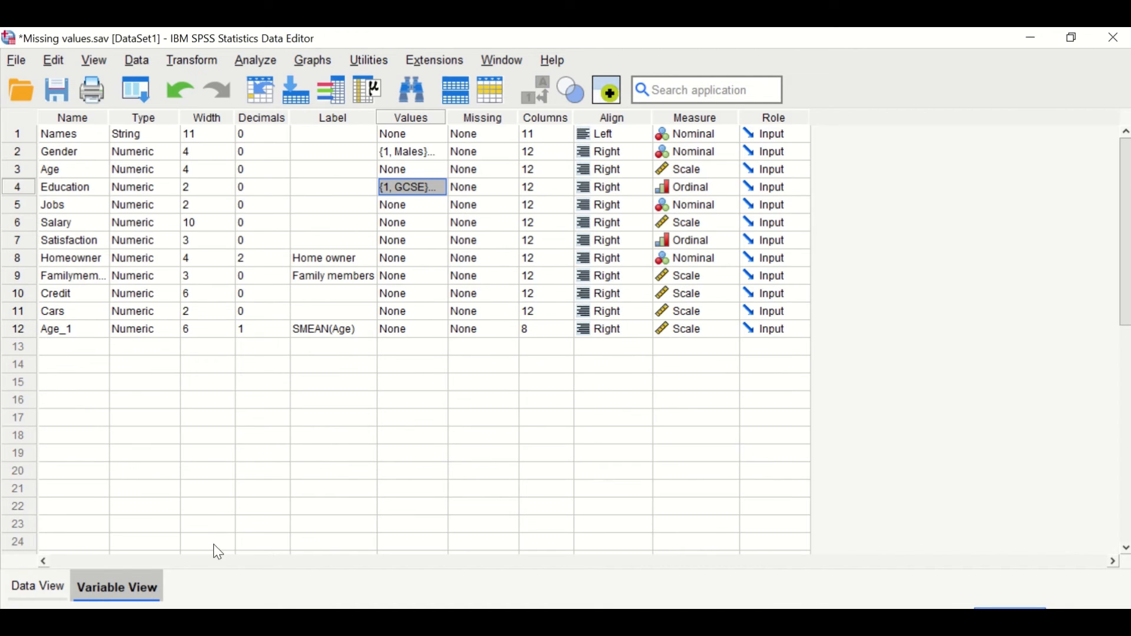
click(13, 208)
click(433, 207)
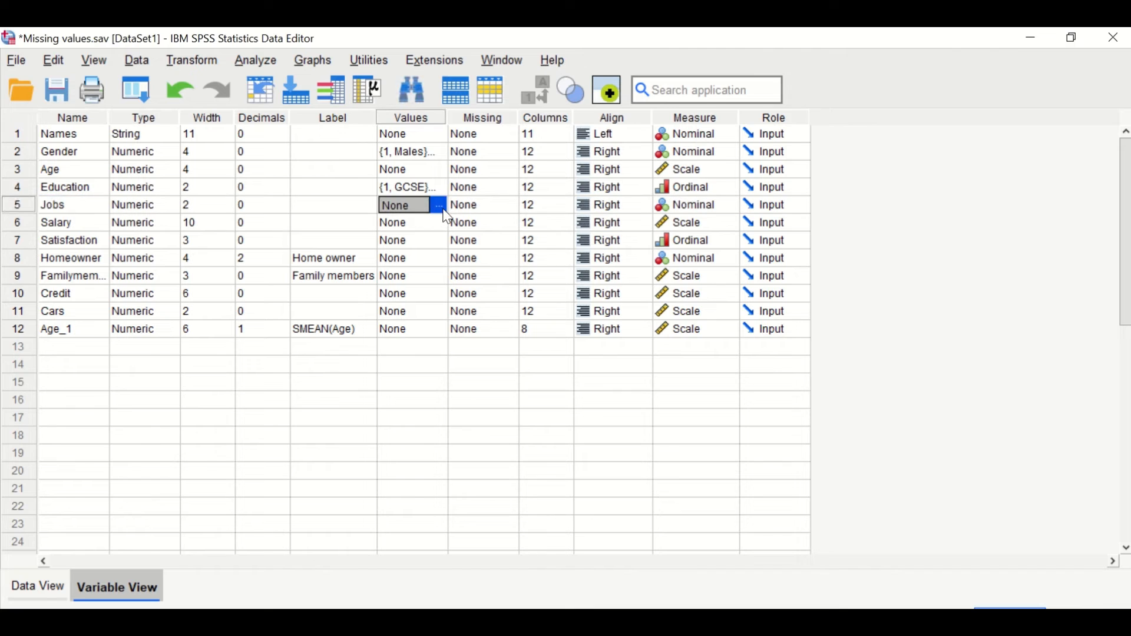
click(439, 206)
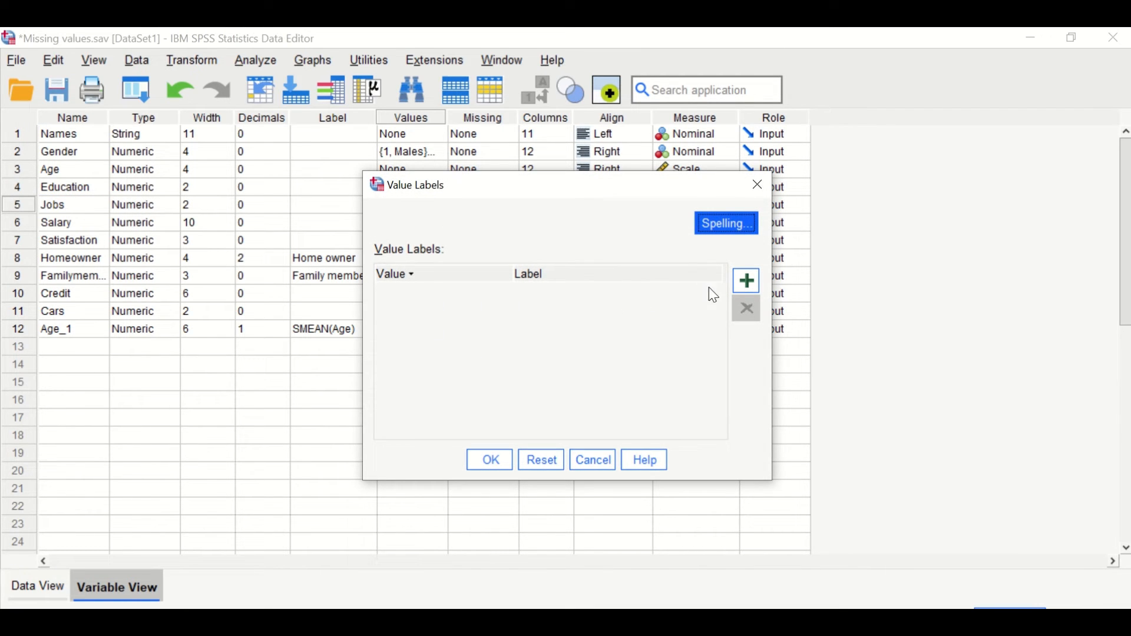
click(746, 283)
text(1)
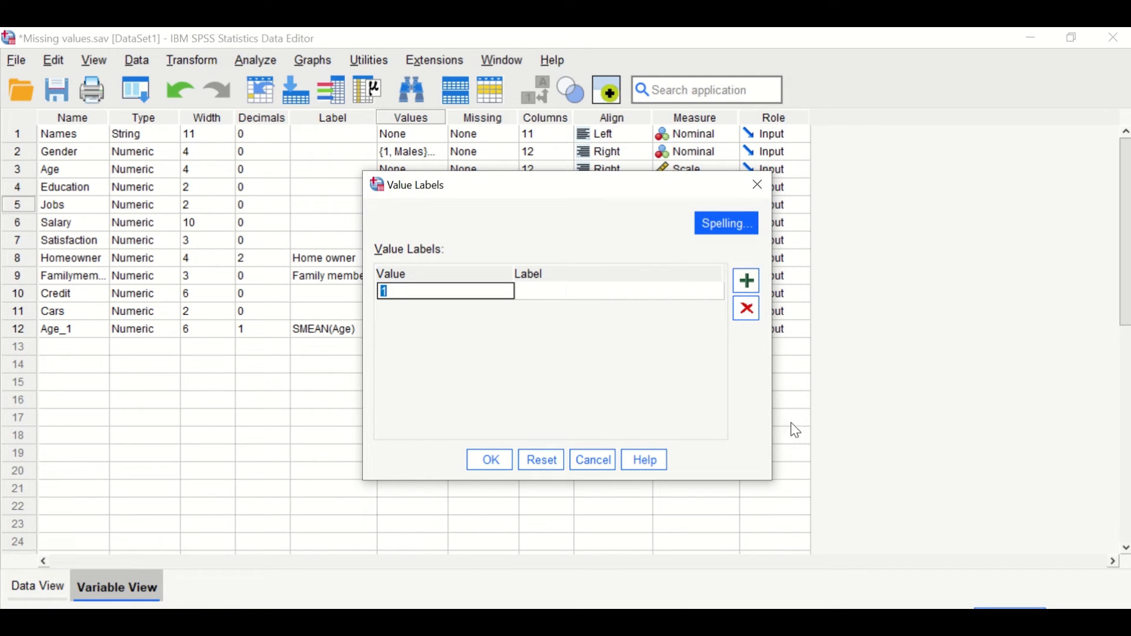
click(651, 298)
text(Do)
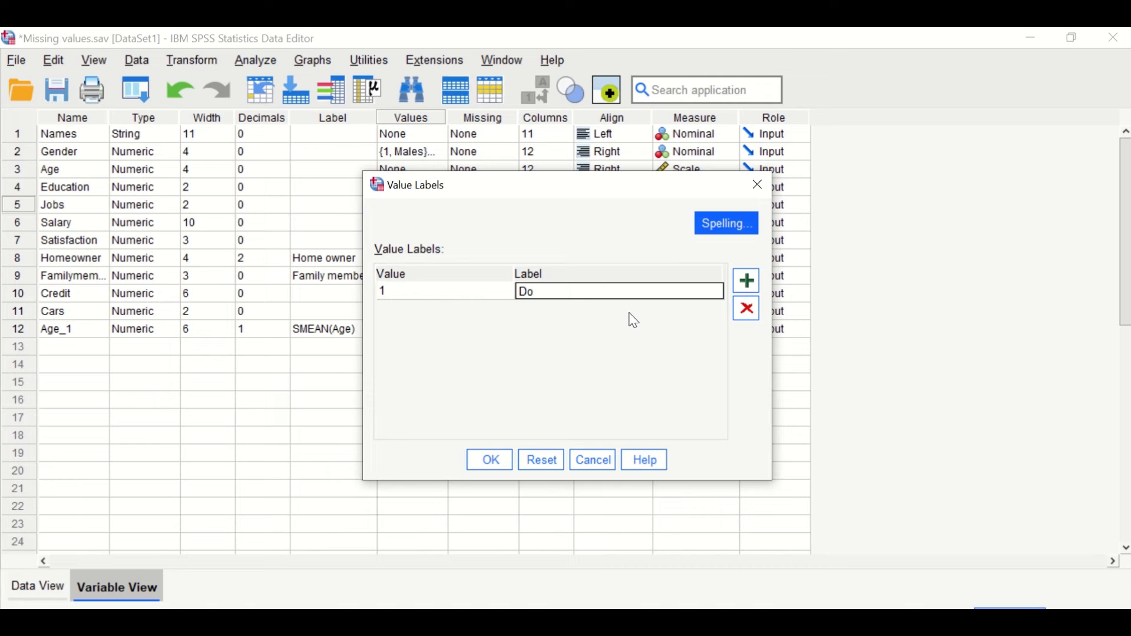
text(ctors)
Add the Jobs value labels 2 as Nurses and 3 as Pharm
click(738, 279)
text(2)
click(594, 314)
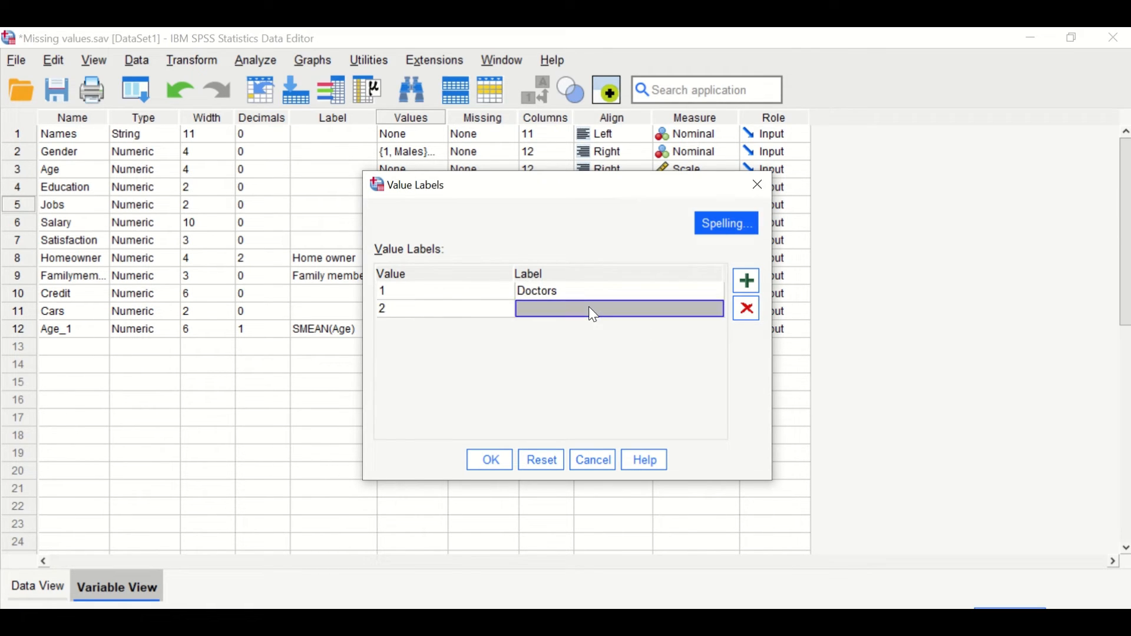
text(Nurses)
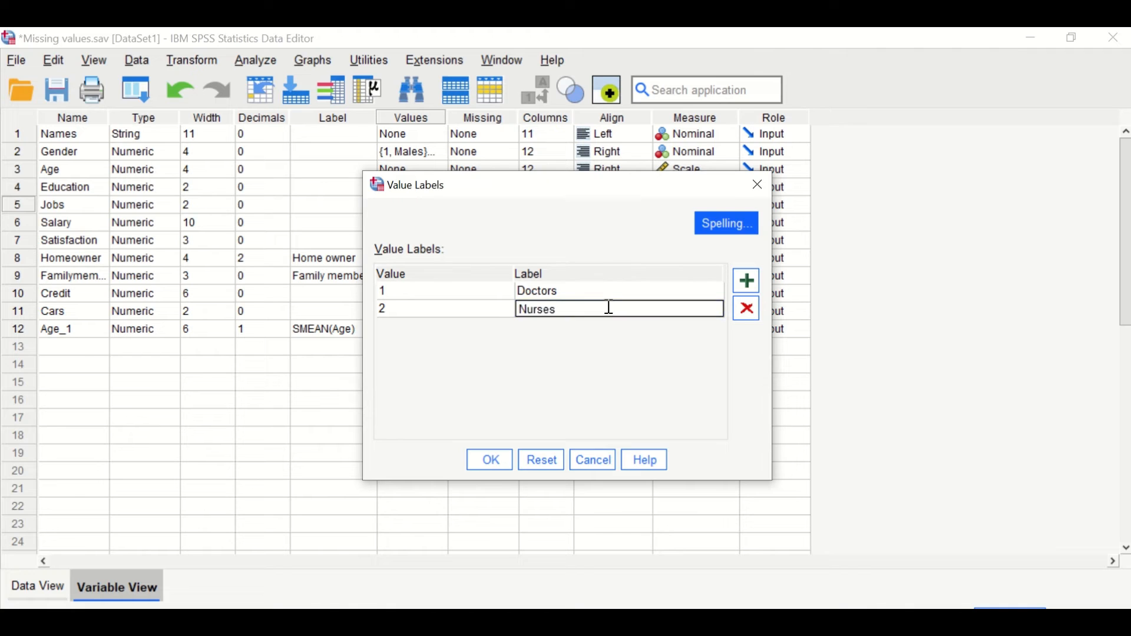
click(571, 325)
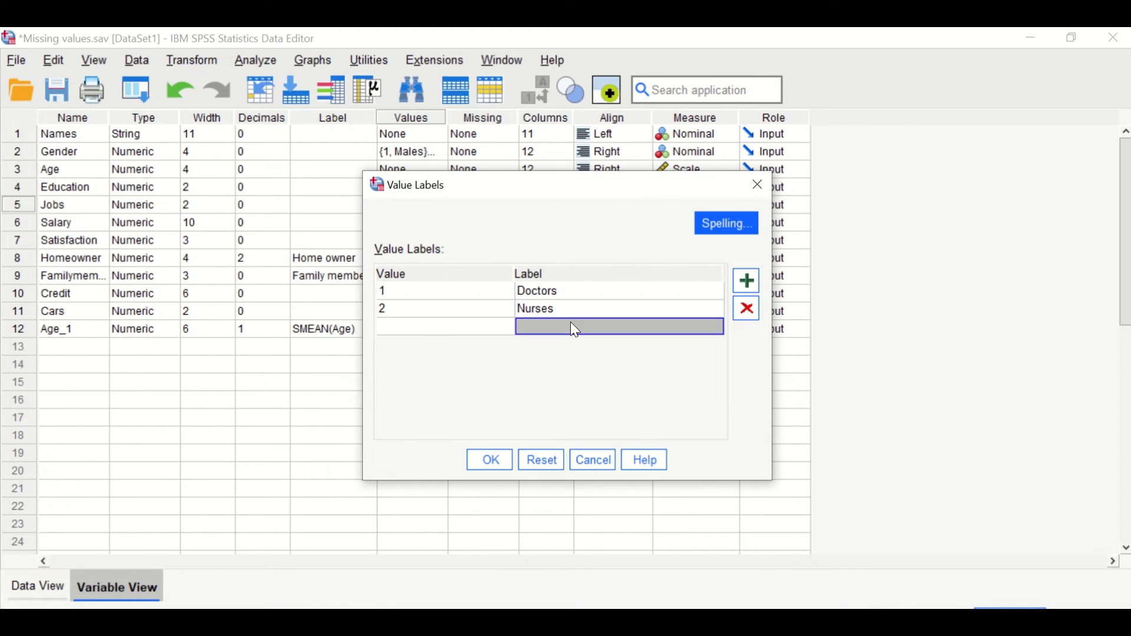
click(479, 328)
text(3)
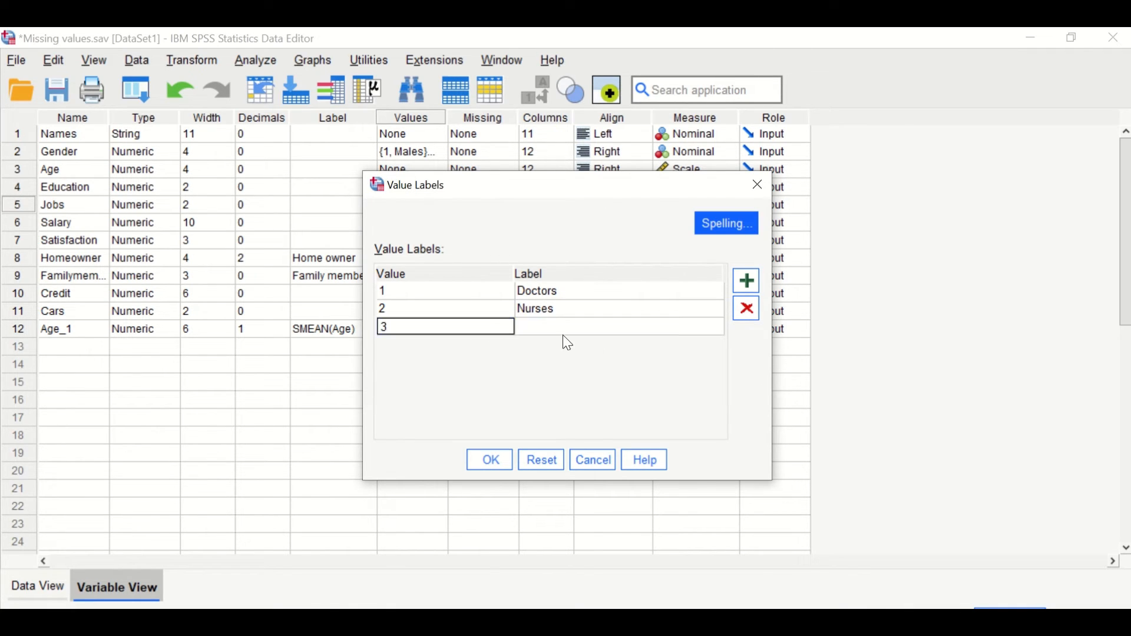
click(569, 327)
text(Phrm)
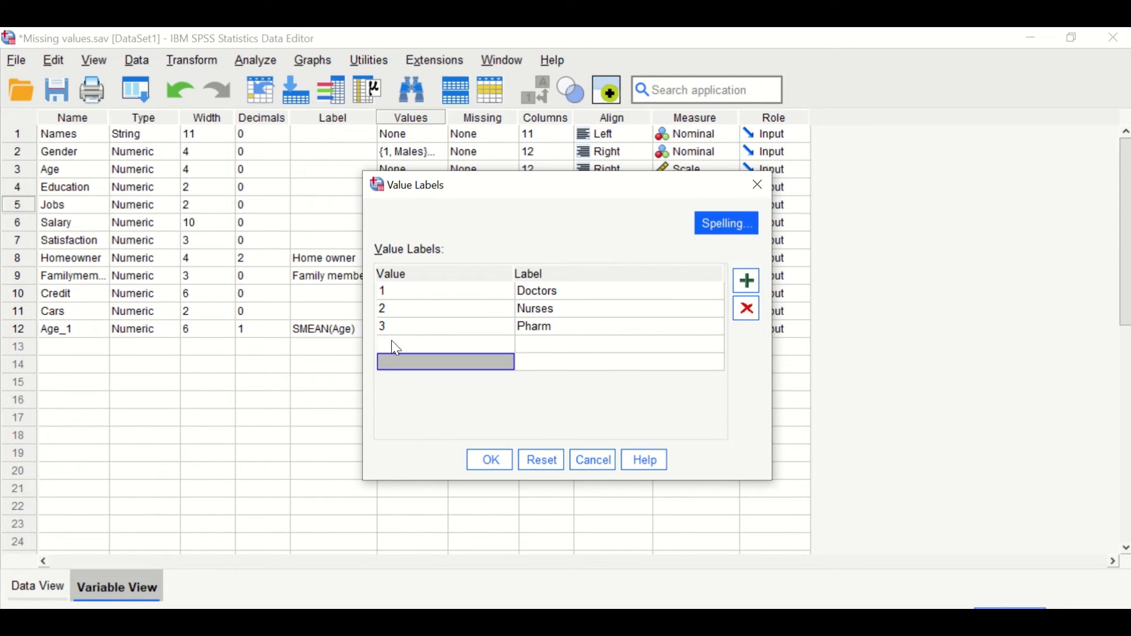
Add the Jobs value labels 4 as Teacher and 5 as Dentist, and apply the labels
click(392, 341)
text(4)
click(560, 345)
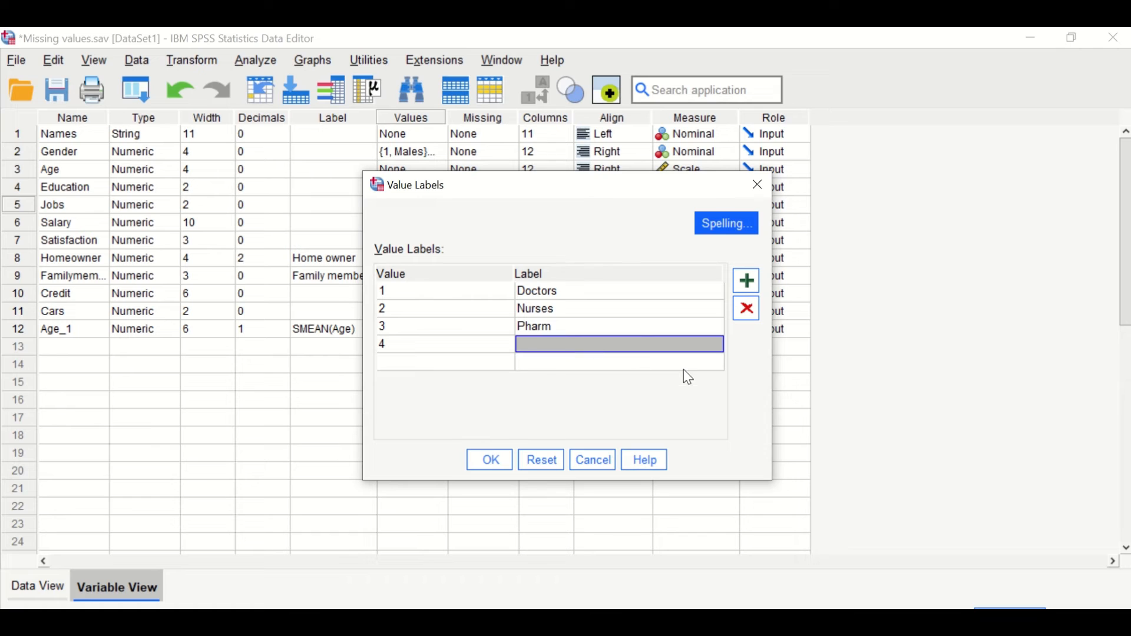
text(Teacher)
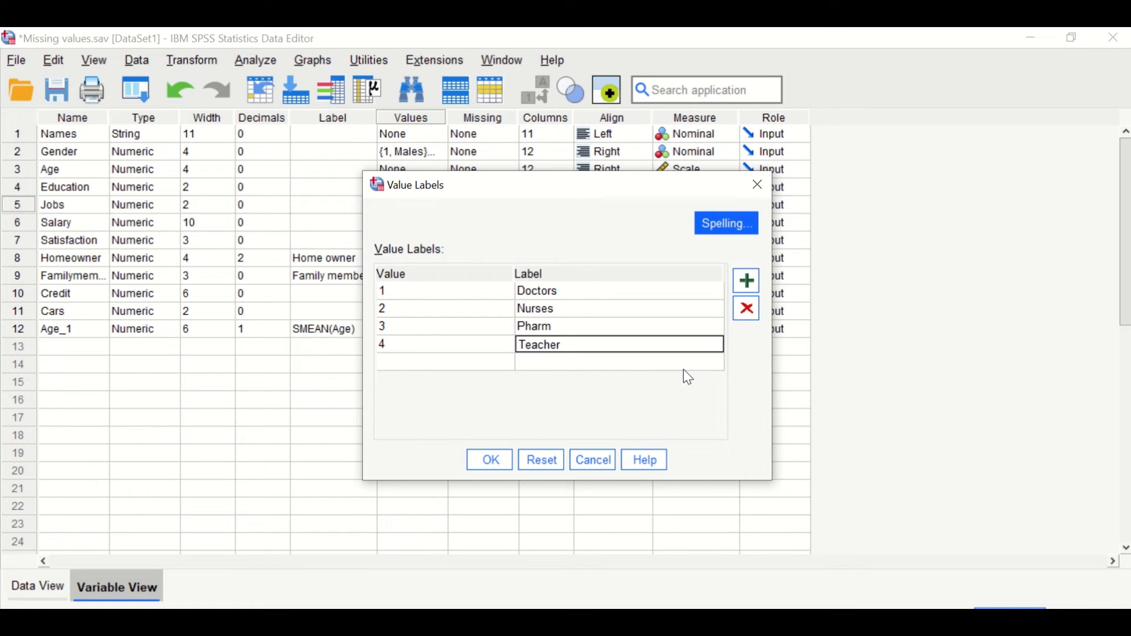
click(429, 362)
text(5)
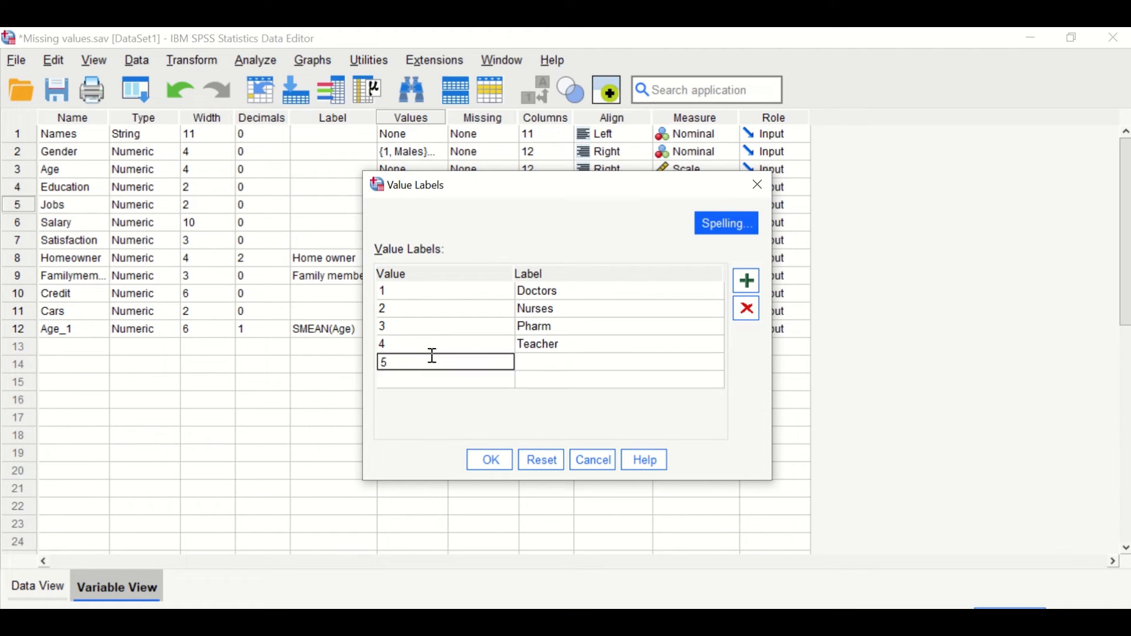
click(577, 364)
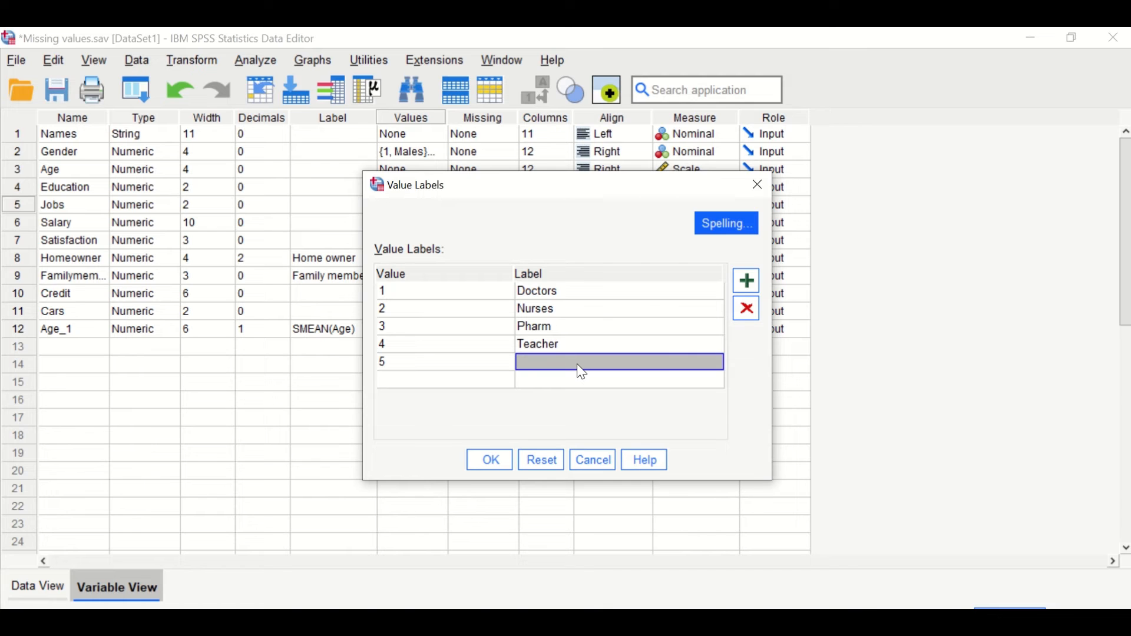
text(Dentist)
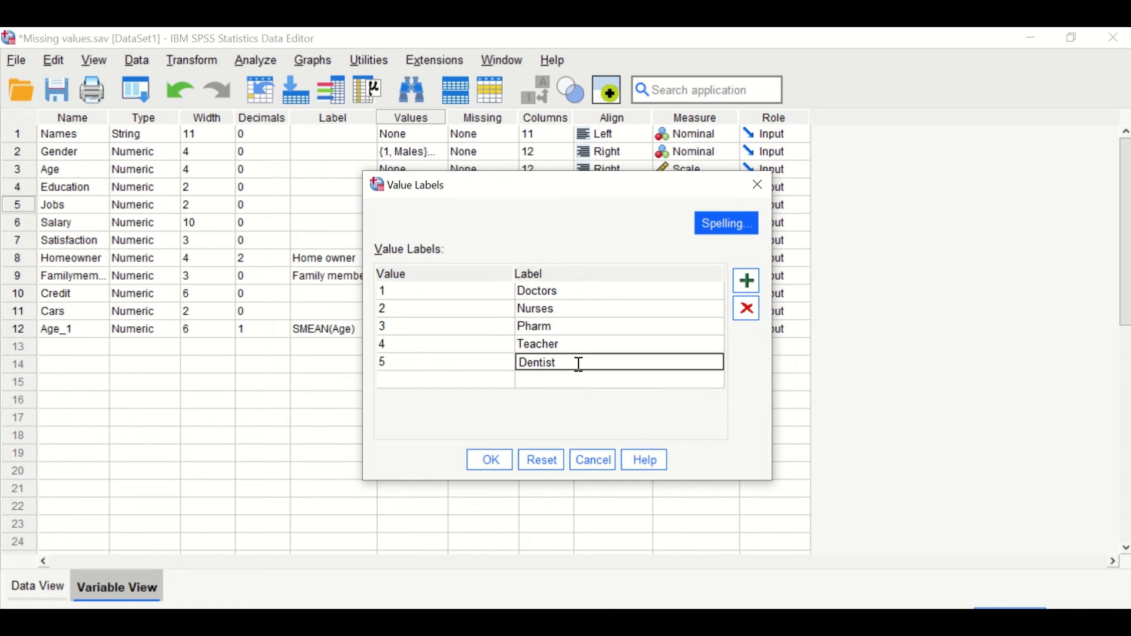
click(489, 460)
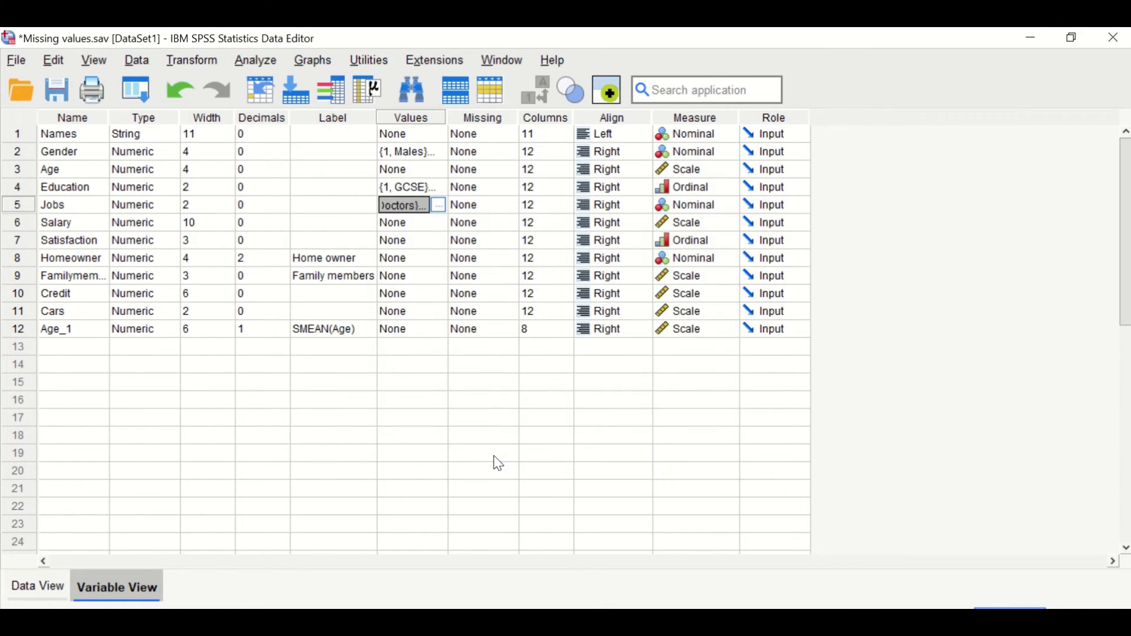
Display value labels in the data to check the Jobs column
click(38, 587)
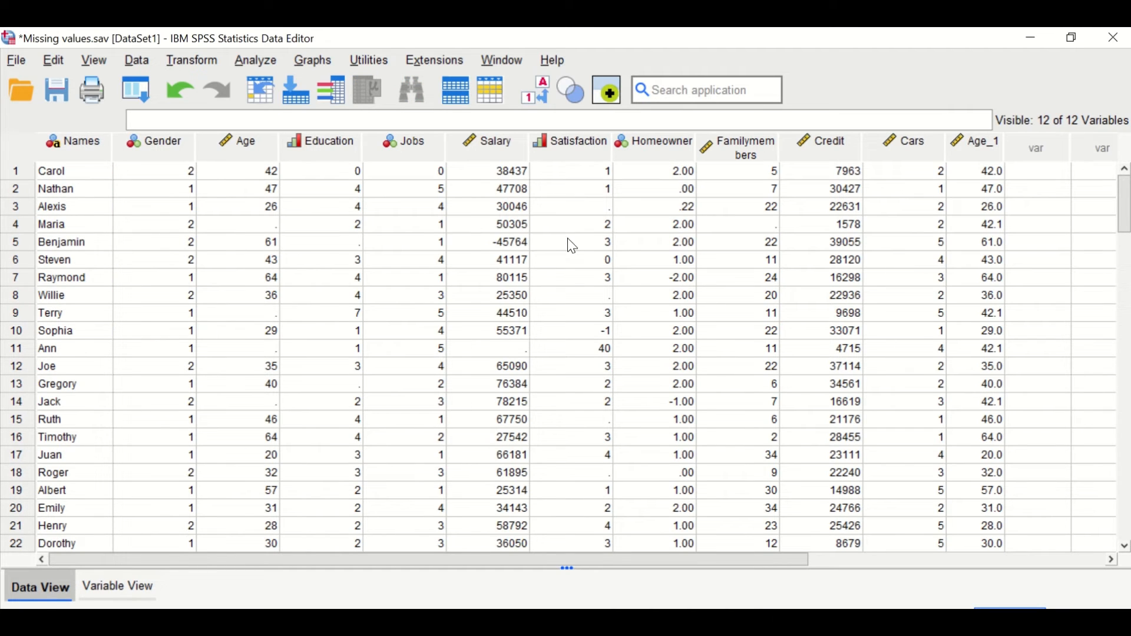
click(540, 93)
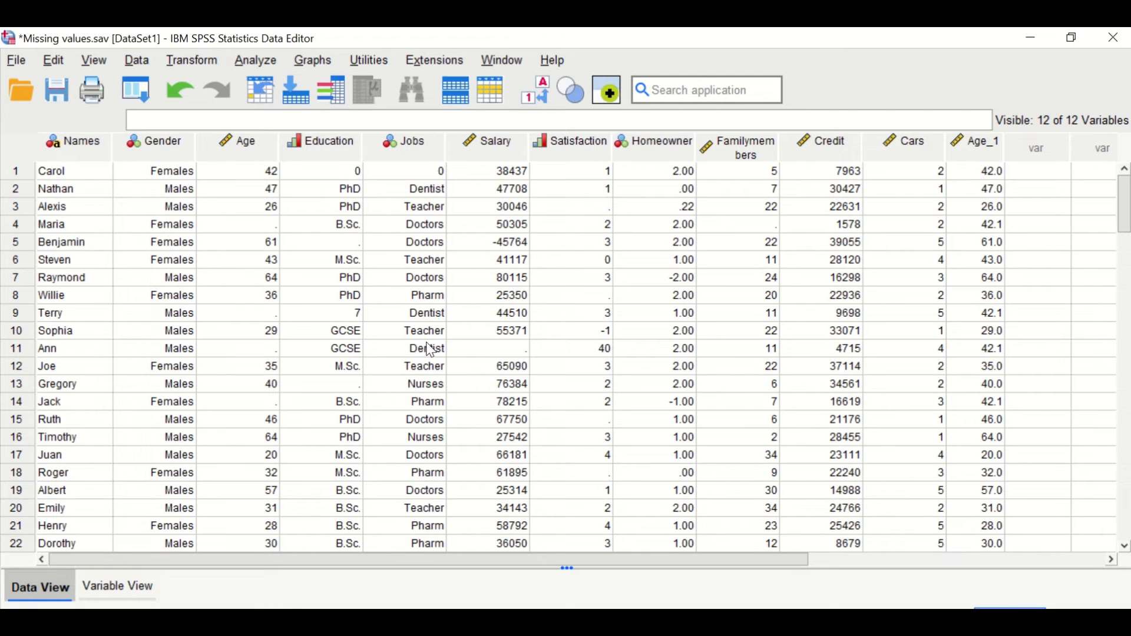
Show numeric codes instead of value labels, and set up a Frequencies analysis of Jobs in place of Education
click(543, 101)
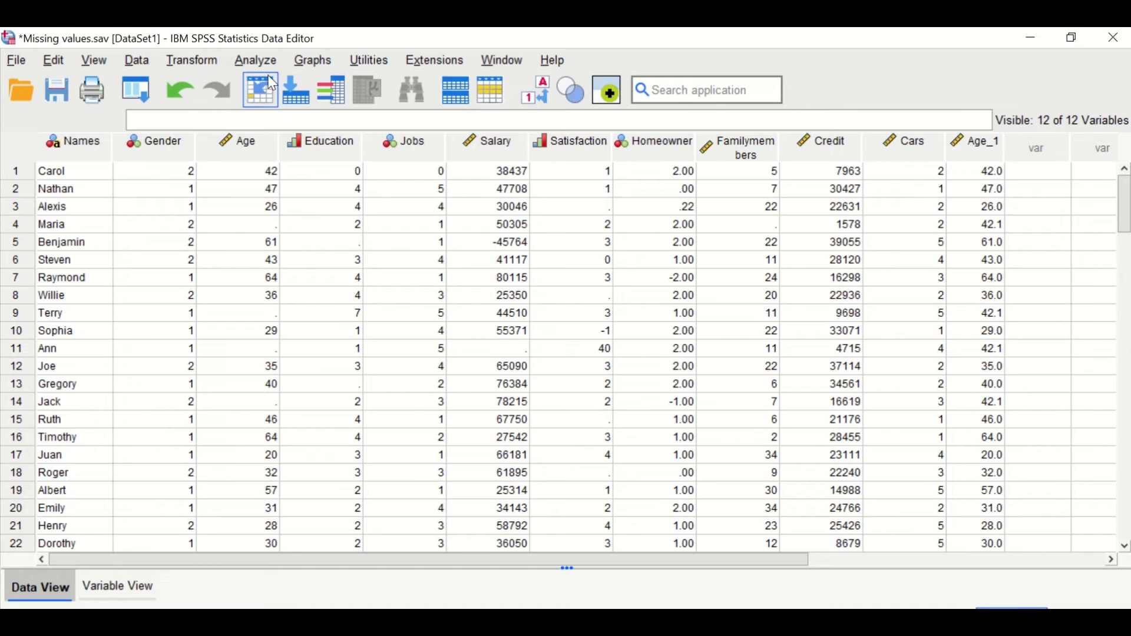
click(140, 91)
click(147, 117)
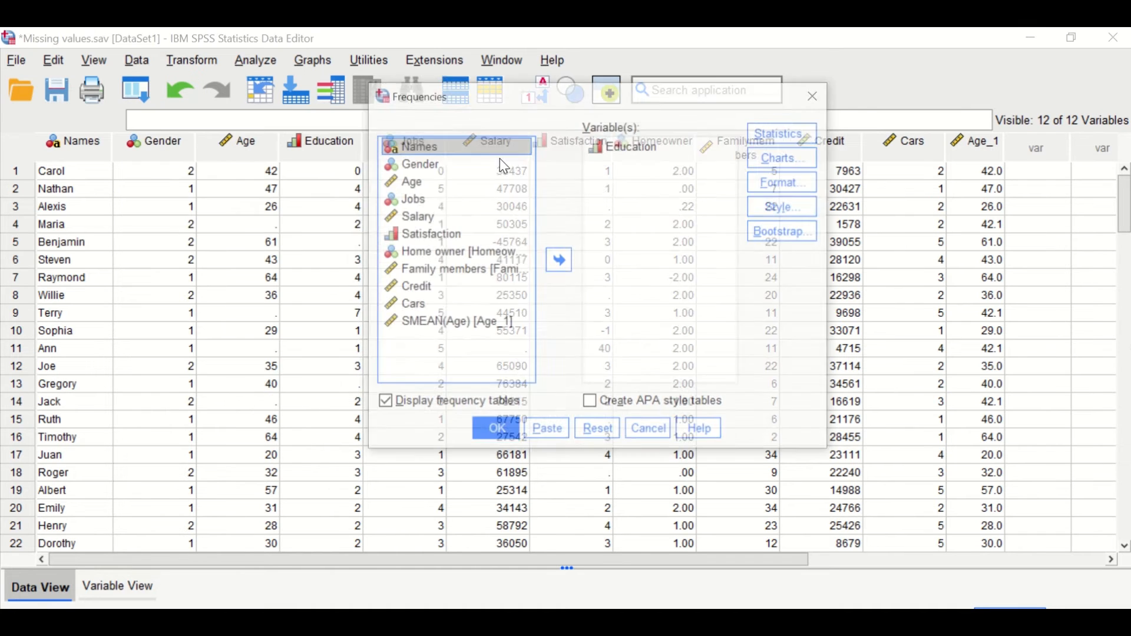
click(610, 149)
click(565, 261)
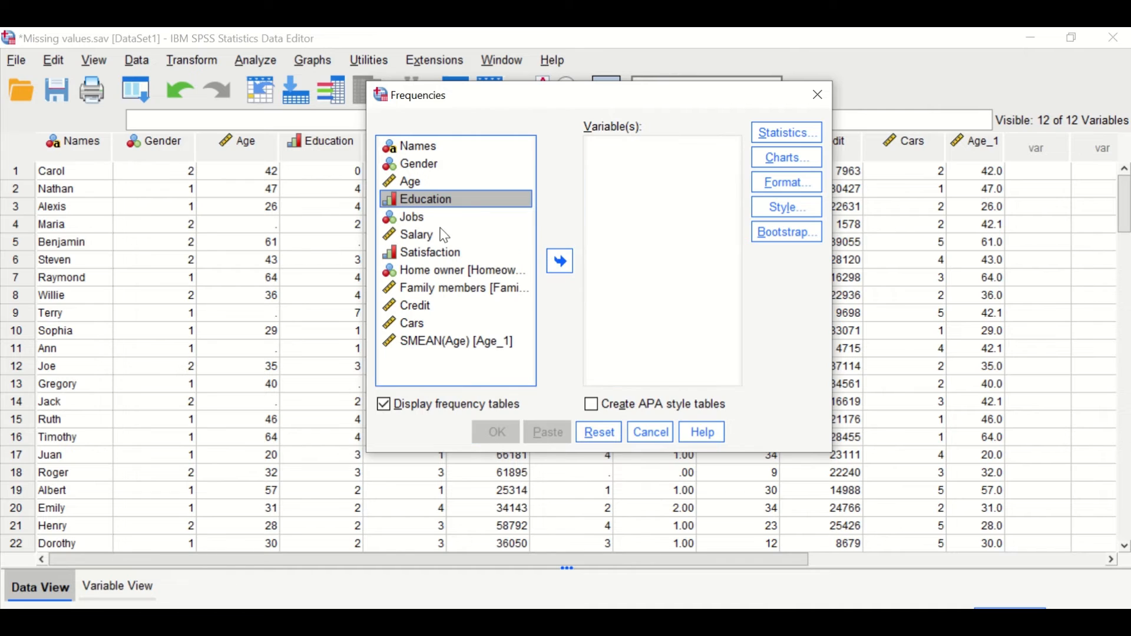
click(408, 218)
click(563, 263)
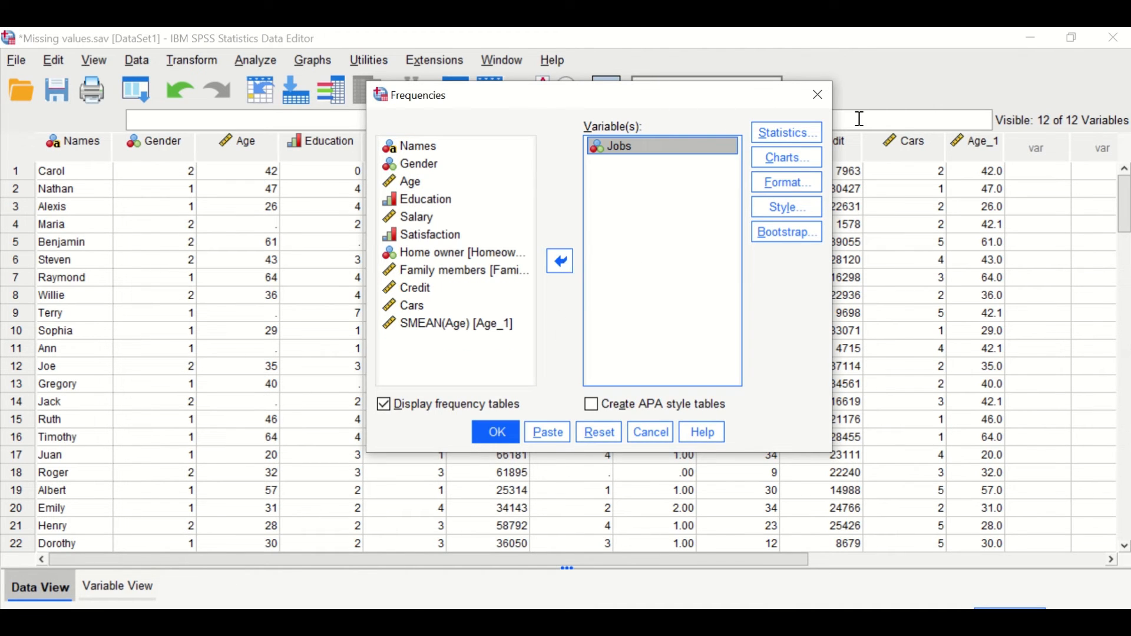
Run the Jobs frequencies with mean, median, minimum and maximum, review the output tables and return to the data
click(783, 134)
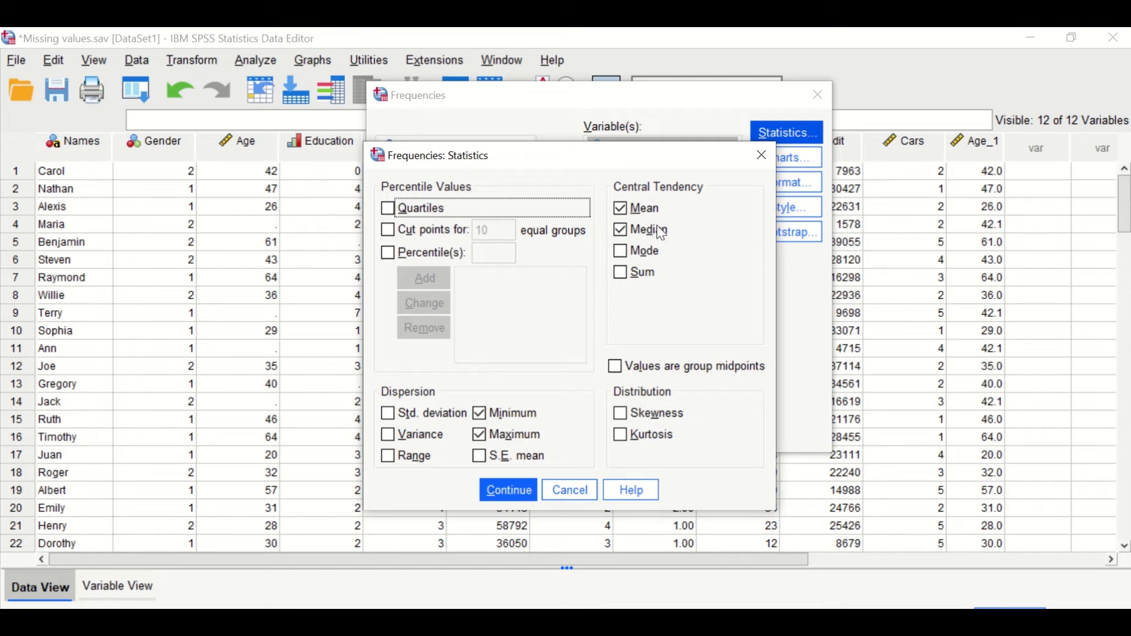
click(512, 501)
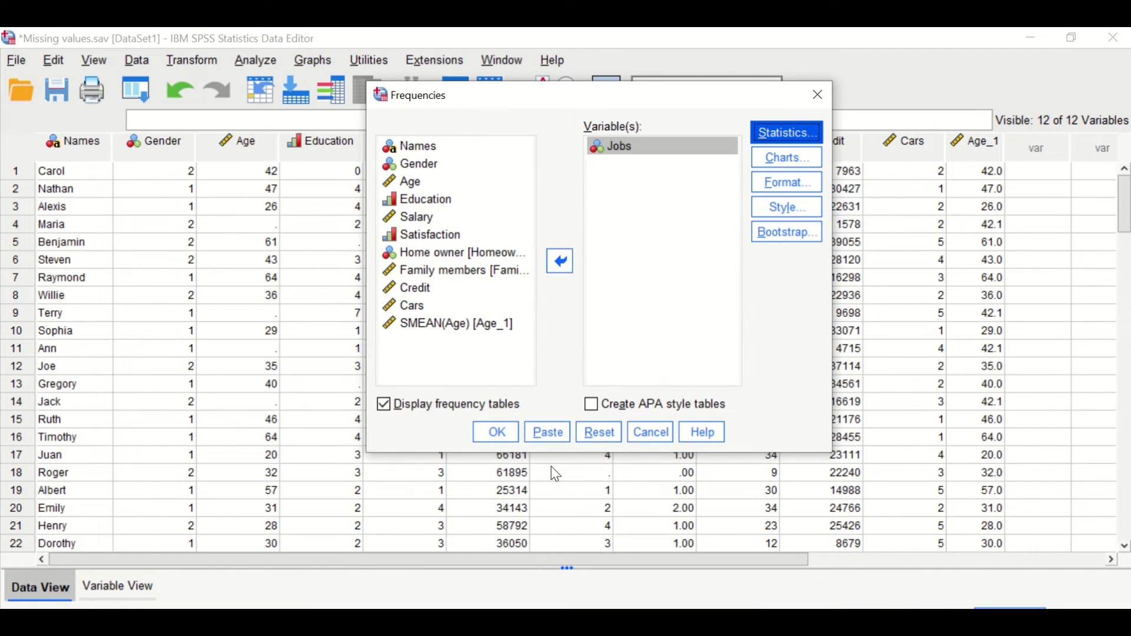
click(499, 430)
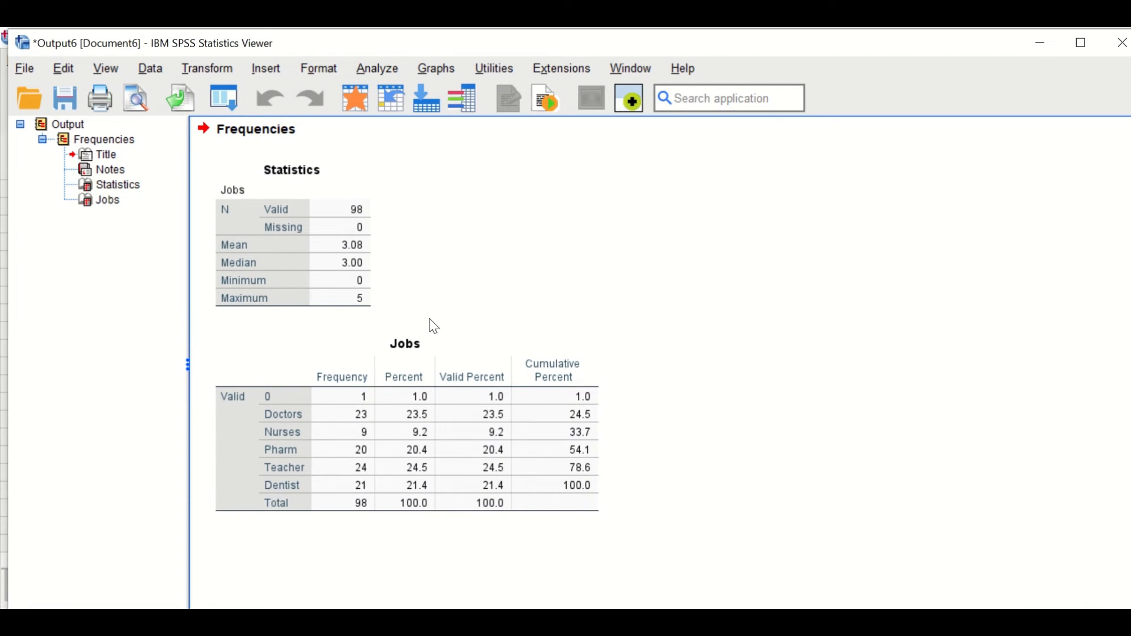
click(297, 347)
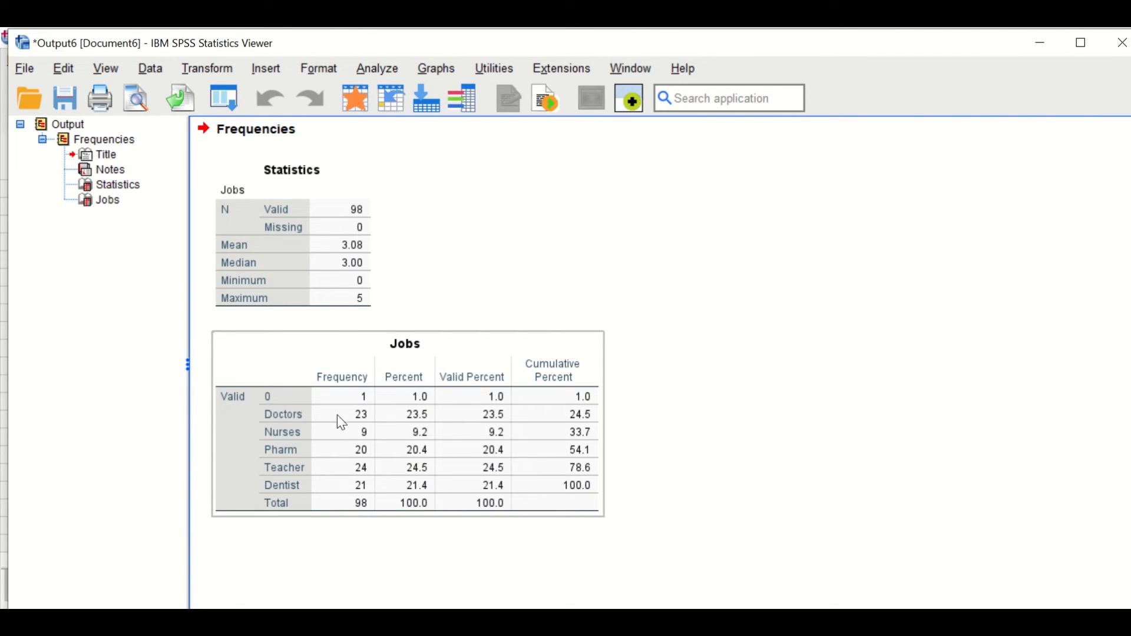
click(371, 519)
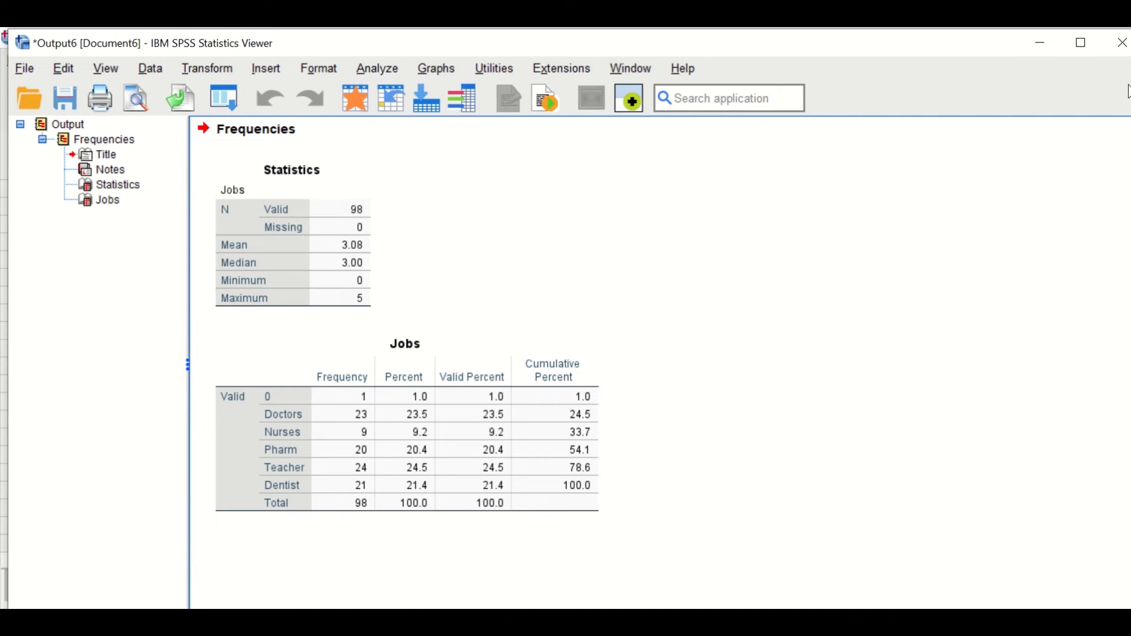
click(1043, 44)
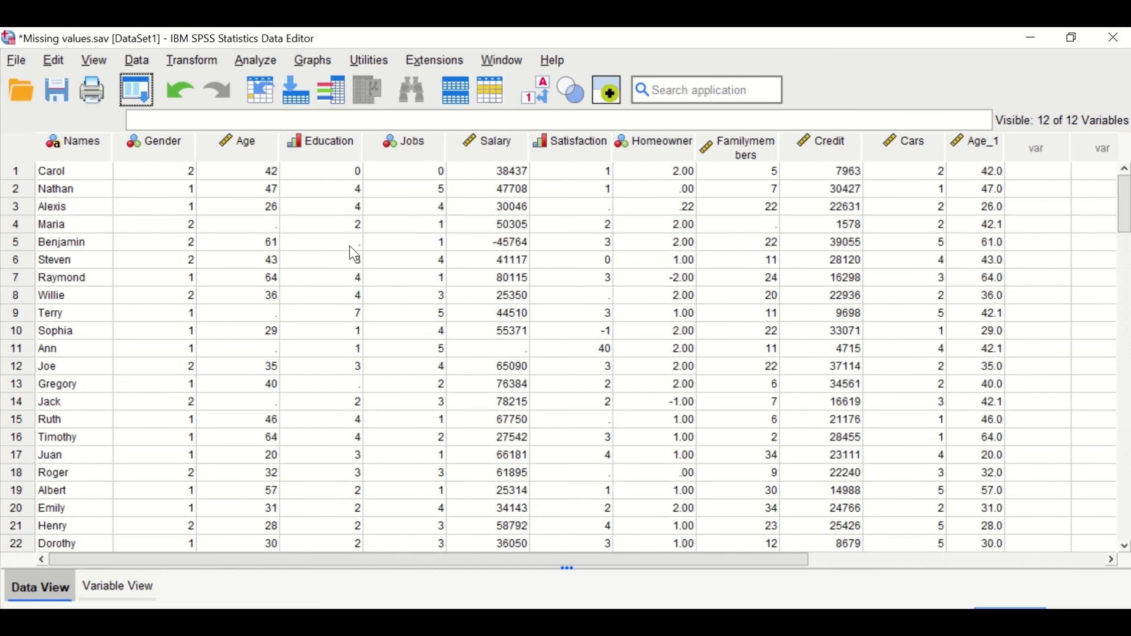
Inspect the Jobs entry of case 1 and the Salary entries of cases 1, 5 and 11
click(412, 175)
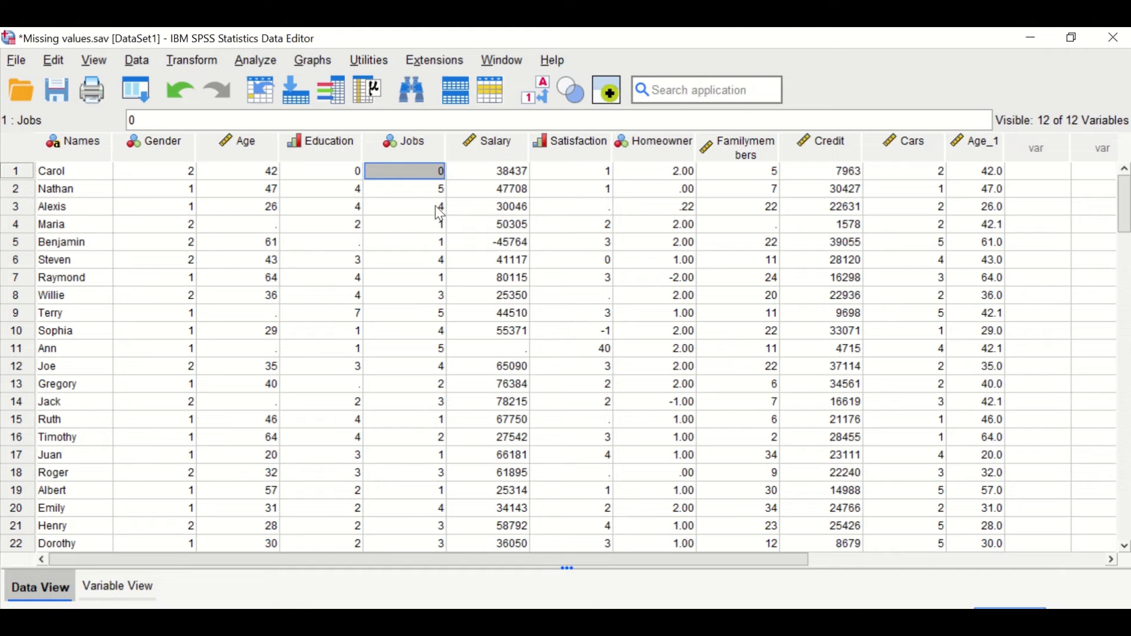
click(511, 175)
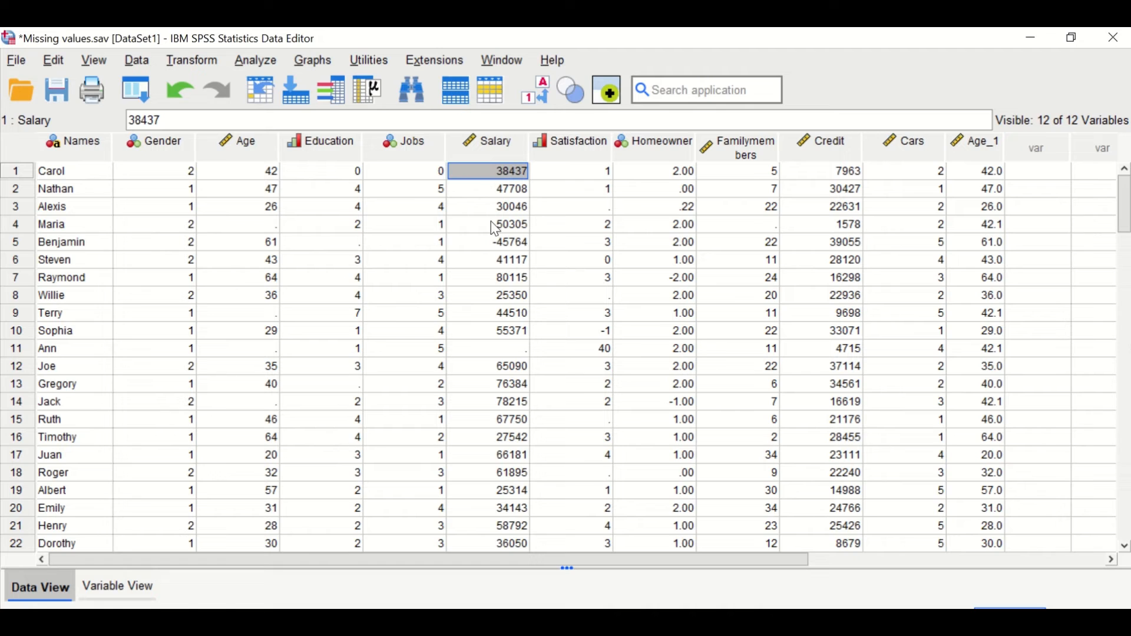
click(488, 246)
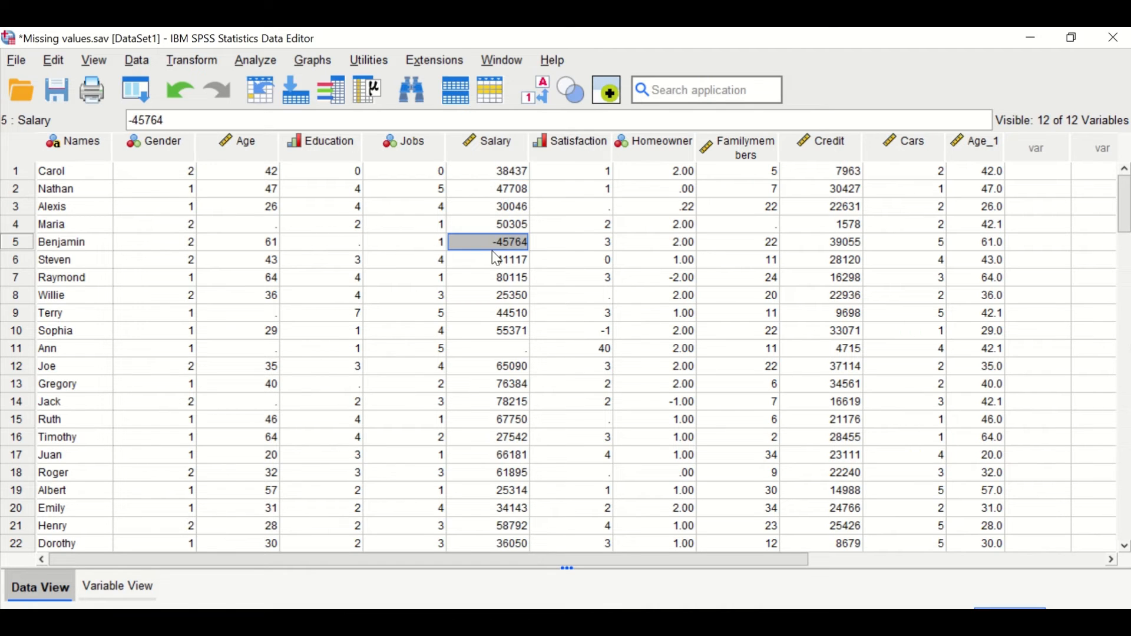
click(501, 352)
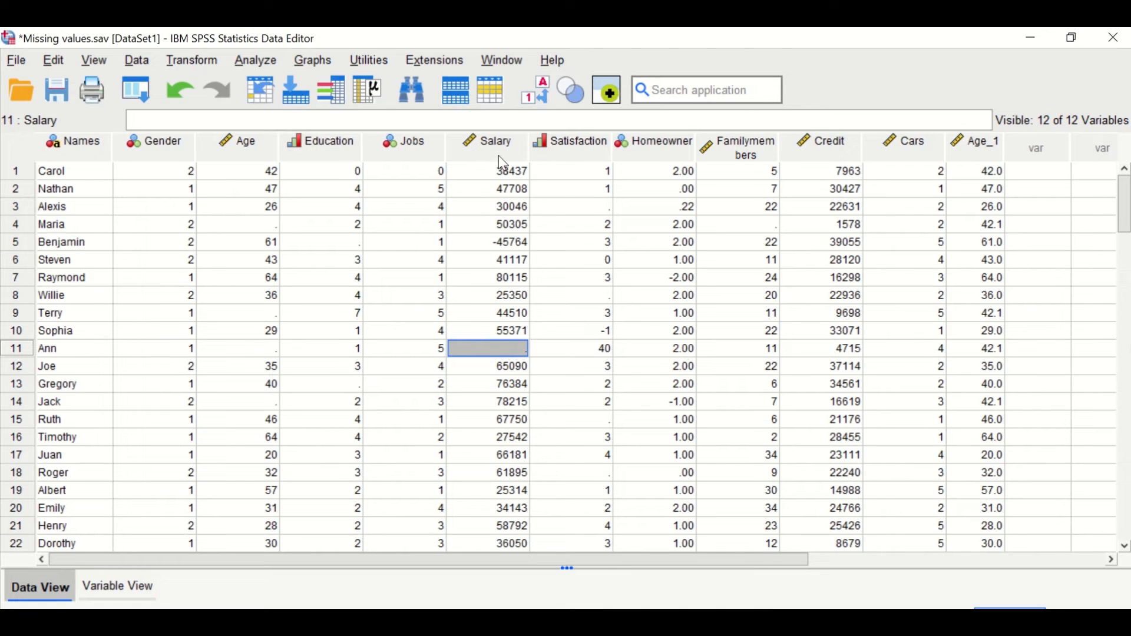
Run Frequencies on Salary instead of Jobs, with mean, median, minimum and maximum
click(131, 90)
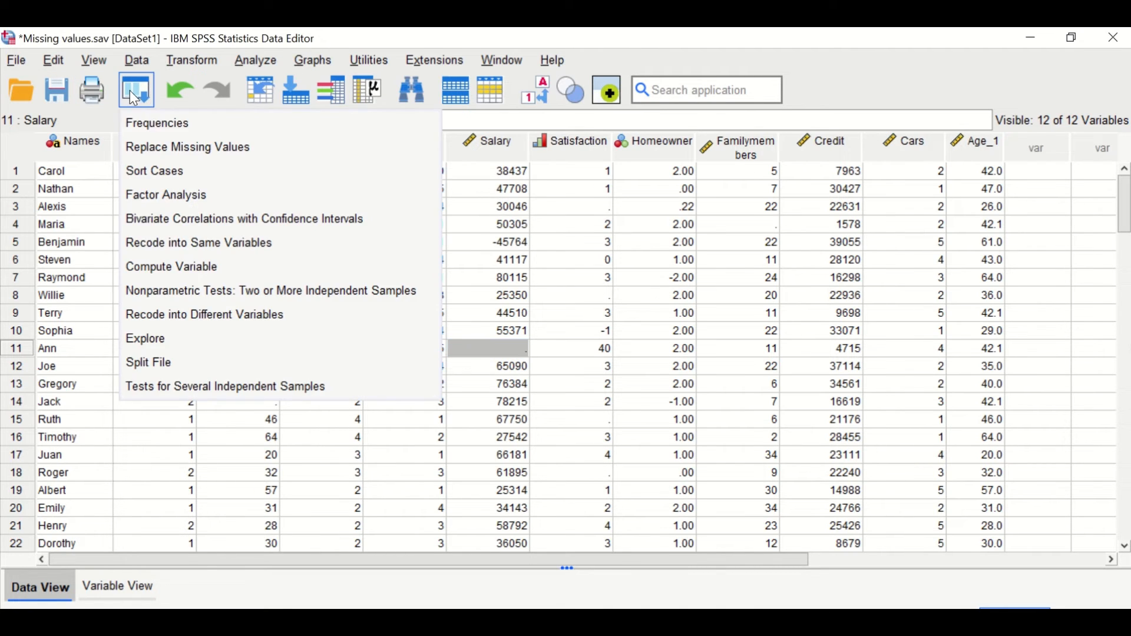
click(158, 125)
click(621, 149)
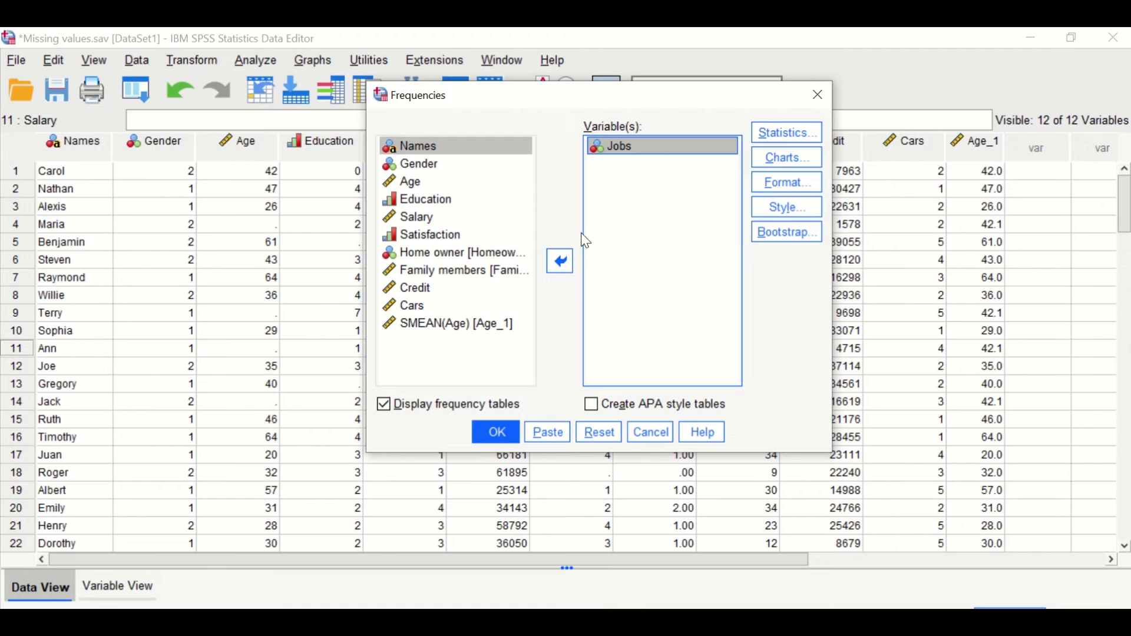
click(562, 262)
click(421, 231)
click(558, 265)
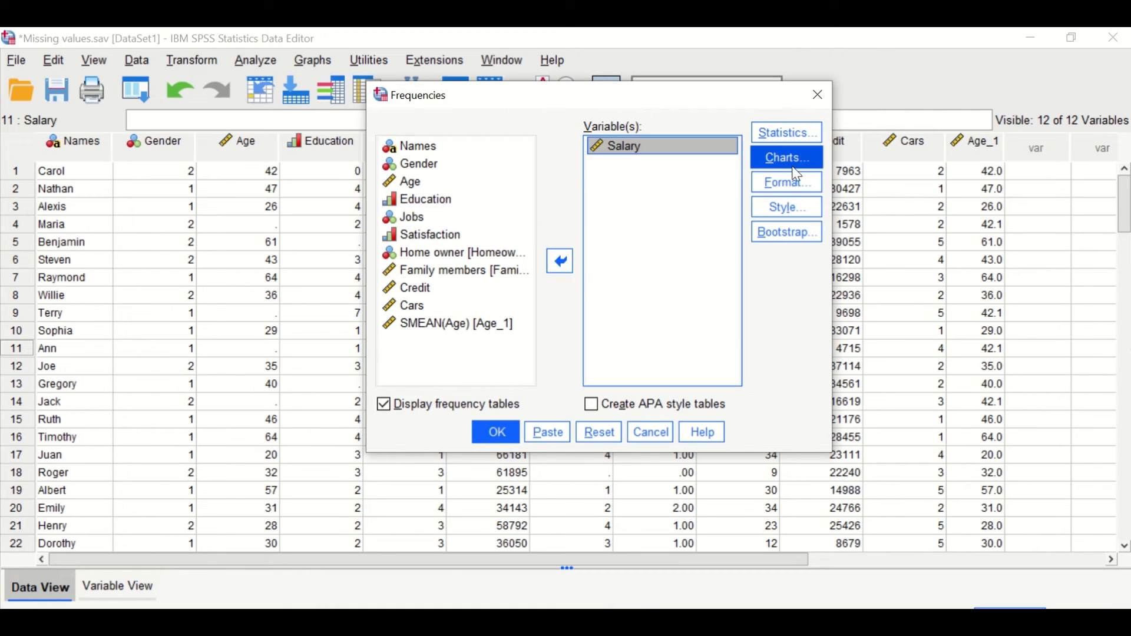
click(788, 133)
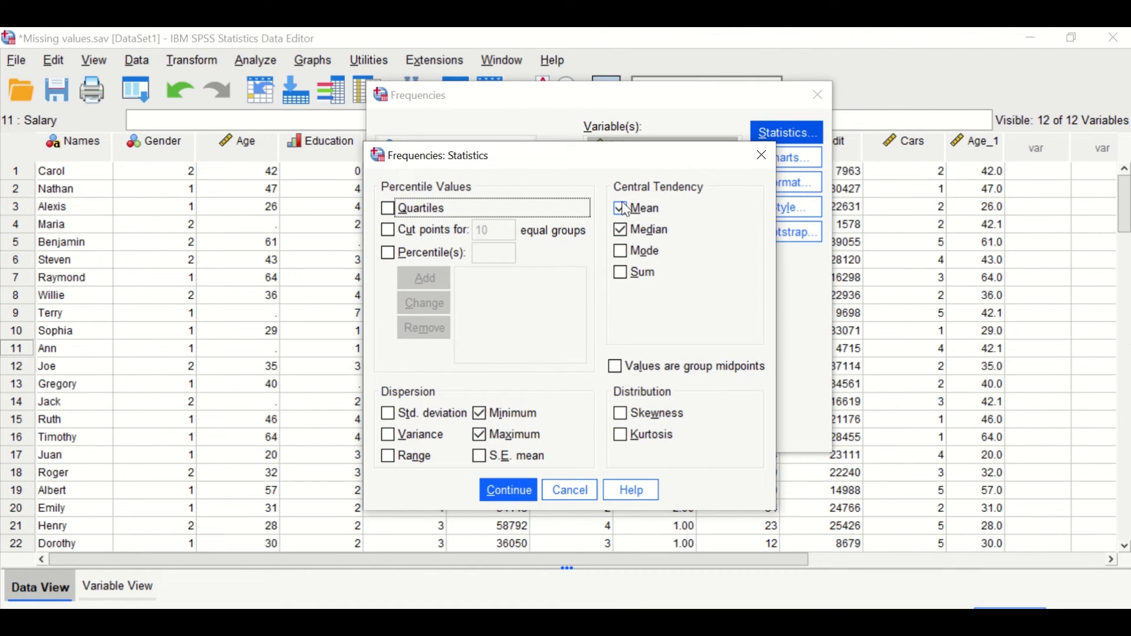
click(510, 493)
click(498, 430)
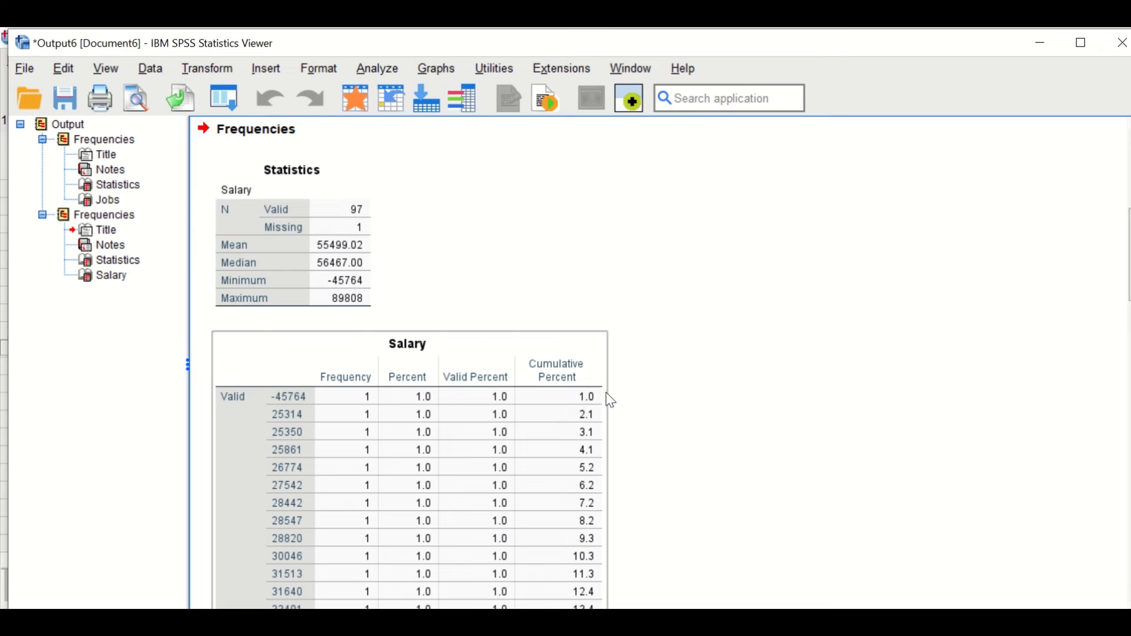
Examine the Salary statistics and full frequency table for invalid and missing values, and return to the data
scroll(644, 399, down, 6)
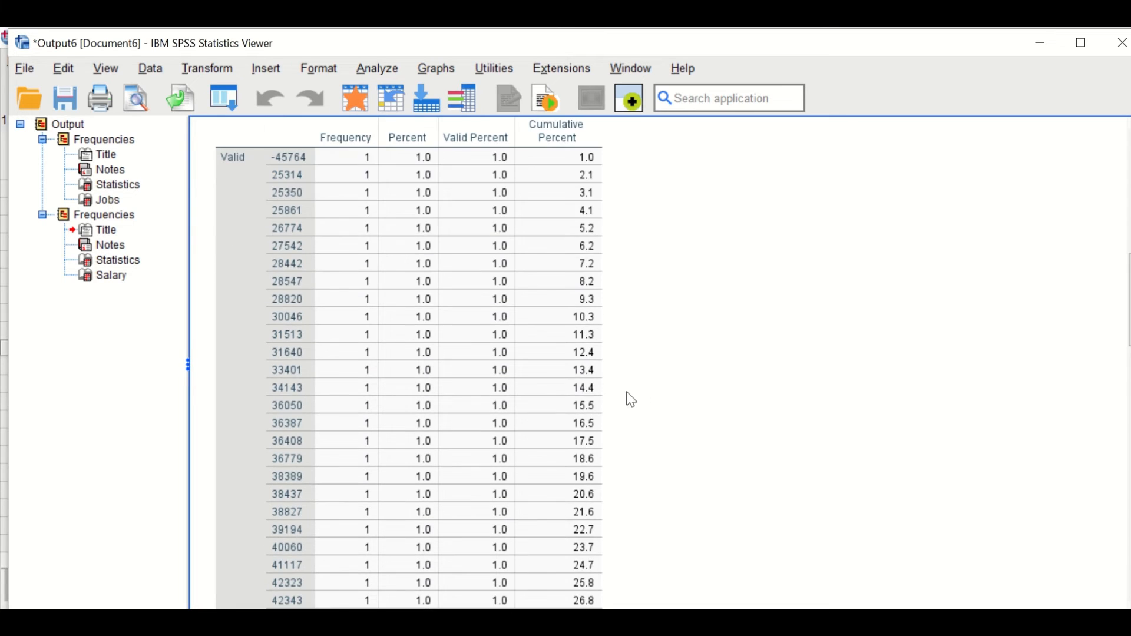
scroll(628, 397, up, 8)
scroll(471, 389, down, 3)
scroll(354, 331, down, 10)
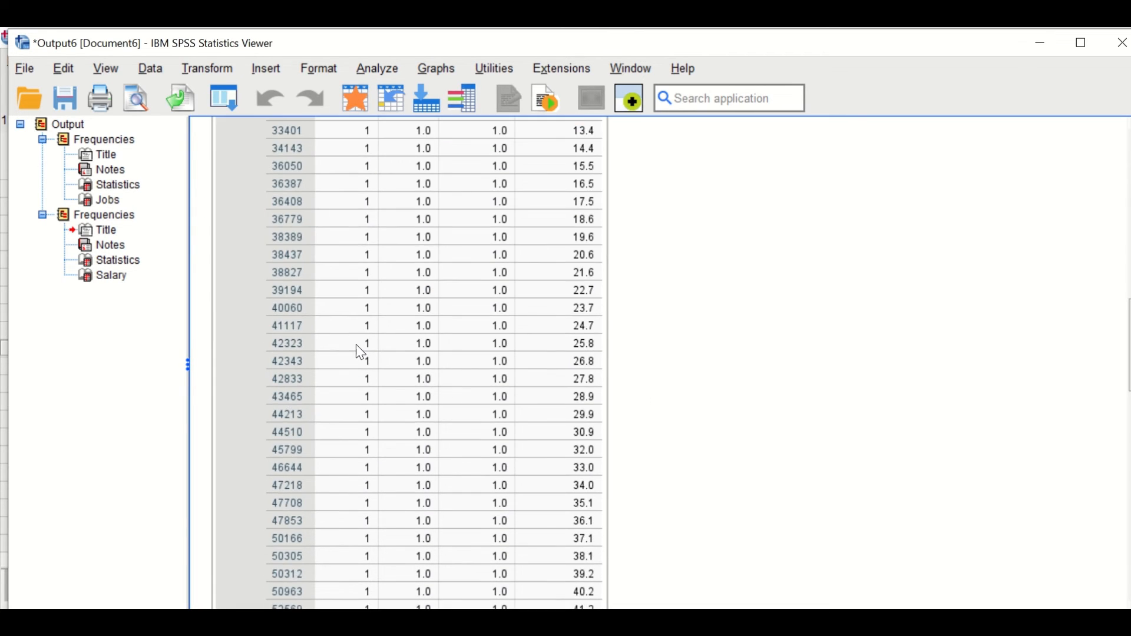
scroll(360, 354, down, 15)
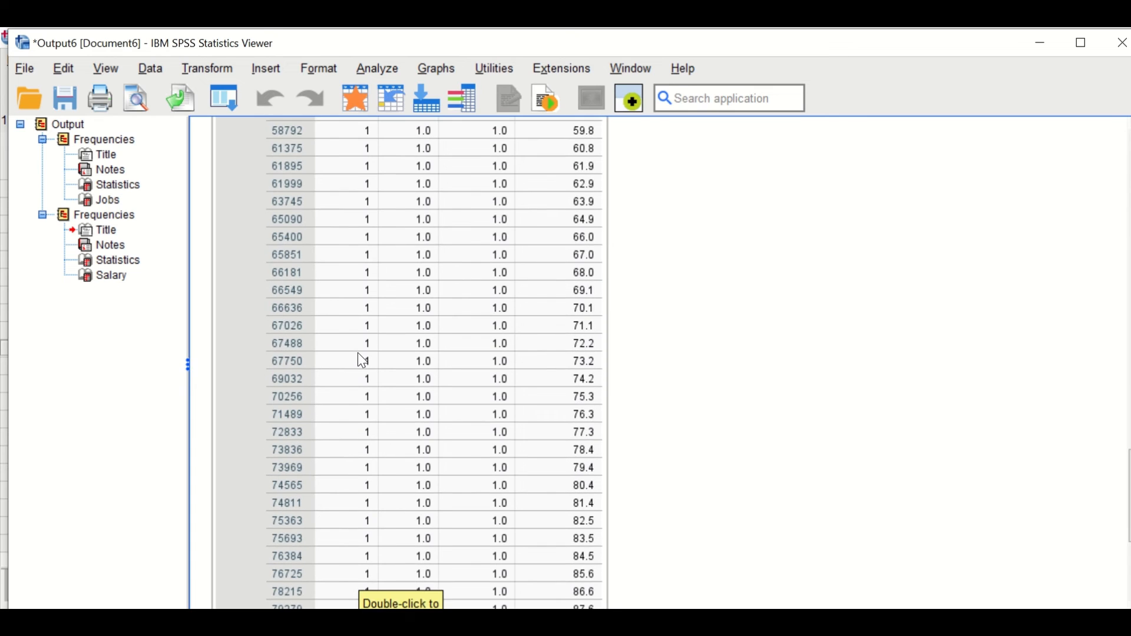
scroll(364, 361, down, 2)
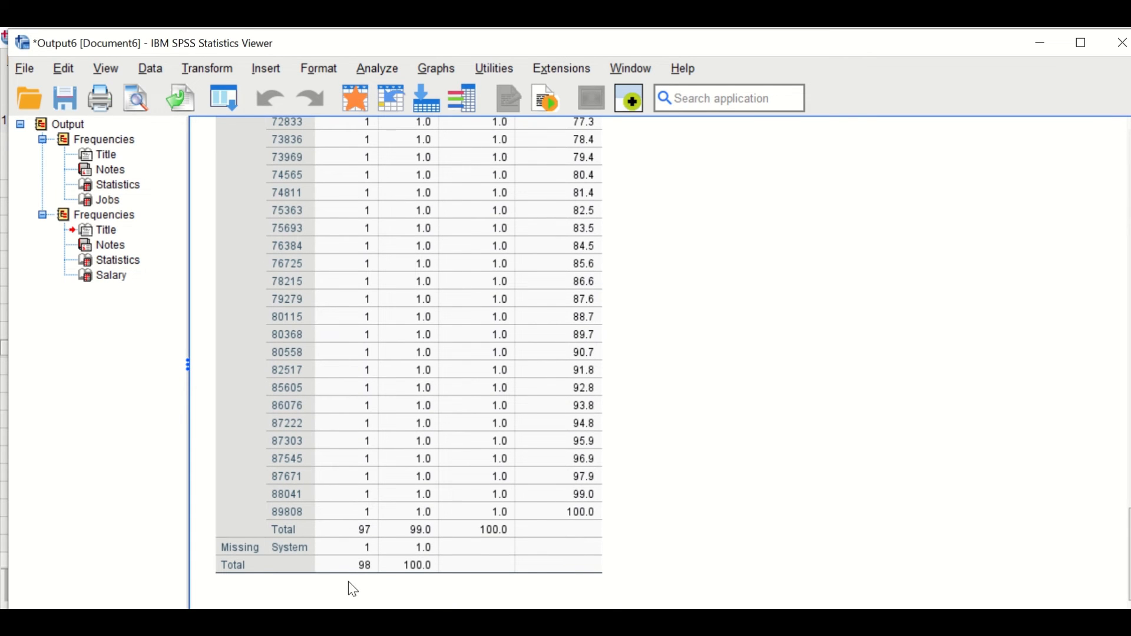
scroll(366, 526, up, 20)
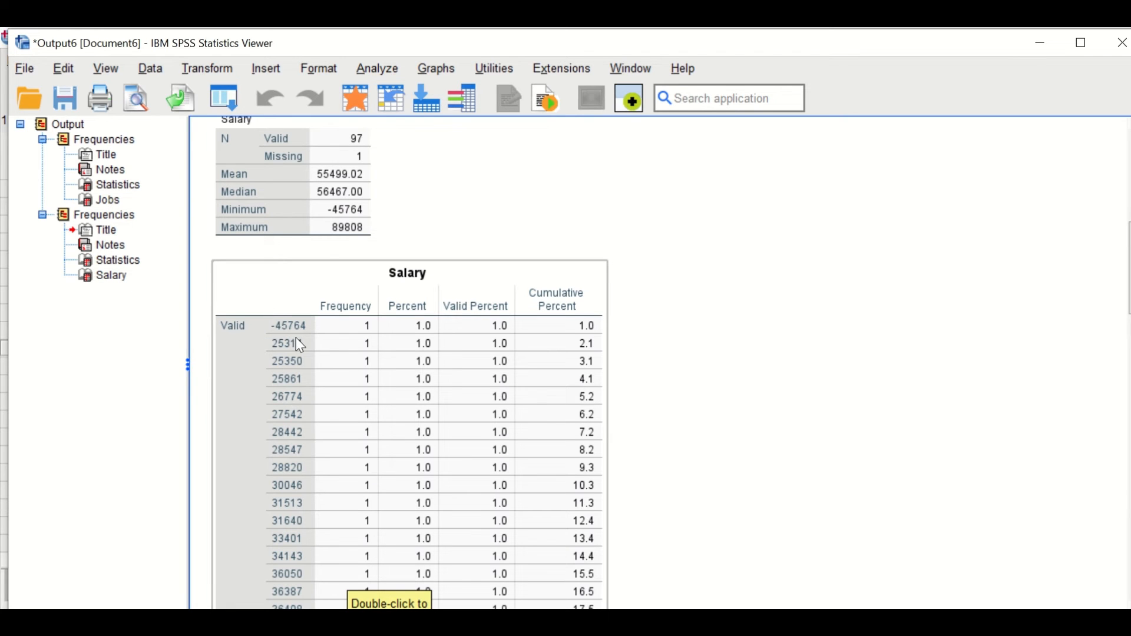
scroll(362, 360, down, 20)
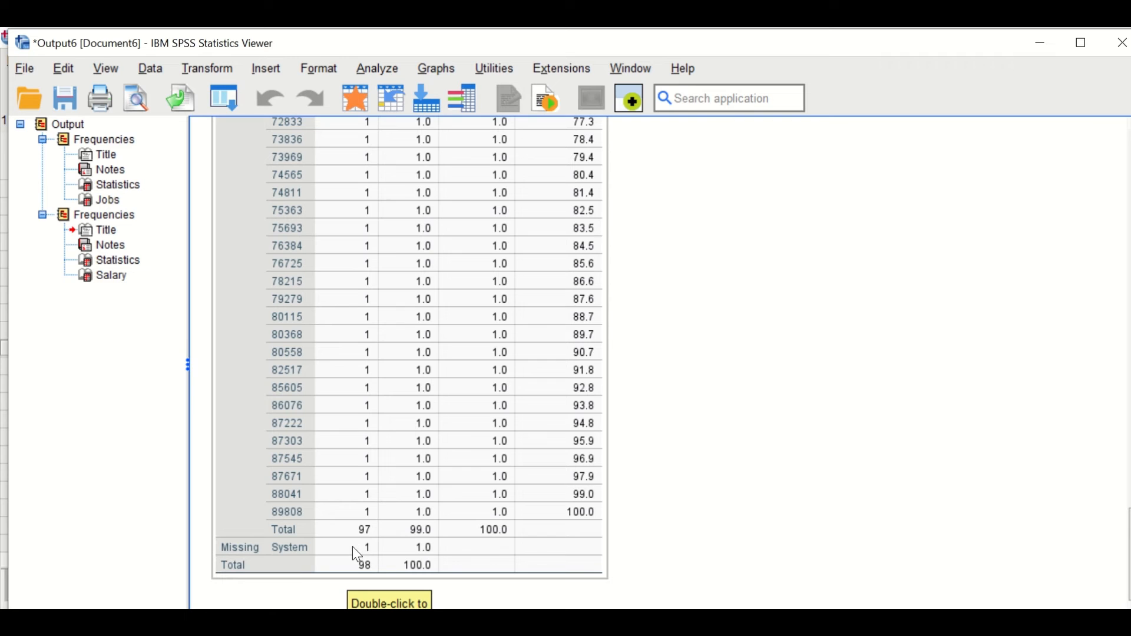
click(1047, 51)
Correct the Salary of case 5 to 45764 by removing its minus sign
click(491, 244)
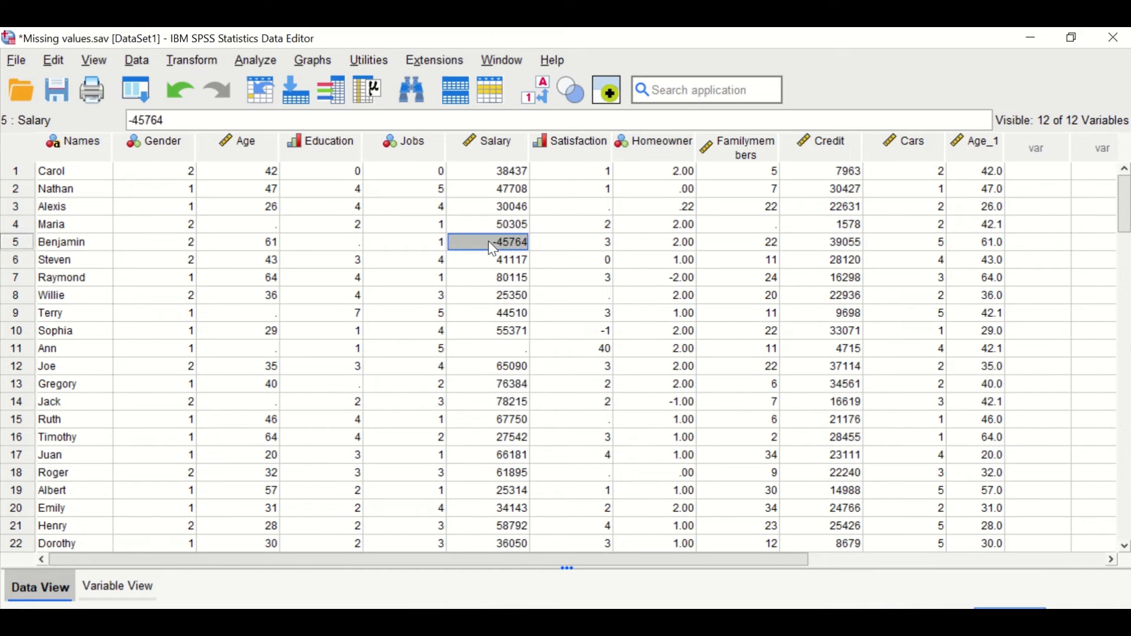
click(134, 121)
key(BackSpace)
click(501, 349)
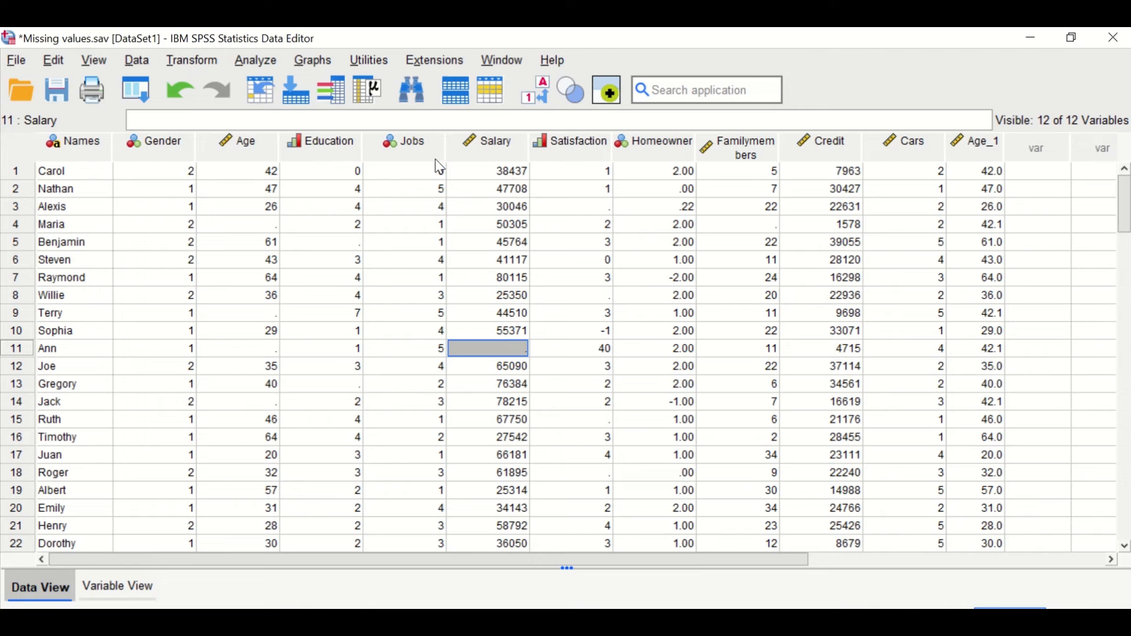
Replace the missing Salary value with the series mean in a new variable, clearing the earlier Age setup, and check case 11
click(196, 61)
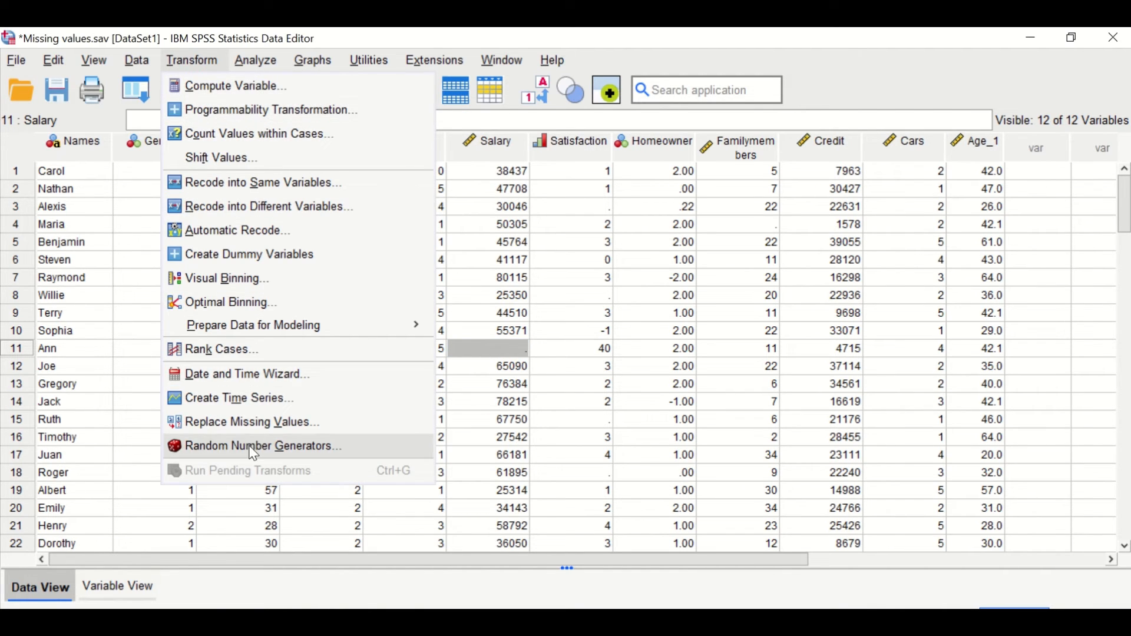
click(254, 422)
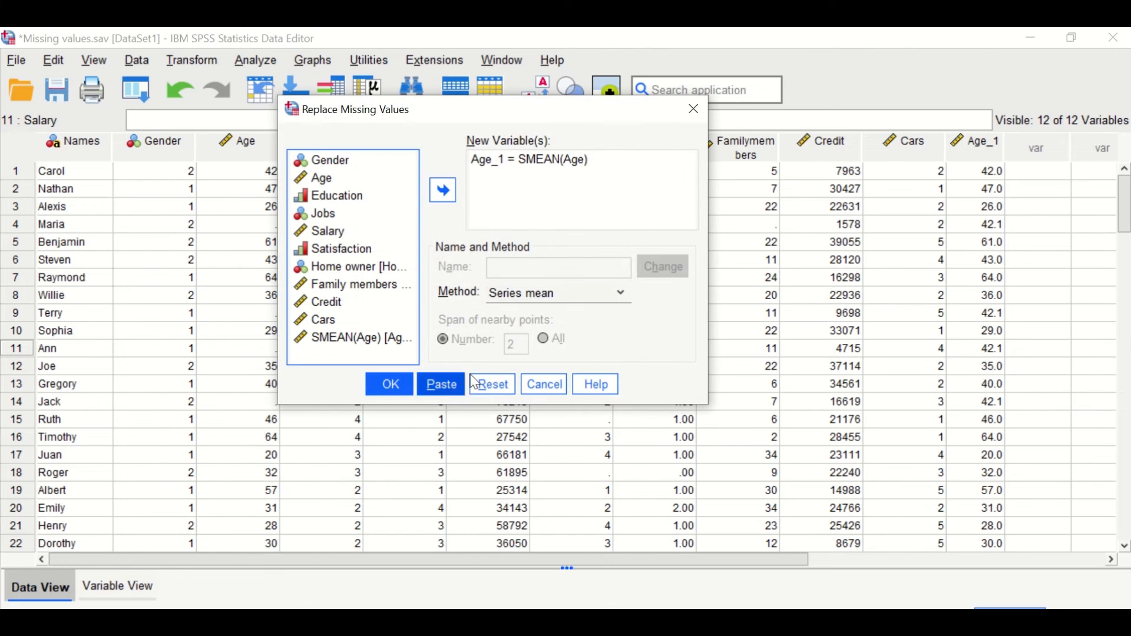
click(486, 391)
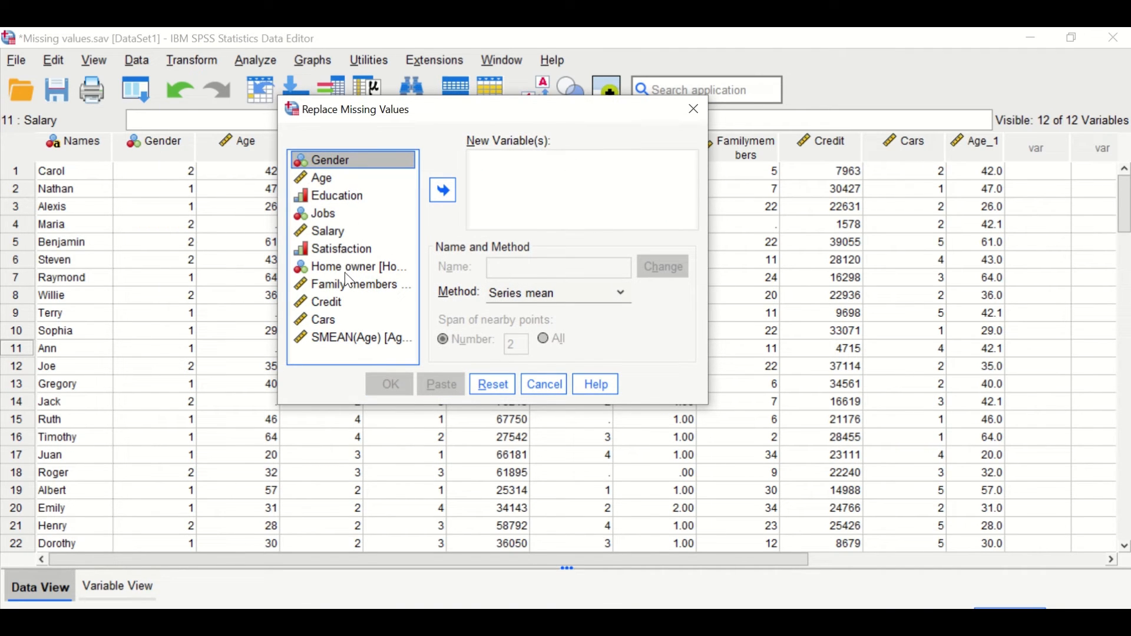
click(333, 231)
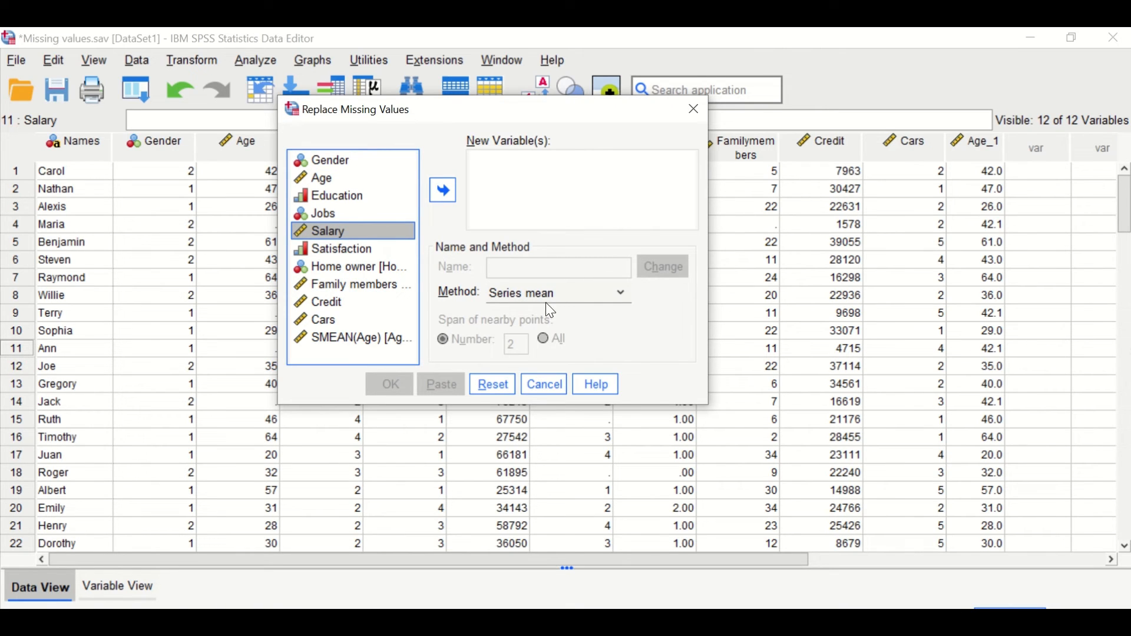
click(446, 192)
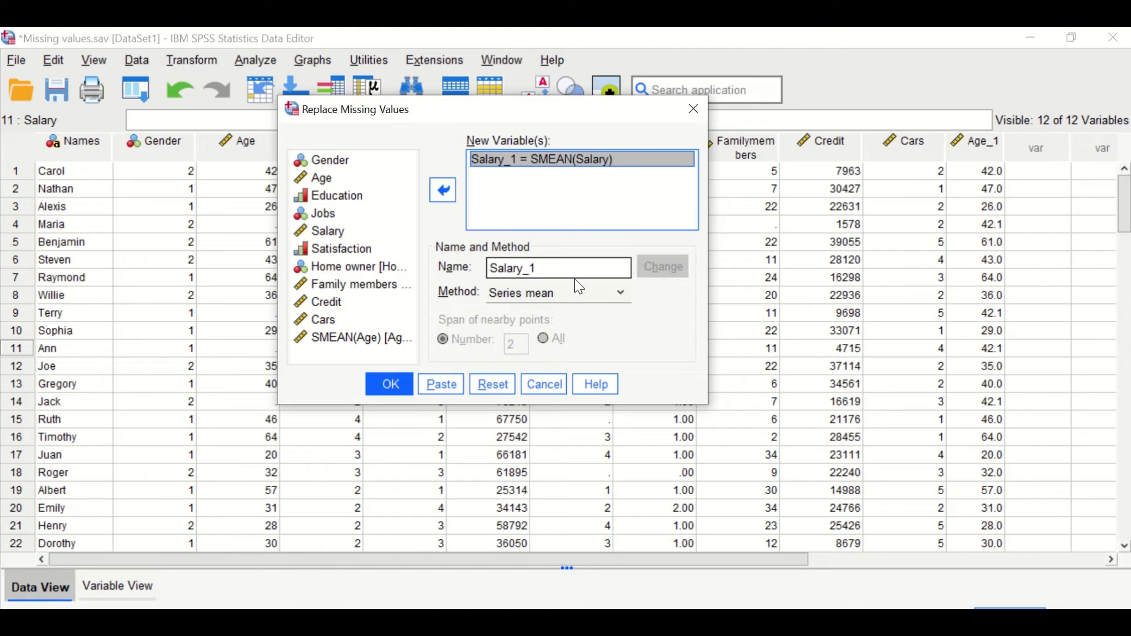
click(389, 384)
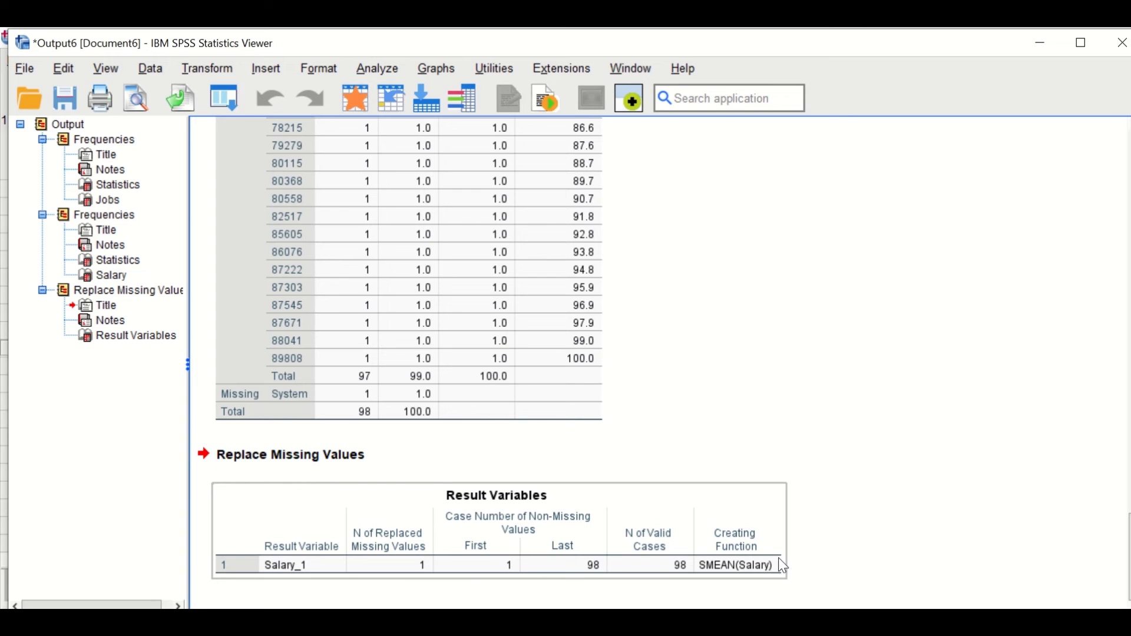
click(1041, 43)
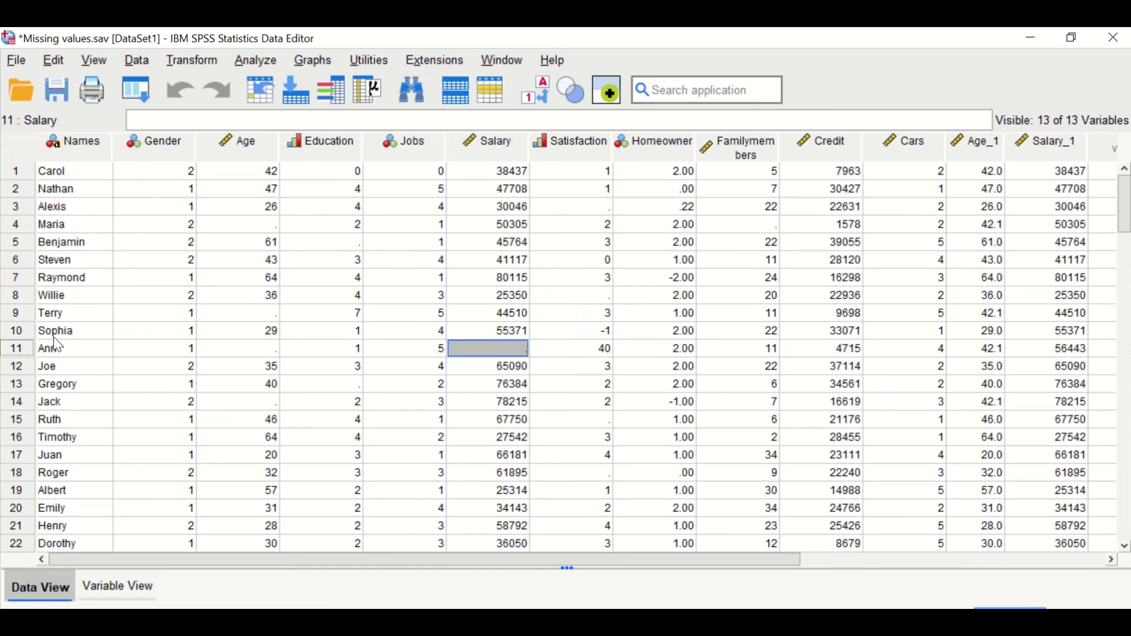
click(16, 351)
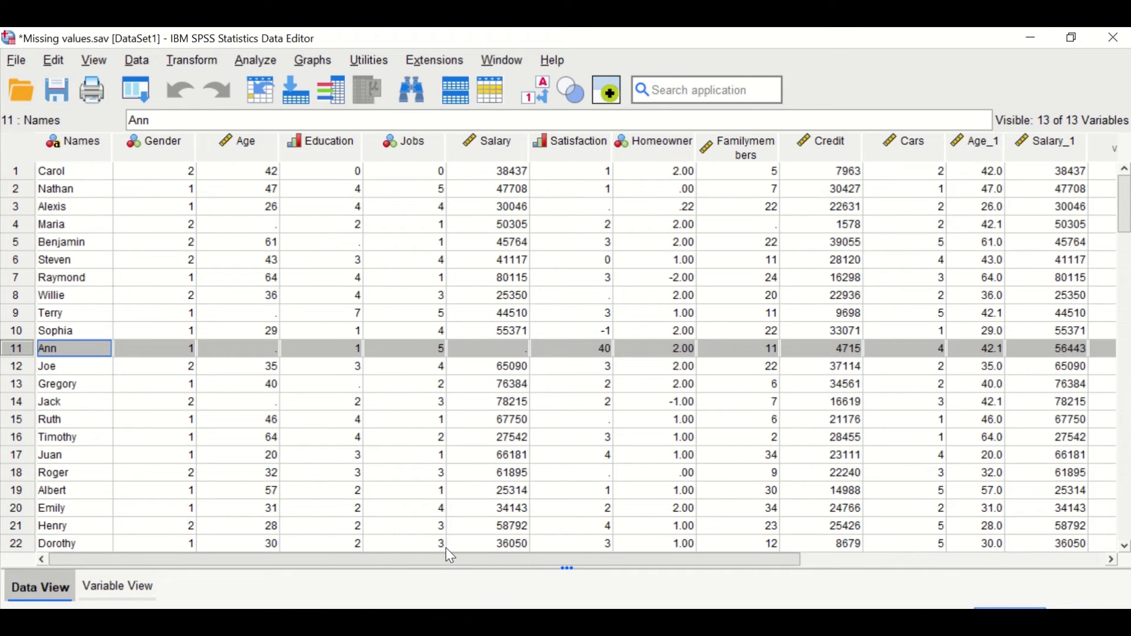
Review the Satisfaction column in the data, and label its value 1 as SD in the variable's value labels
drag(447, 565, 568, 557)
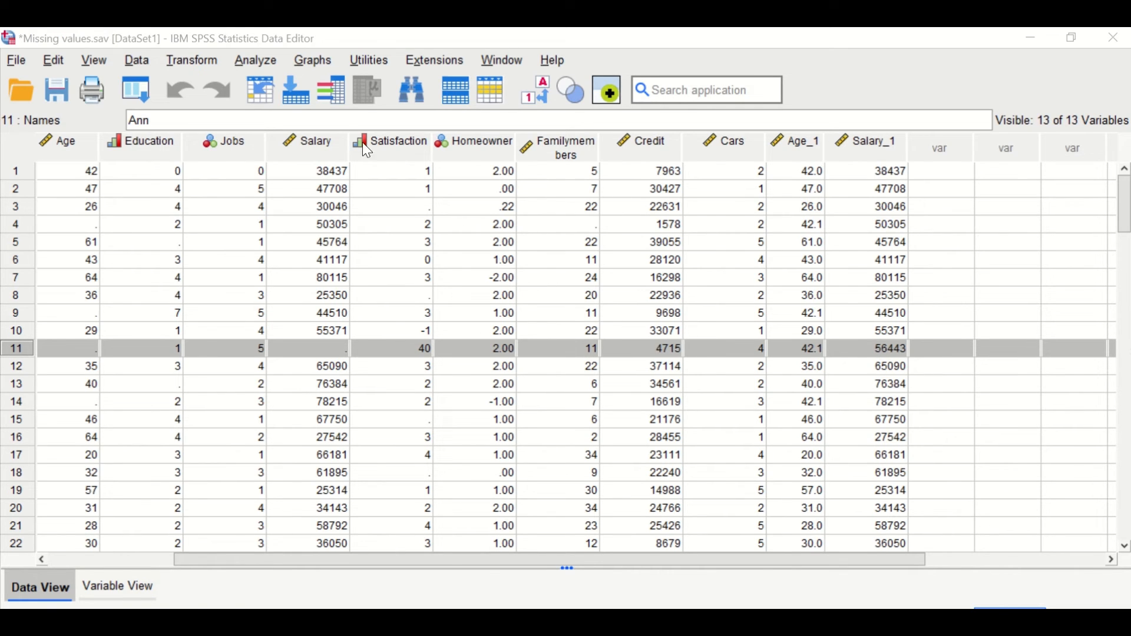
click(396, 149)
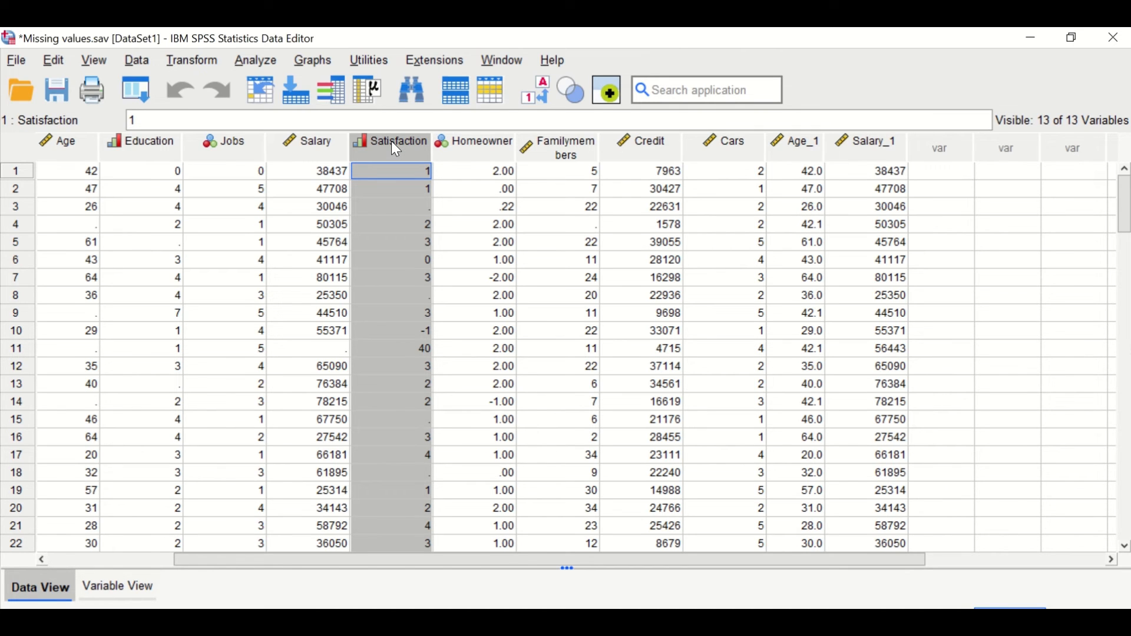
click(412, 201)
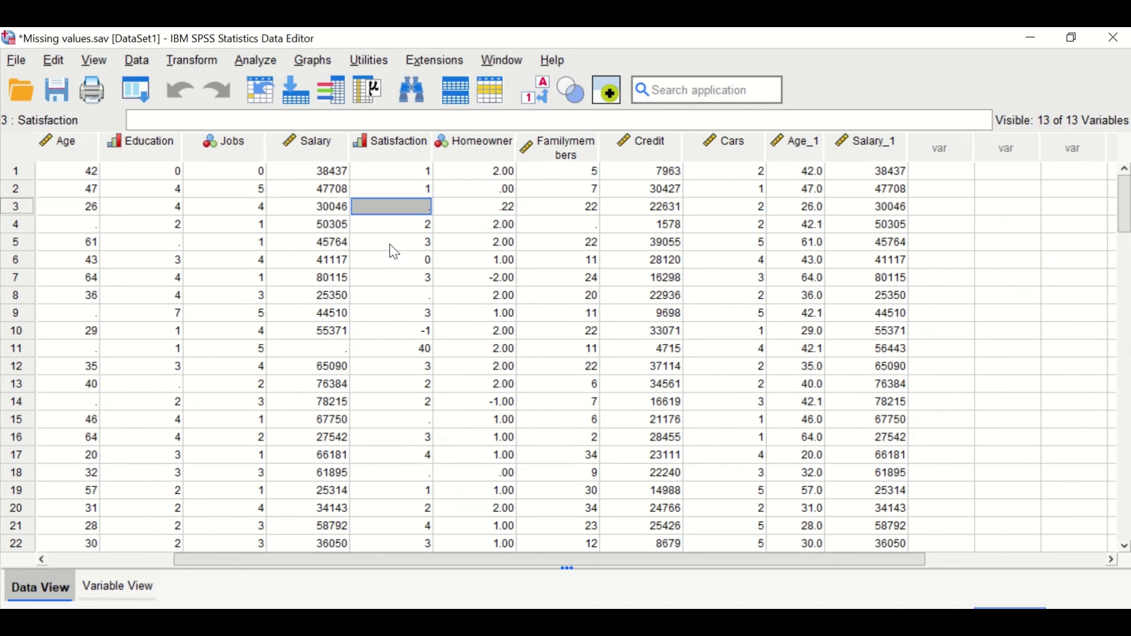
click(123, 589)
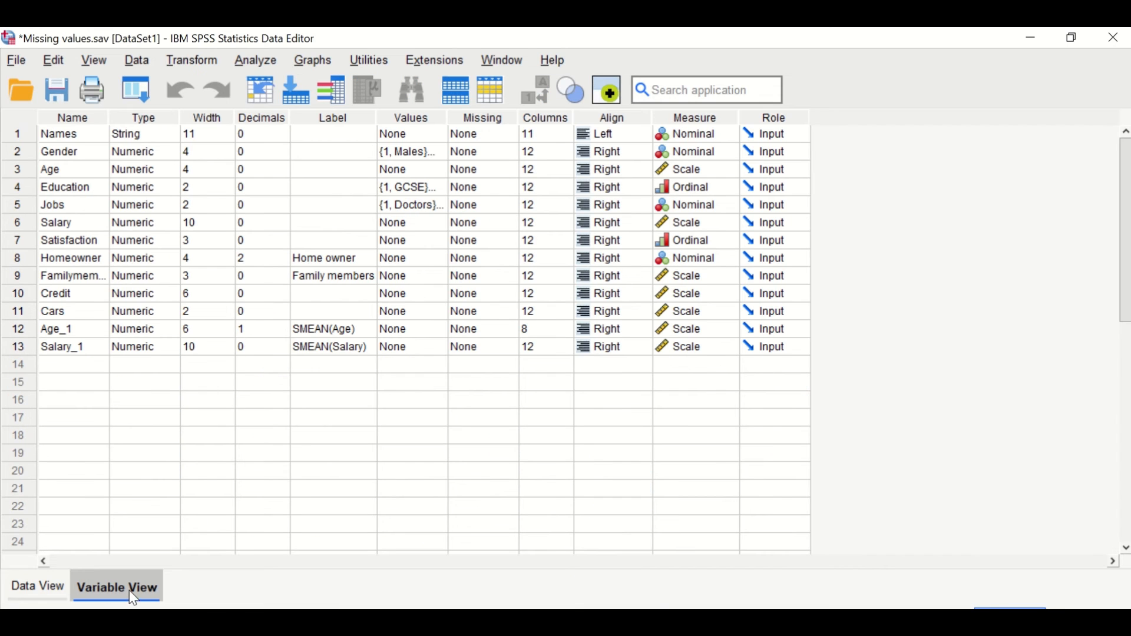
click(12, 241)
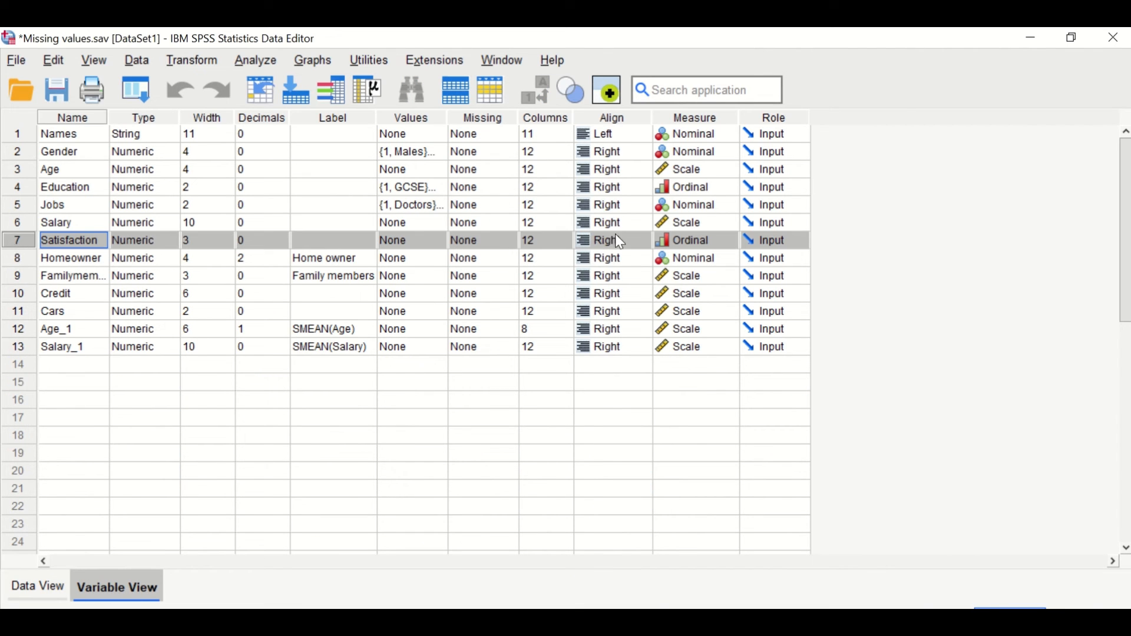
click(439, 246)
click(442, 246)
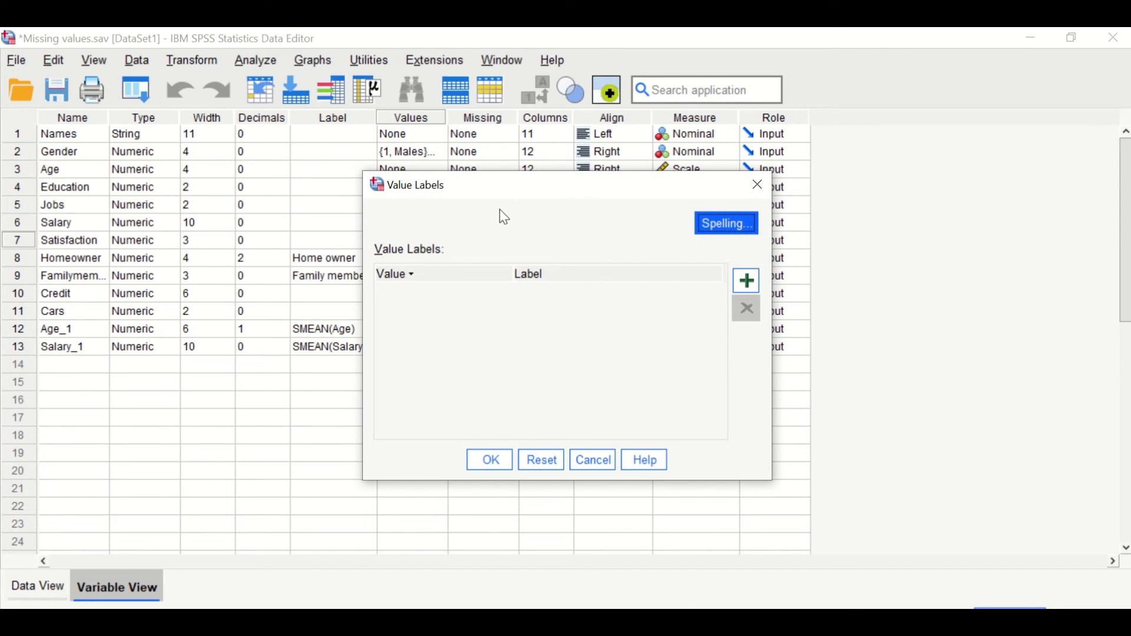
click(746, 281)
text(1)
click(571, 291)
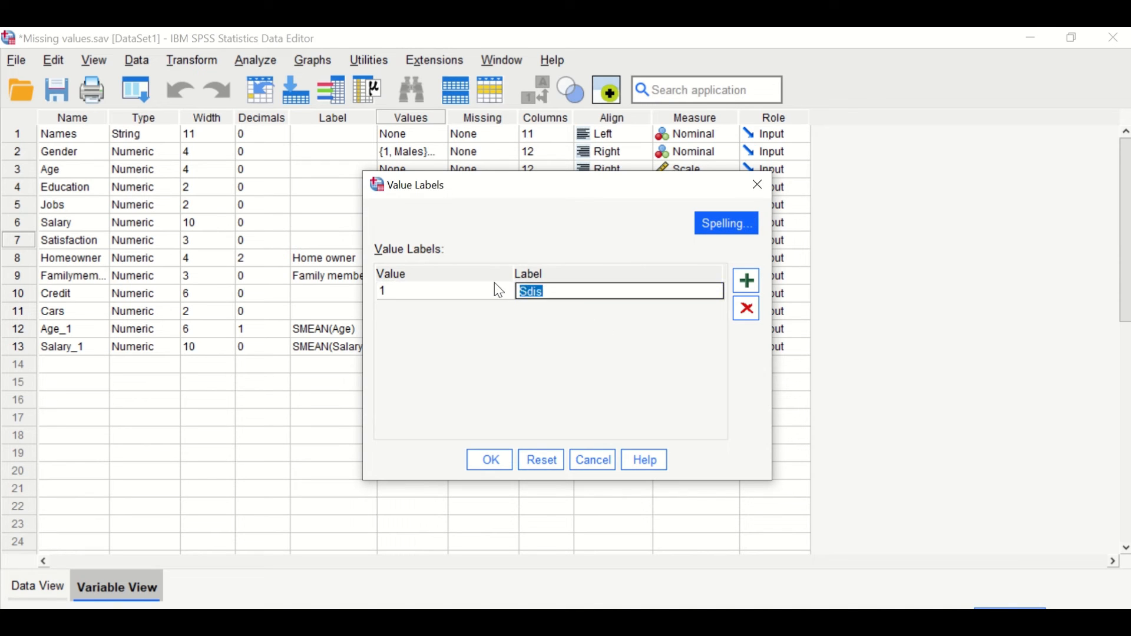
text(SD)
Add the Satisfaction value labels D for 2 and N for 3
click(749, 281)
text(2)
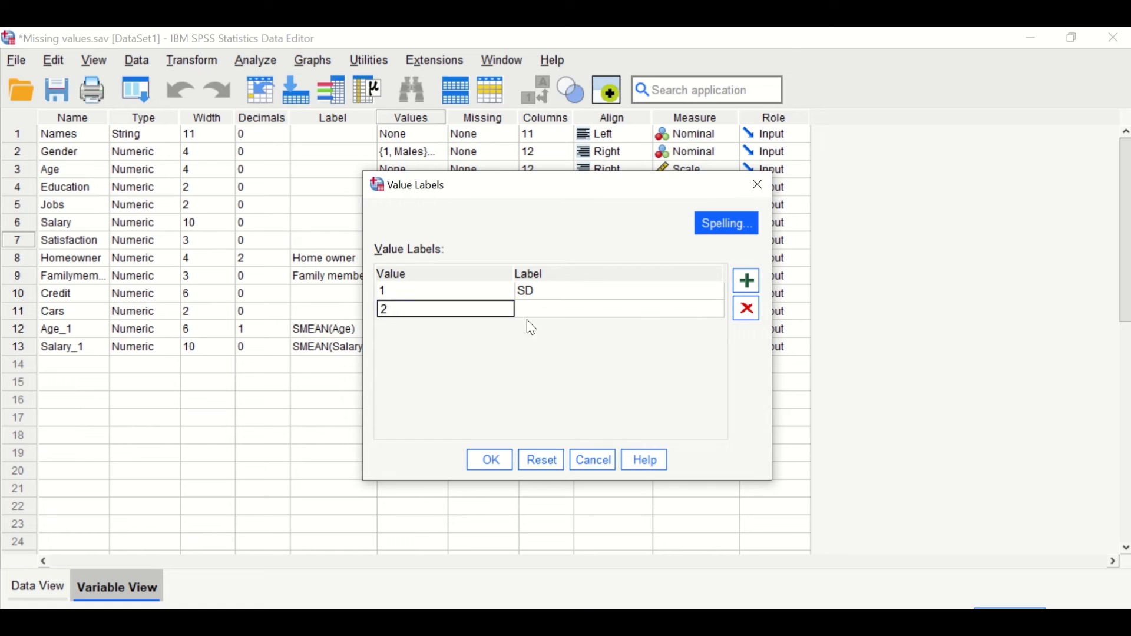
click(562, 309)
text(D)
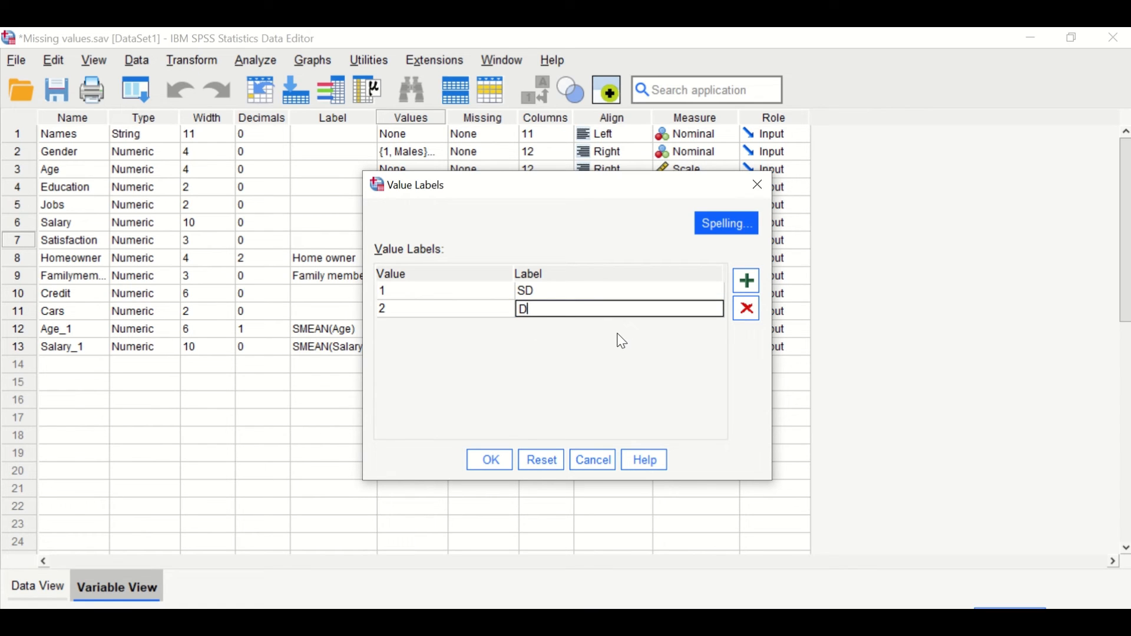
click(749, 282)
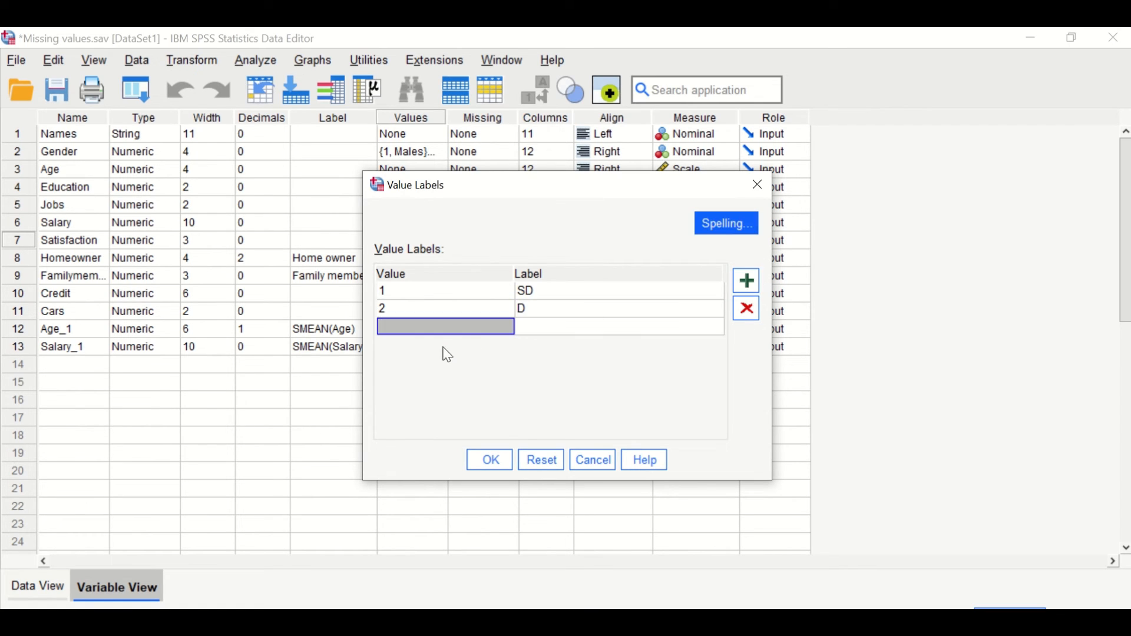
text(3)
click(555, 327)
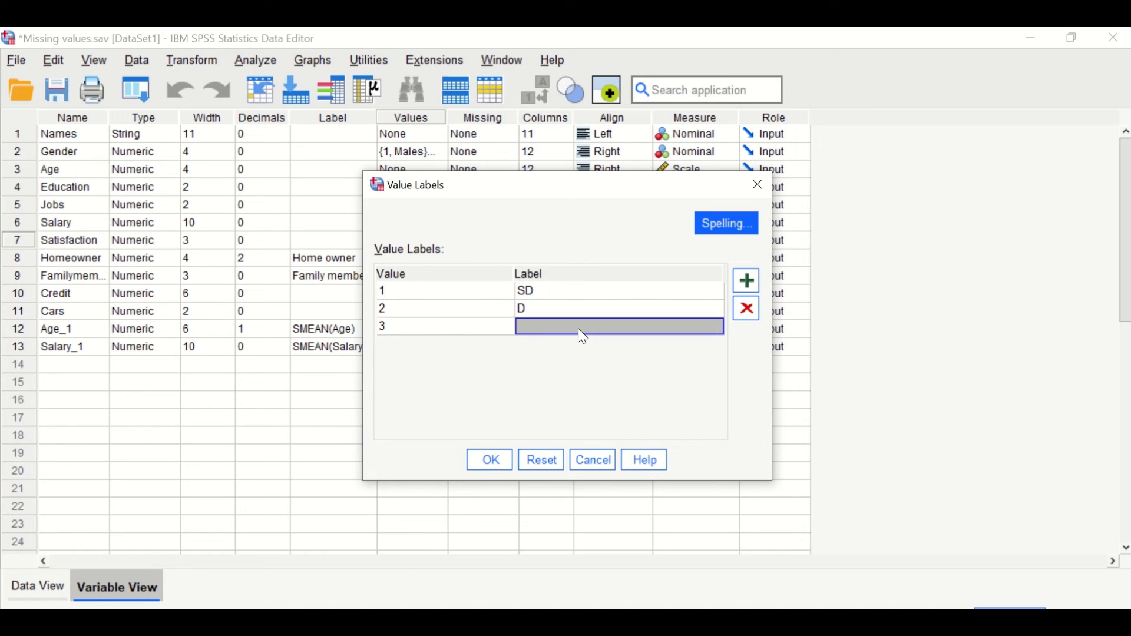
text(N)
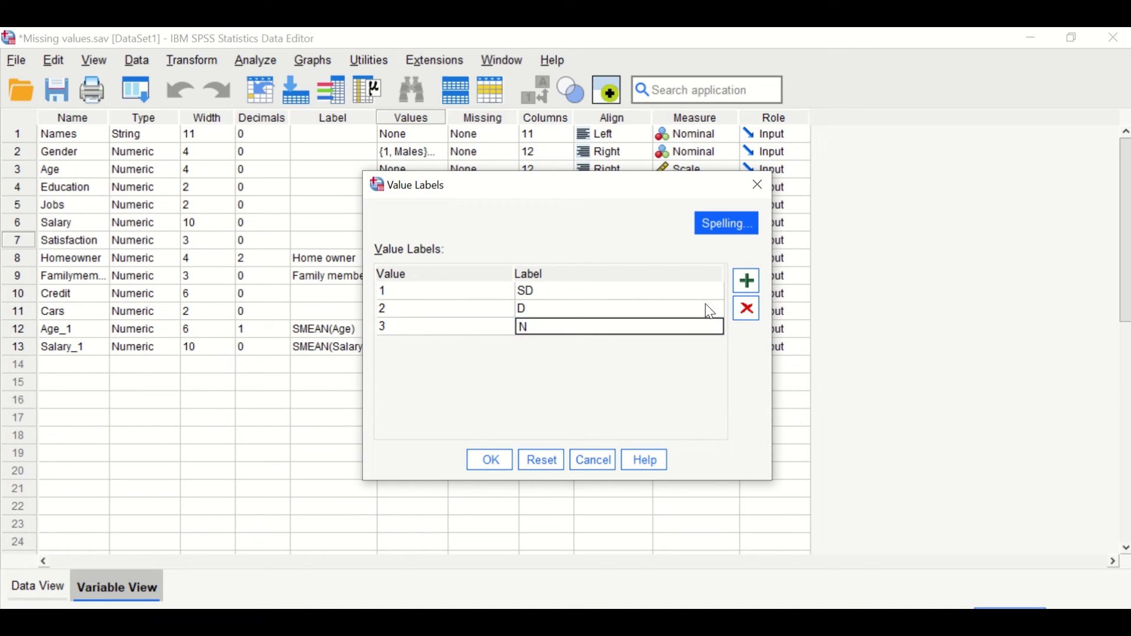
Add the Satisfaction value labels A for 4 and SA for 5, and apply the label set
click(749, 281)
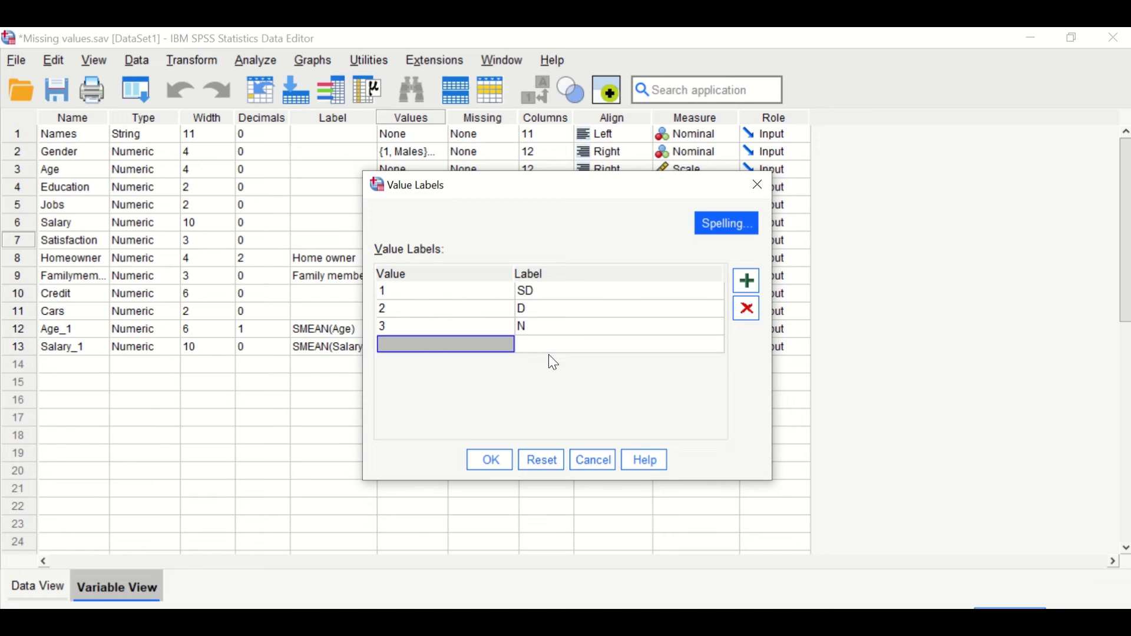
text(4)
click(582, 349)
text(A)
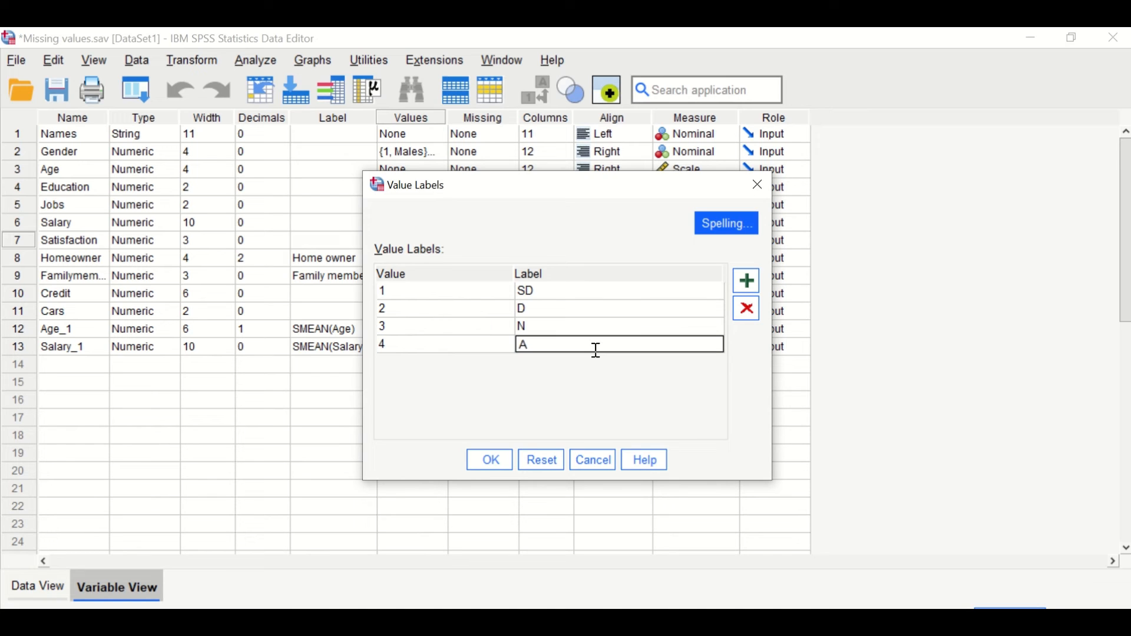
click(747, 281)
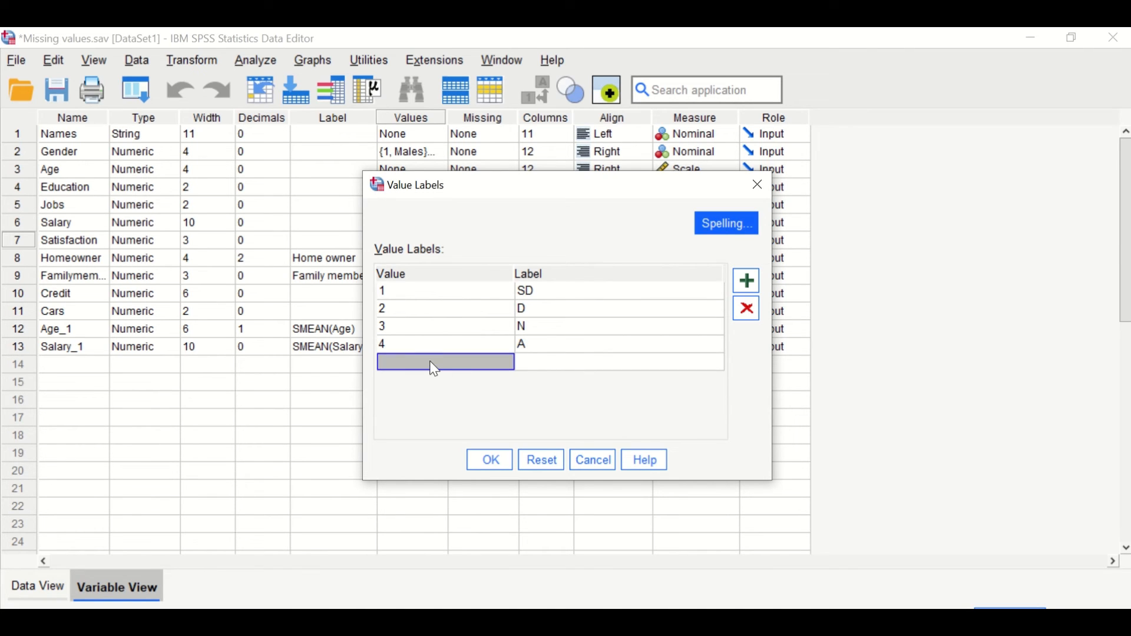
text(5)
click(528, 364)
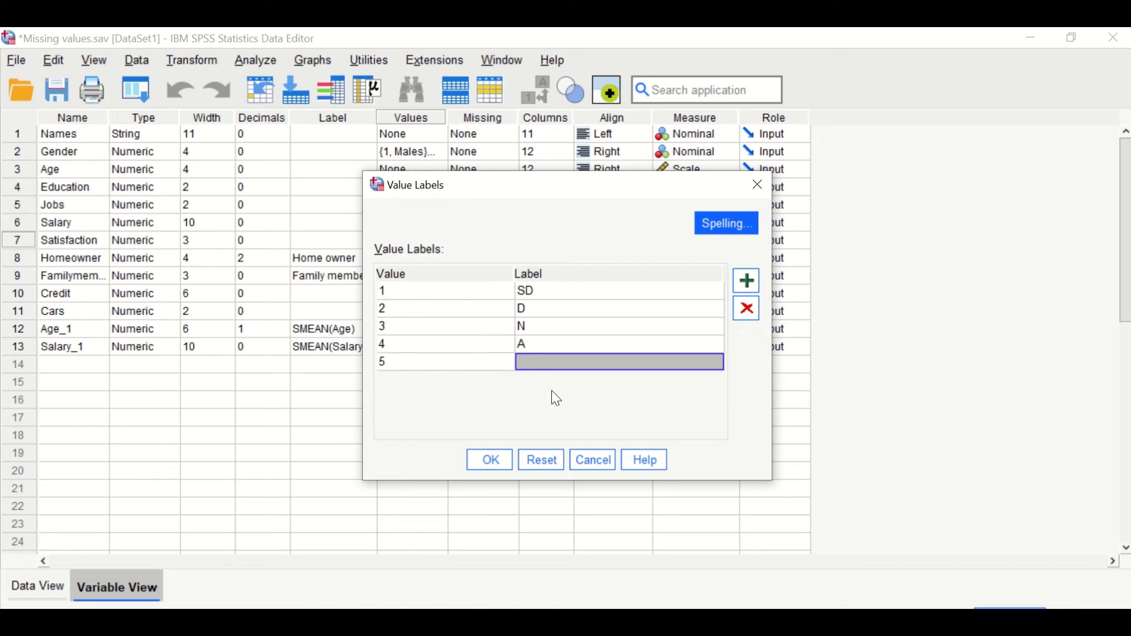
text(S)
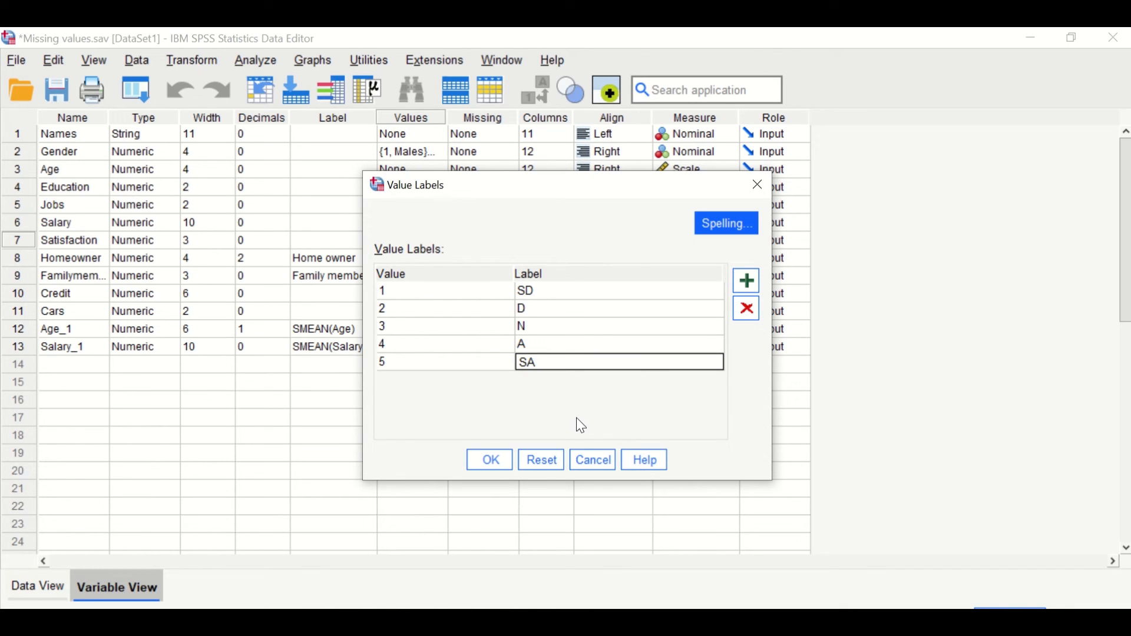
text(A)
click(478, 462)
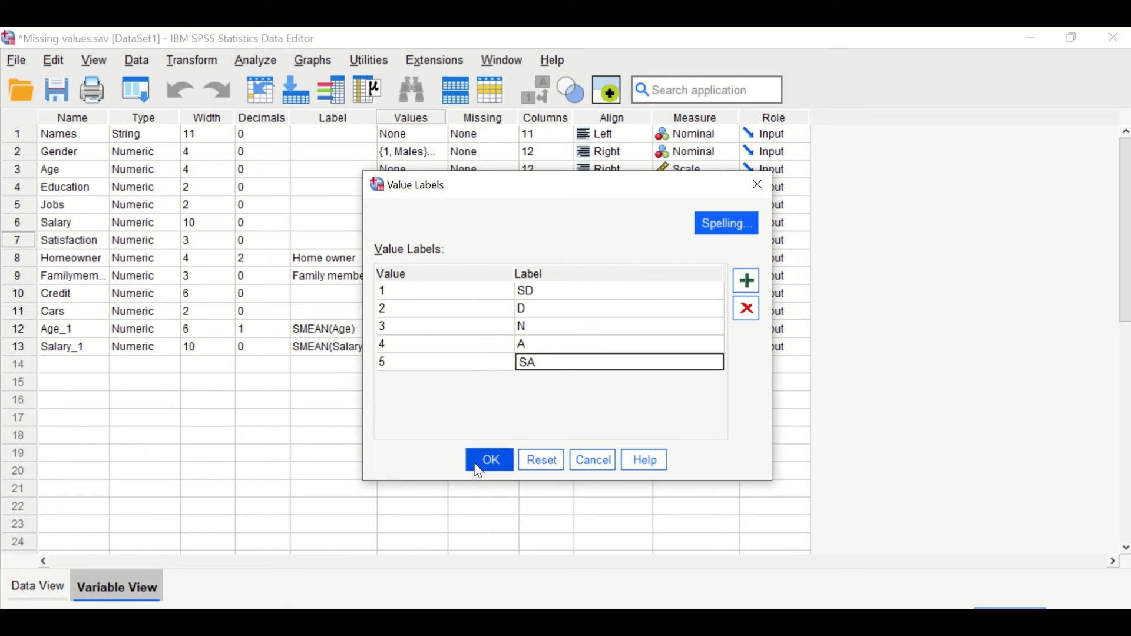
Display the value labels in the data to check the Satisfaction column, and switch back to numeric codes
click(52, 585)
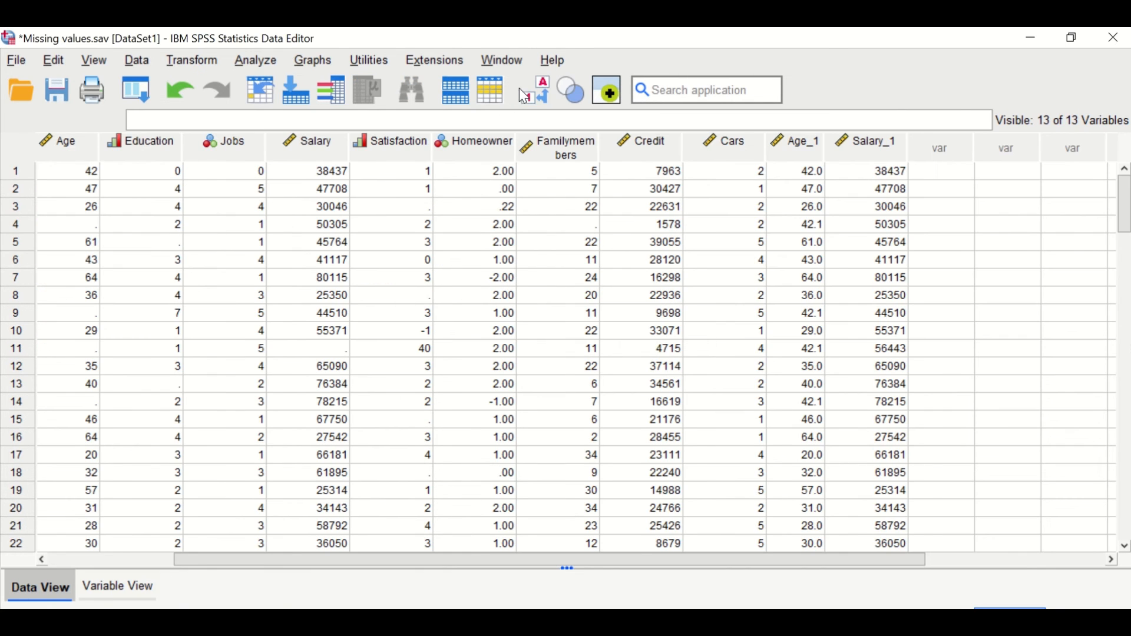
click(532, 108)
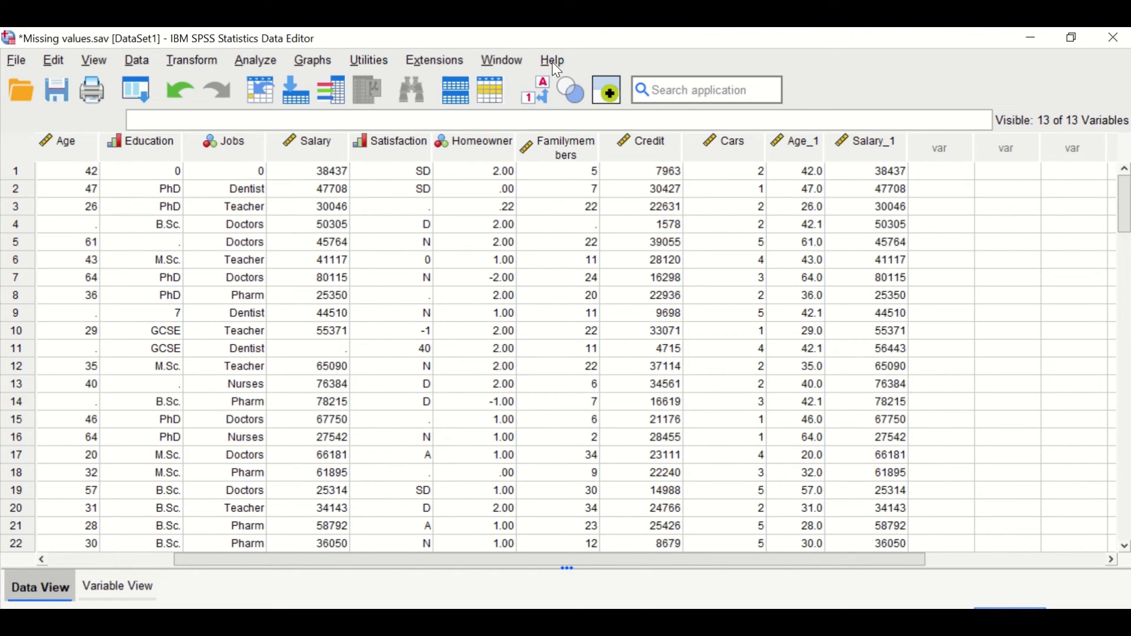
click(535, 95)
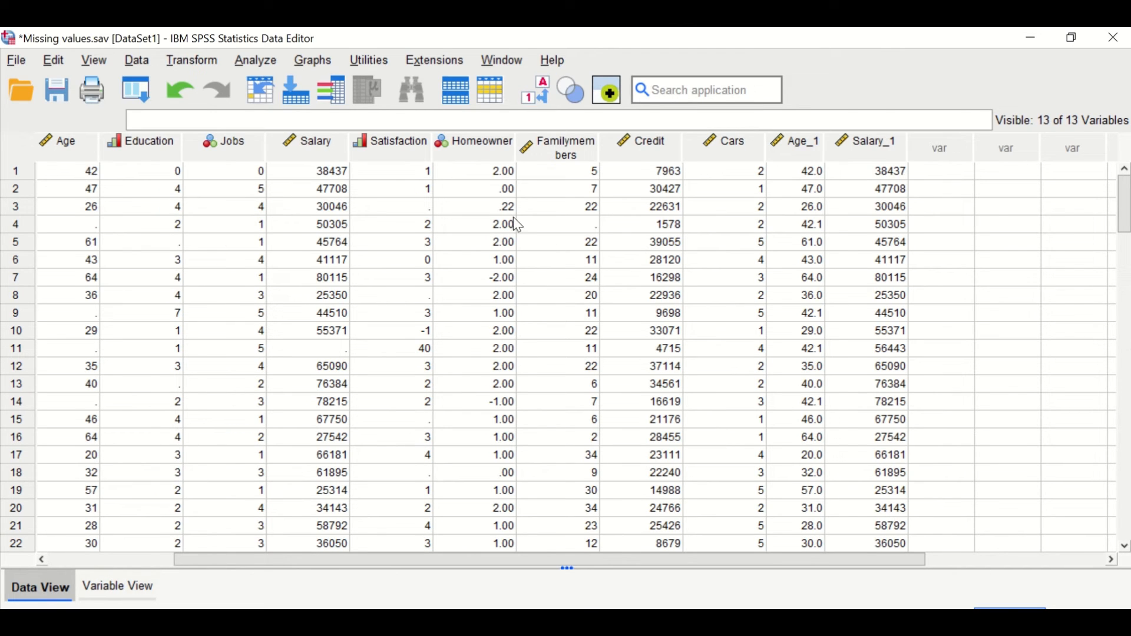
Run Frequencies on Satisfaction instead of Salary, with mean, median, minimum and maximum
click(133, 94)
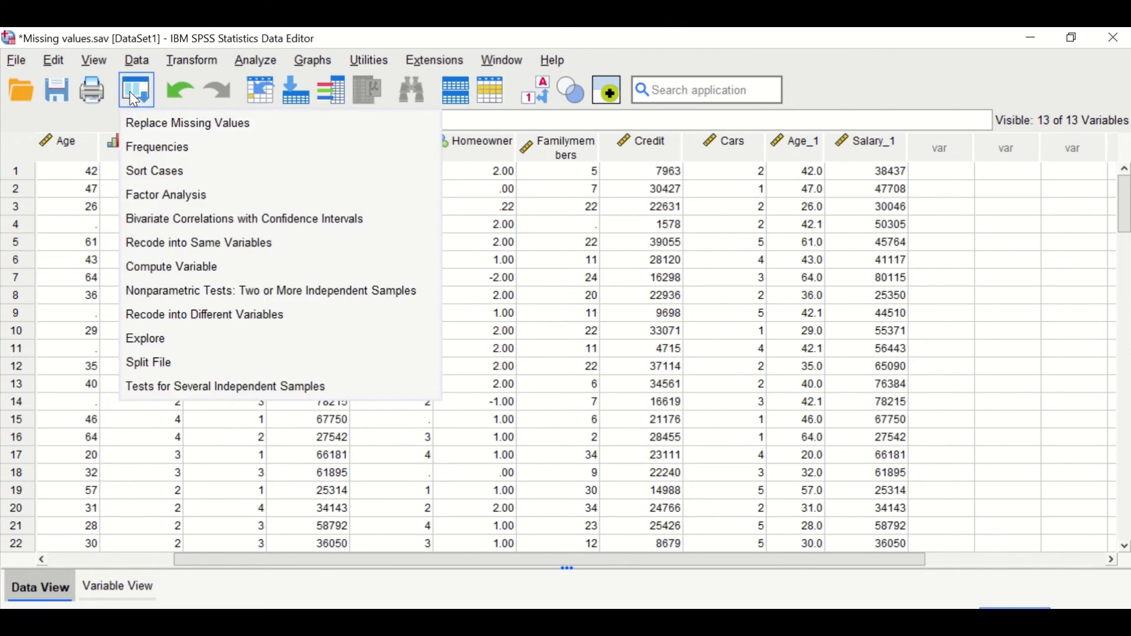
click(145, 148)
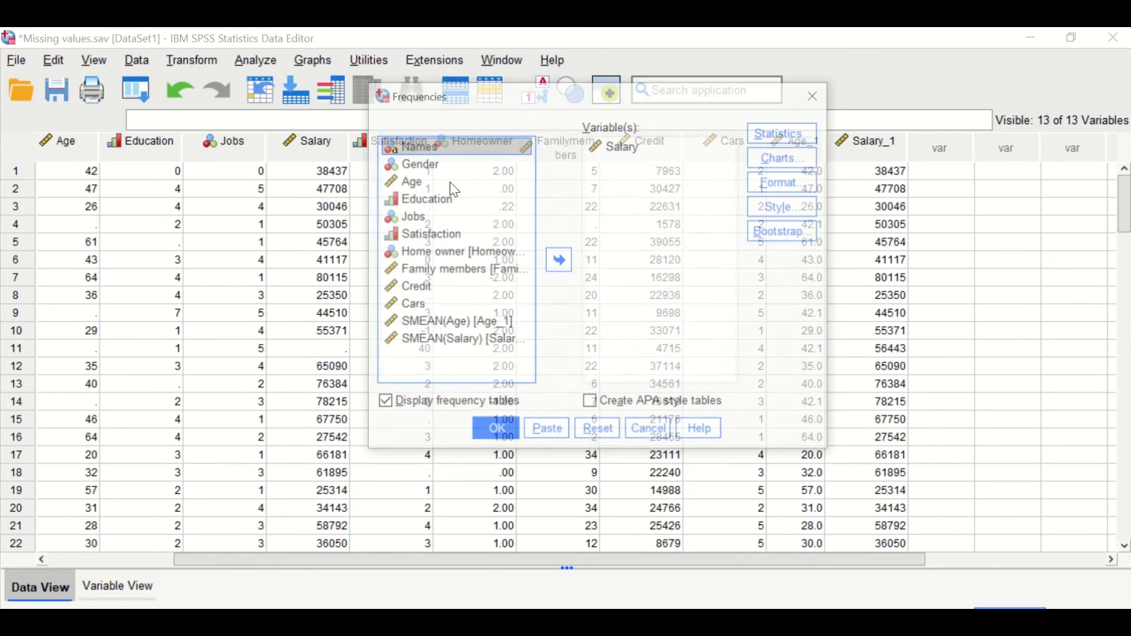
click(615, 149)
click(559, 261)
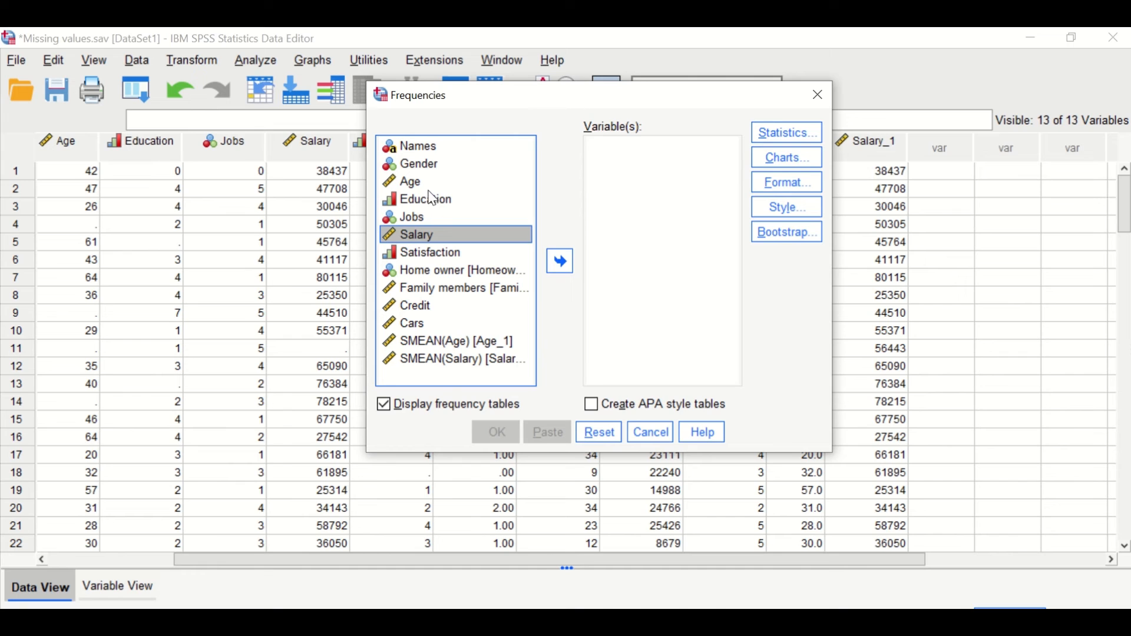
click(505, 256)
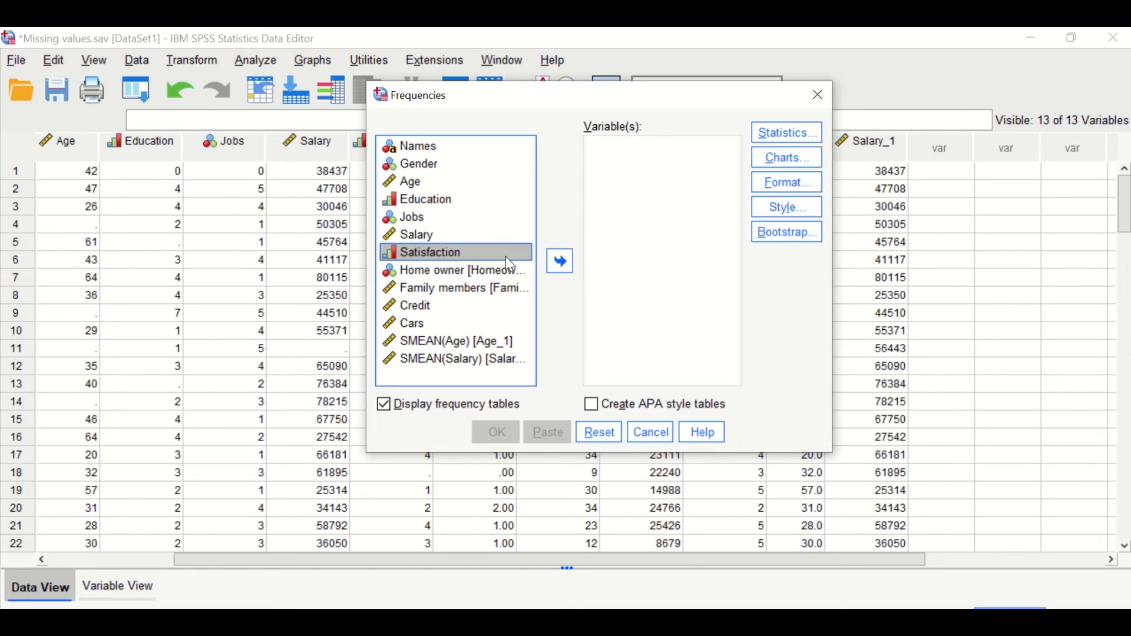
click(562, 262)
click(784, 135)
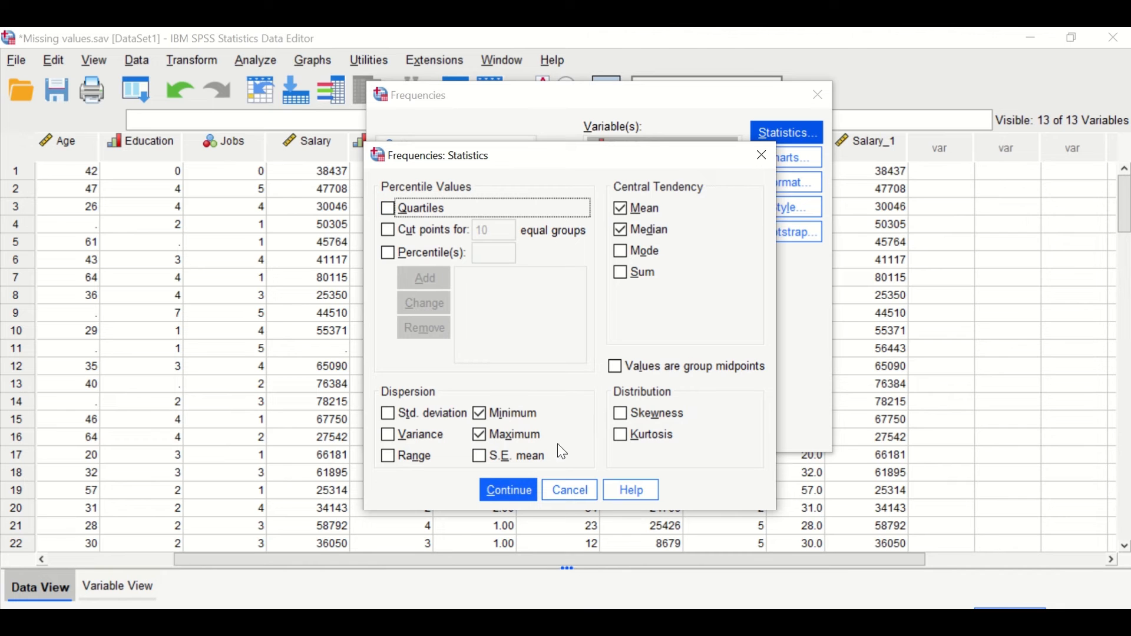
click(506, 492)
click(502, 428)
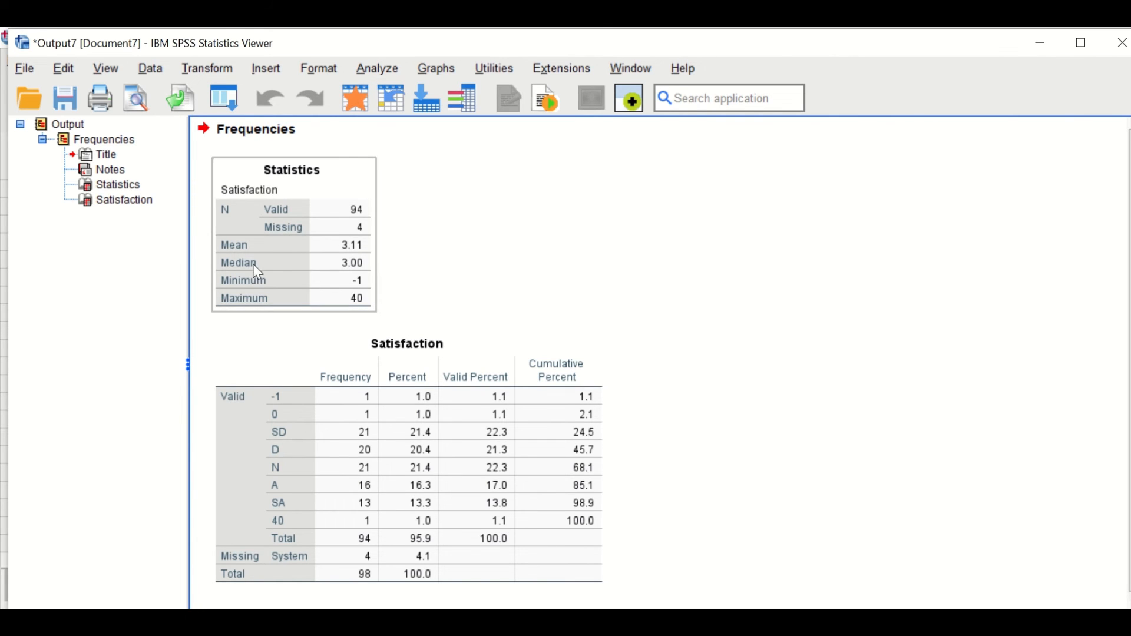
Examine the Satisfaction statistics and frequency table for invalid and missing values, and return to the data
click(467, 285)
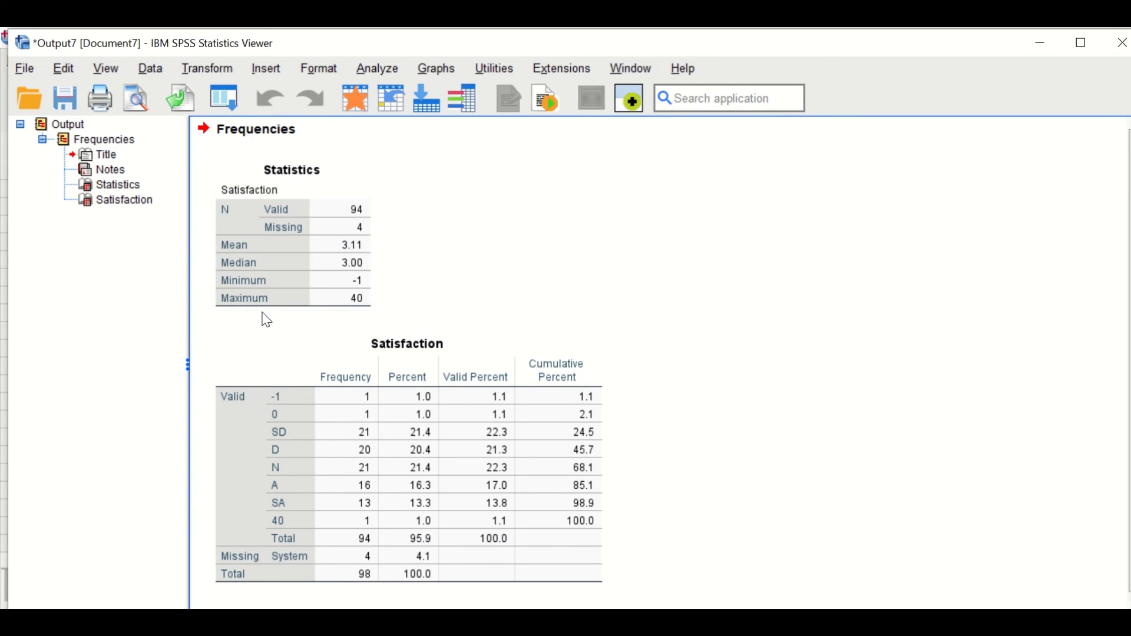
click(280, 291)
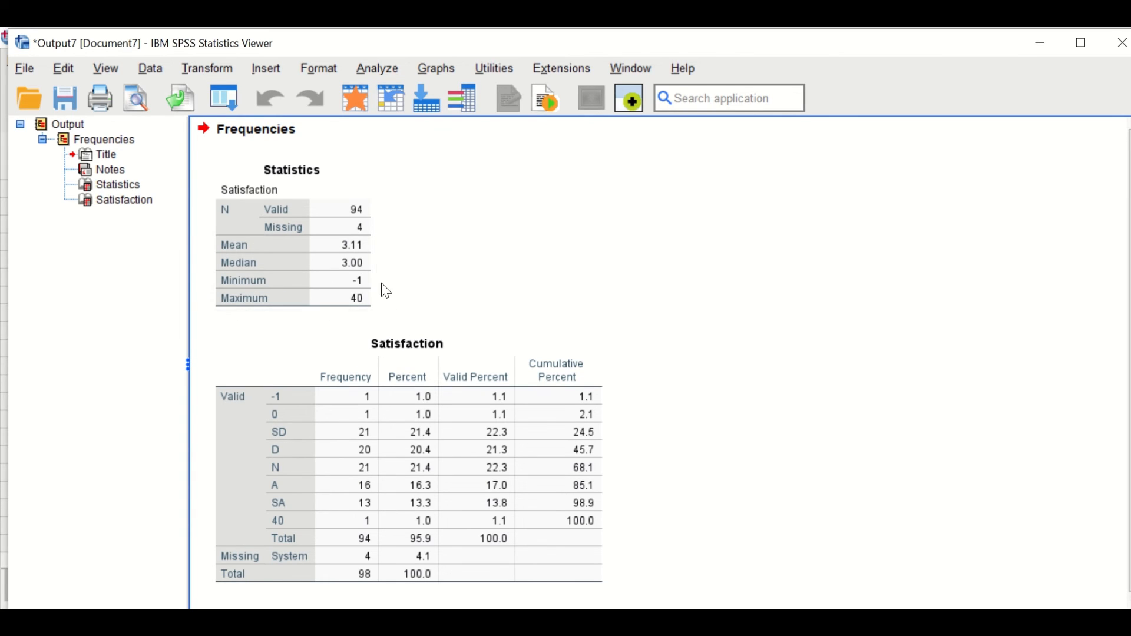
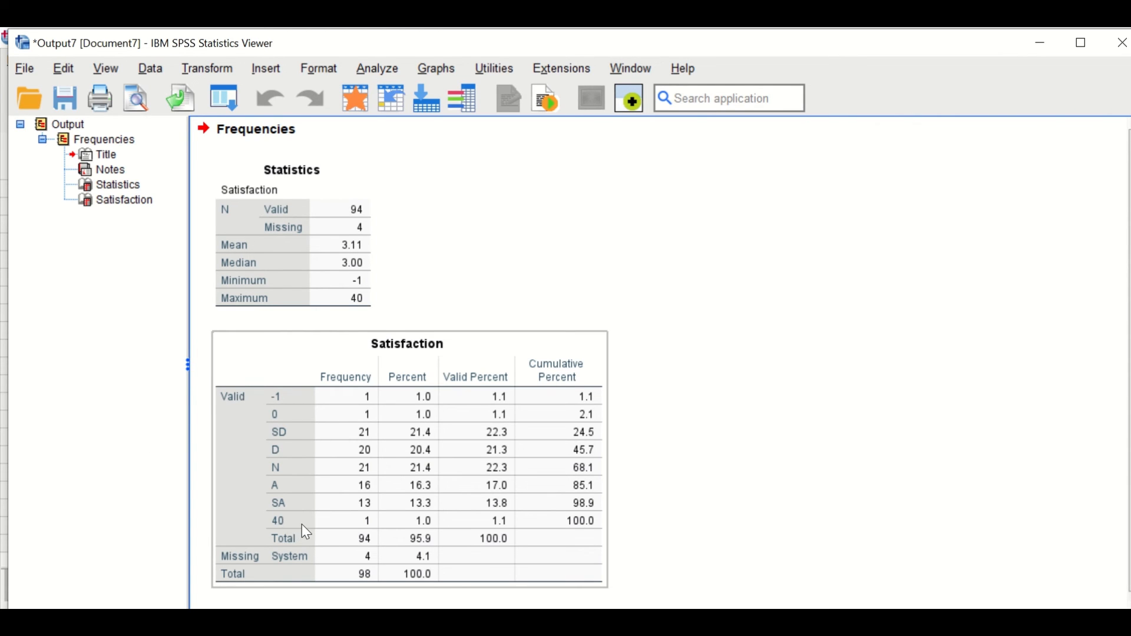
click(1040, 43)
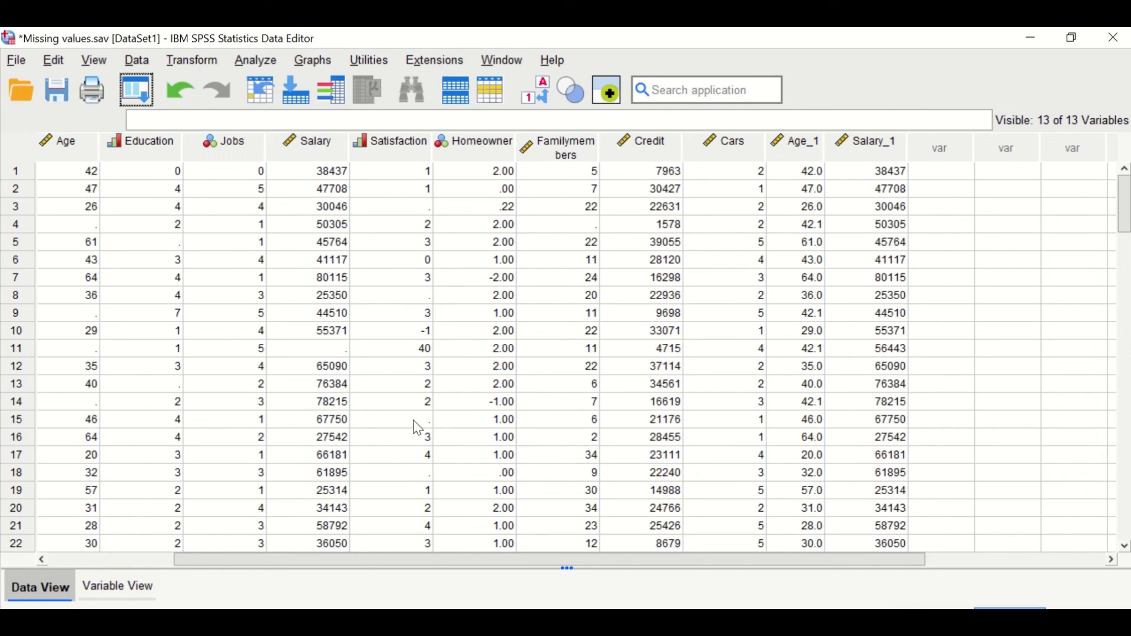
Correct the Satisfaction values to 4 for case 11 and 1 for case 10
click(424, 352)
text(4)
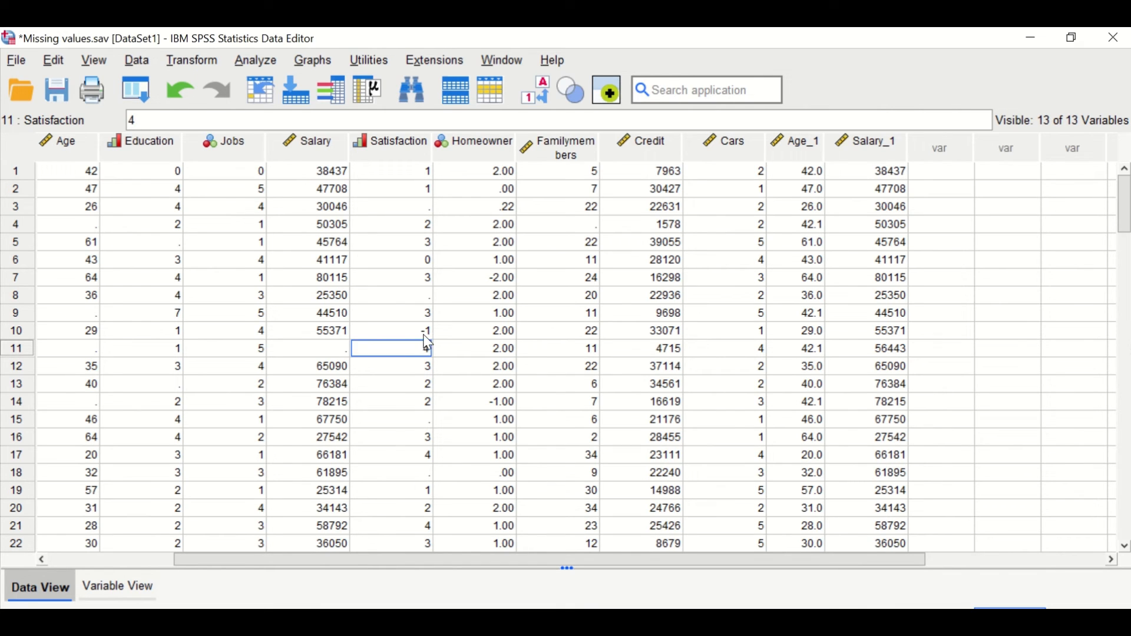
click(424, 335)
click(424, 335)
click(460, 278)
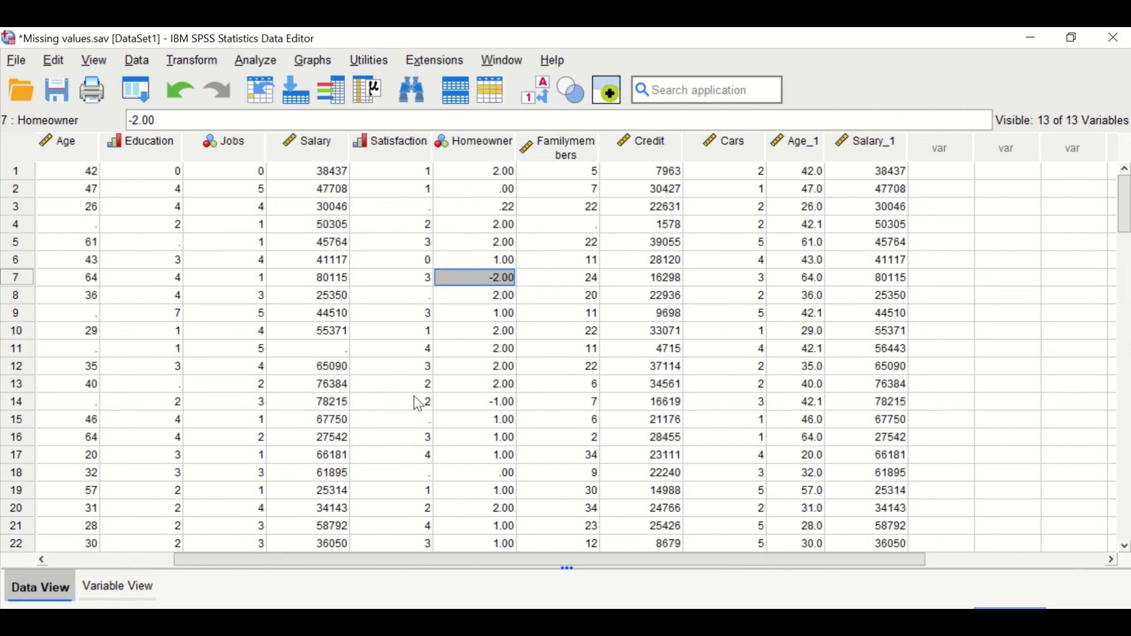
Look through the Satisfaction column for missing entries, selecting the empty cell of case 3
scroll(420, 400, down, 10)
scroll(425, 383, up, 10)
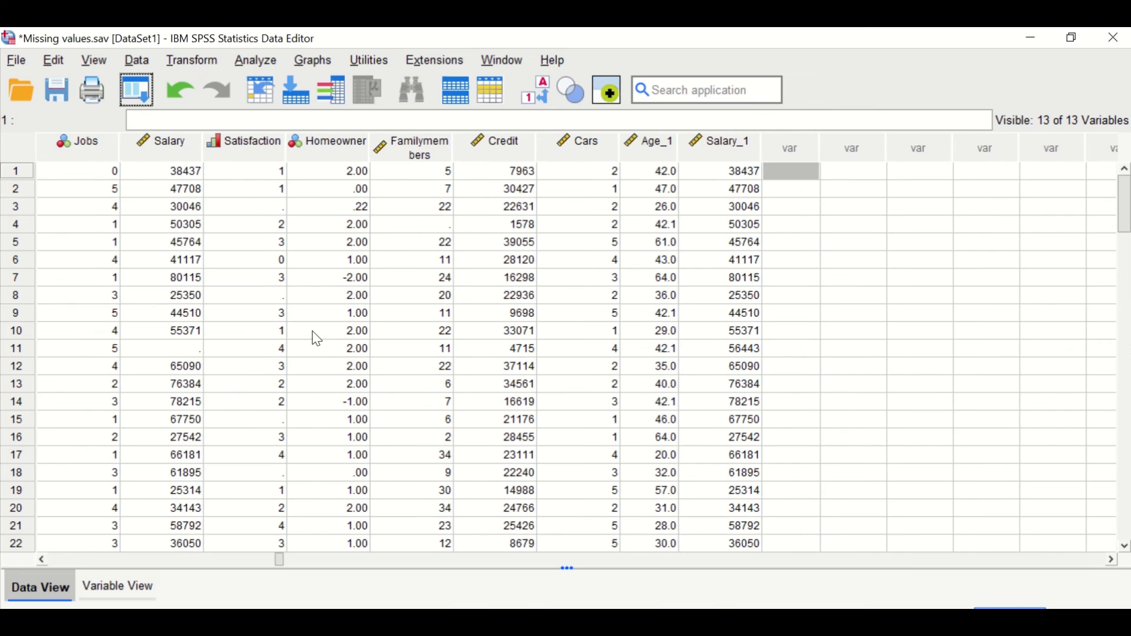
click(250, 211)
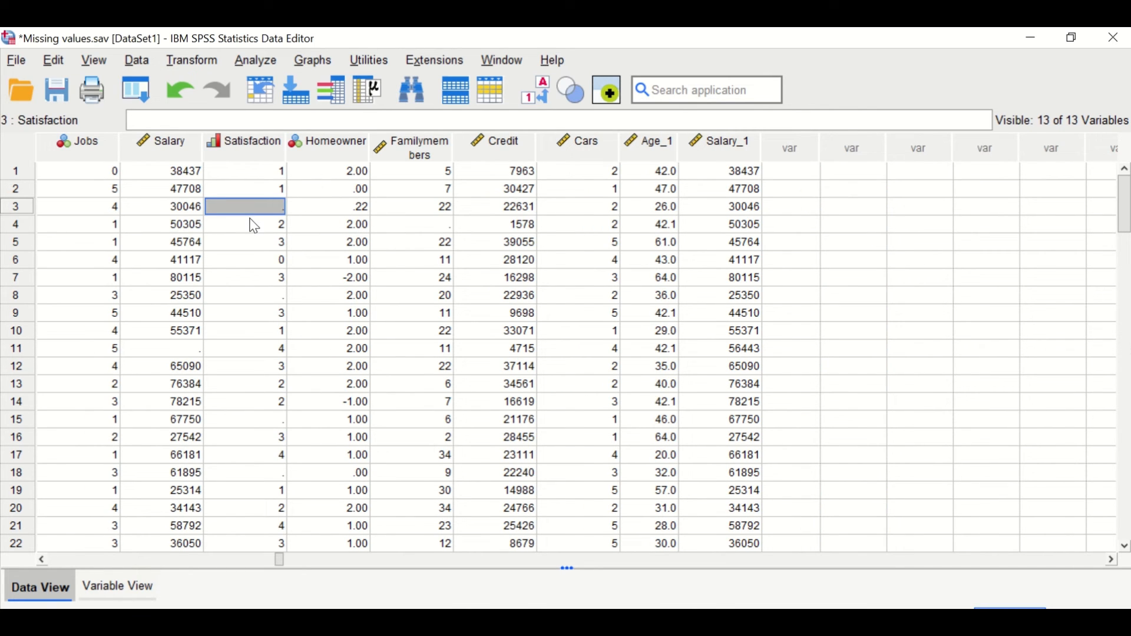
Fill the missing Satisfaction values of cases 3, 8, 15 and 18 with 3 and check the rest of the column
text(3)
click(268, 296)
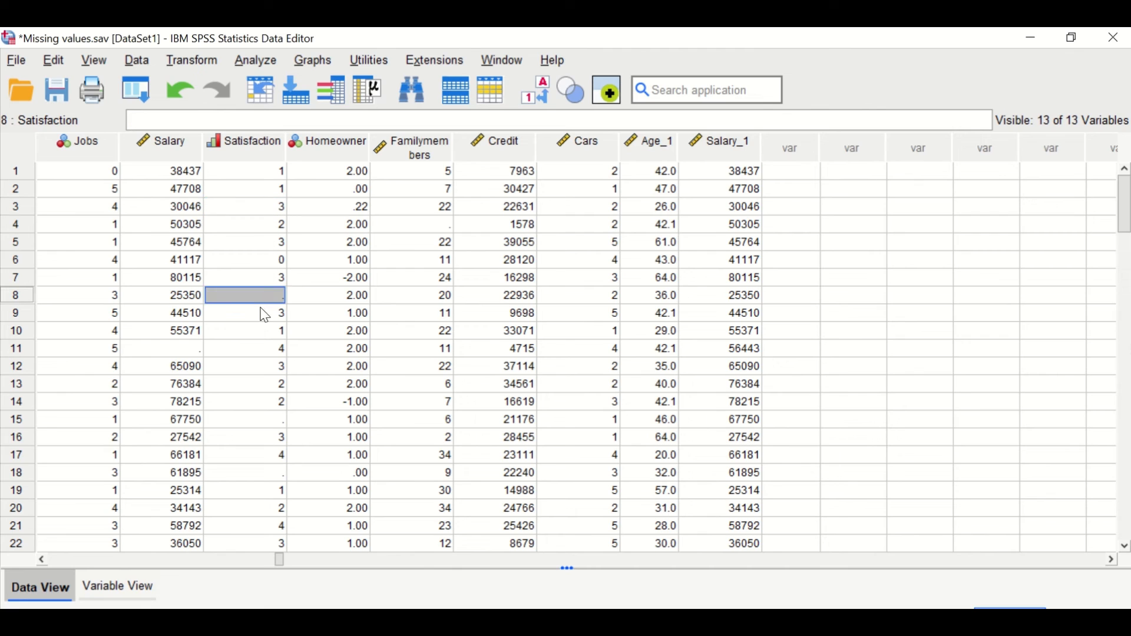
text(3)
click(259, 420)
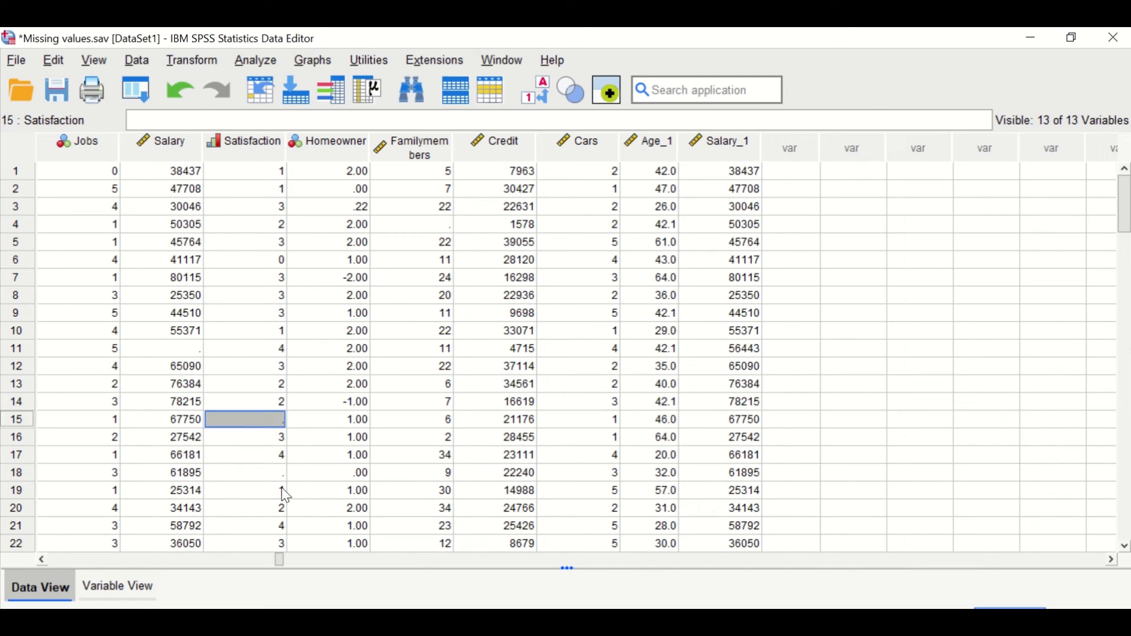
text(3)
click(257, 477)
text(3)
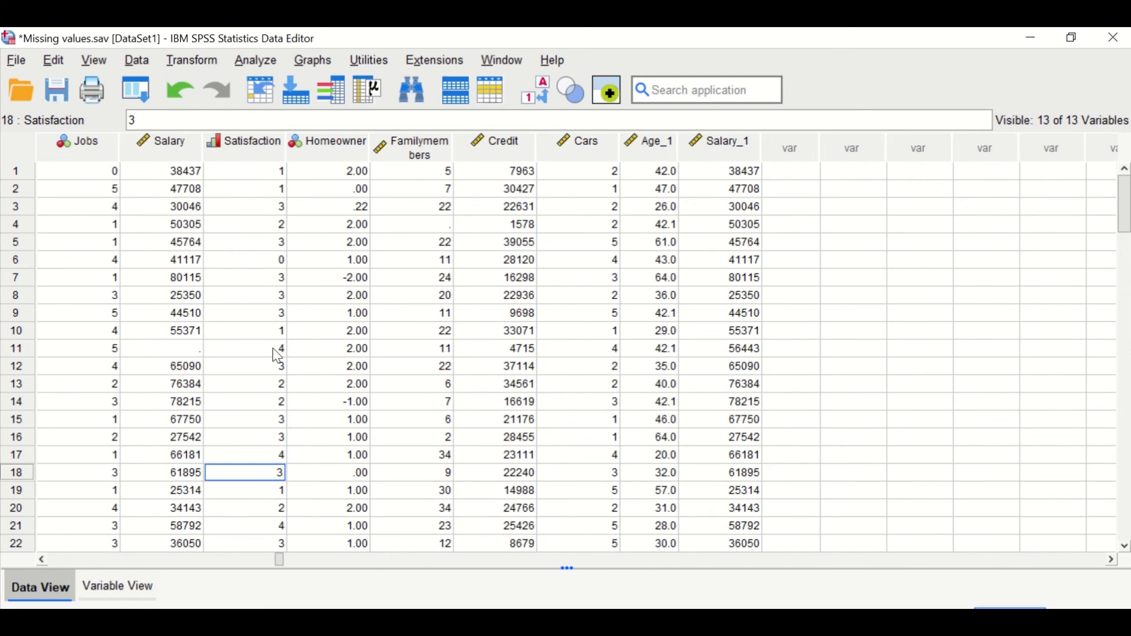
scroll(277, 239, down, 1)
scroll(277, 239, down, 20)
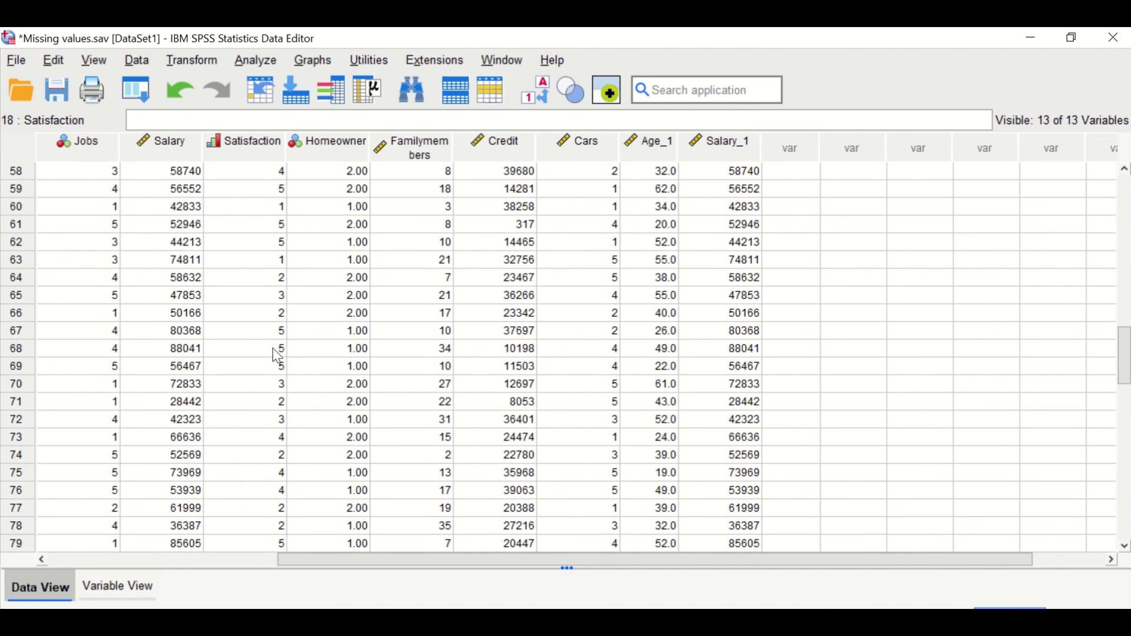
scroll(270, 405, down, 3)
scroll(266, 400, up, 19)
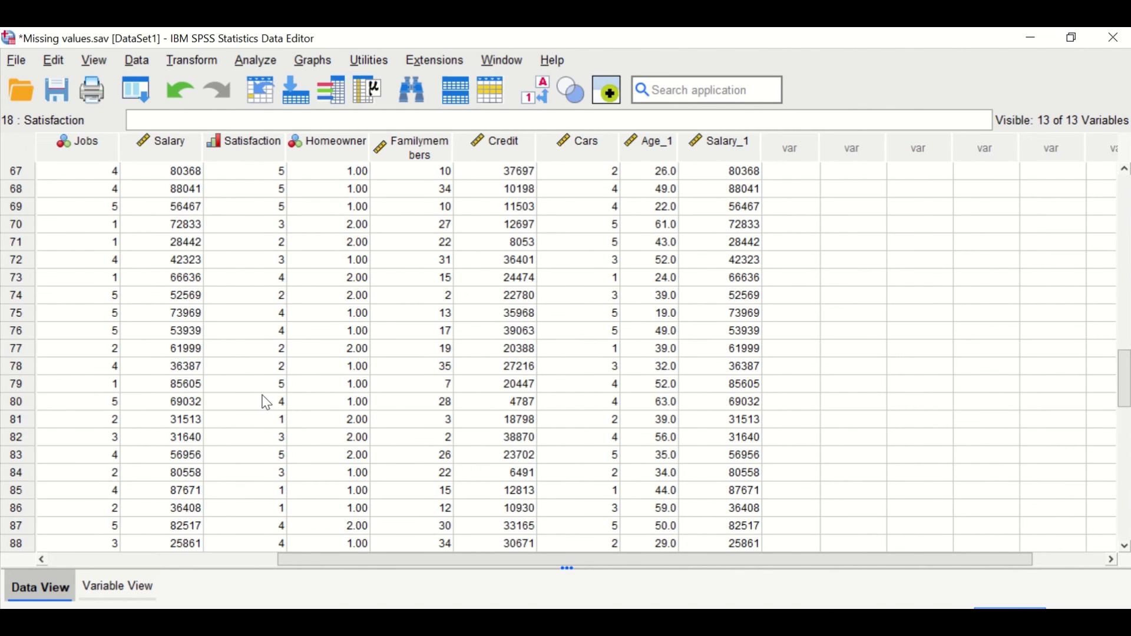
scroll(264, 394, up, 9)
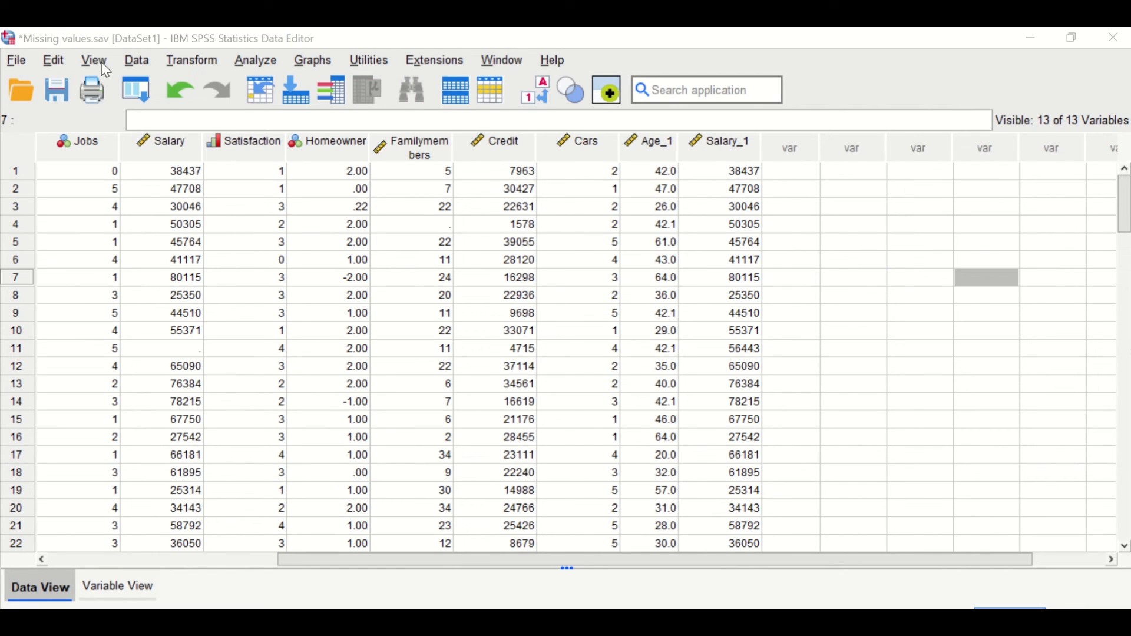
click(56, 62)
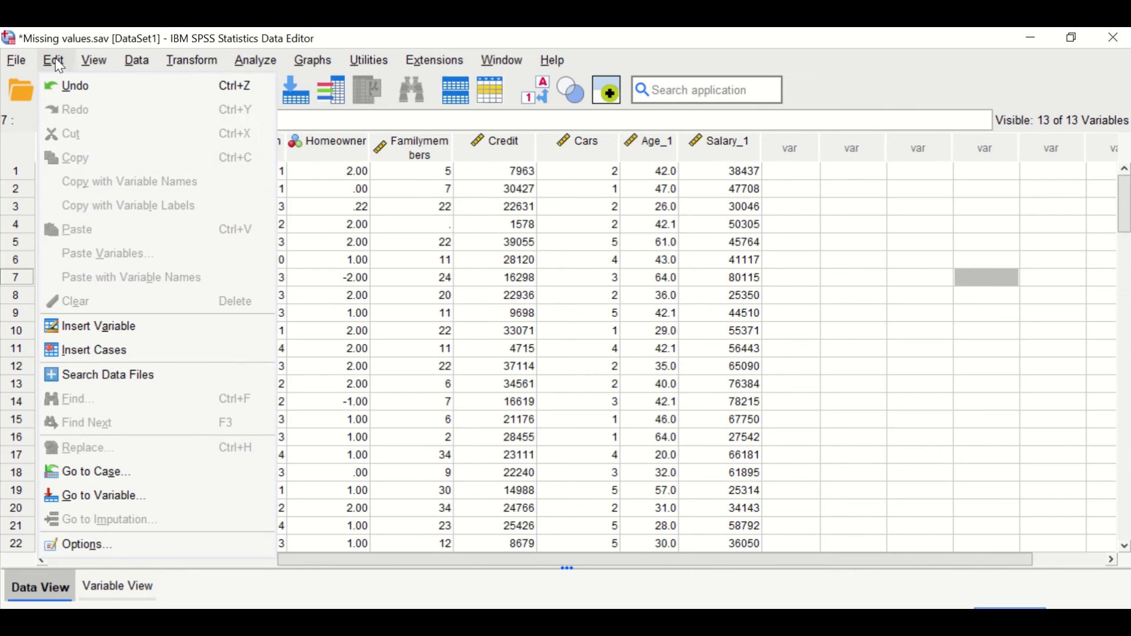
click(796, 210)
click(247, 147)
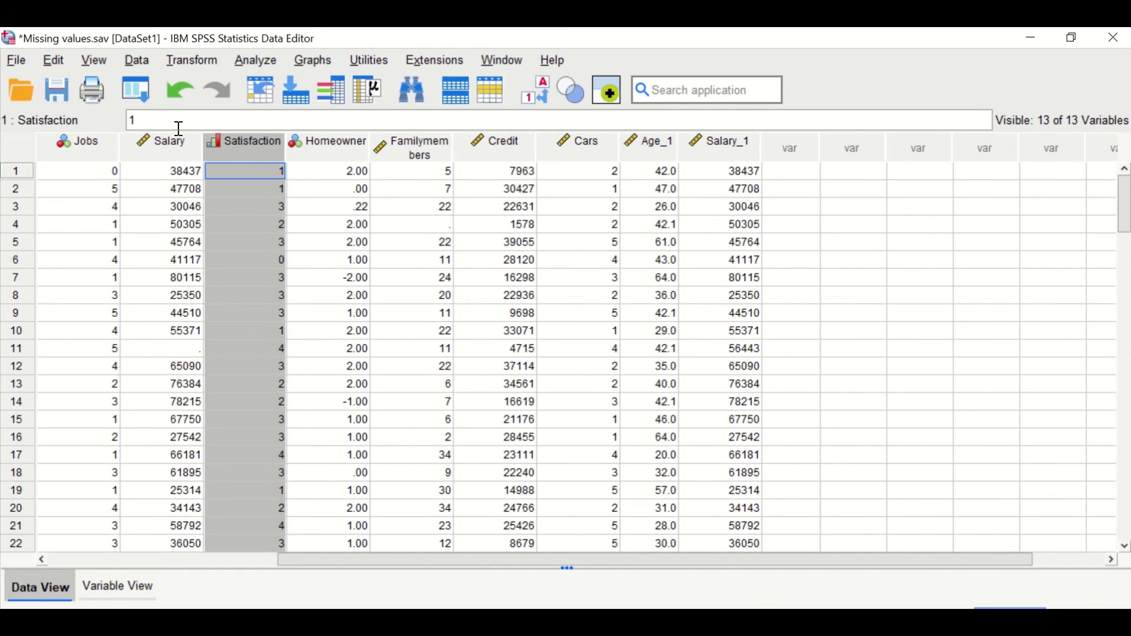
click(54, 60)
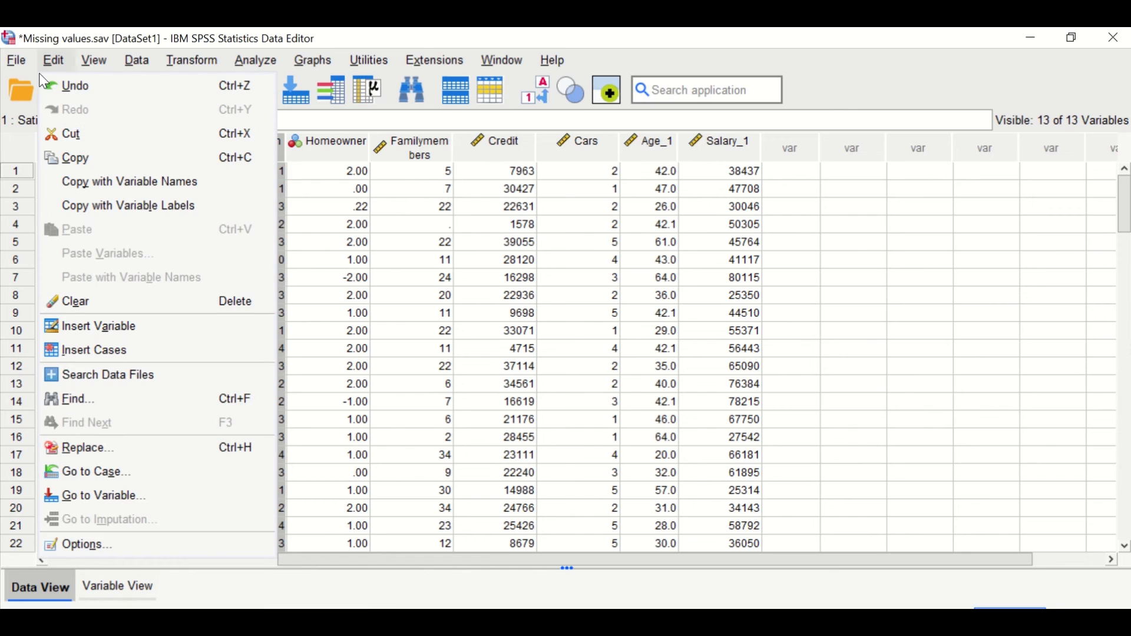
click(83, 449)
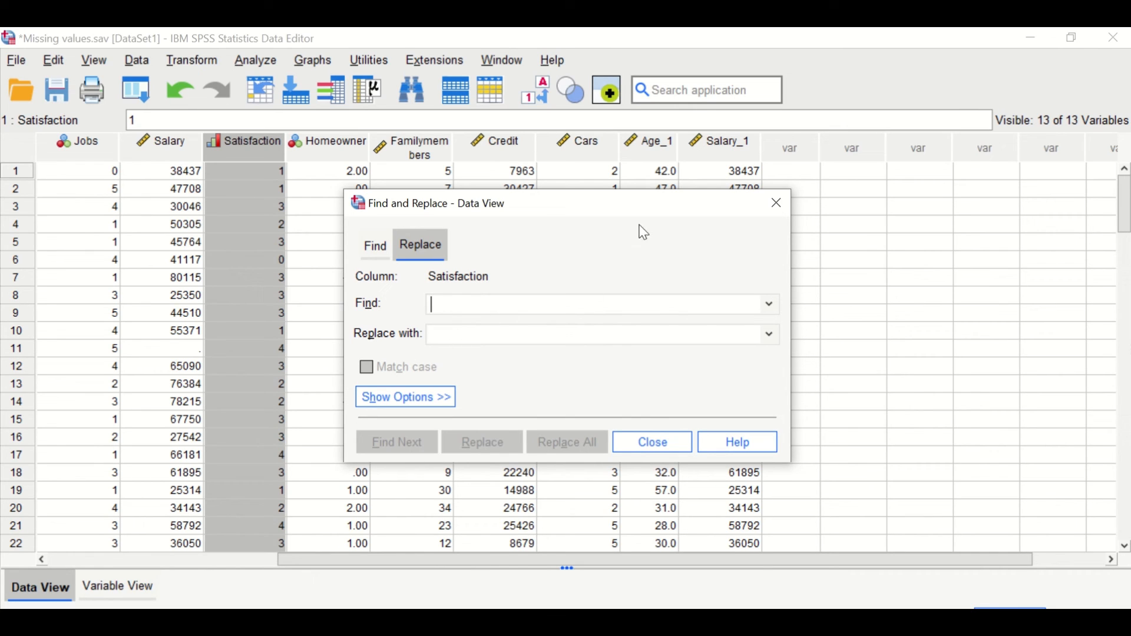
click(778, 204)
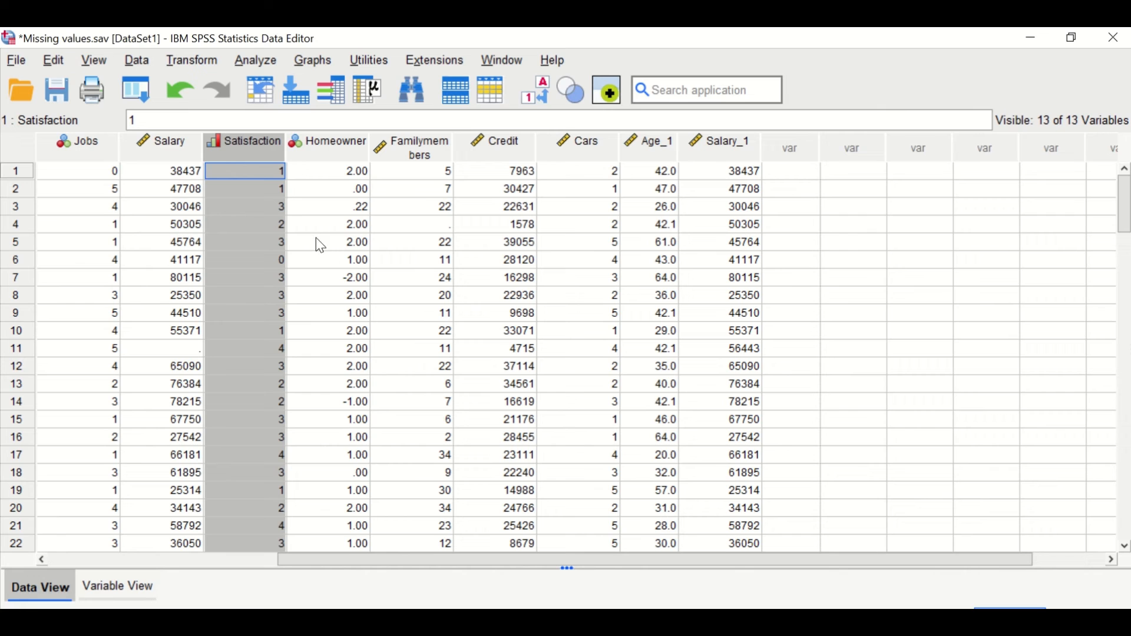
Define value labels for the Homeowner variable, with 1 as Yes and 2 as No
drag(333, 562, 94, 565)
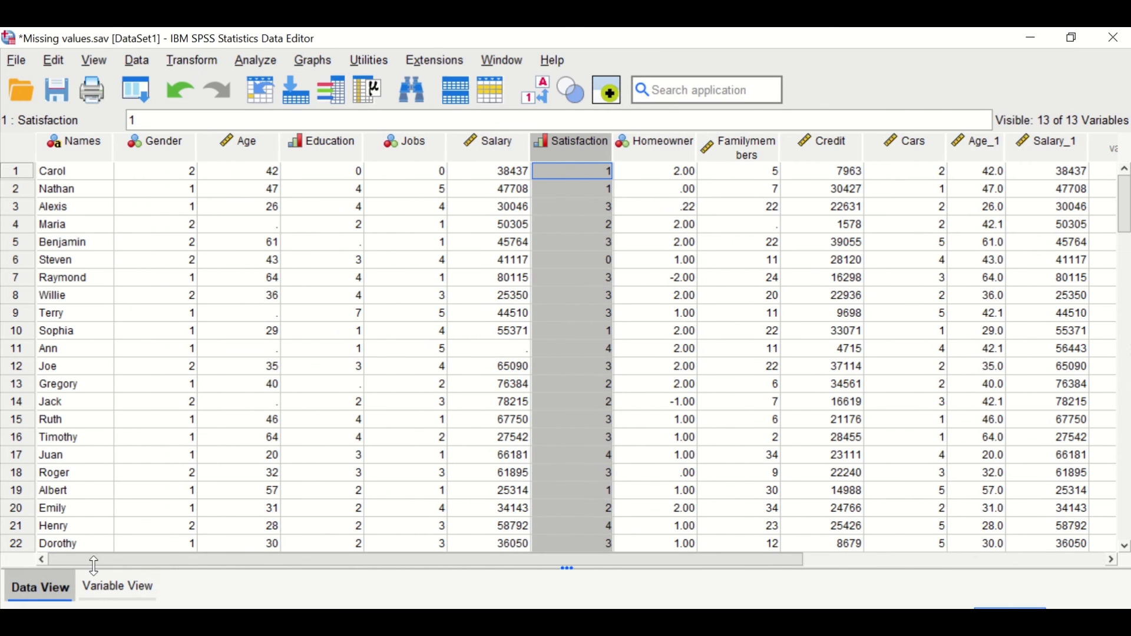
click(653, 145)
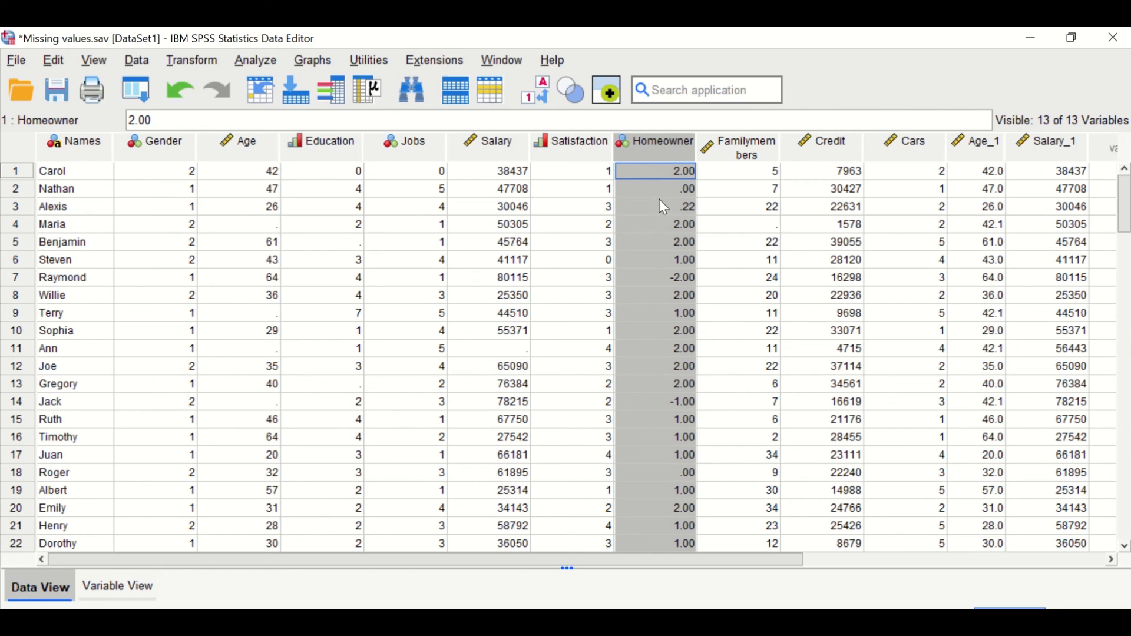
click(121, 587)
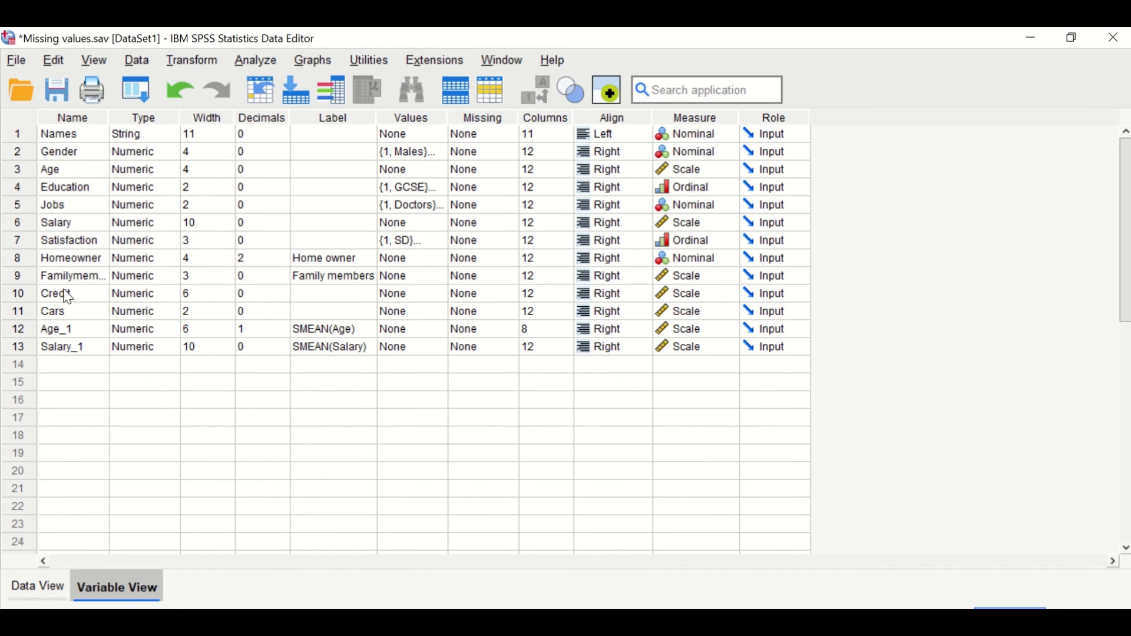
click(14, 259)
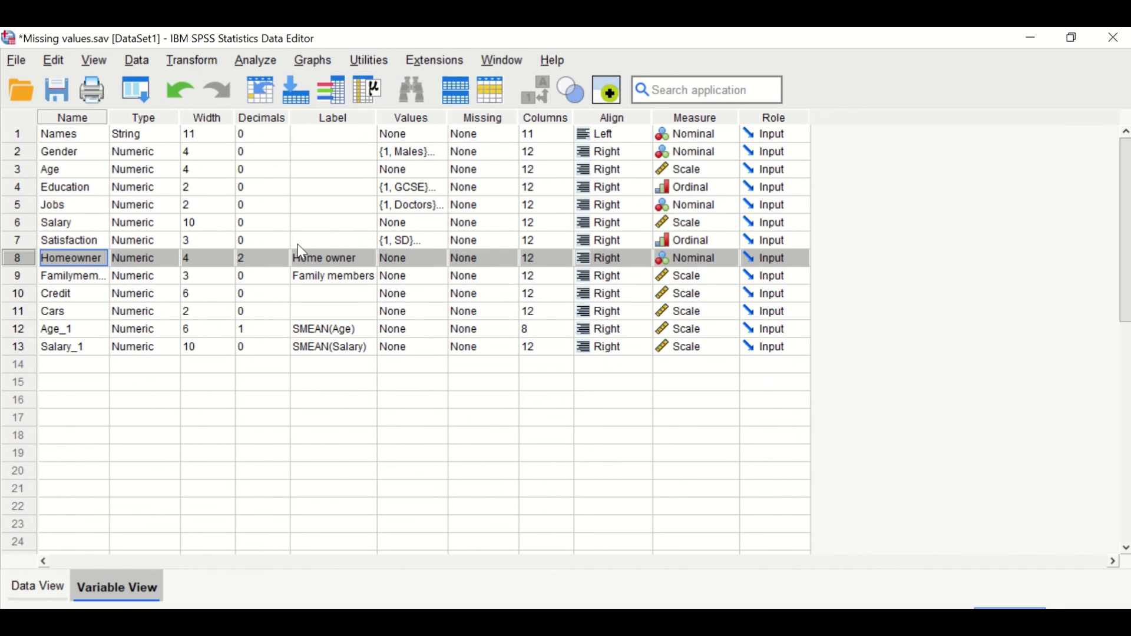
double_click(436, 263)
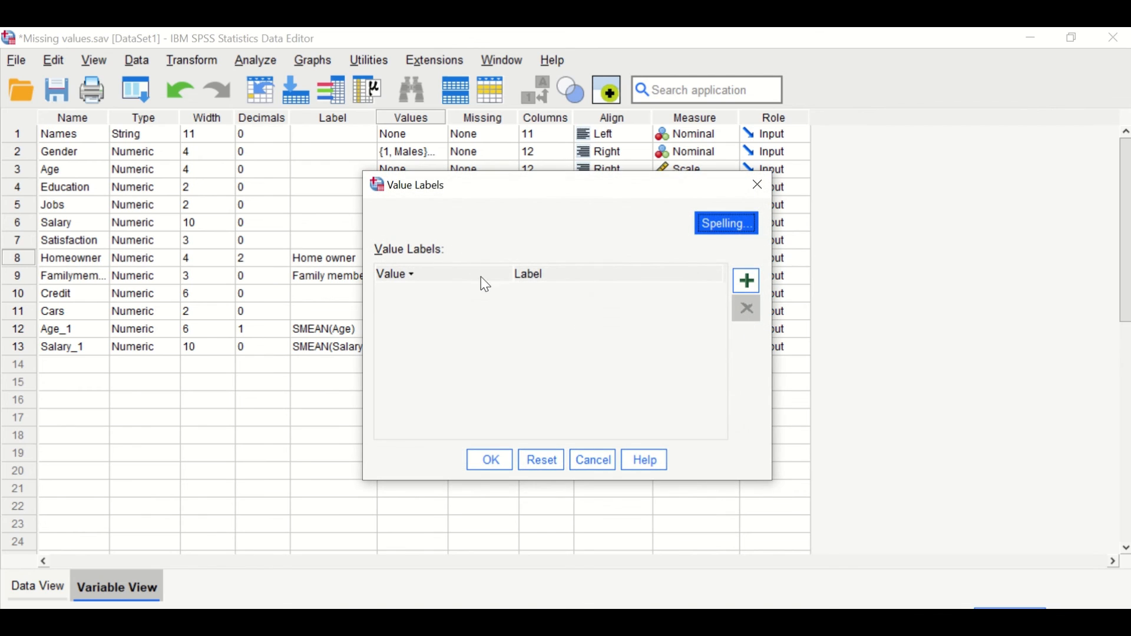
click(748, 281)
text(1)
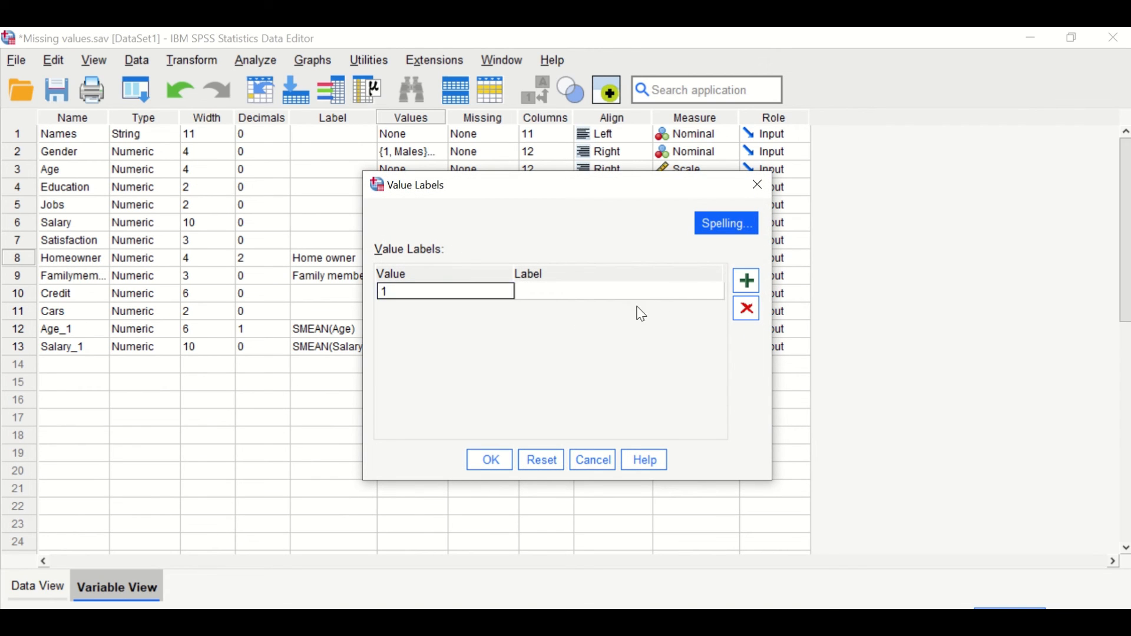
click(607, 292)
text(Yes)
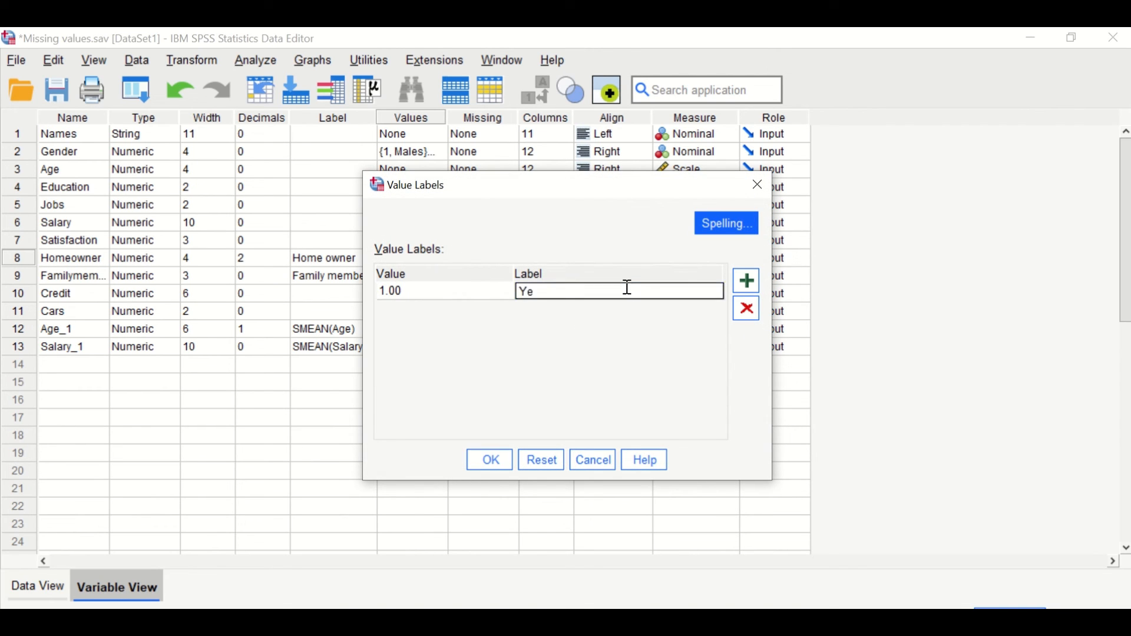
click(747, 283)
text(2)
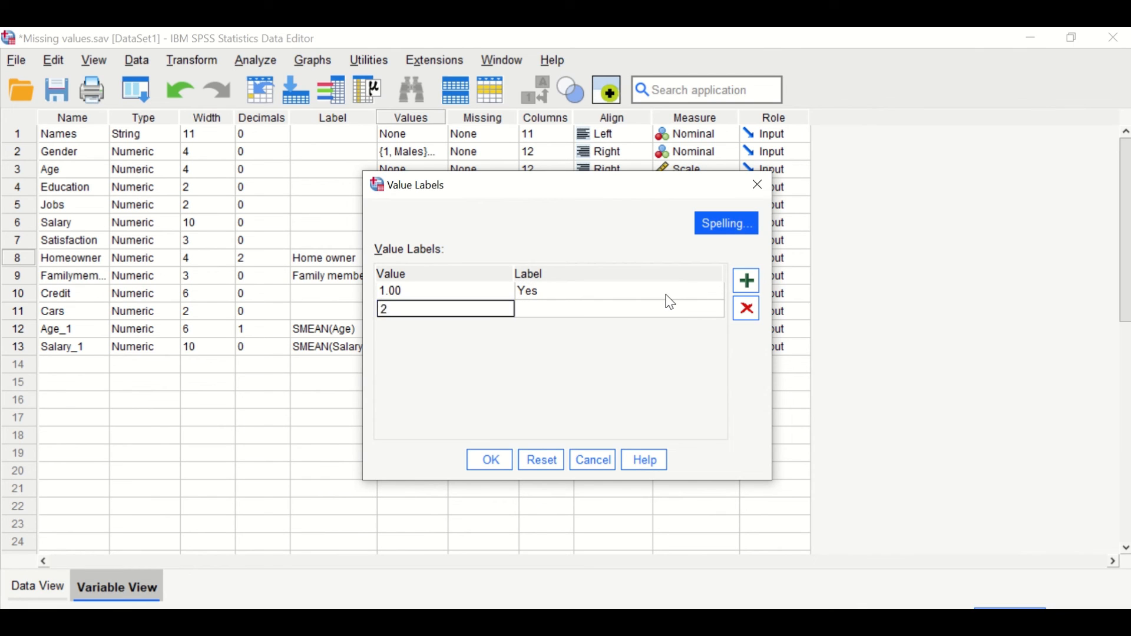
click(587, 317)
text(No)
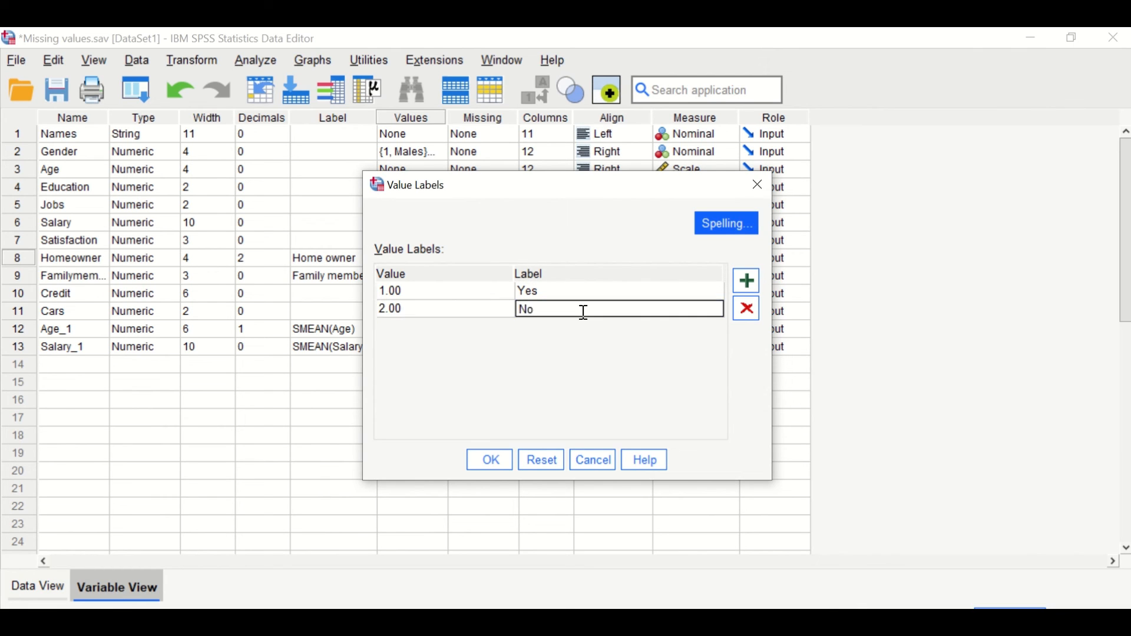
click(478, 458)
Examine the data with value labels displayed to spot unlabelled Homeowner entries, and switch back to numeric codes
click(59, 591)
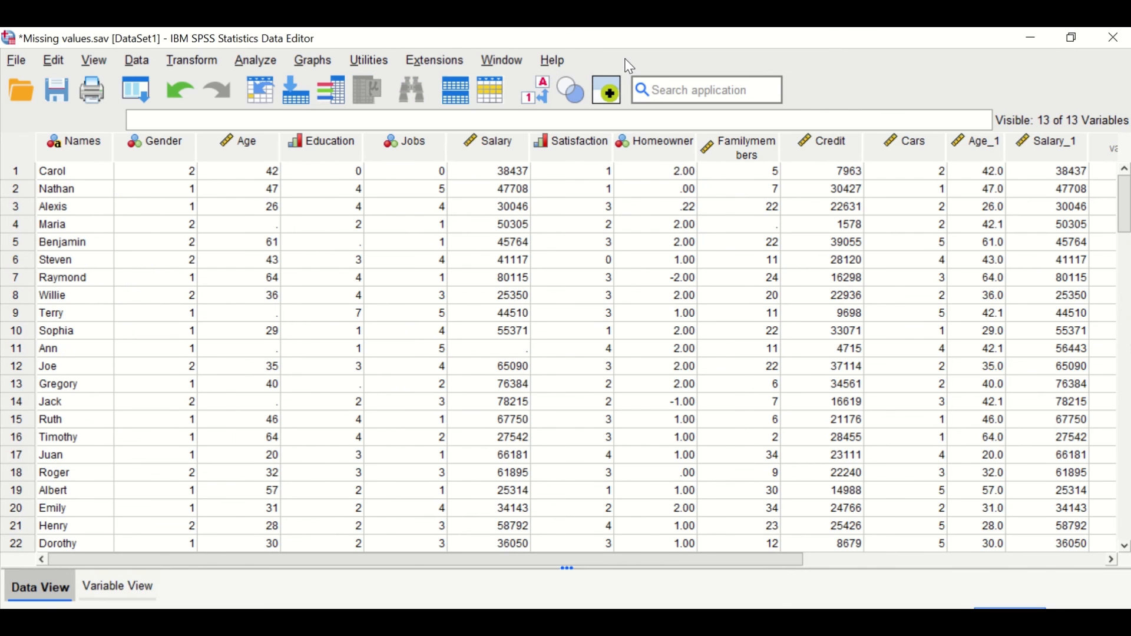
click(531, 84)
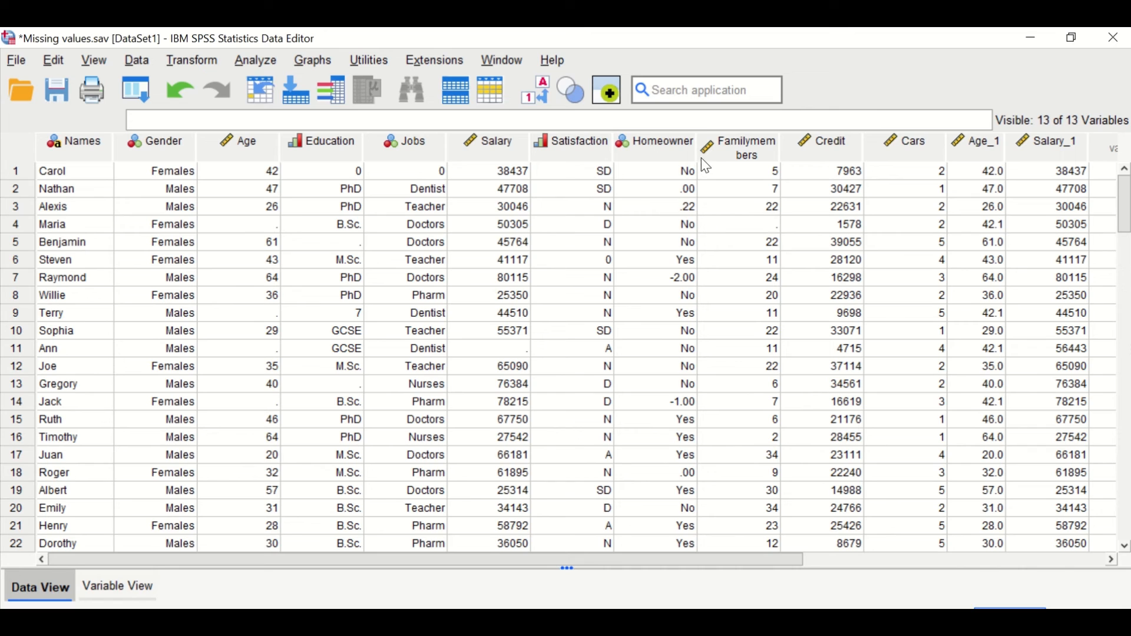
click(534, 97)
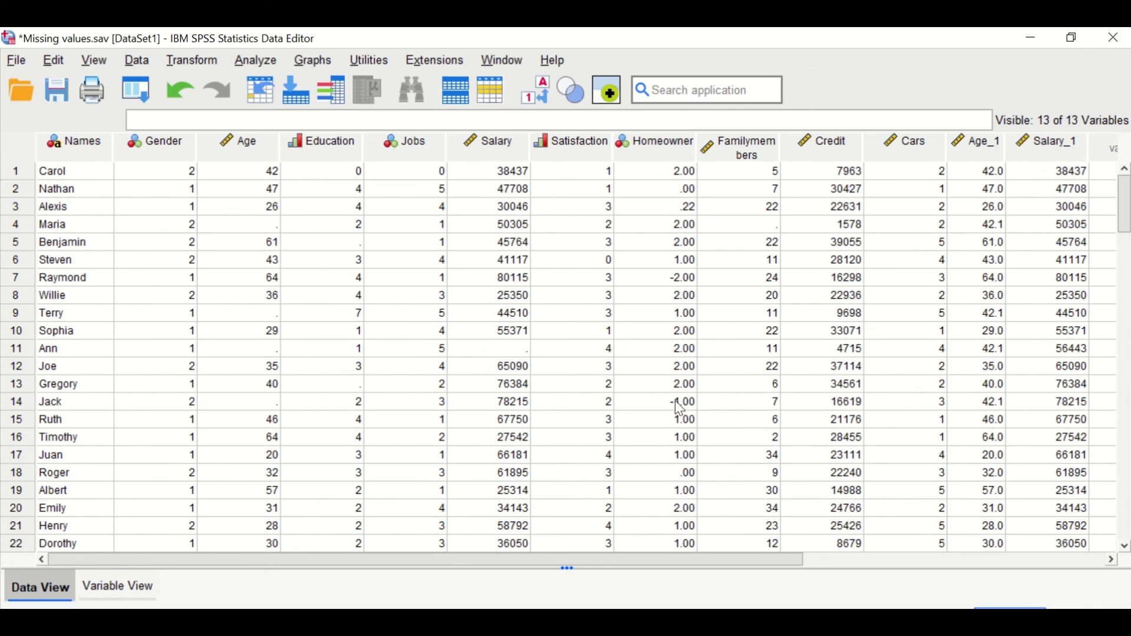
Run Frequencies on Home owner instead of Satisfaction, review its statistics and frequency table, and return to the data
click(660, 225)
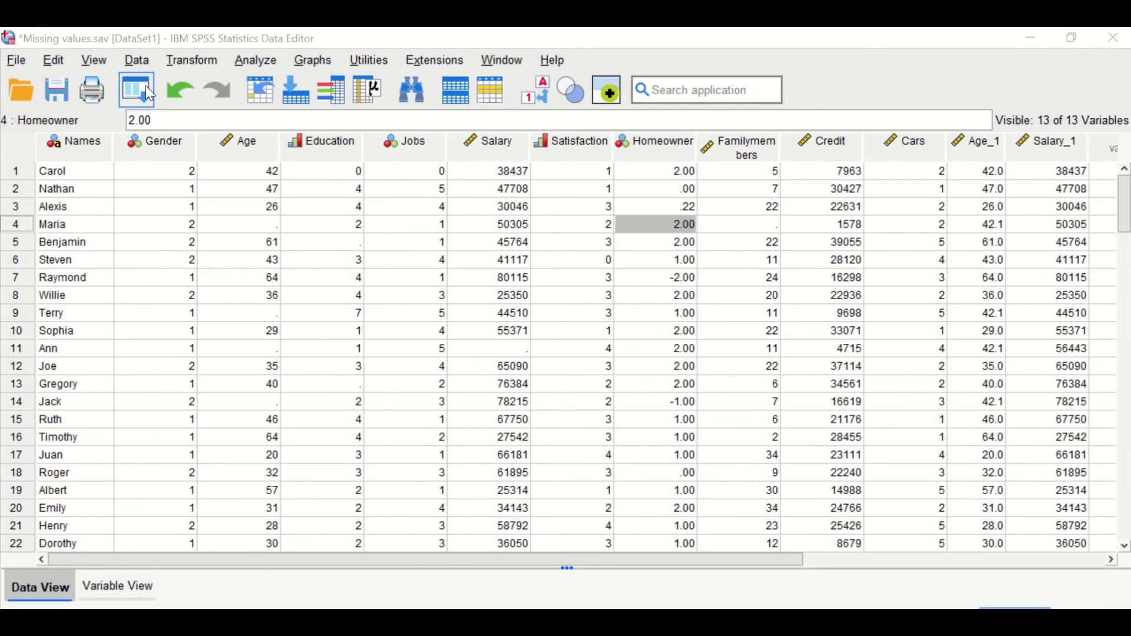
click(148, 91)
click(154, 121)
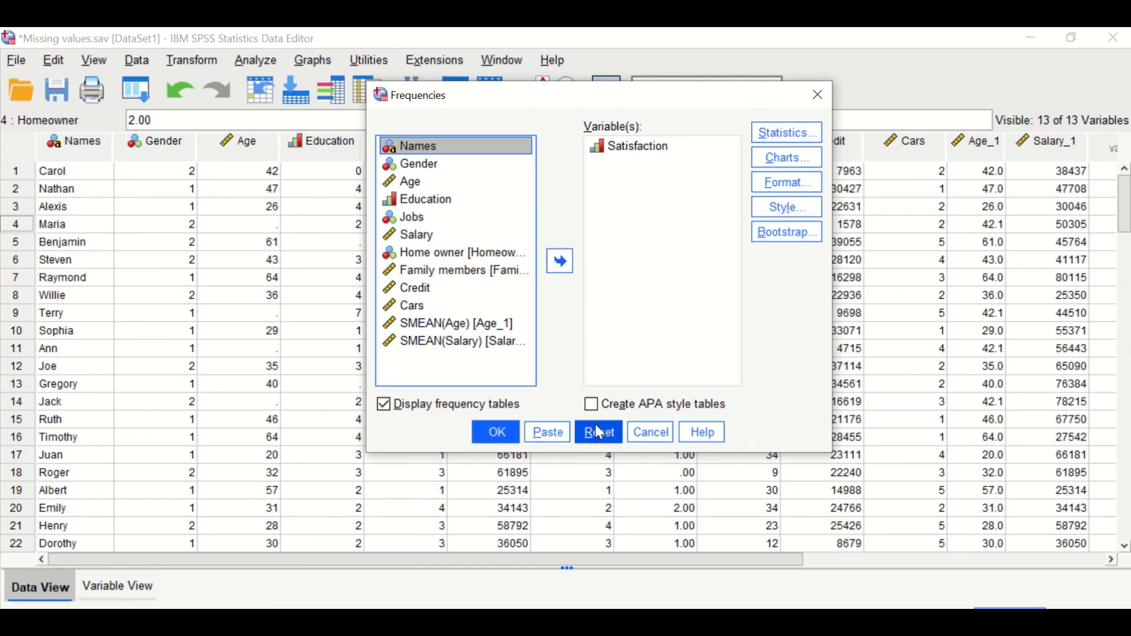
click(637, 147)
click(562, 262)
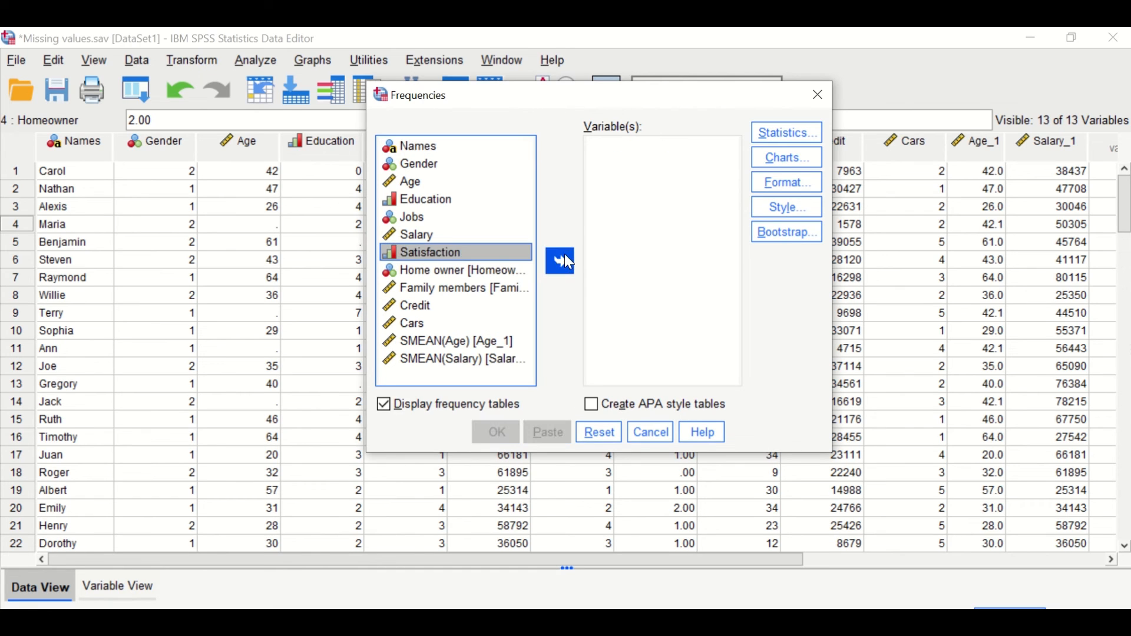
click(481, 273)
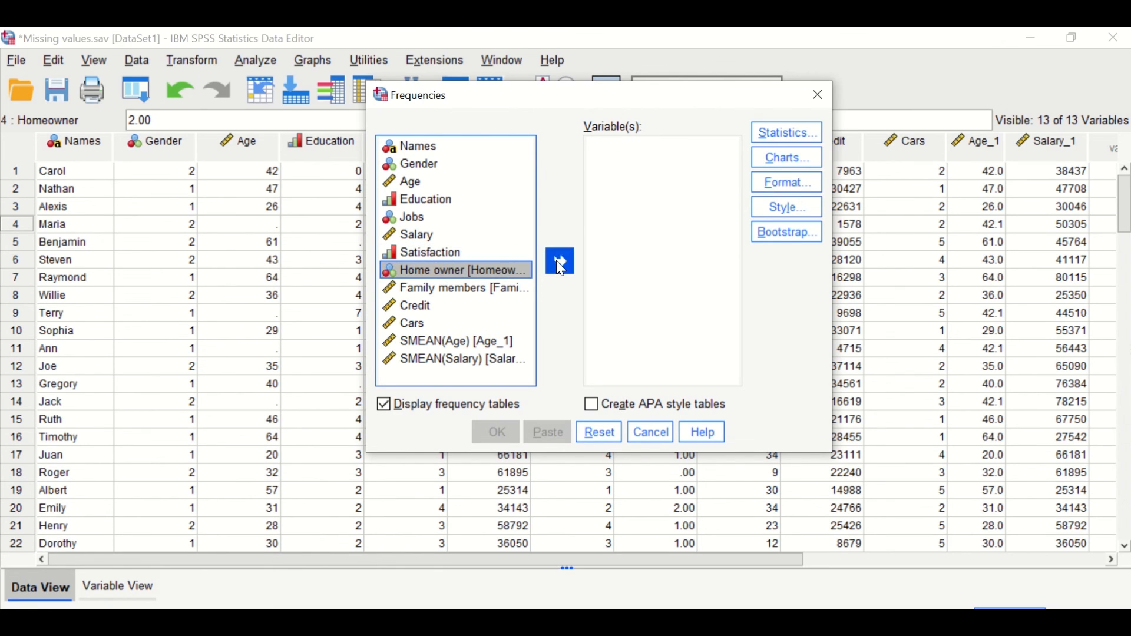
click(561, 262)
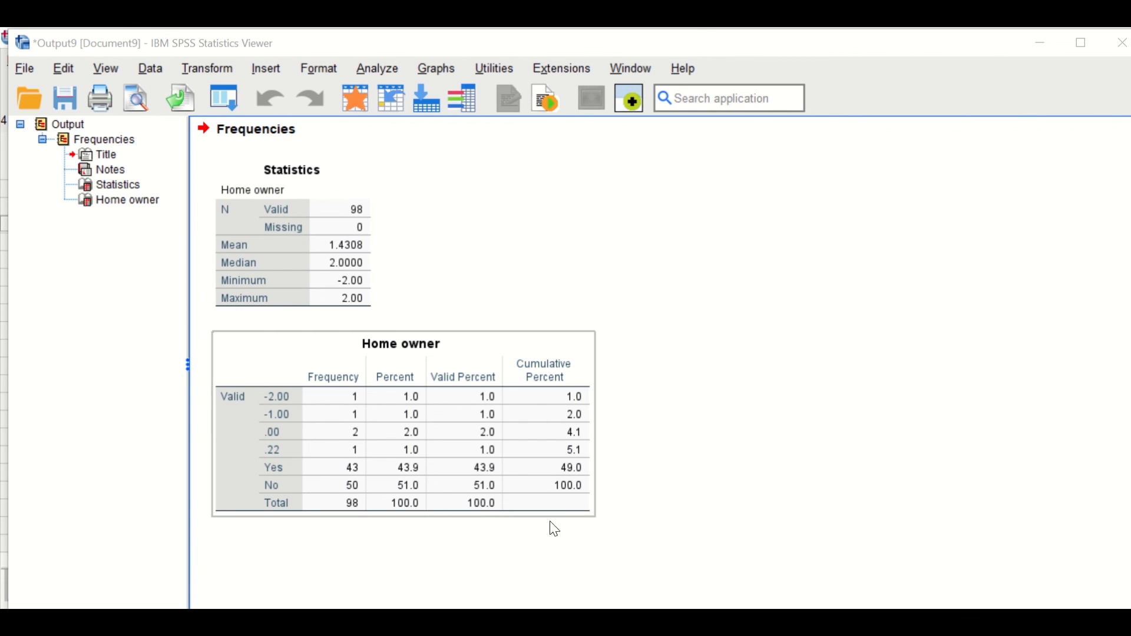
click(642, 561)
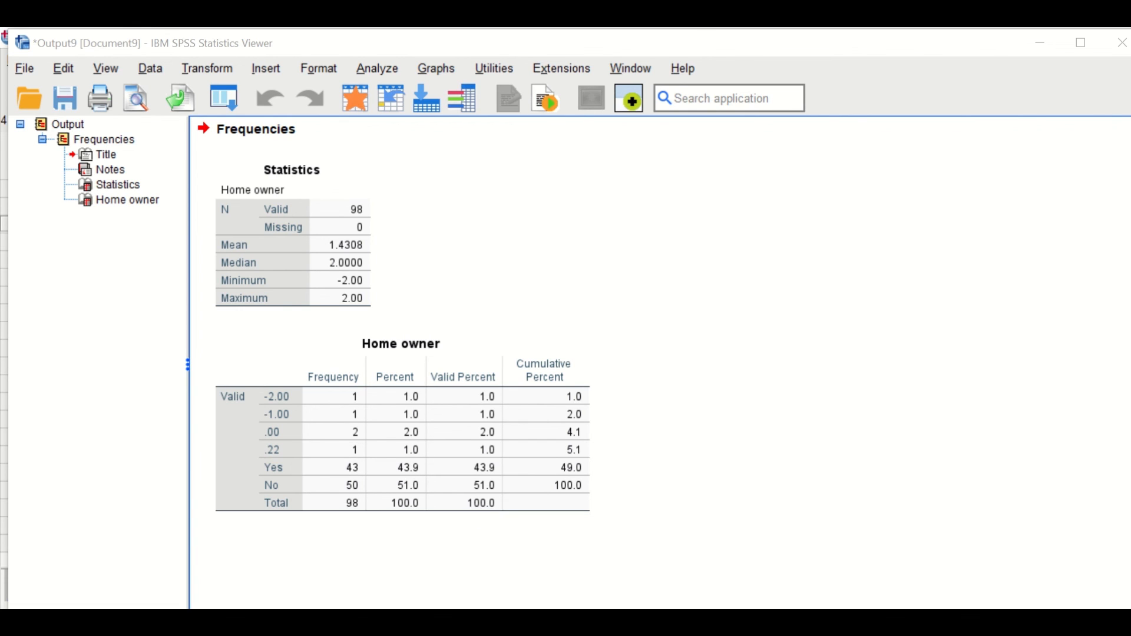
click(1042, 41)
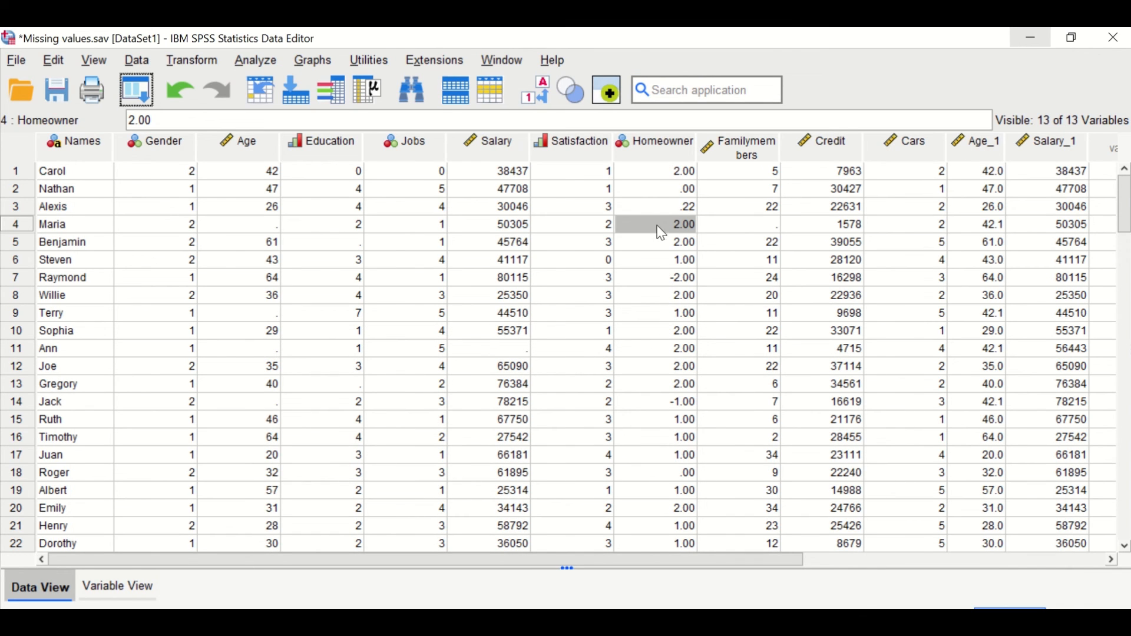
Correct the invalid Homeowner codes, setting cases 3 and 7 to 2 and case 14 to 1, and check cases 18 and 2
click(678, 190)
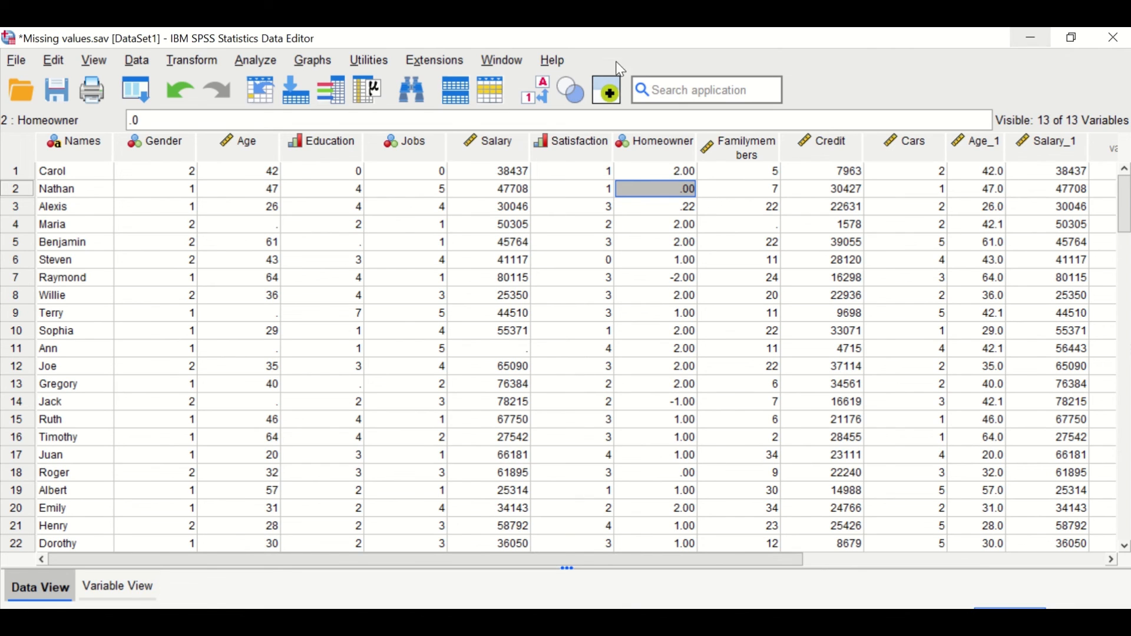
click(689, 211)
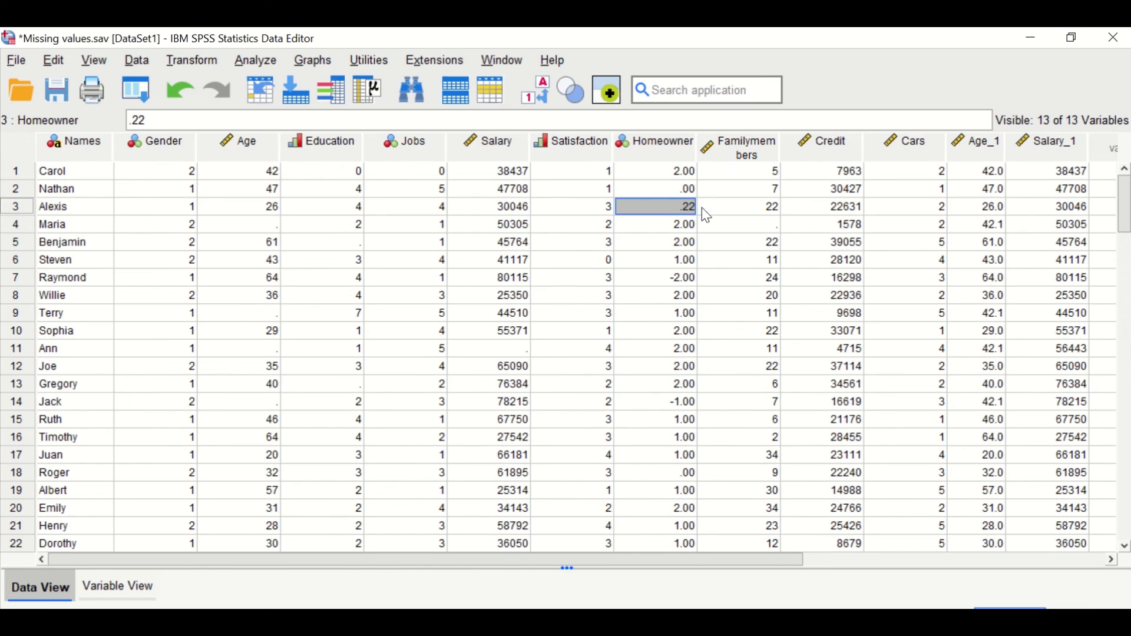
text(2)
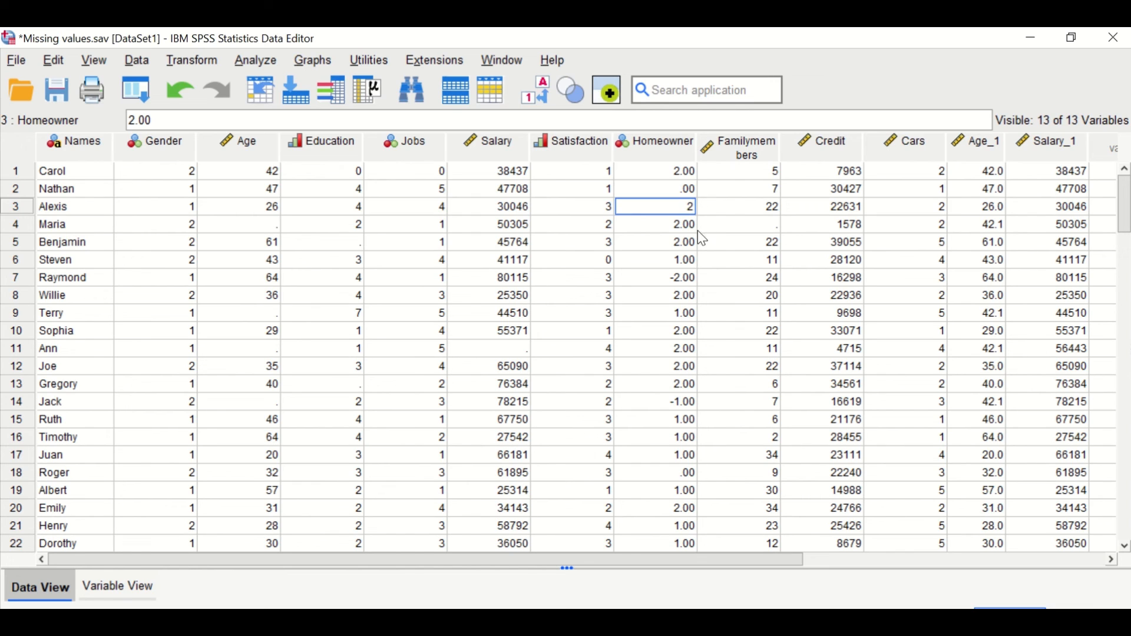
key(Return)
click(680, 278)
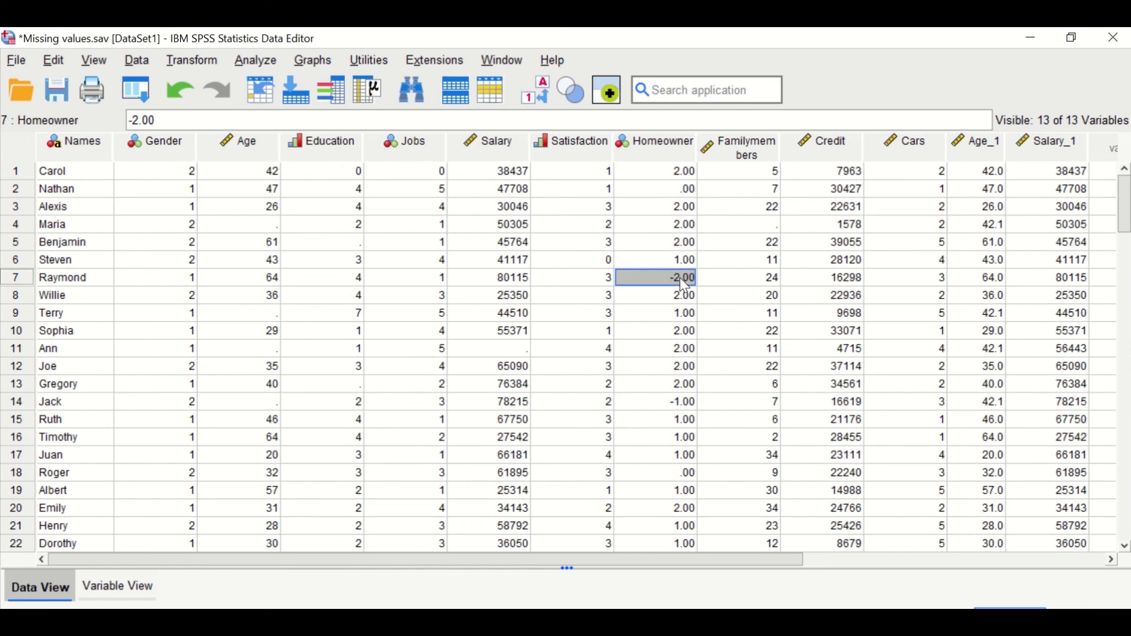
text(2)
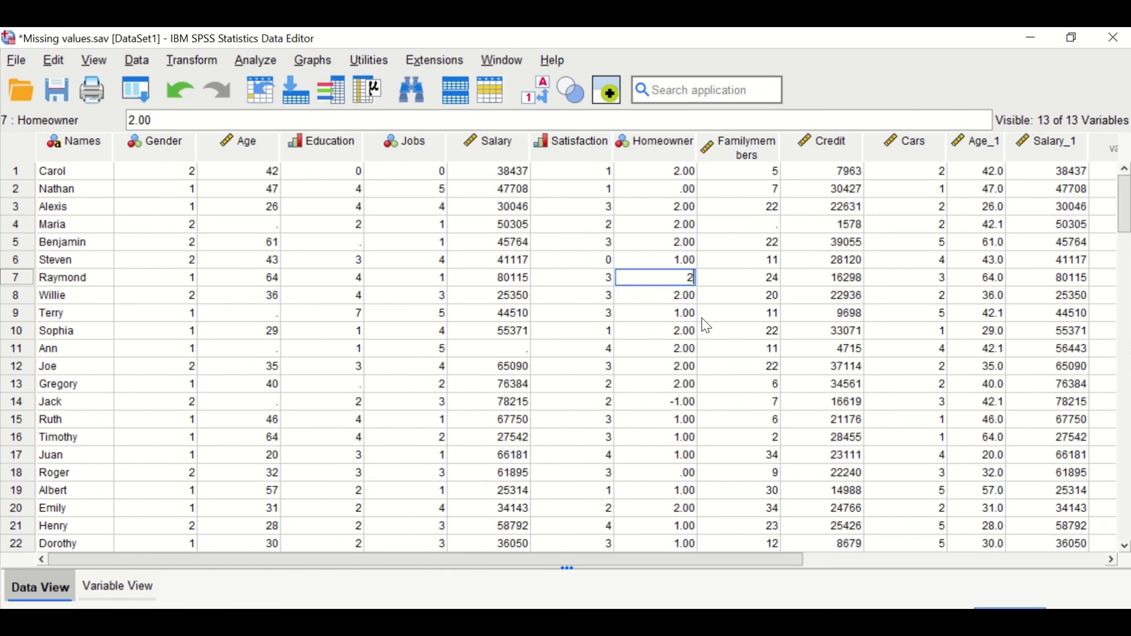
click(672, 406)
text(1)
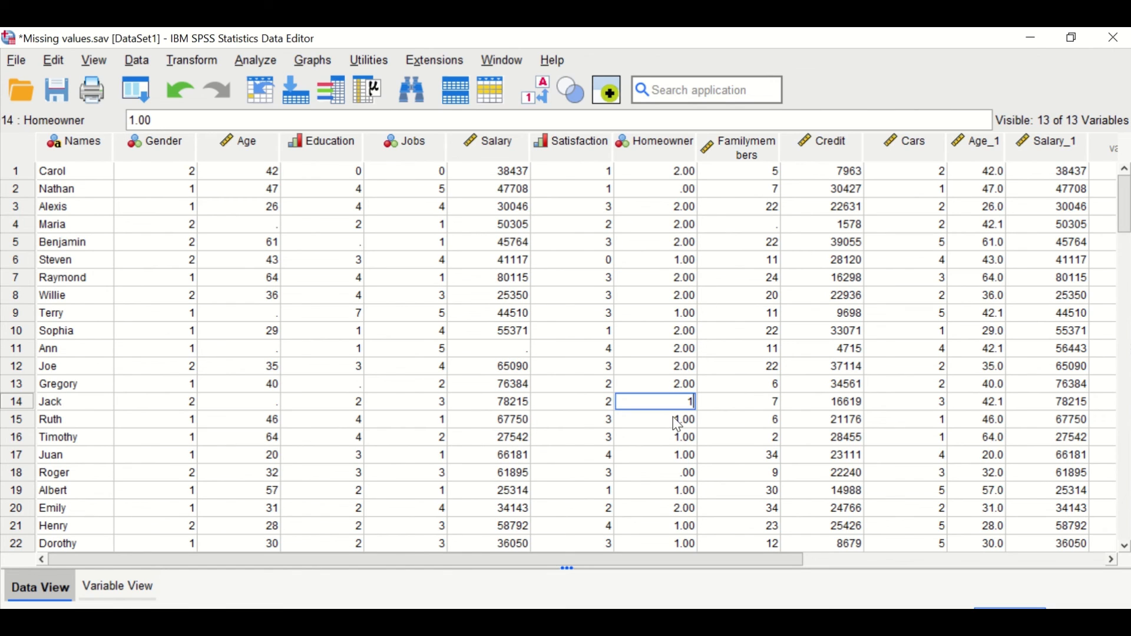
click(678, 476)
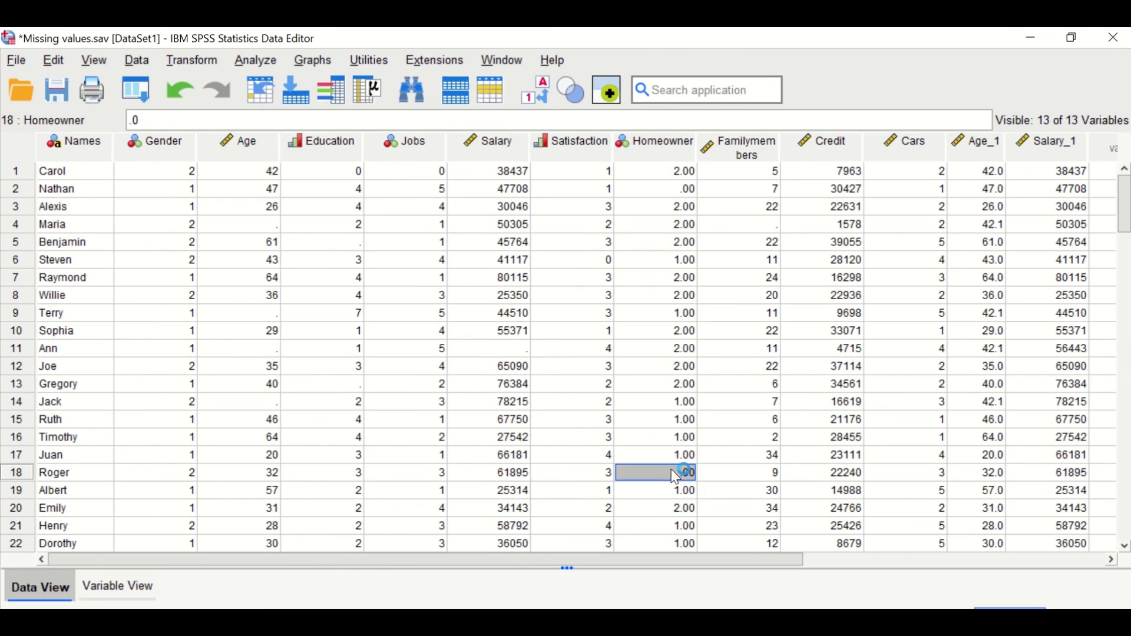
click(666, 190)
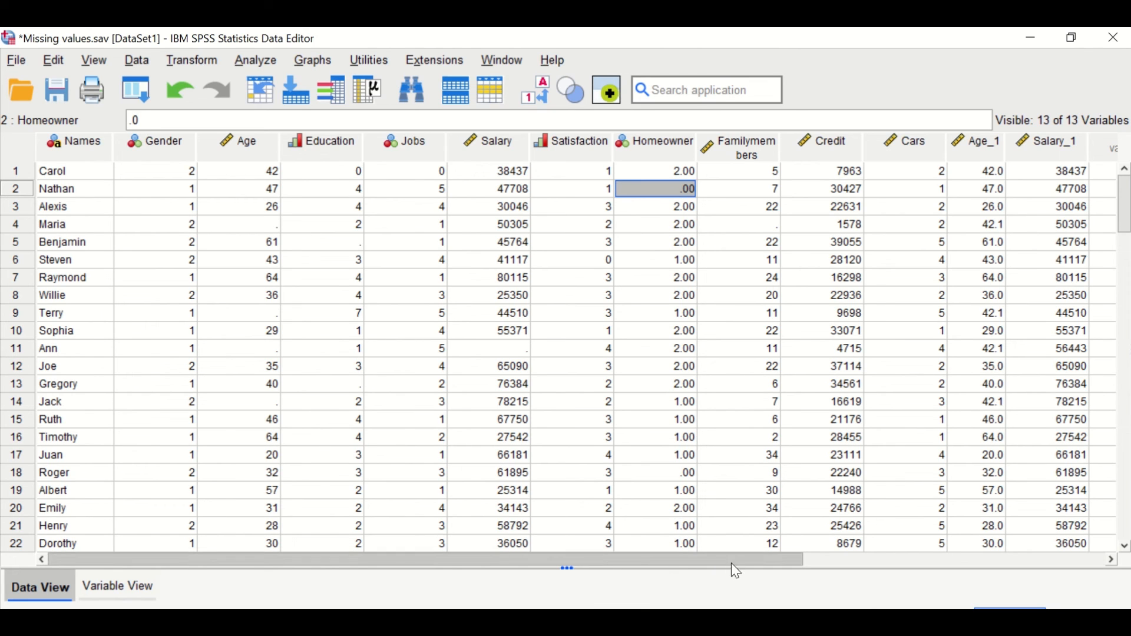
Run Frequencies on Family members, review its statistics and full frequency table, and return to the data
scroll(712, 566, right, 3)
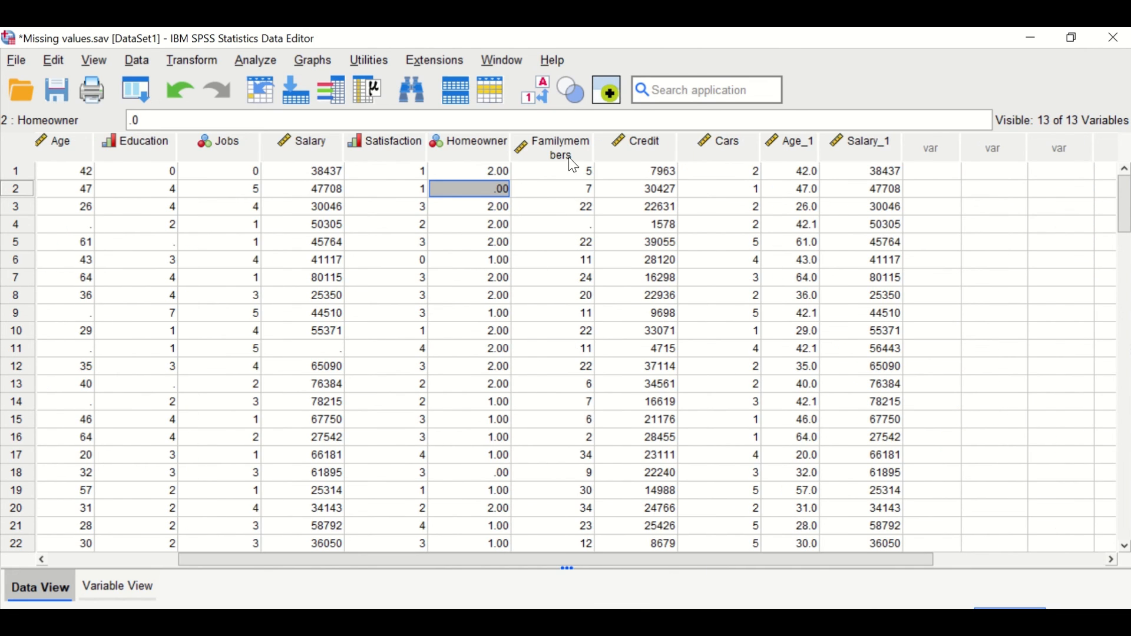
click(549, 151)
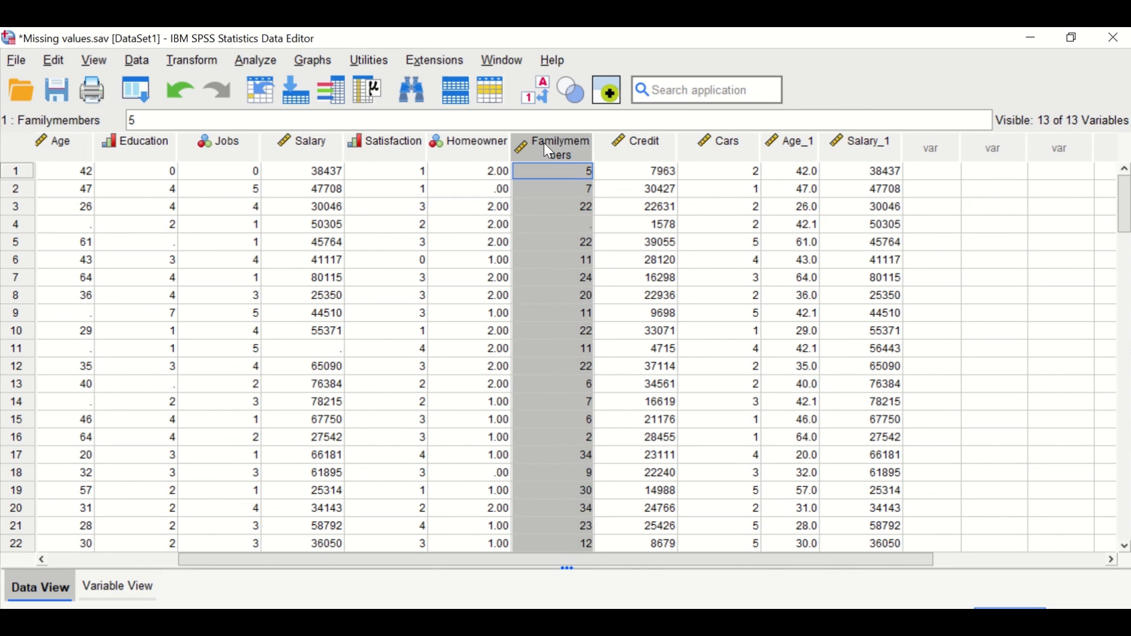
click(553, 207)
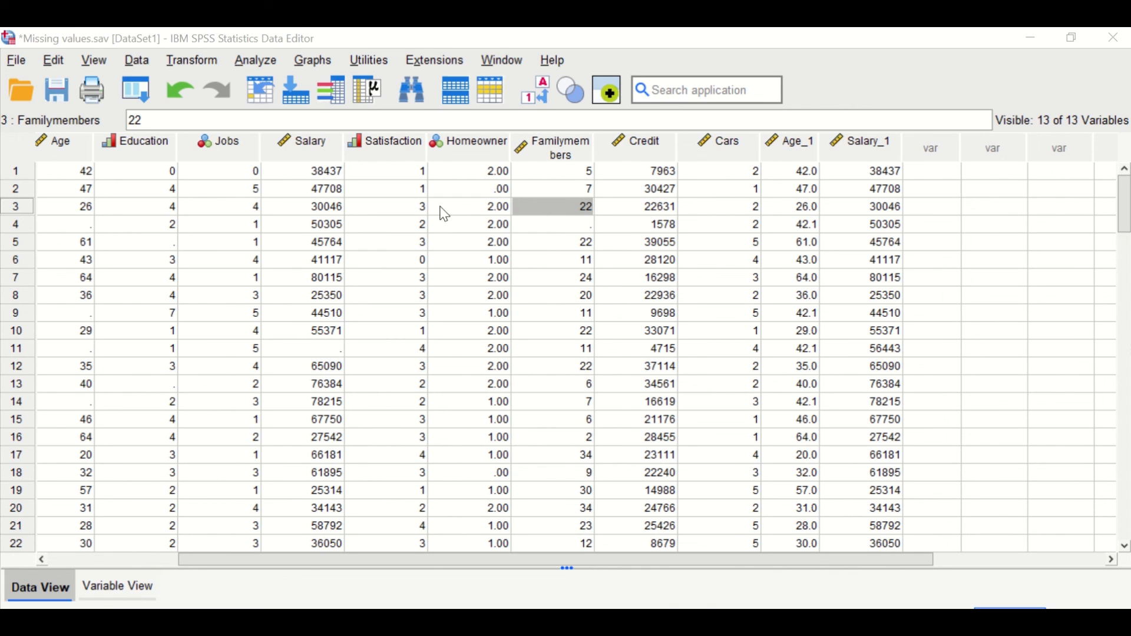
click(136, 88)
click(162, 127)
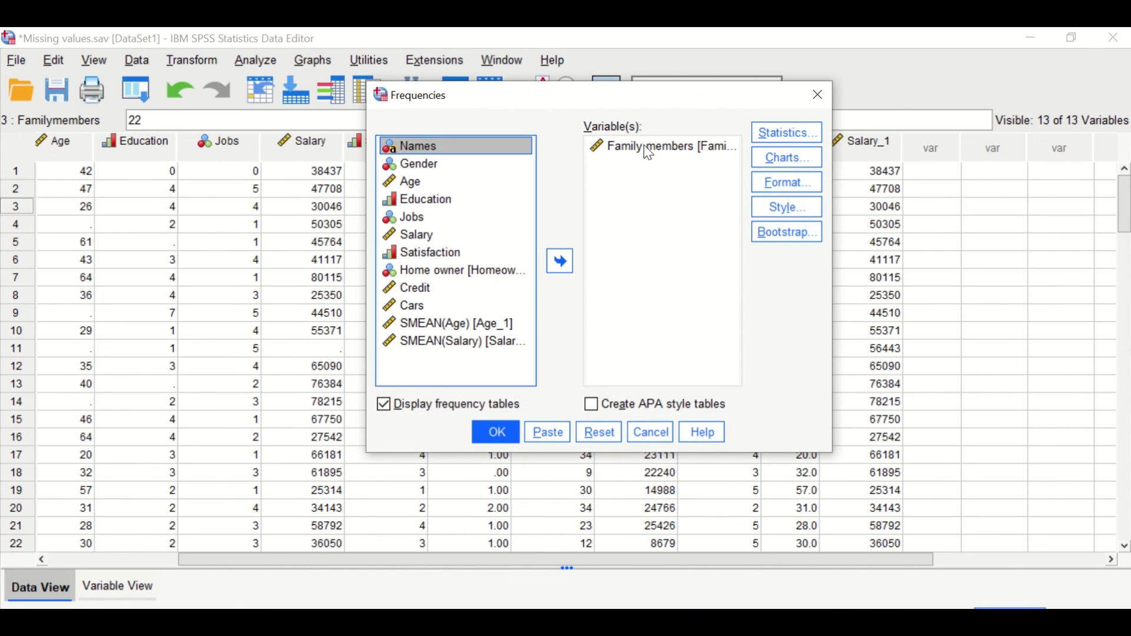
click(497, 436)
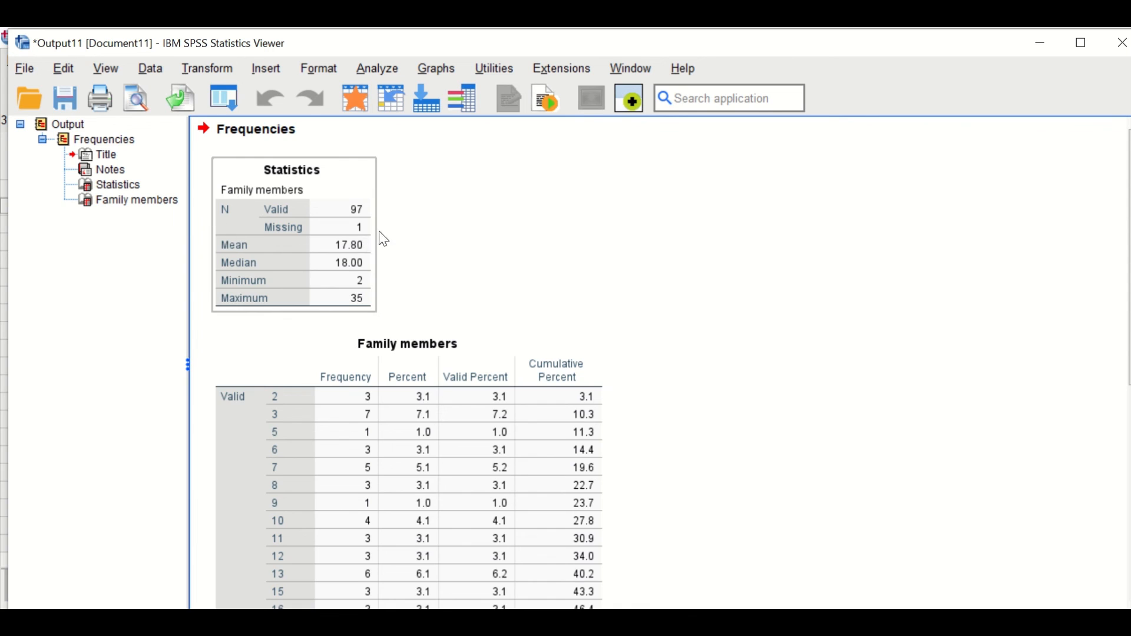
scroll(559, 344, down, 10)
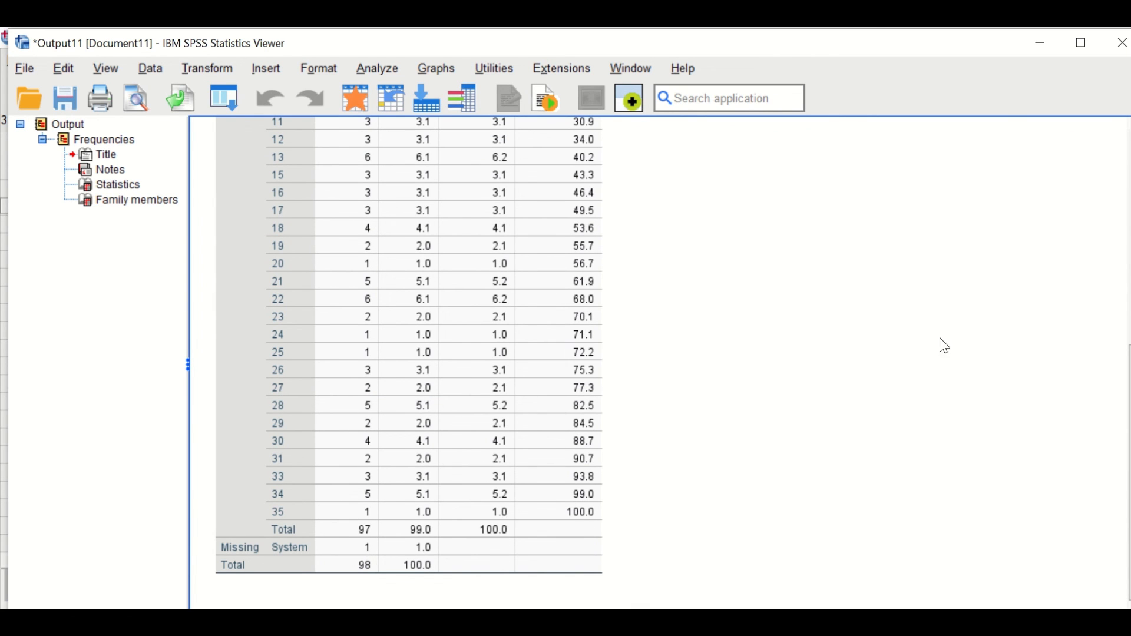
click(1041, 42)
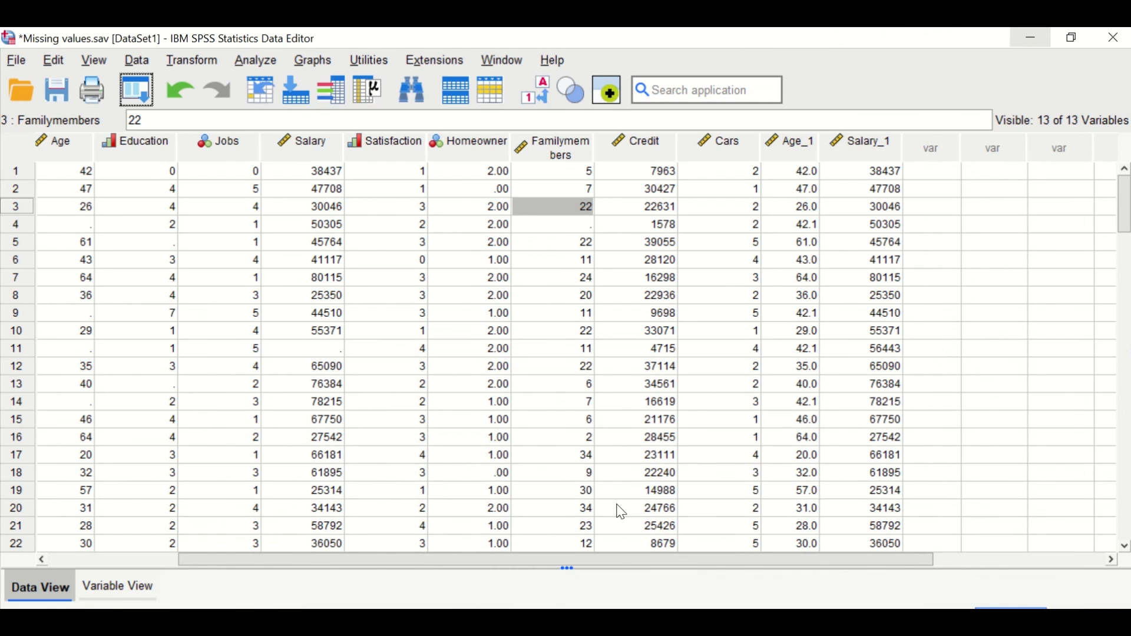